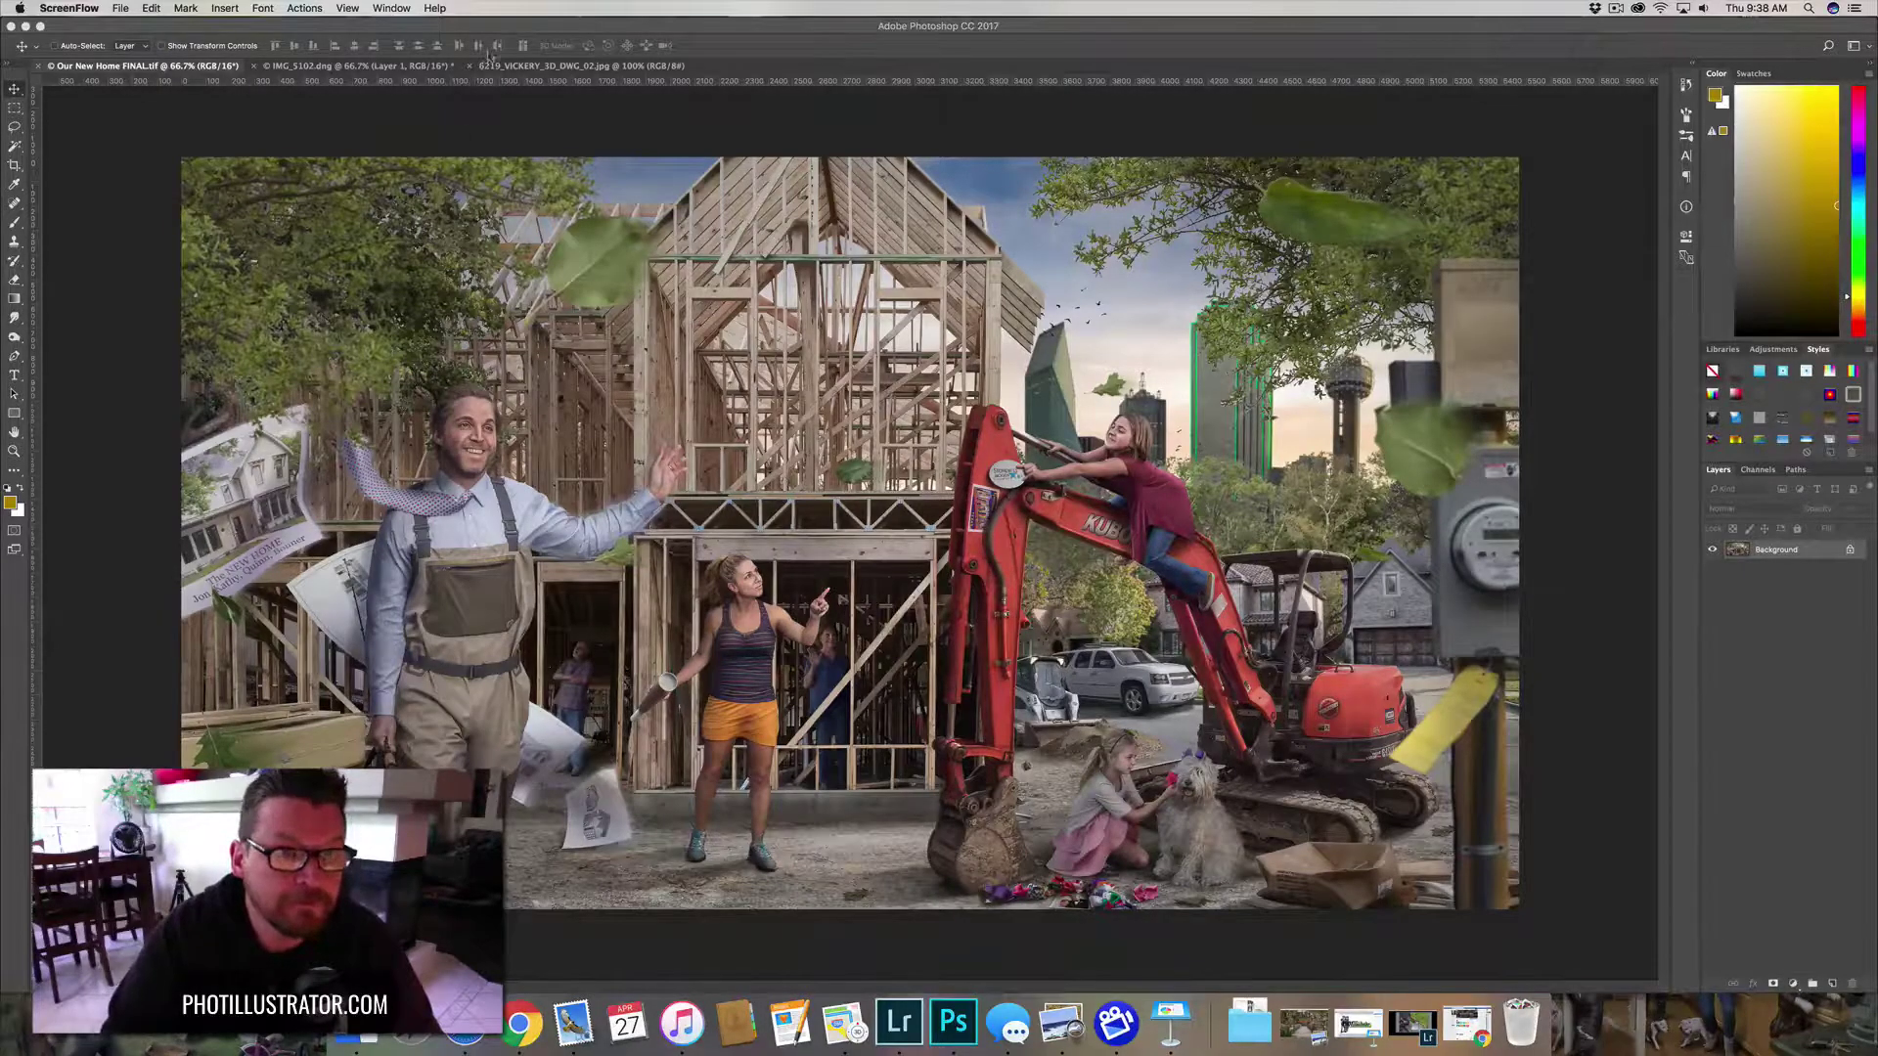
# - Zoom in on the finished composite to inspect the man and papers closely
pyautogui.click(232, 530)
pyautogui.press('super+plus')
pyautogui.hscroll(-3, 223, 543)
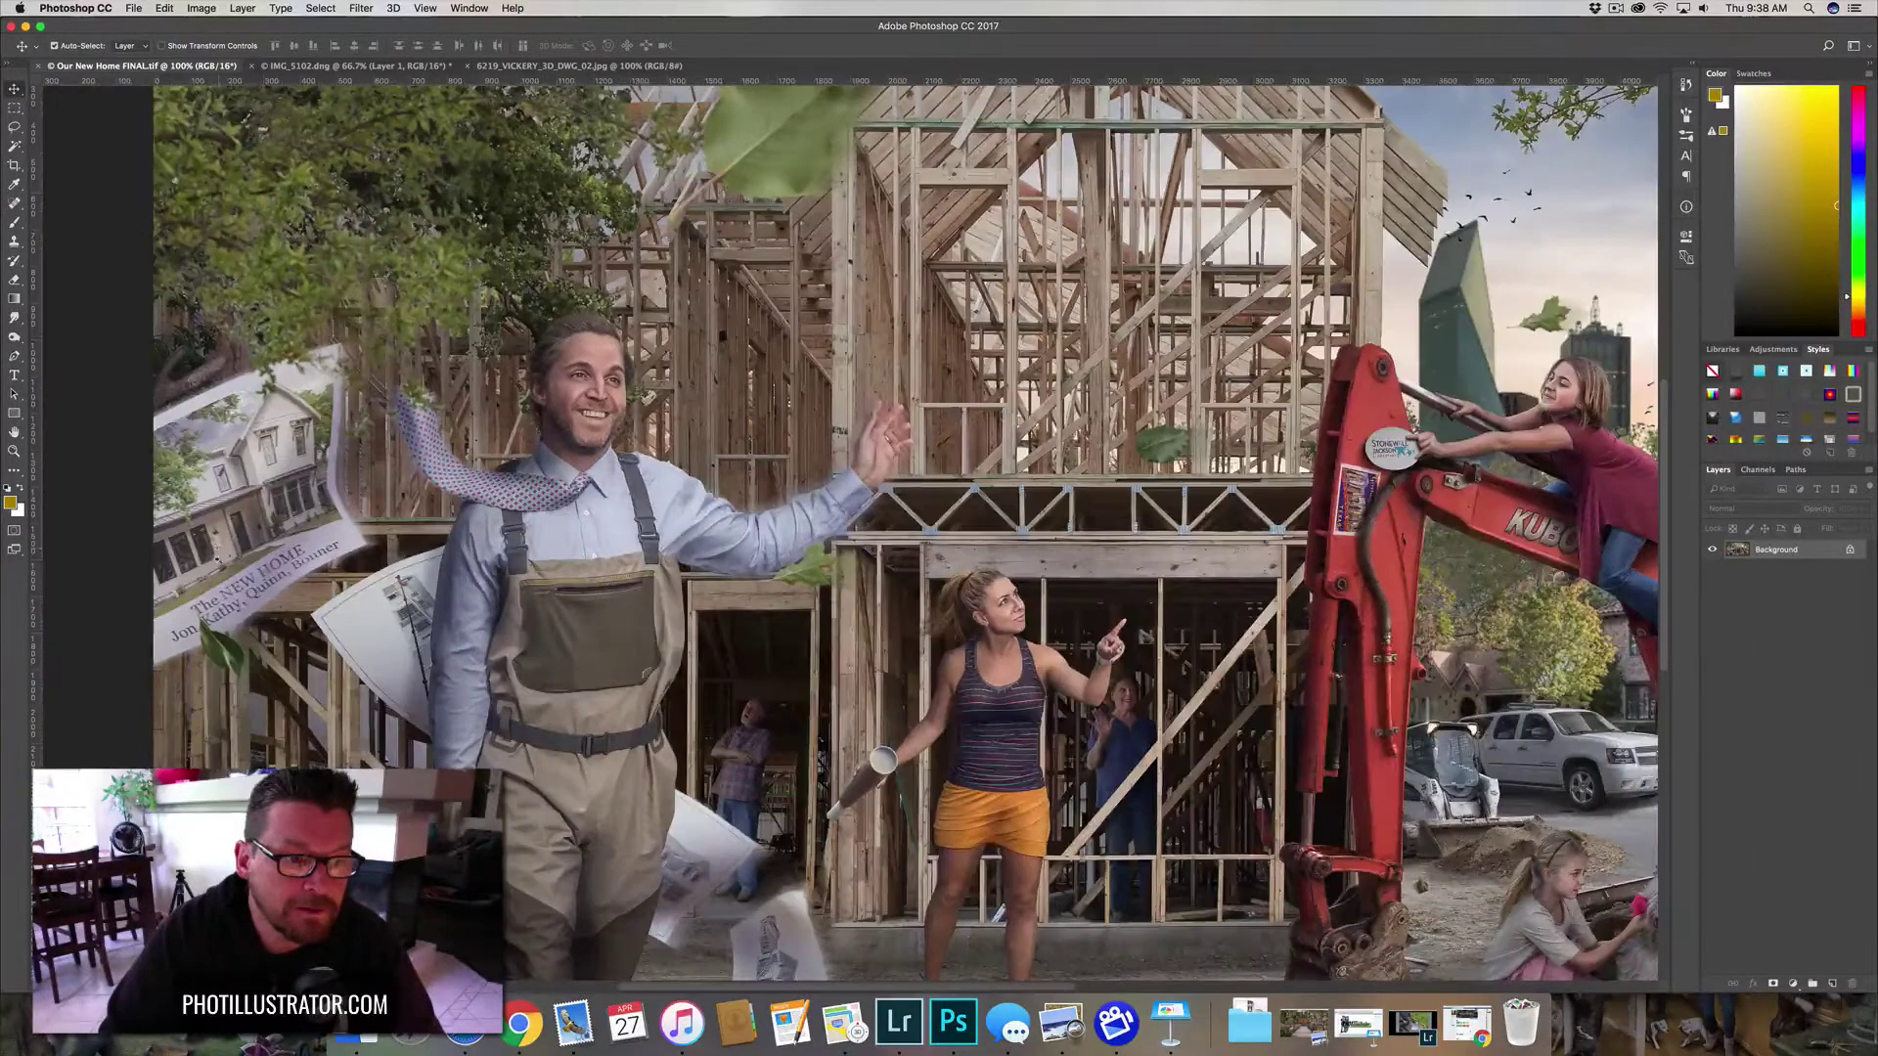
pyautogui.press('super+plus')
pyautogui.press('super+plus')
pyautogui.hscroll(-6, 749, 318)
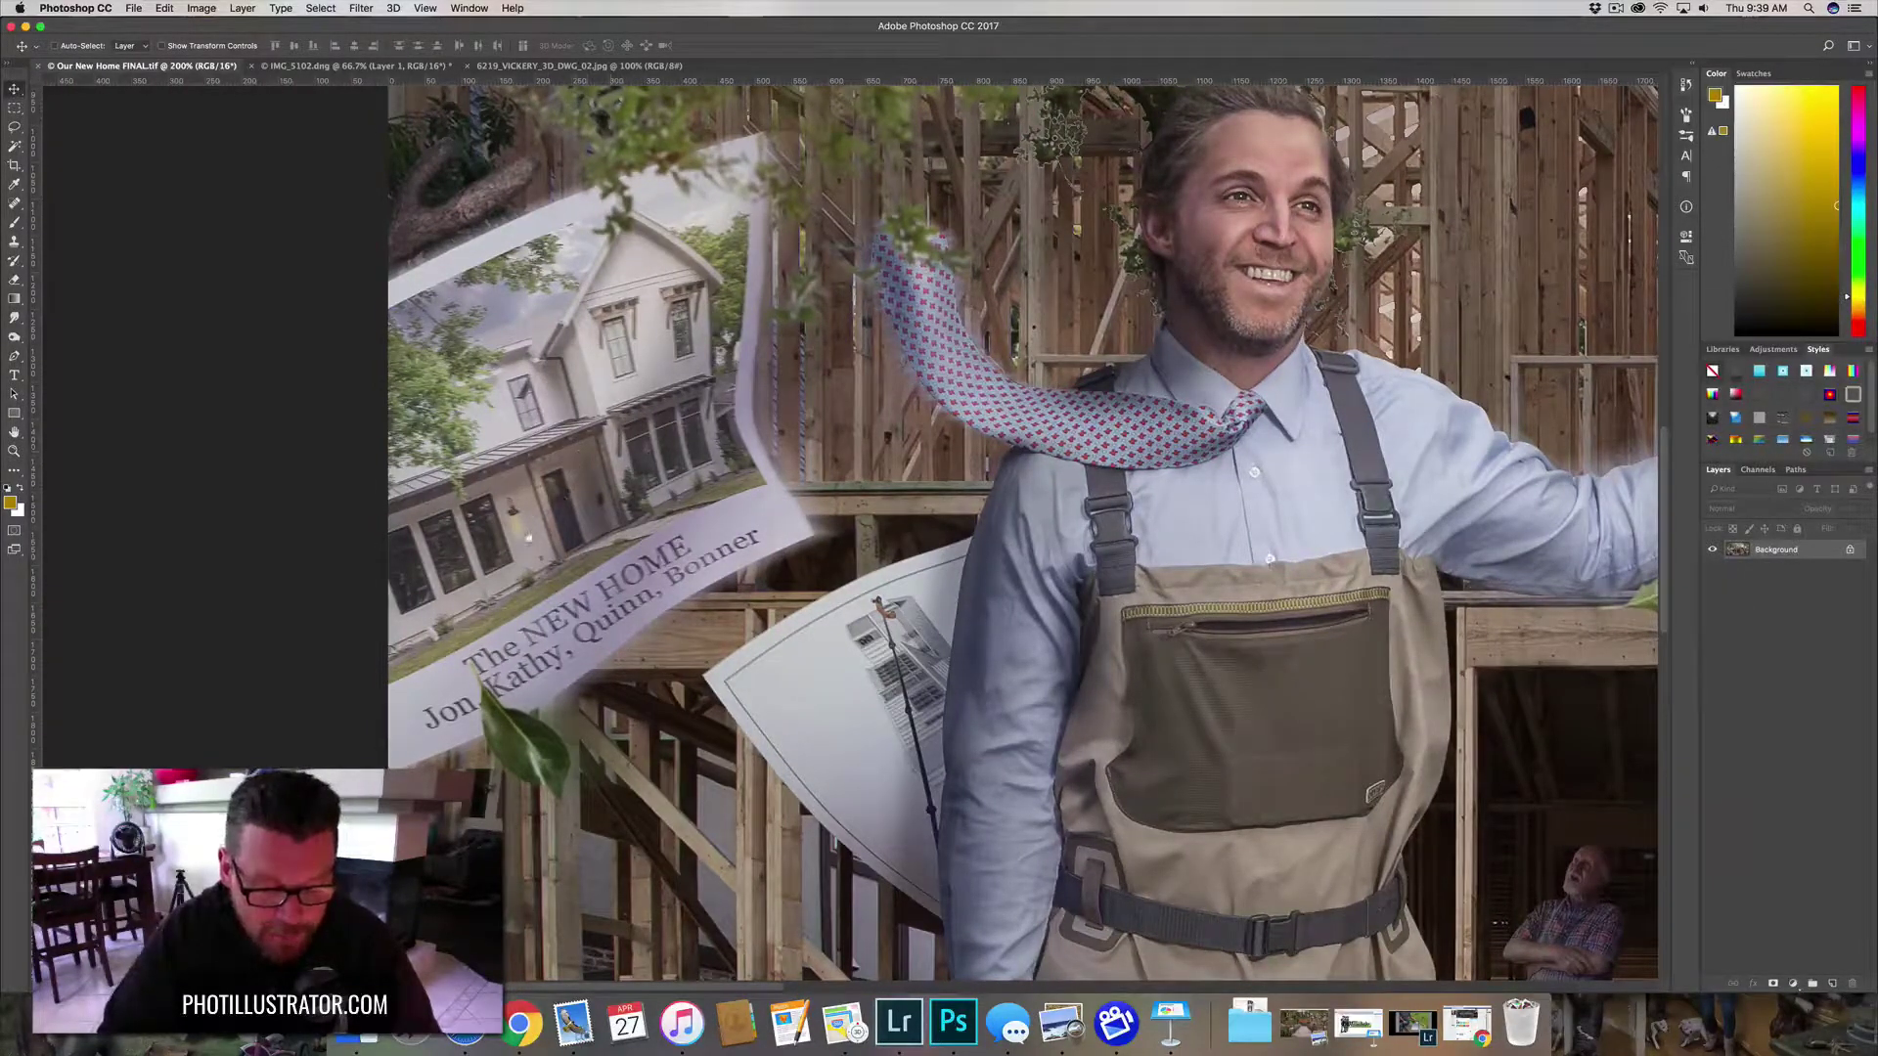
pyautogui.hscroll(10, 861, 728)
pyautogui.scroll(-8, 861, 729)
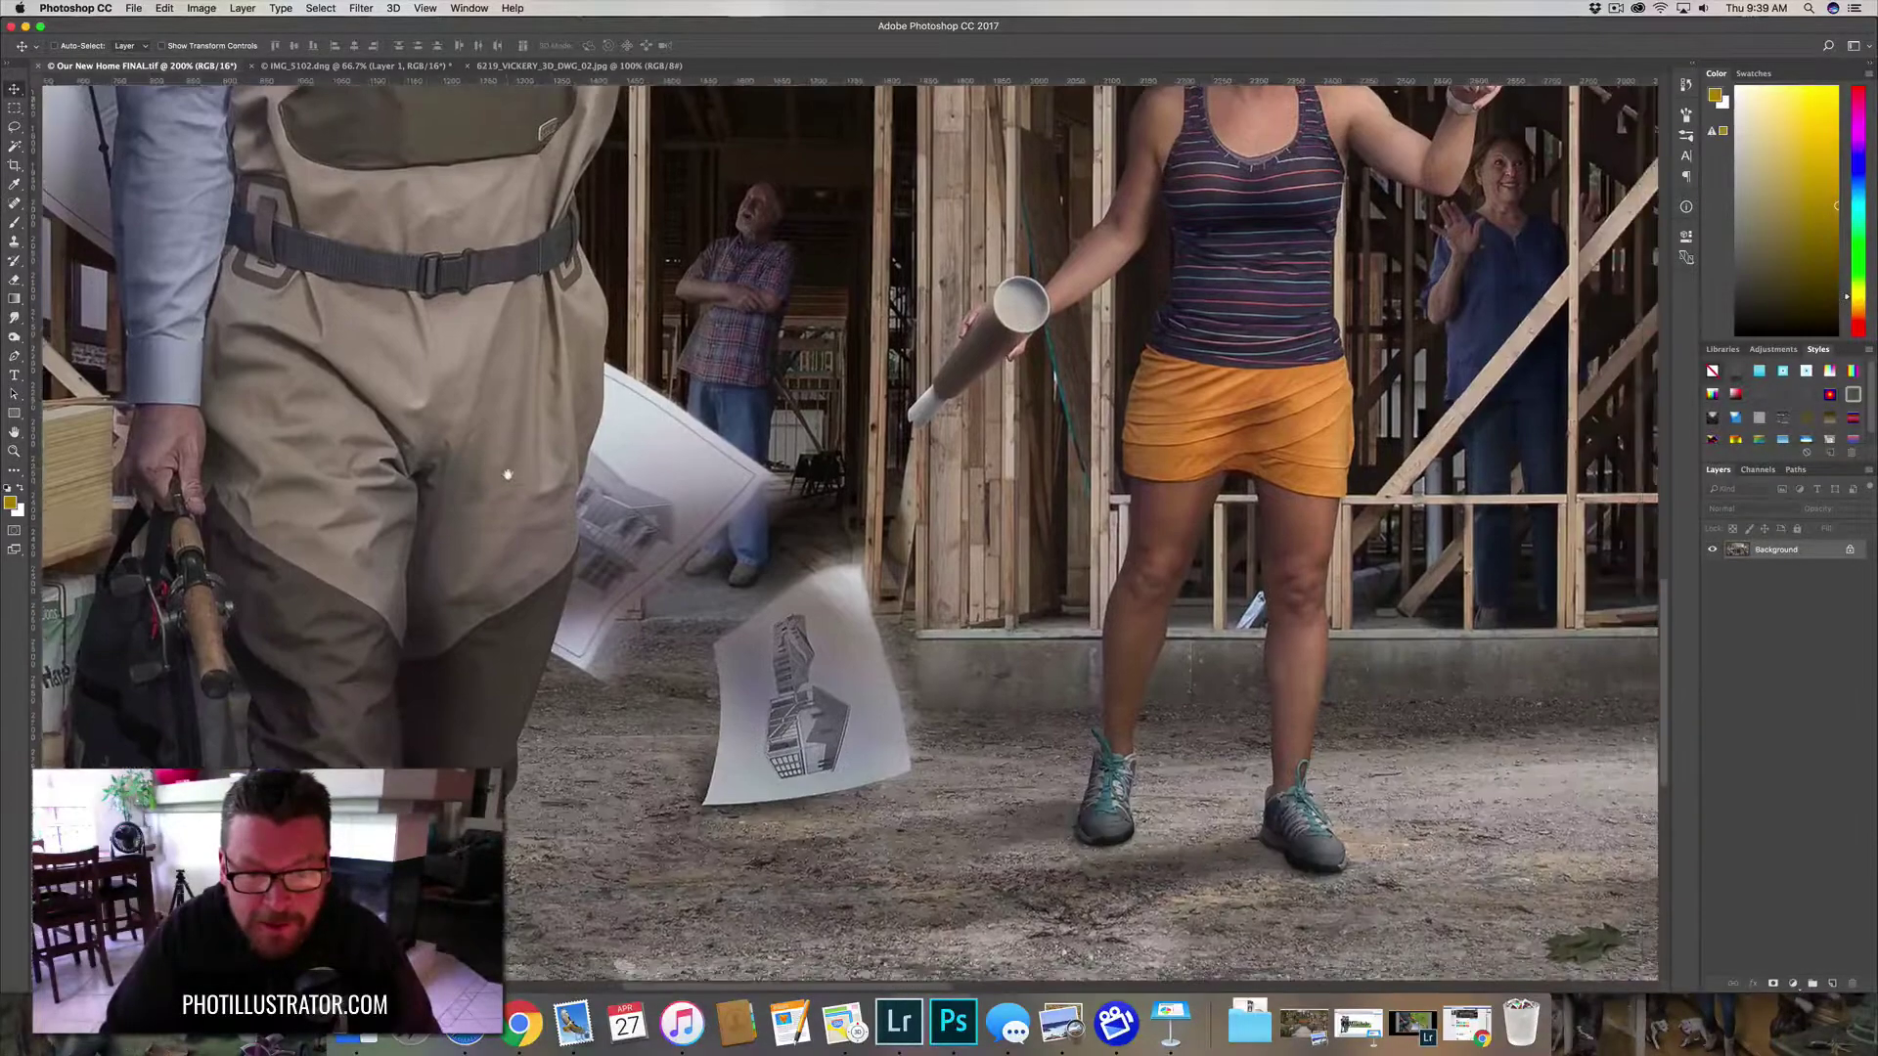
pyautogui.scroll(1, 507, 475)
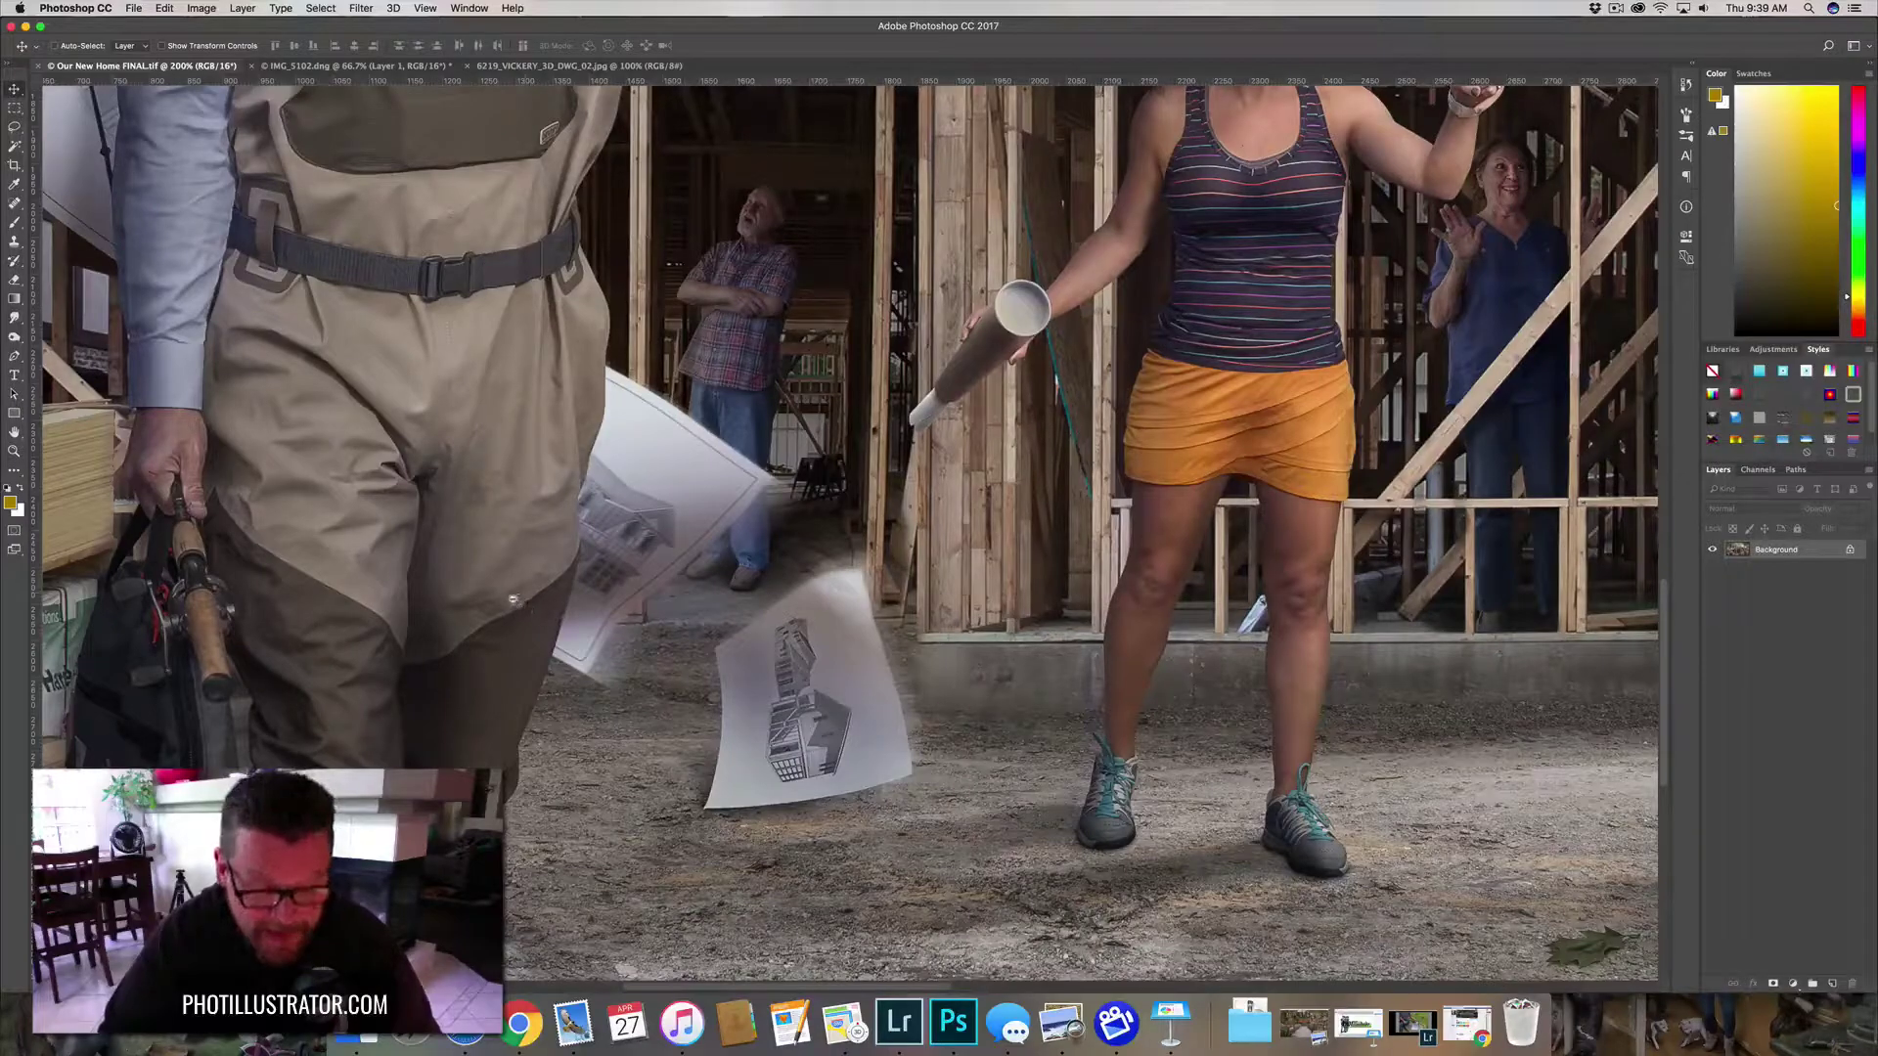
pyautogui.scroll(-3, 502, 611)
pyautogui.scroll(-3, 498, 616)
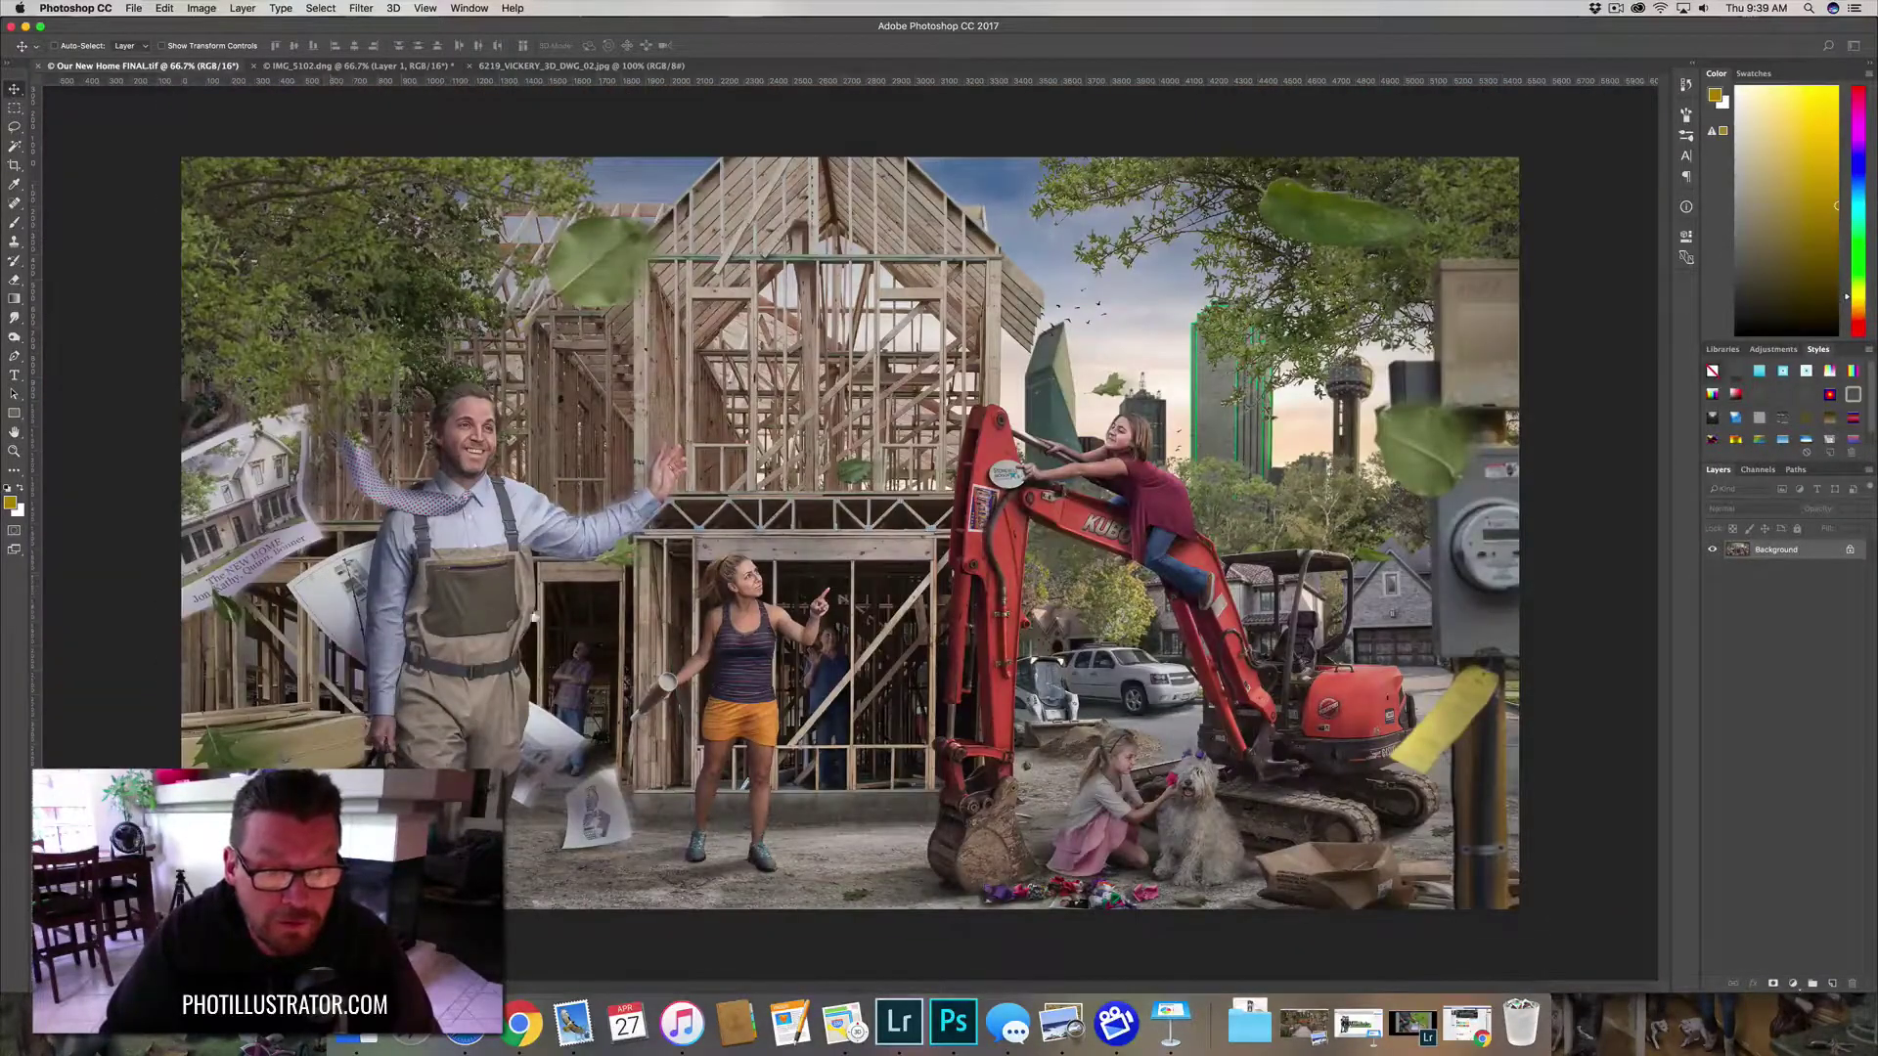
# - Compare the blank paper photo, the finished composite and the house drawing documents
pyautogui.click(344, 67)
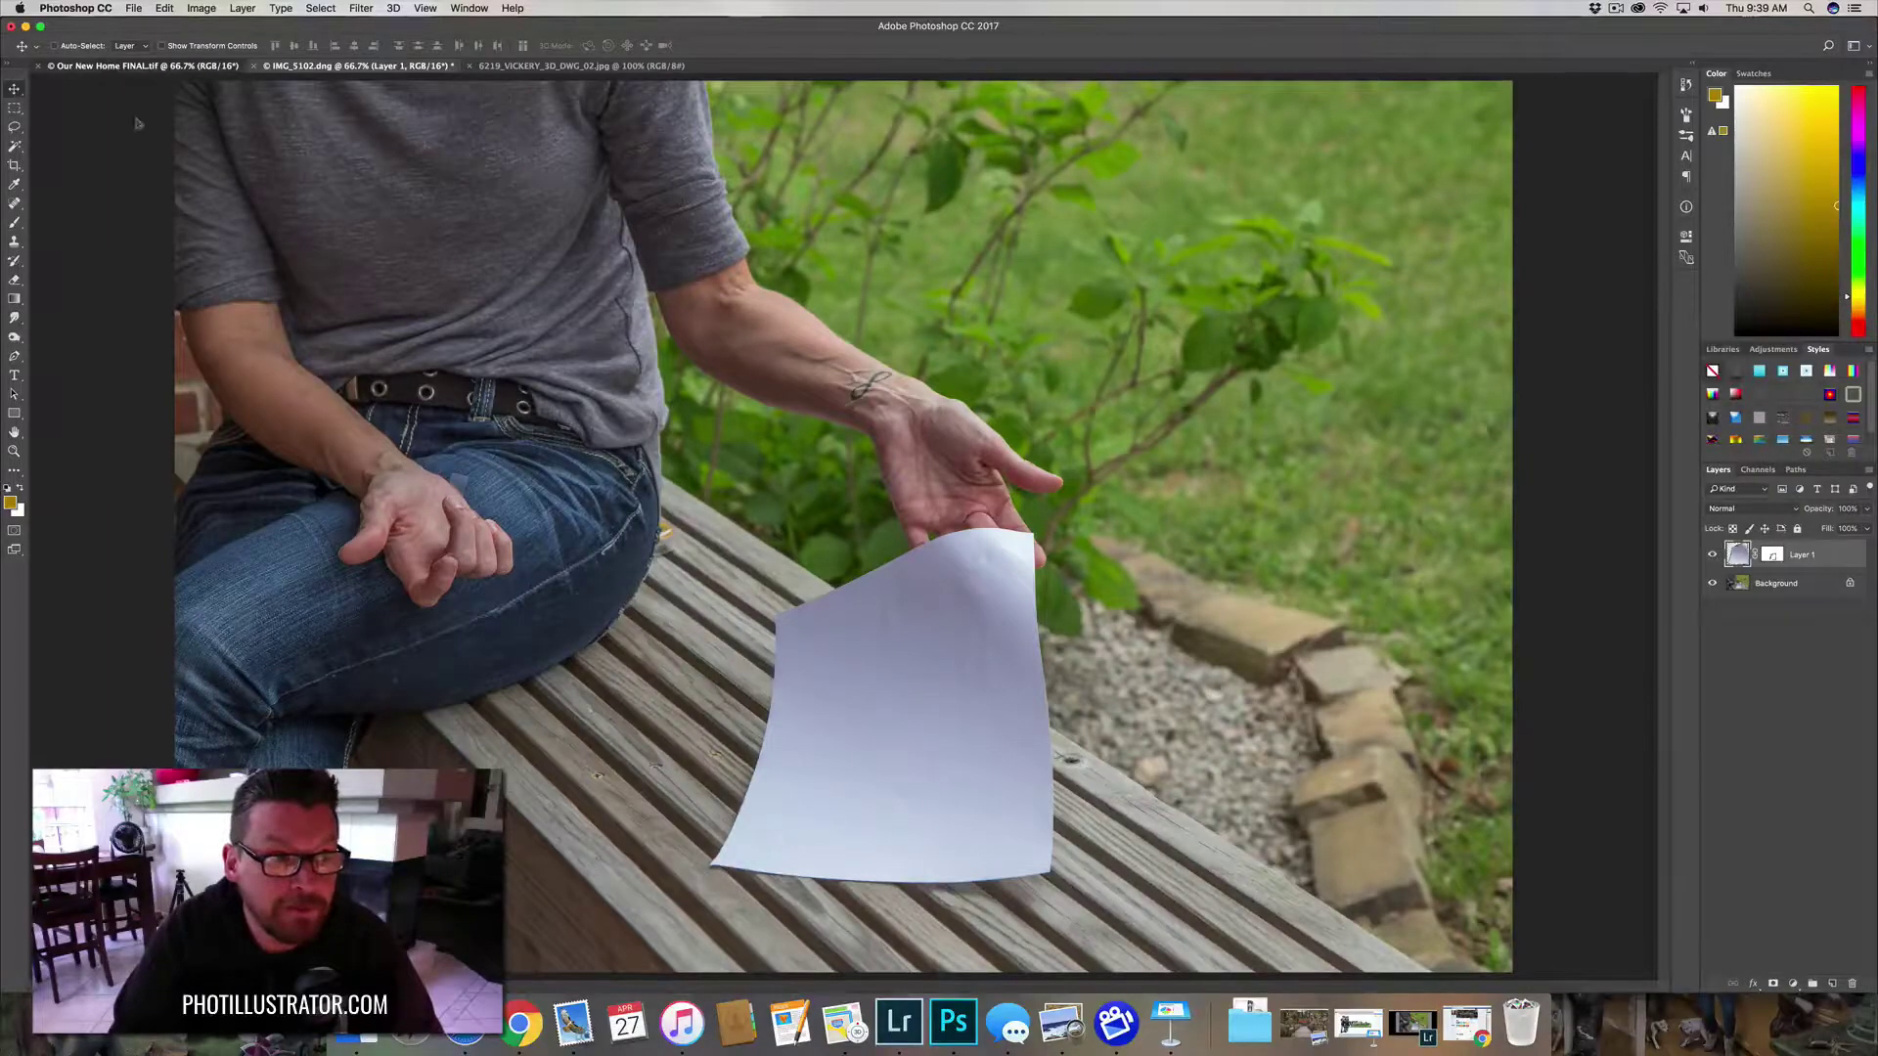
pyautogui.hotkey('ctrl', 'shift', 'Tab')
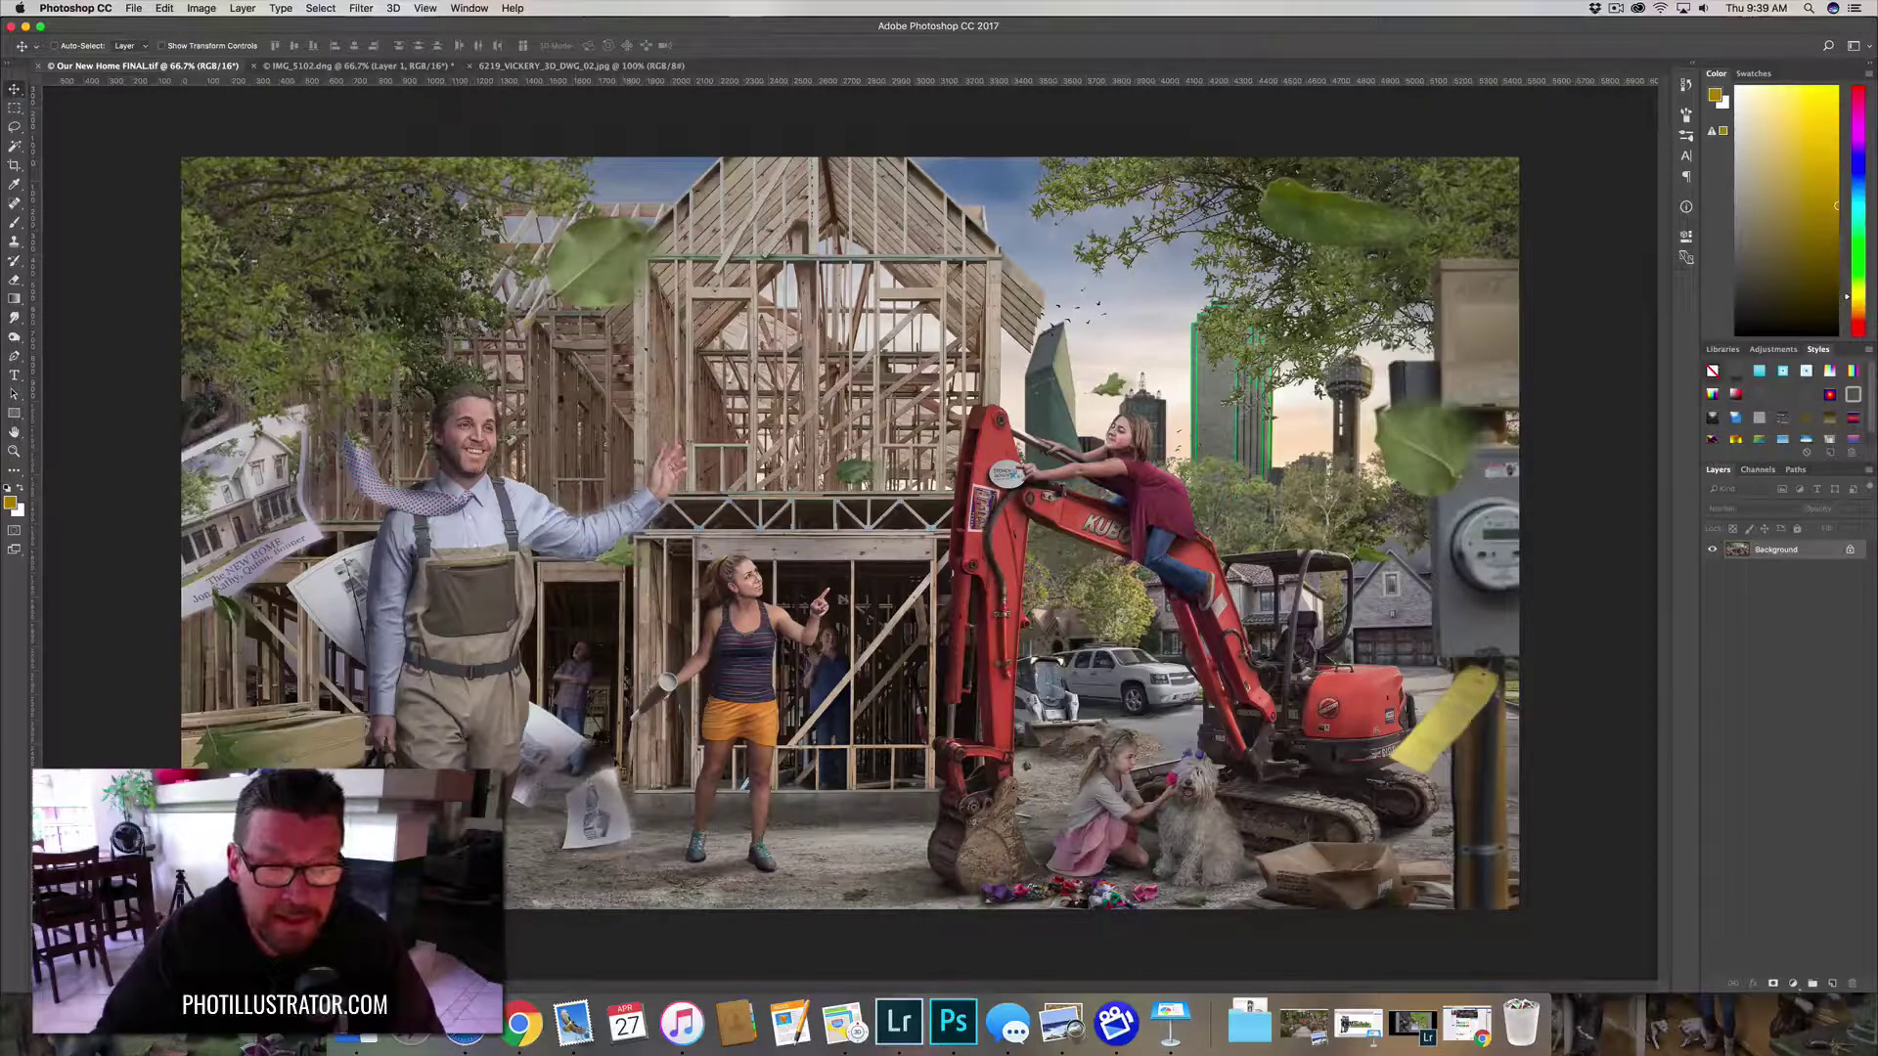
pyautogui.click(364, 66)
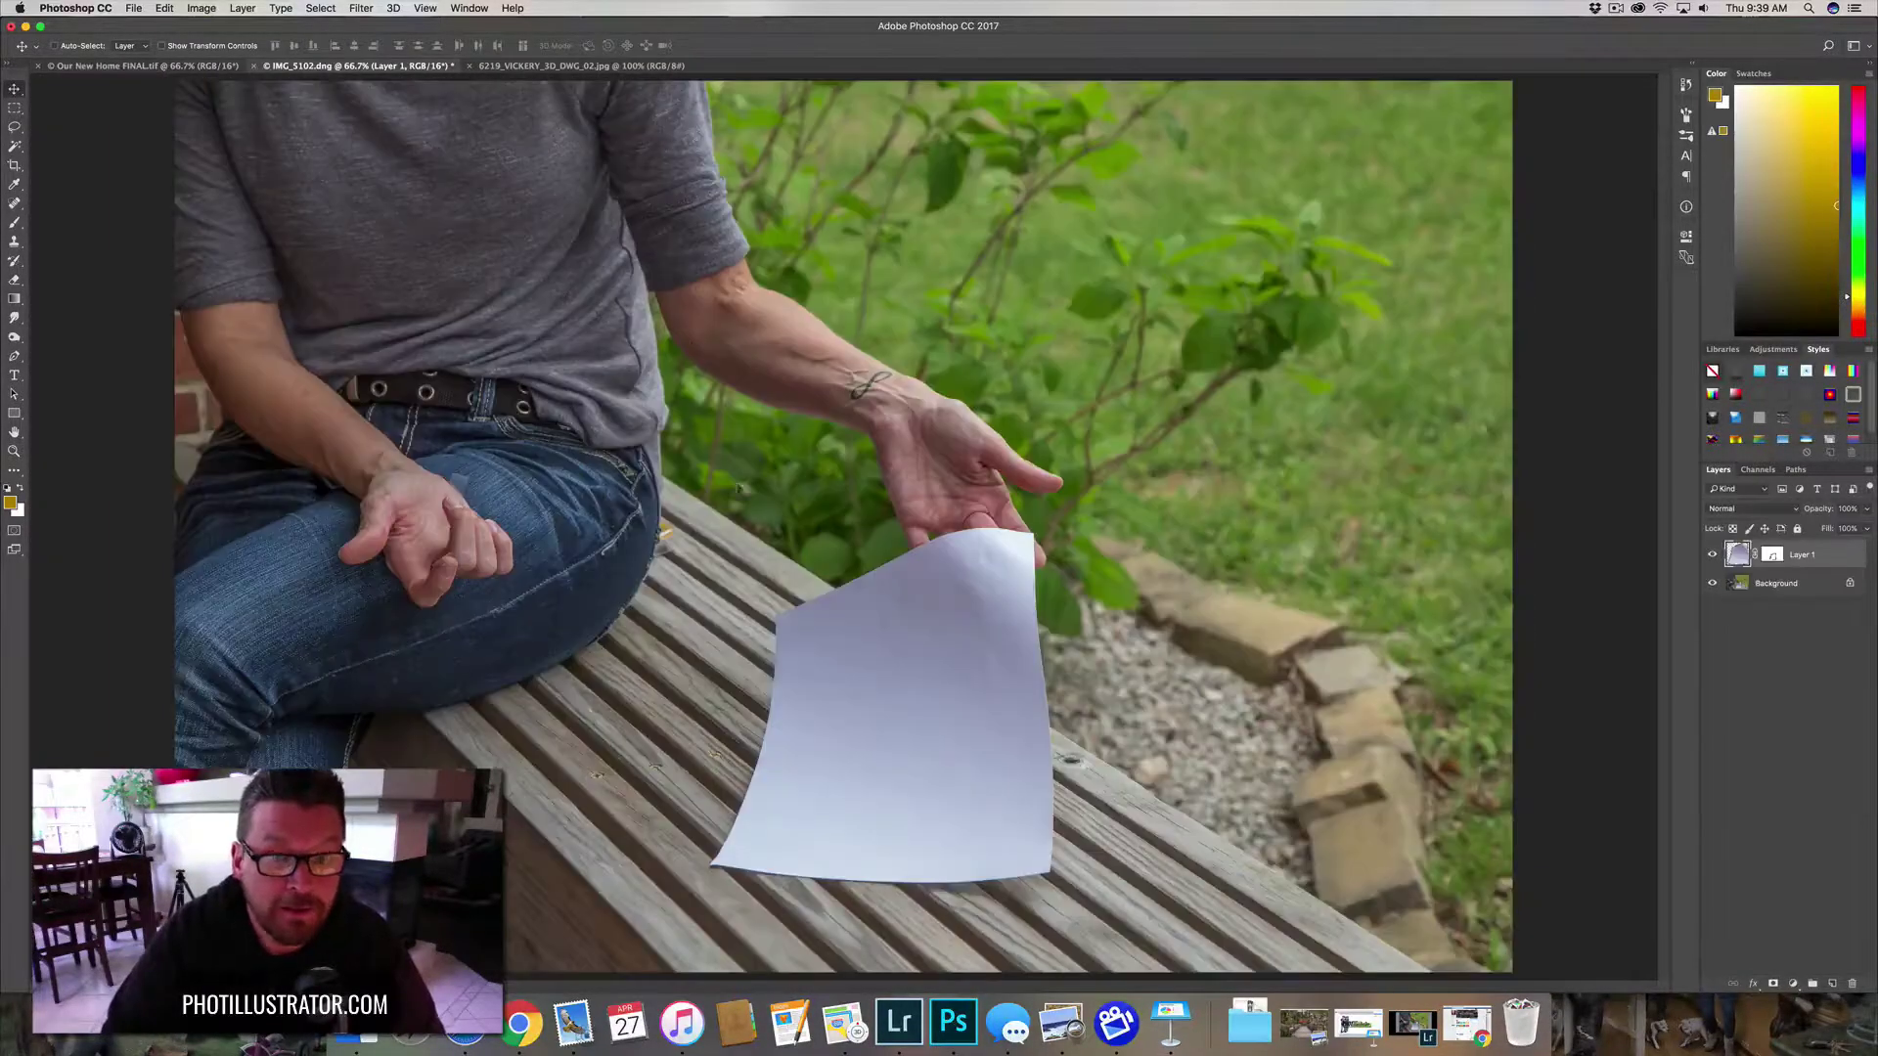
pyautogui.click(616, 66)
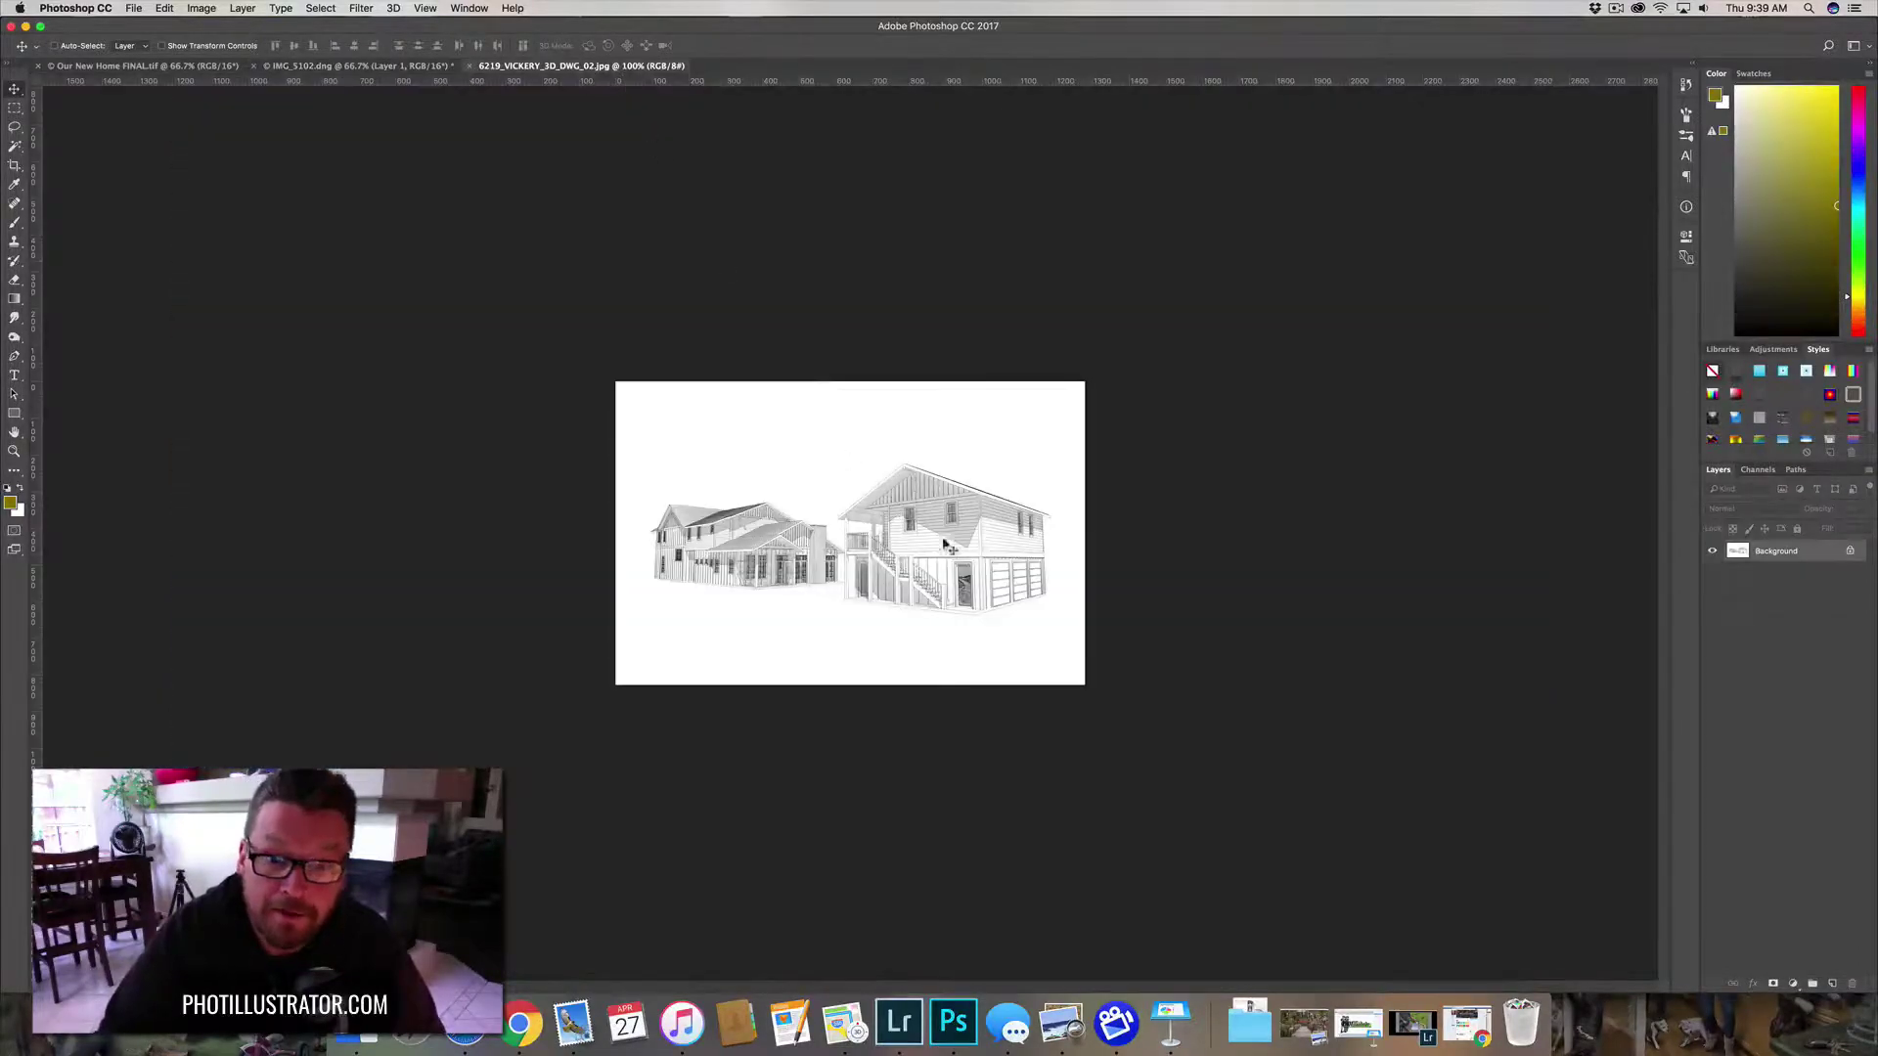
pyautogui.click(361, 67)
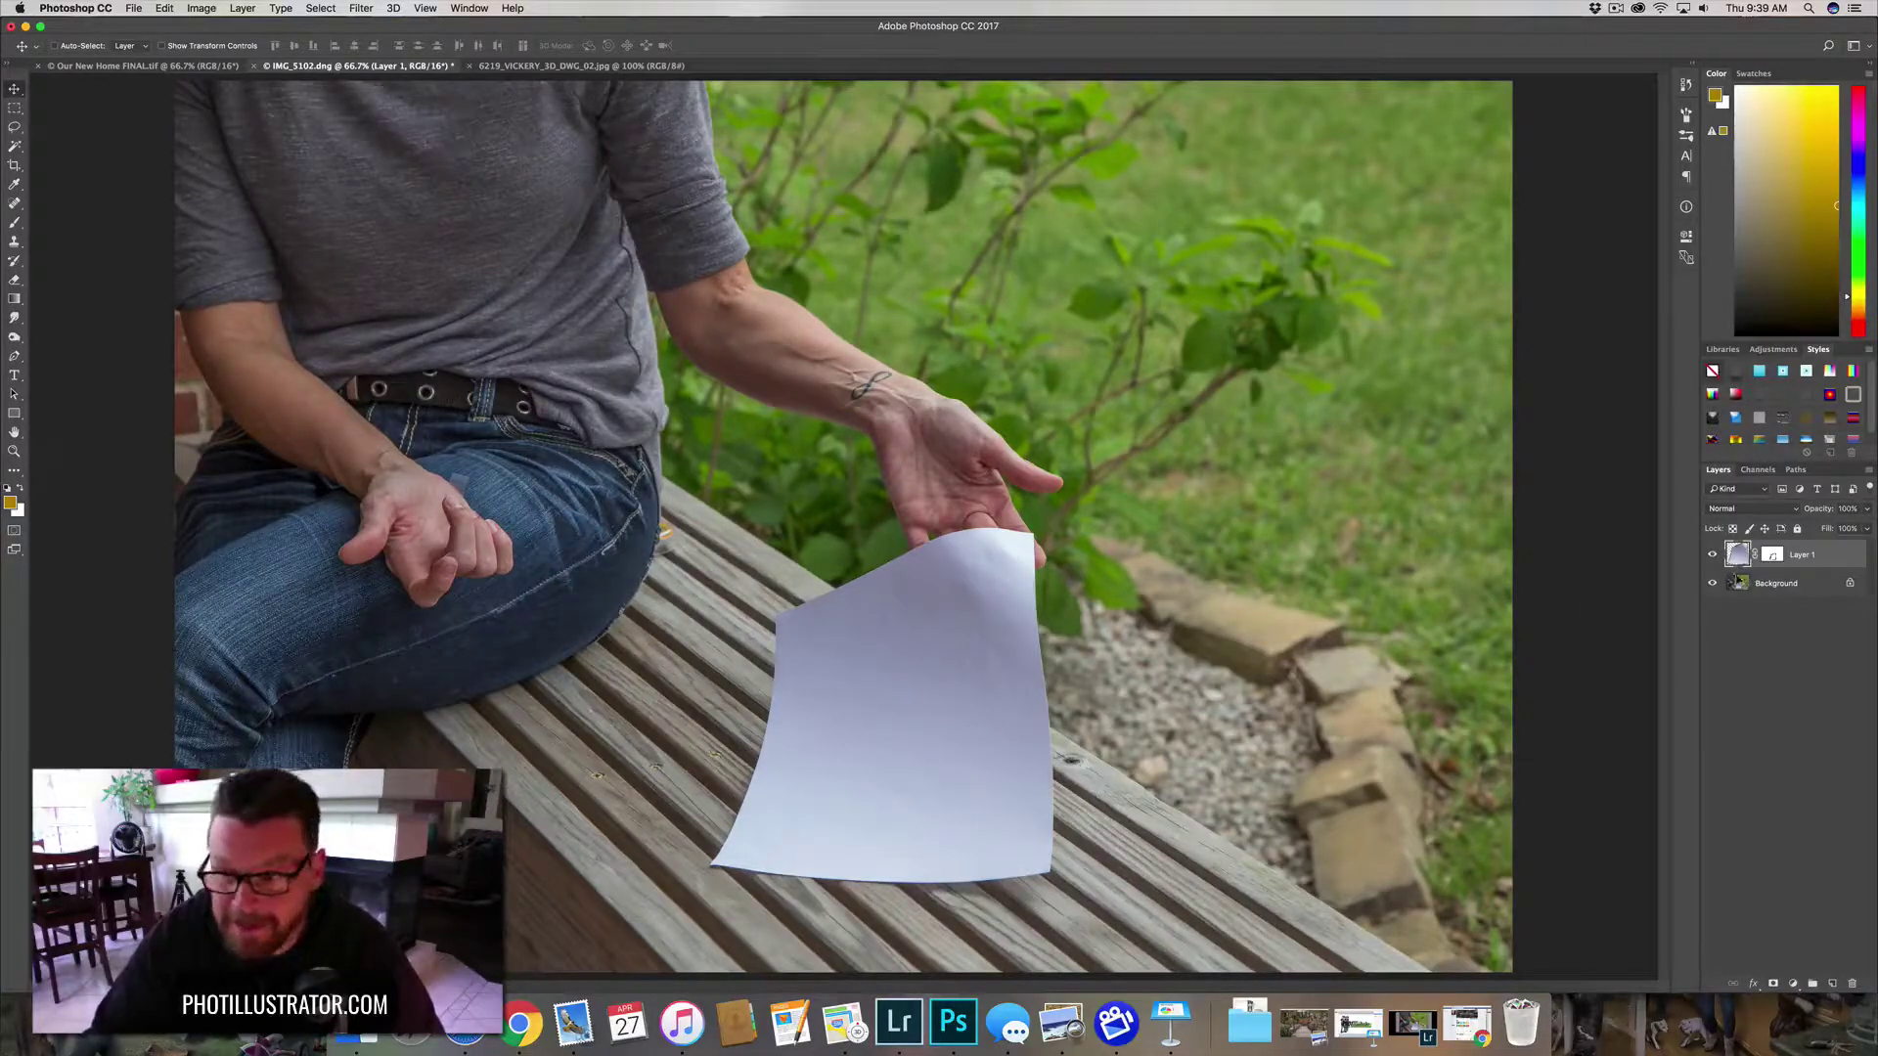
# - Toggle the garden Background layer off and on twice to view the cut-out paper
pyautogui.click(1712, 584)
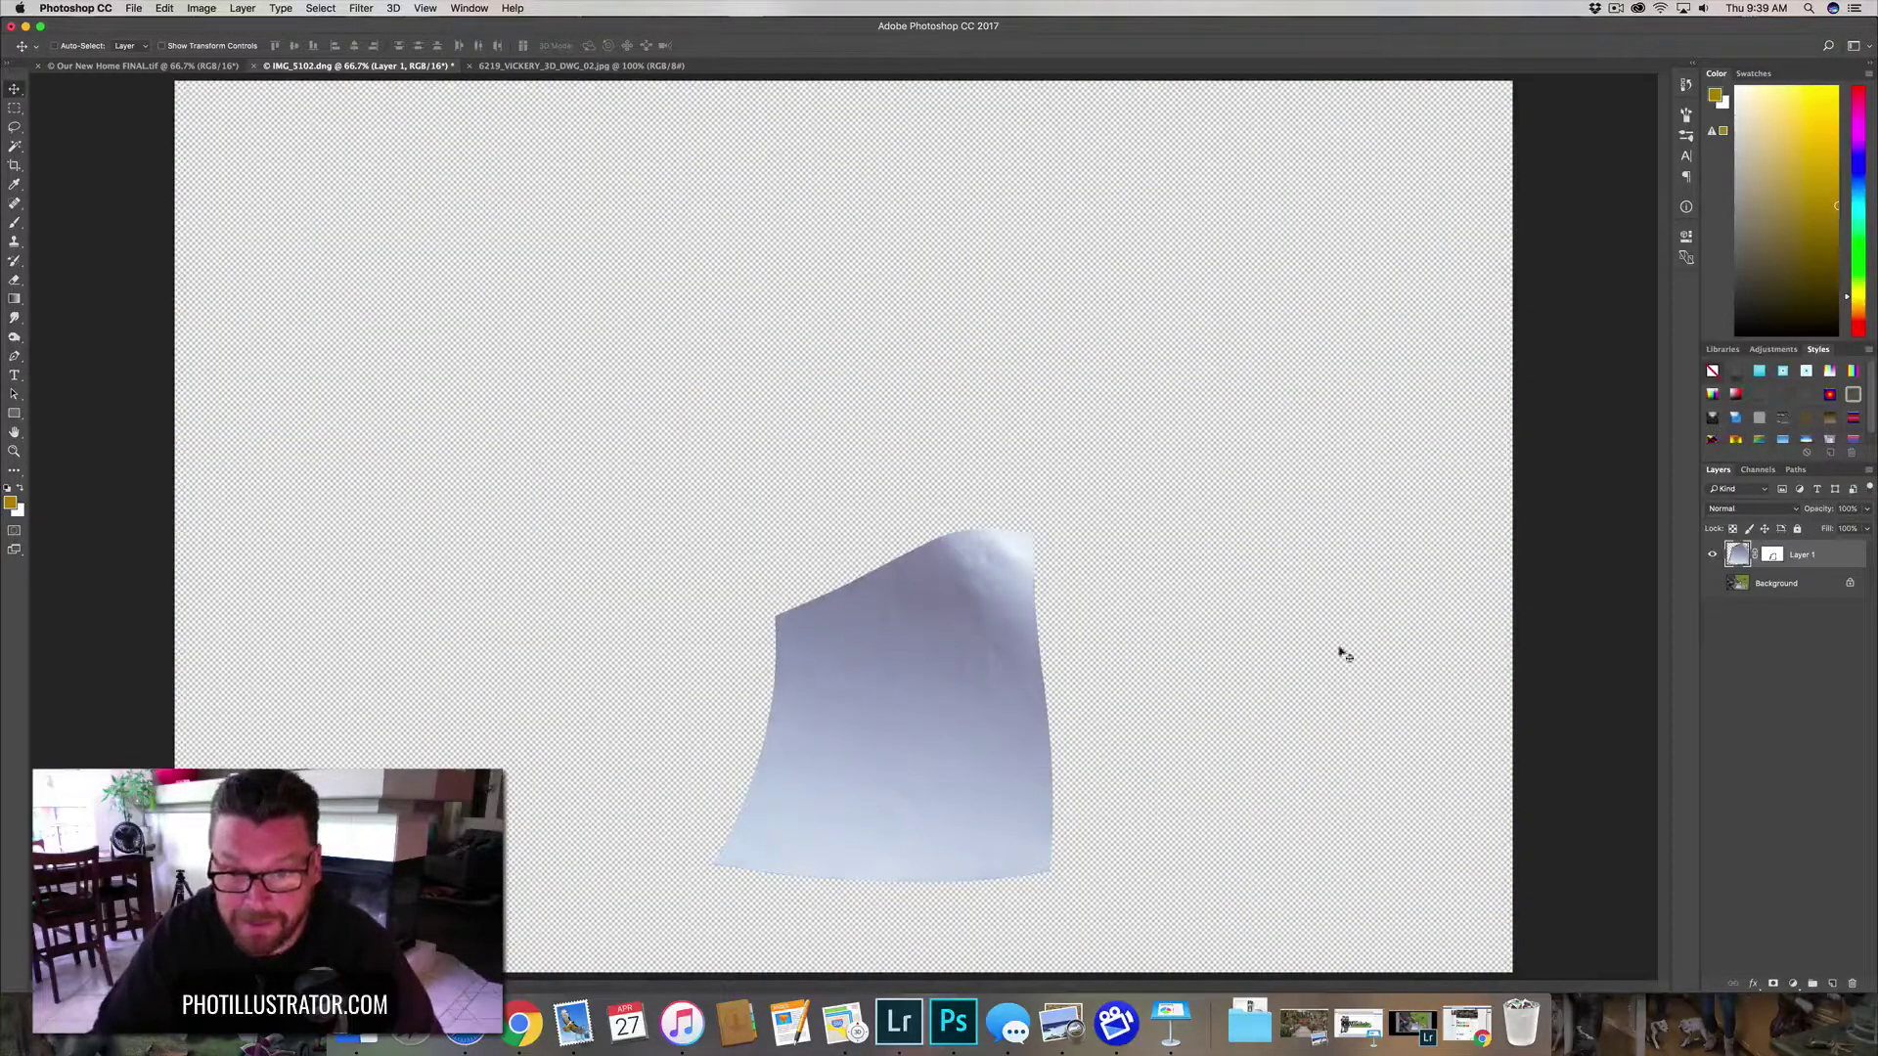
pyautogui.click(1712, 584)
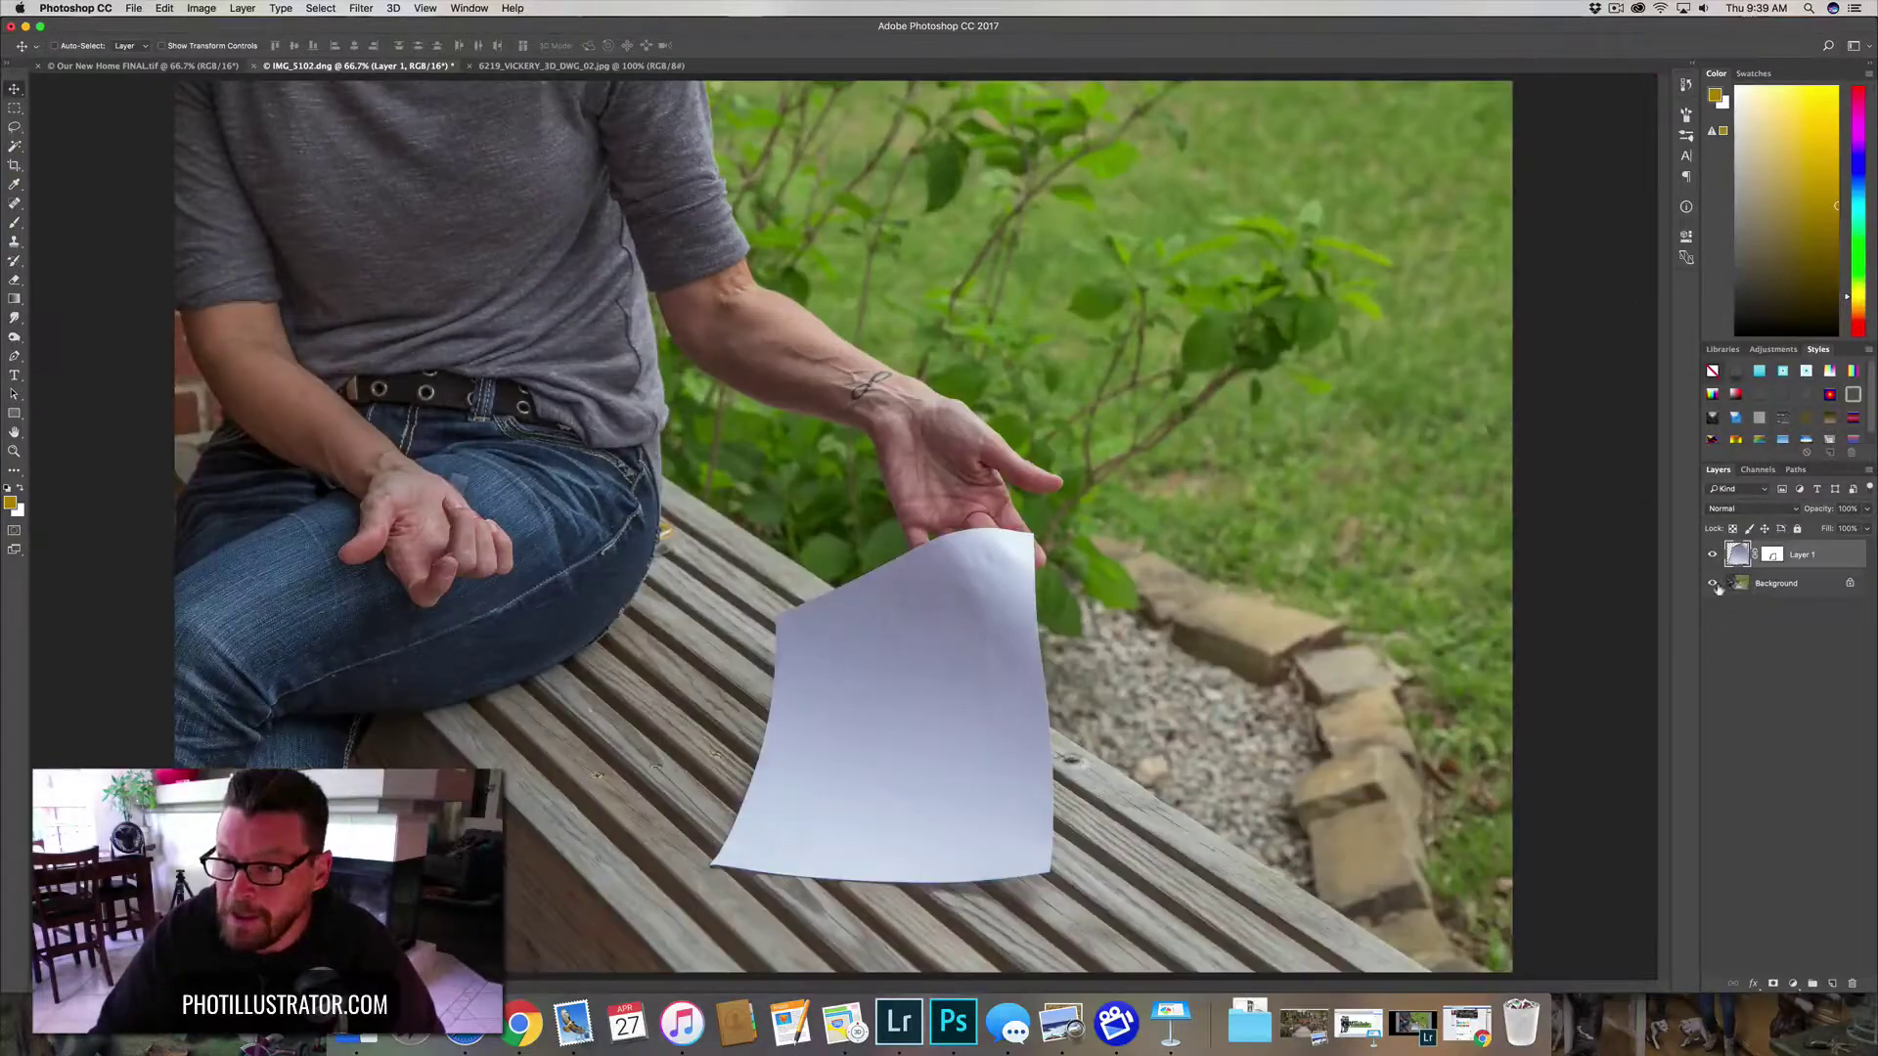
pyautogui.click(1715, 587)
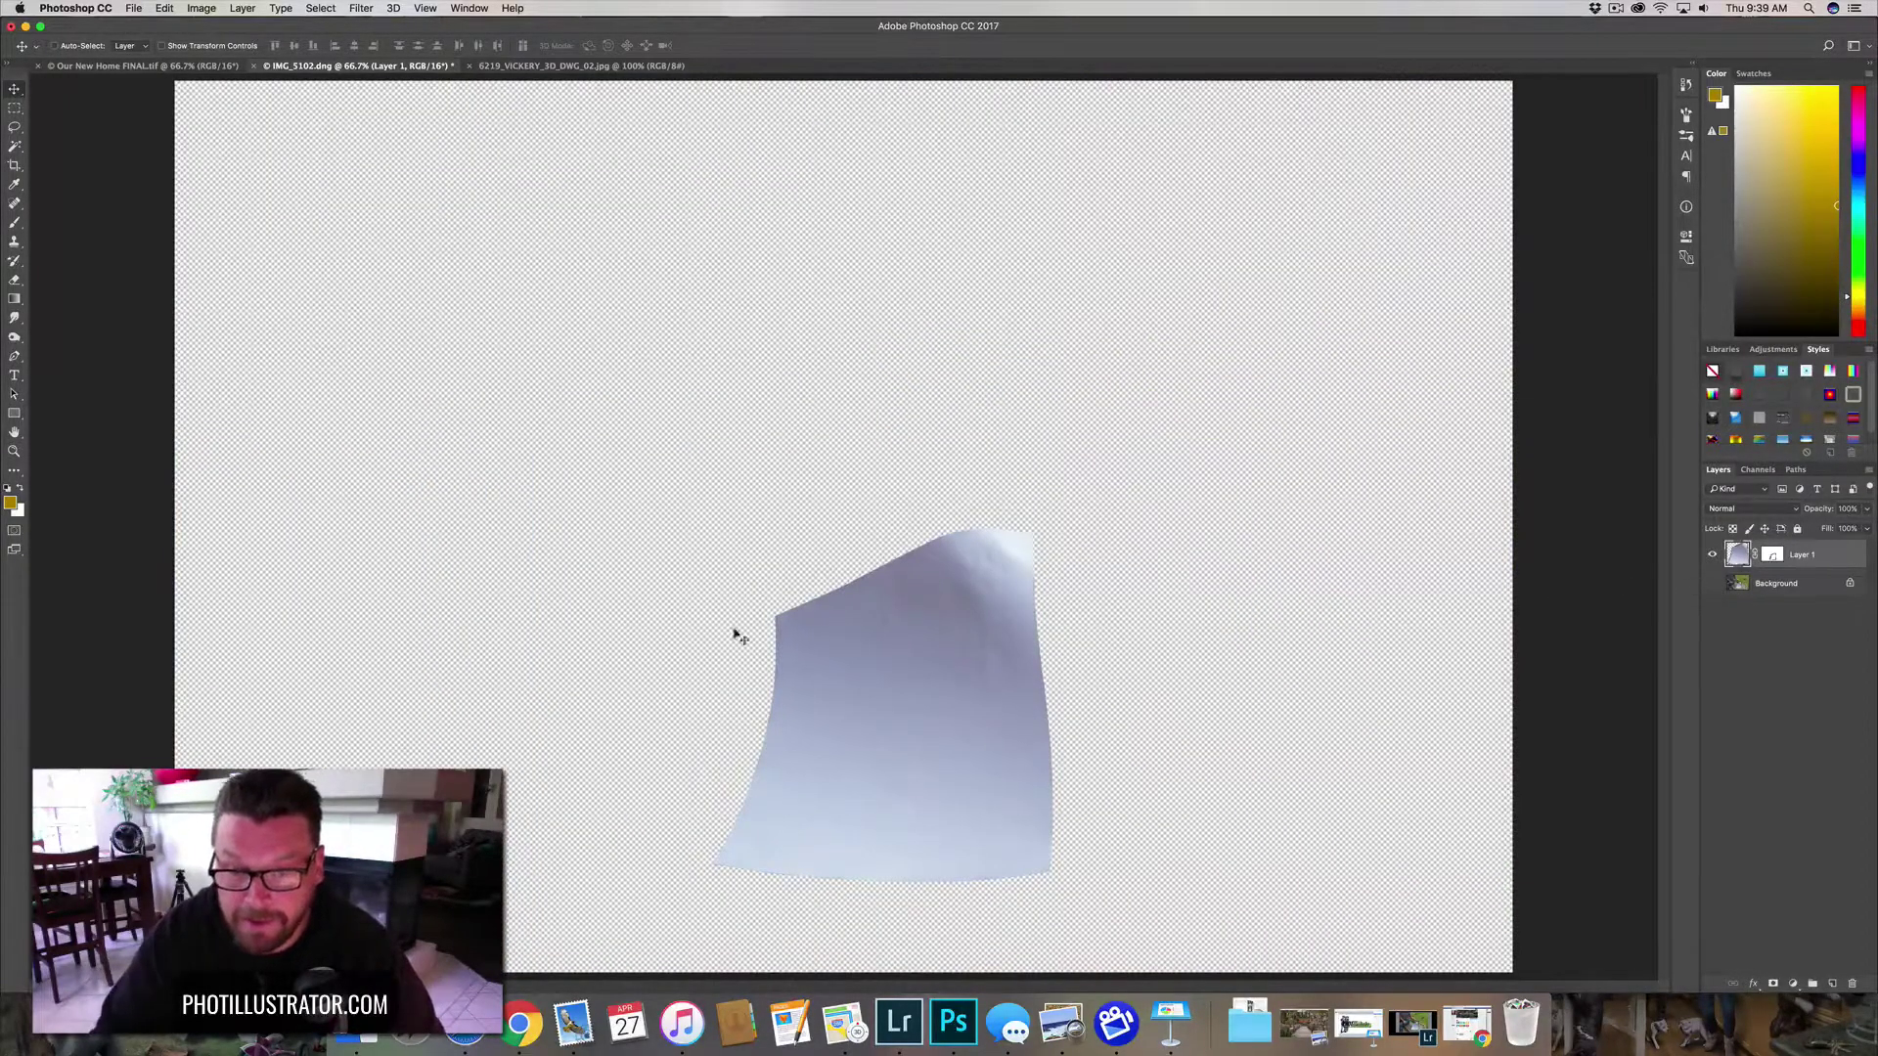
pyautogui.click(1714, 584)
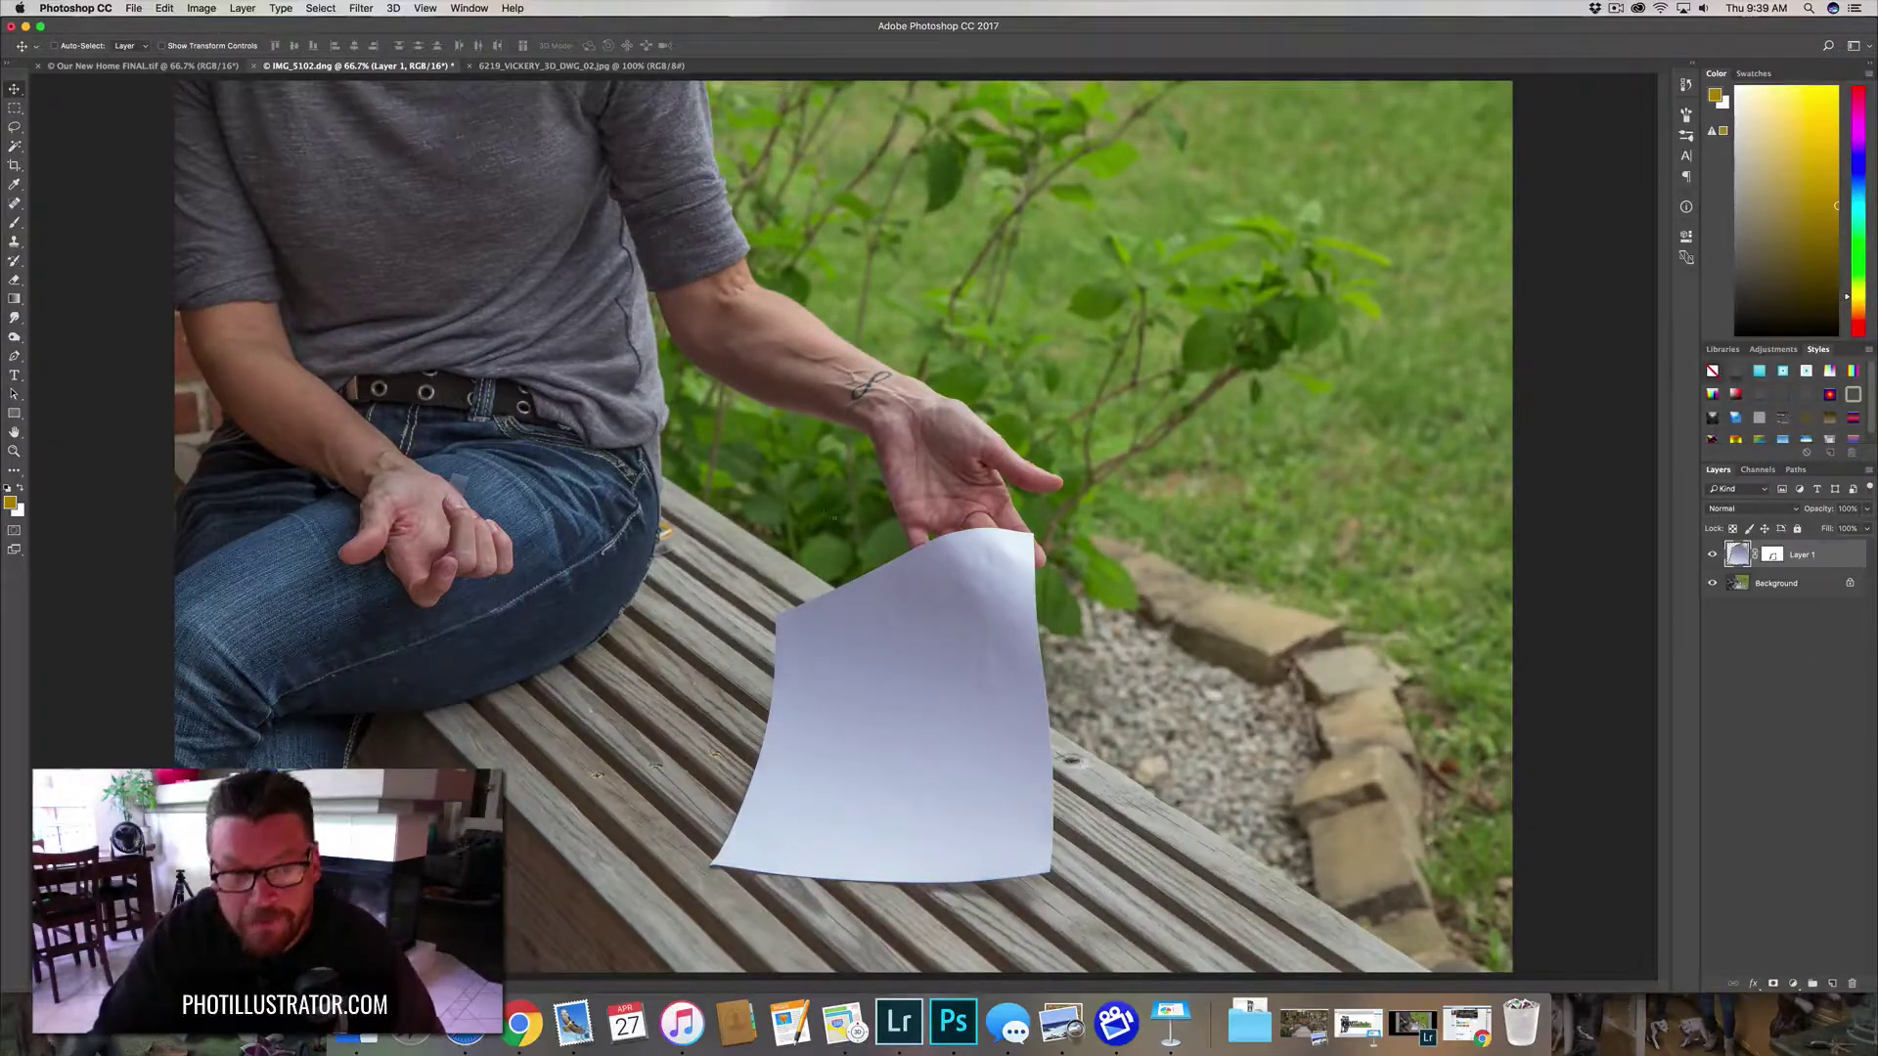
# - Flip between the finished composite and the IMG_5102.dng paper photo, ending on the paper
pyautogui.click(186, 66)
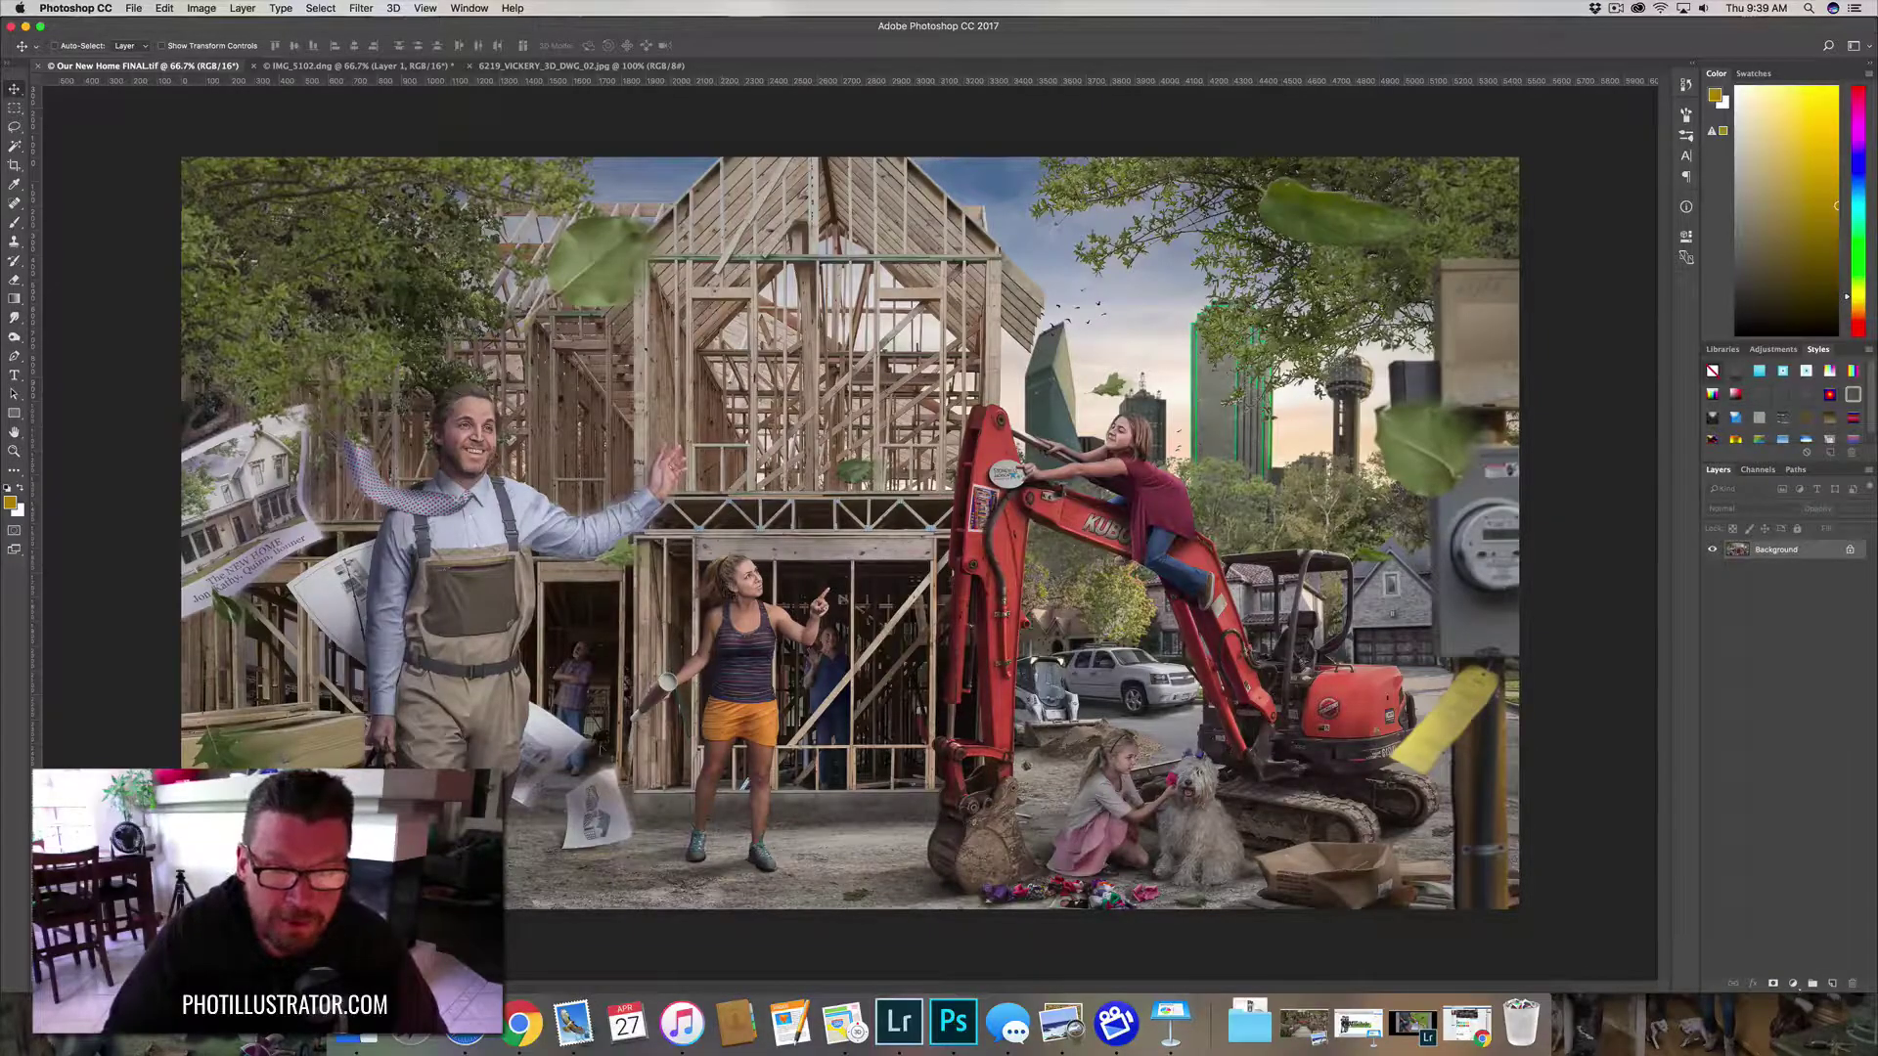
pyautogui.click(375, 66)
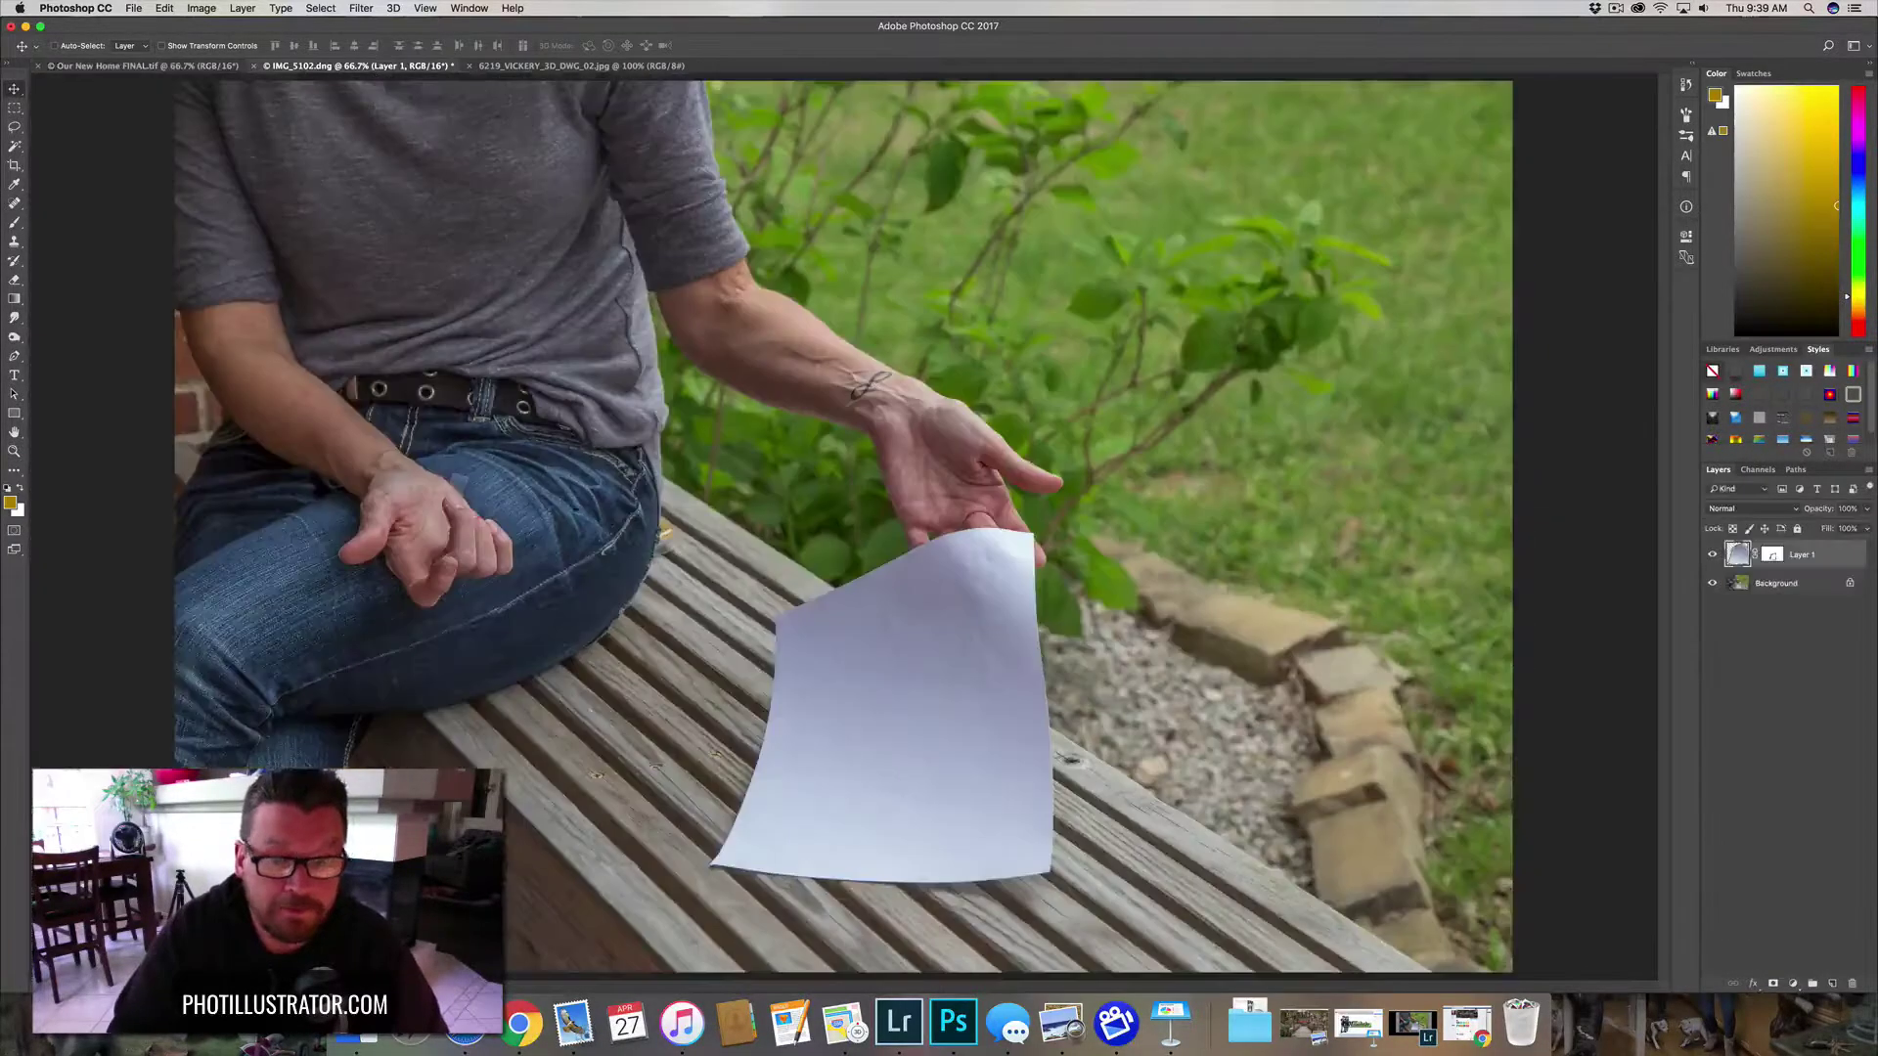
pyautogui.click(134, 65)
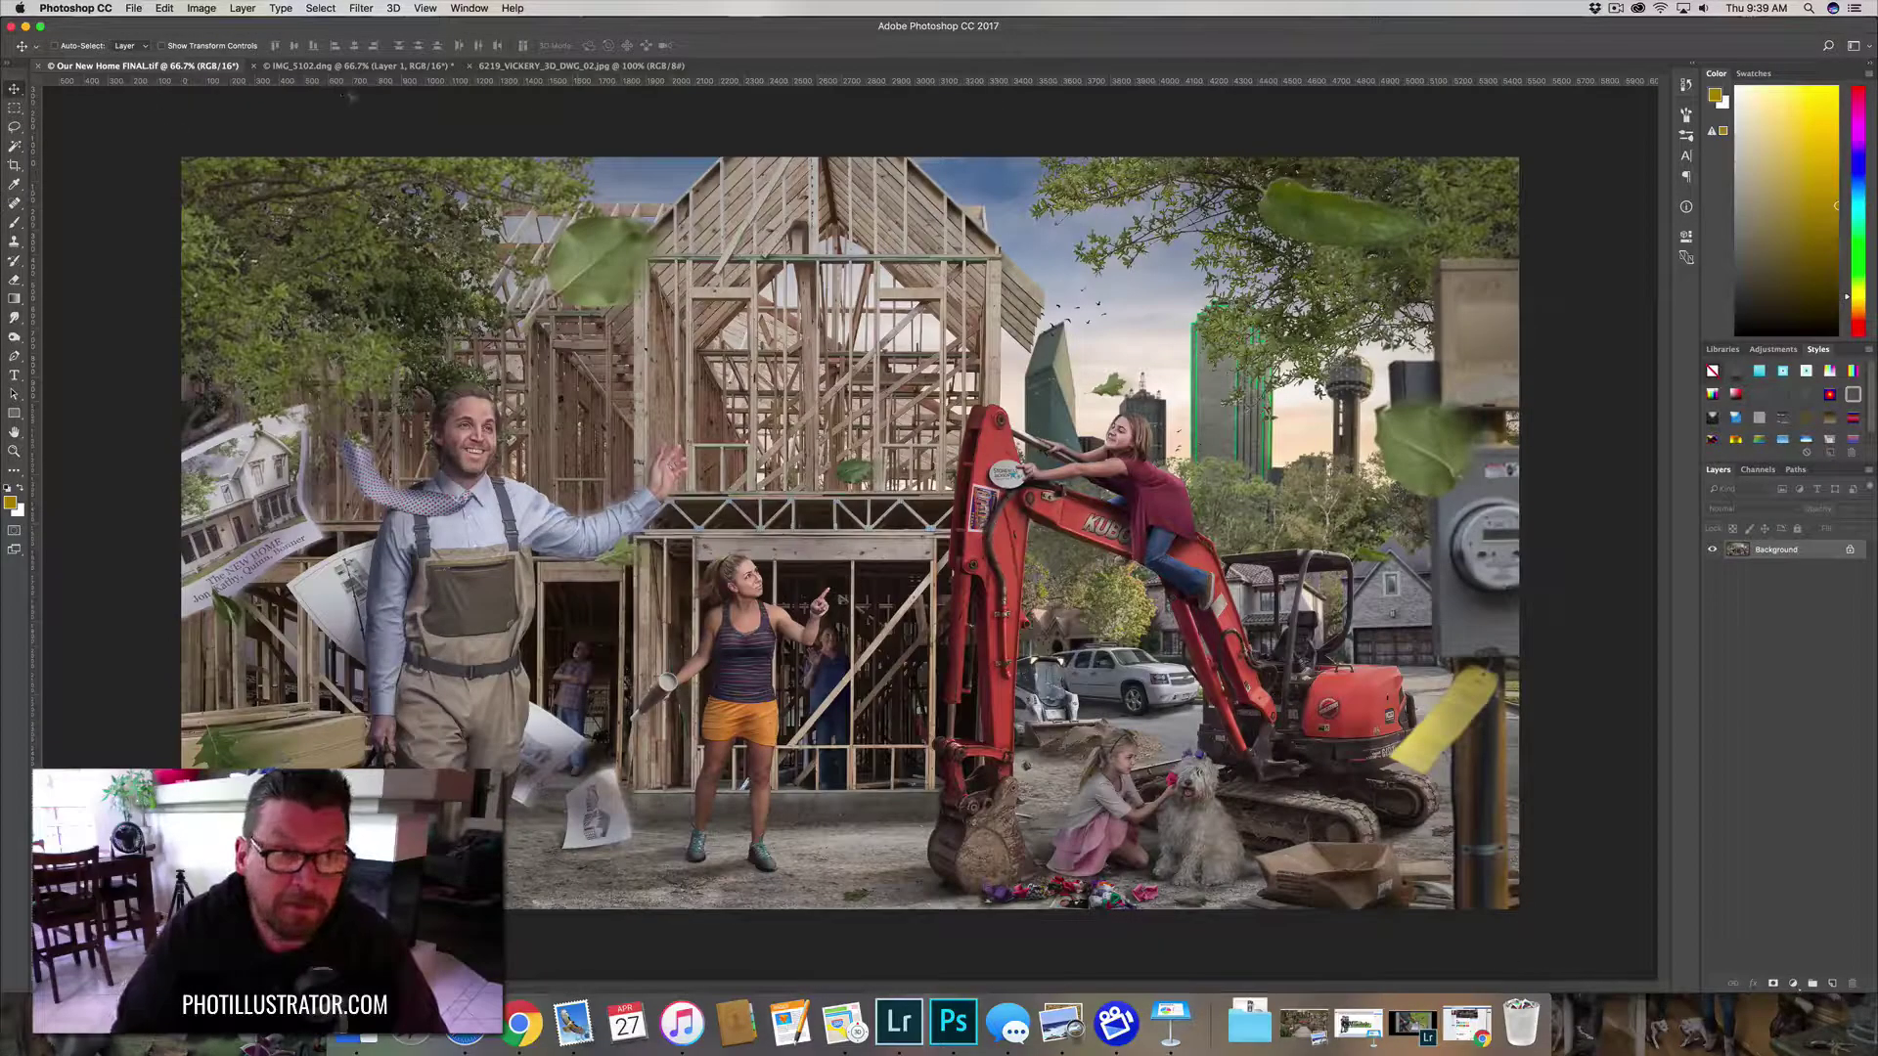
pyautogui.click(357, 65)
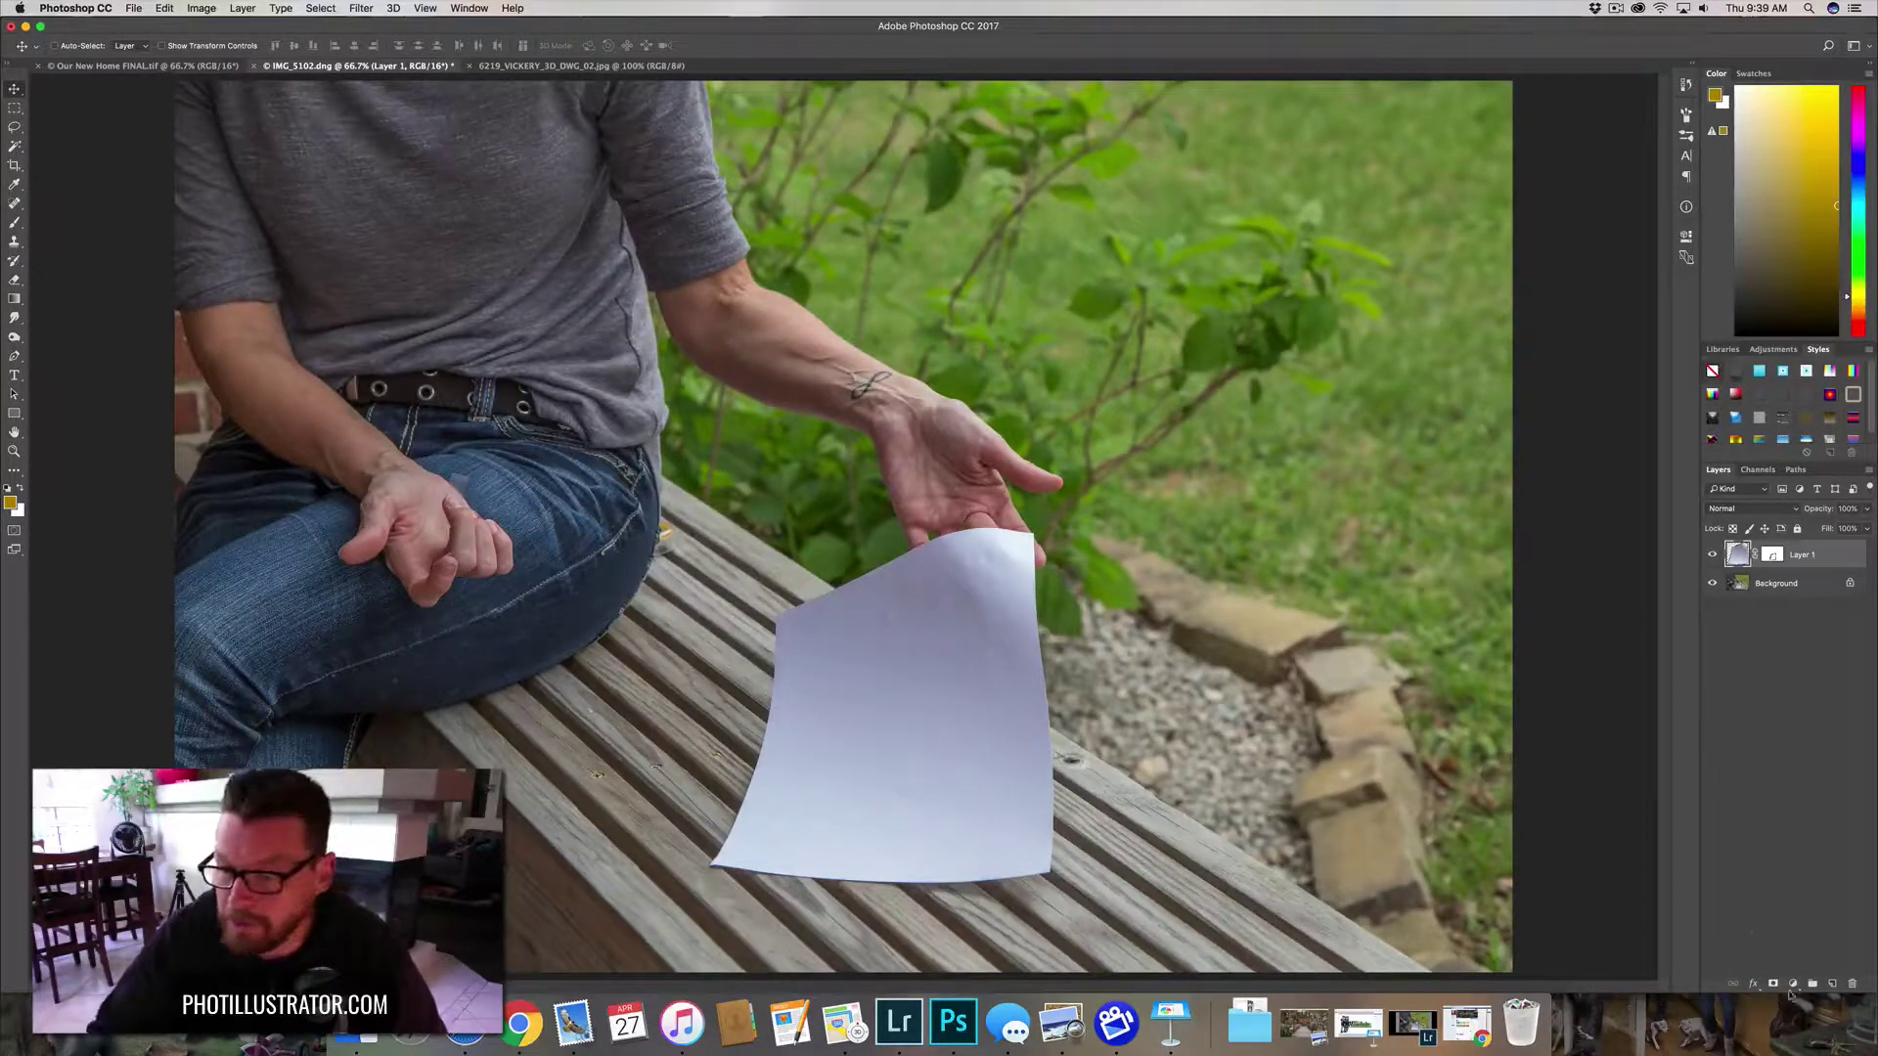
# - Add a Color Balance layer clipped to Layer 1 with midtones Yellow -25 and Red +3
pyautogui.click(1793, 983)
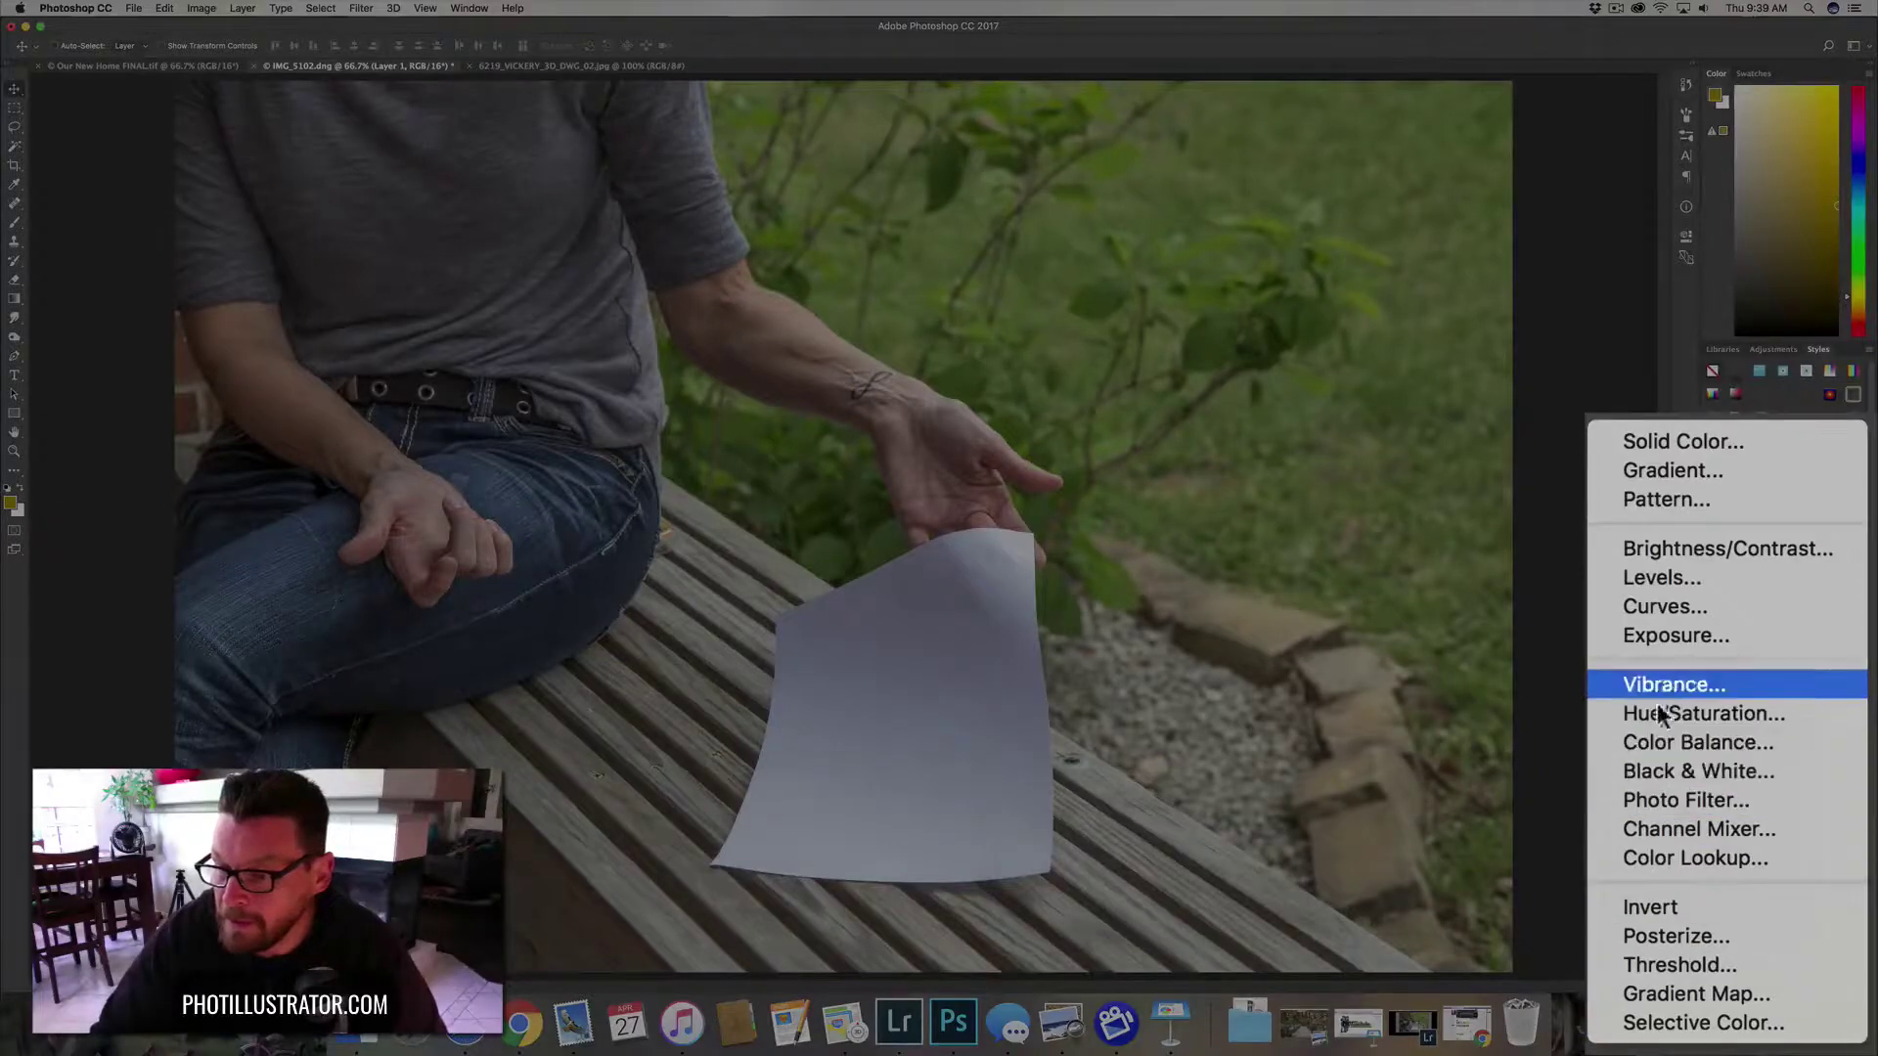
pyautogui.click(1688, 742)
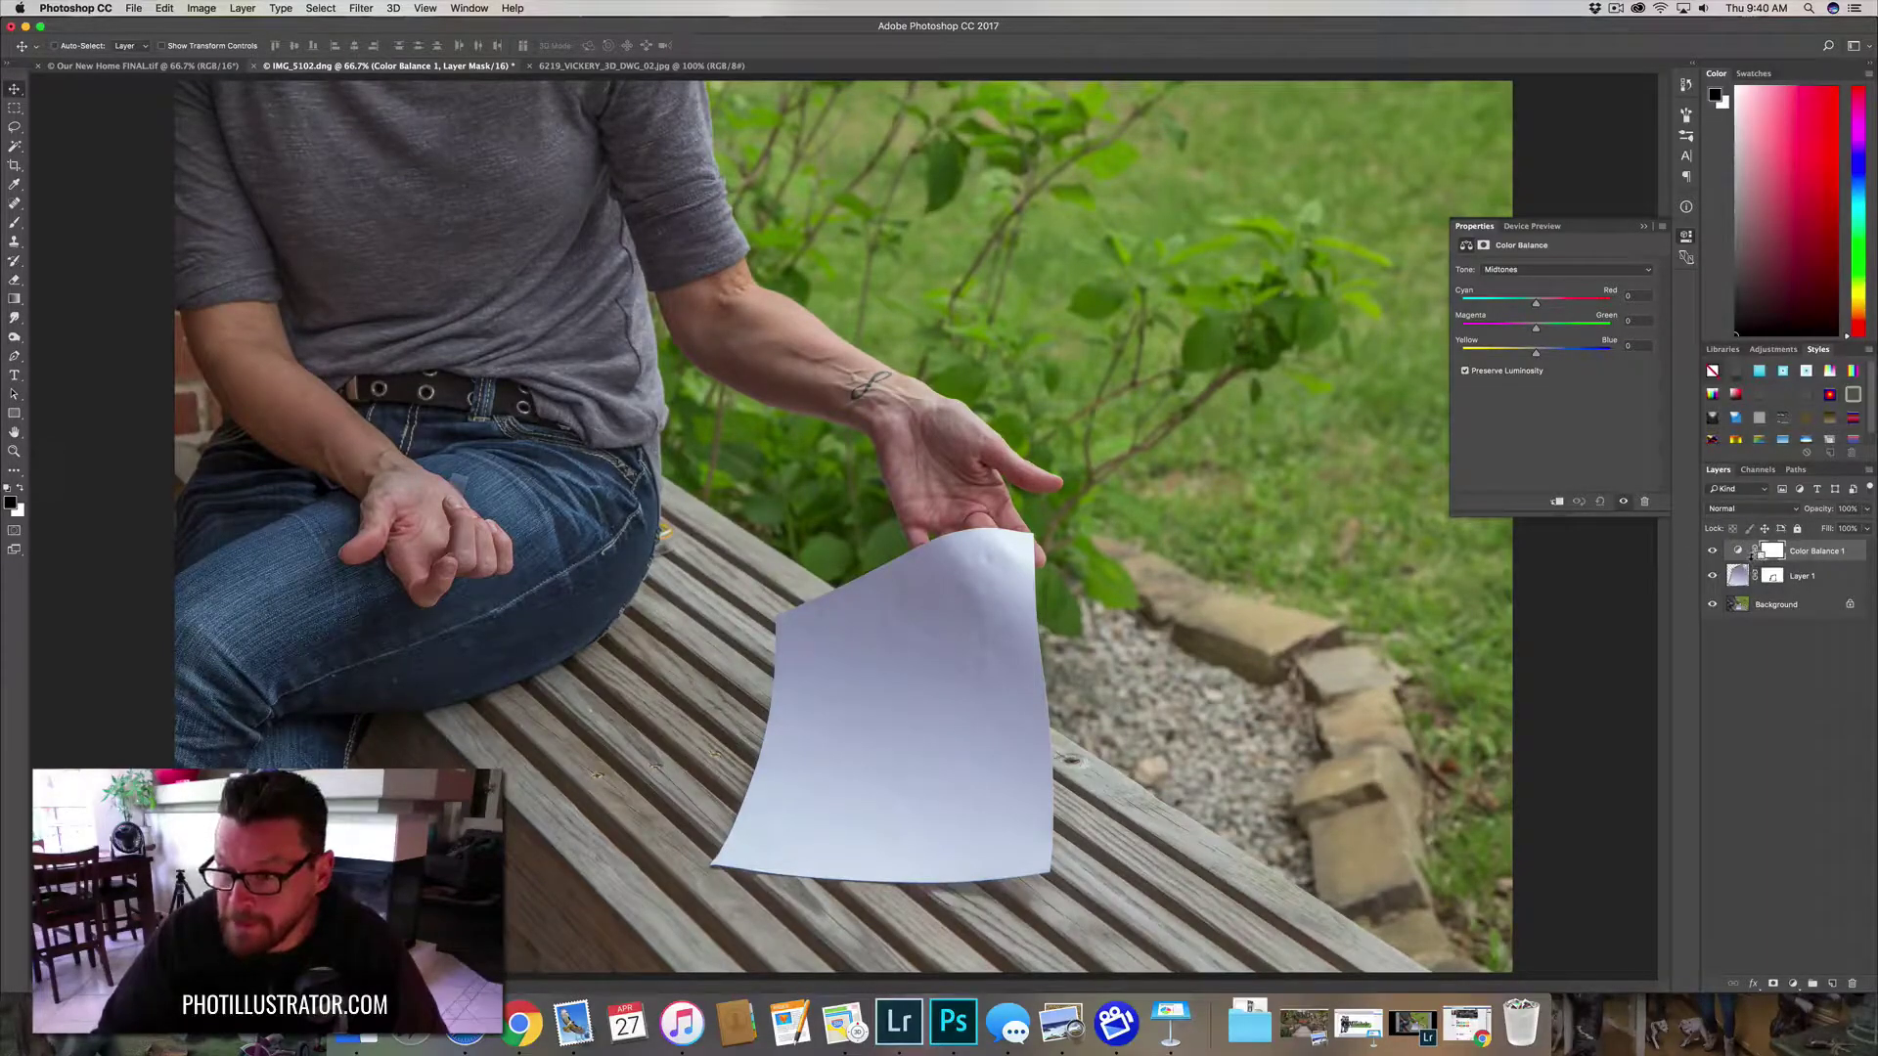
pyautogui.click(1556, 501)
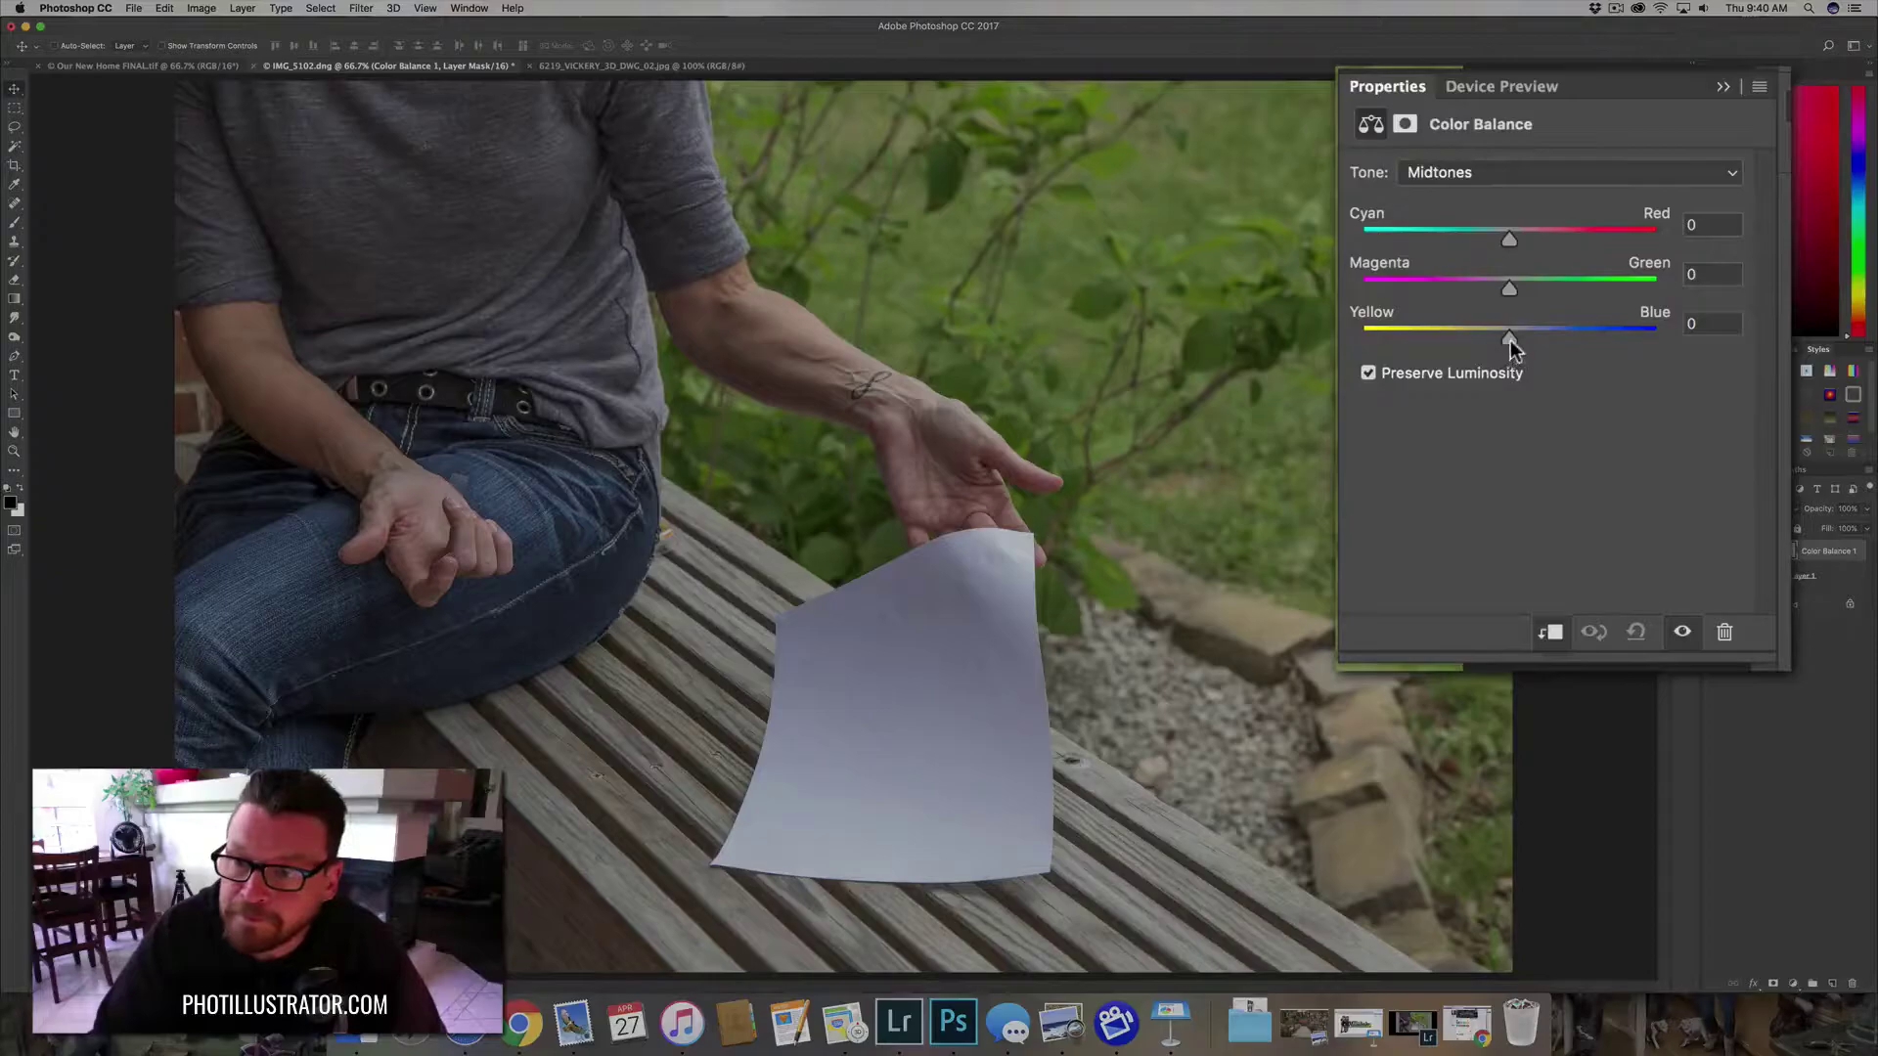
pyautogui.moveTo(1535, 354); pyautogui.dragTo(1469, 338)
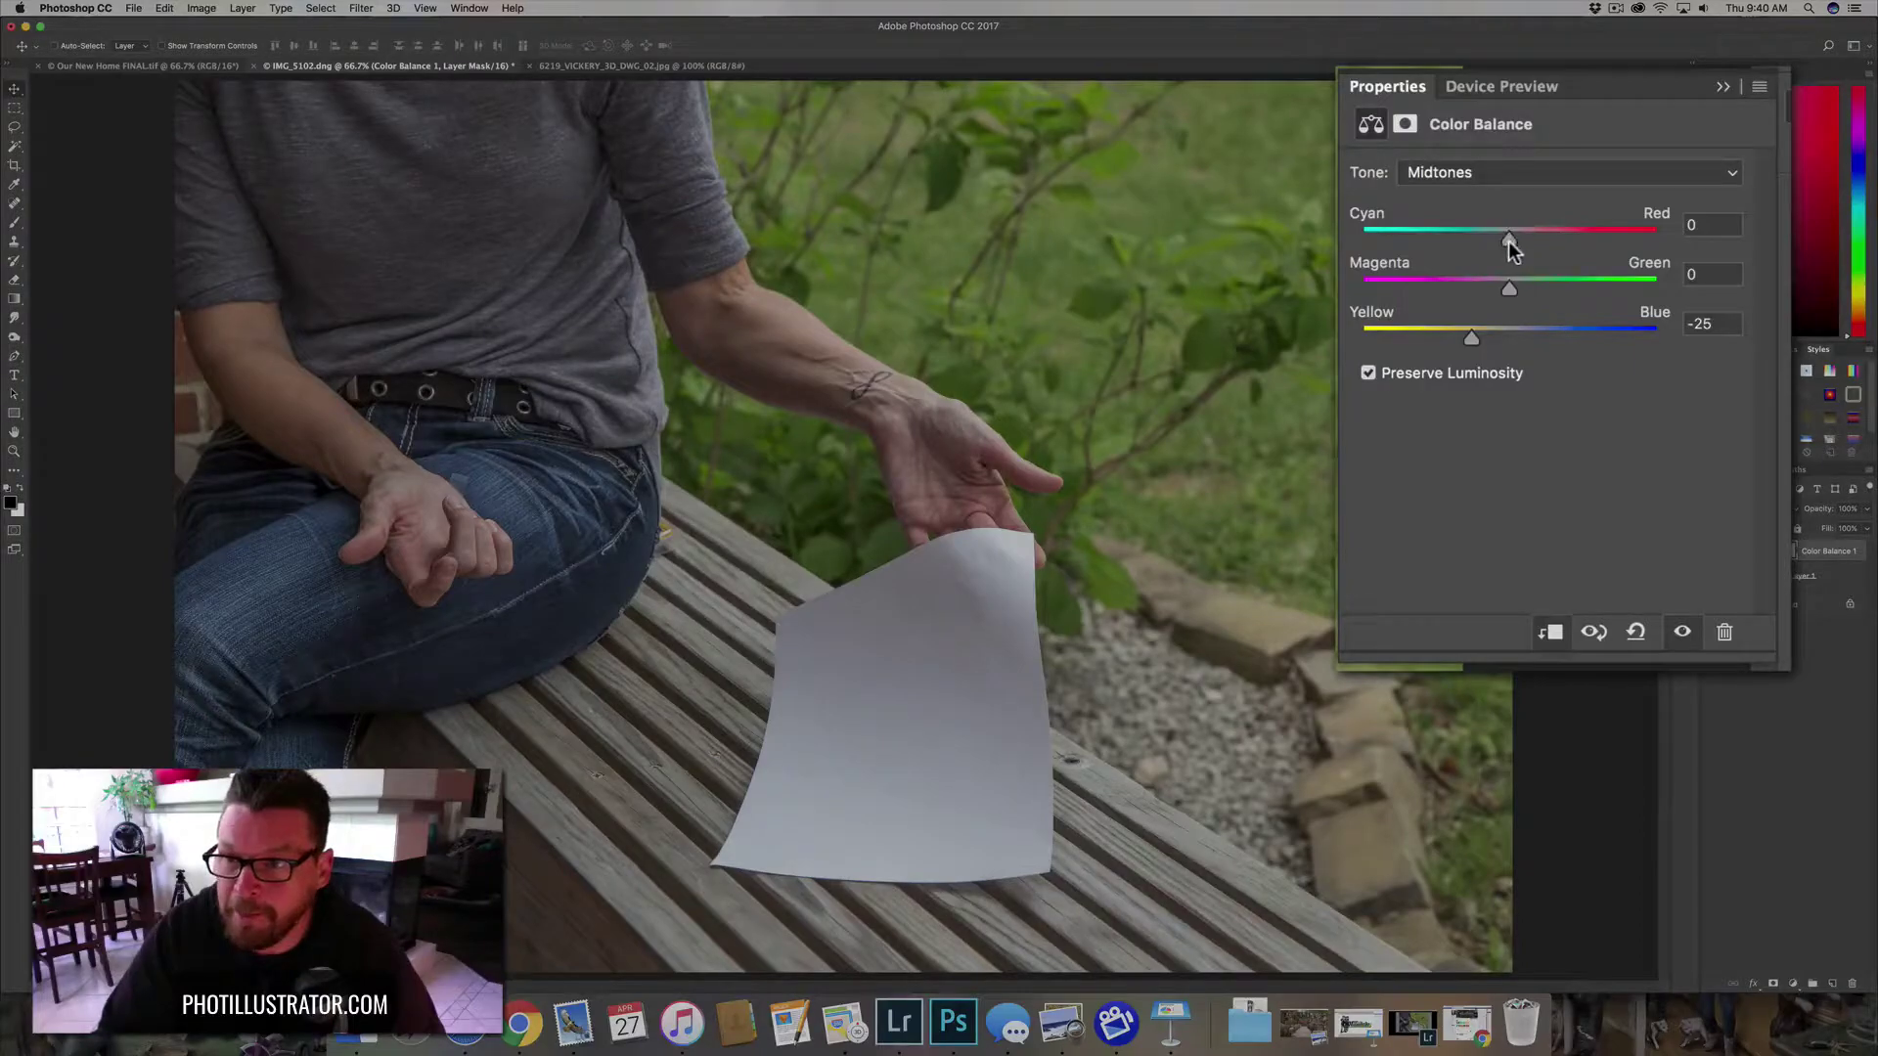
pyautogui.moveTo(1508, 240); pyautogui.dragTo(1520, 243)
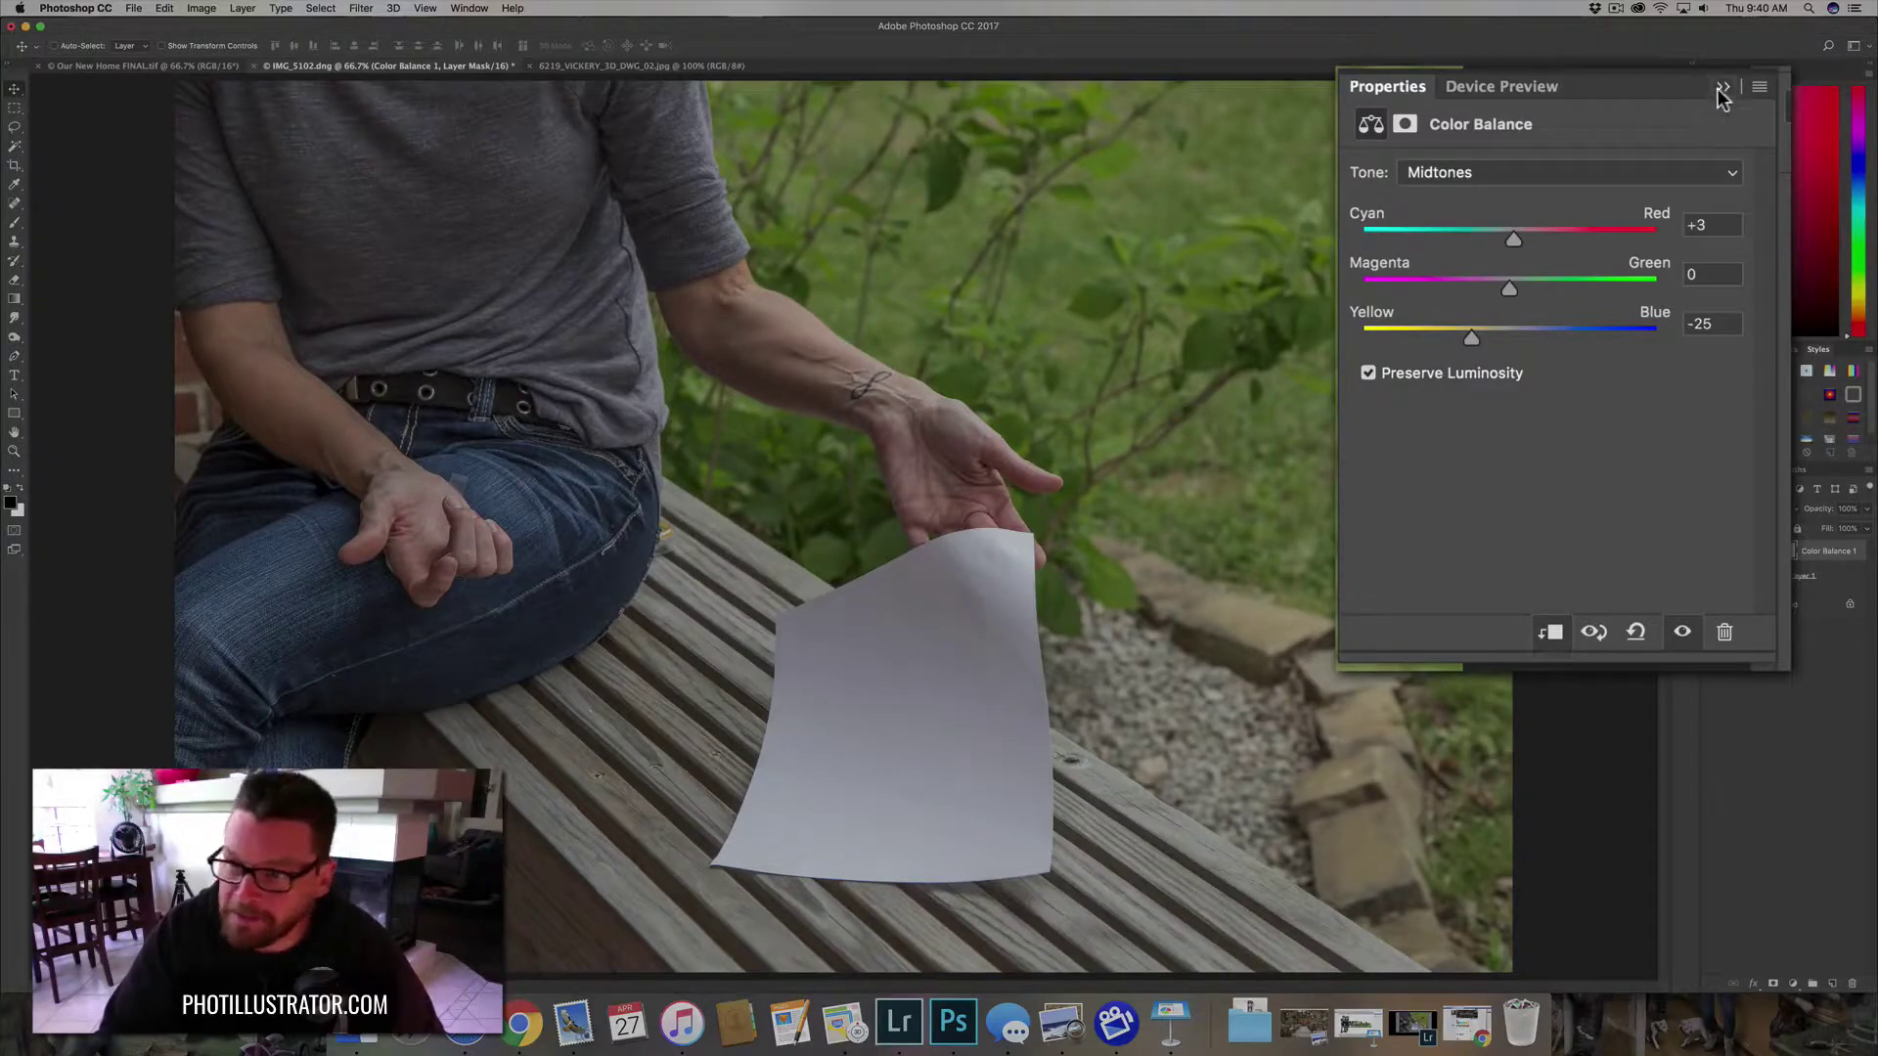
pyautogui.click(1722, 88)
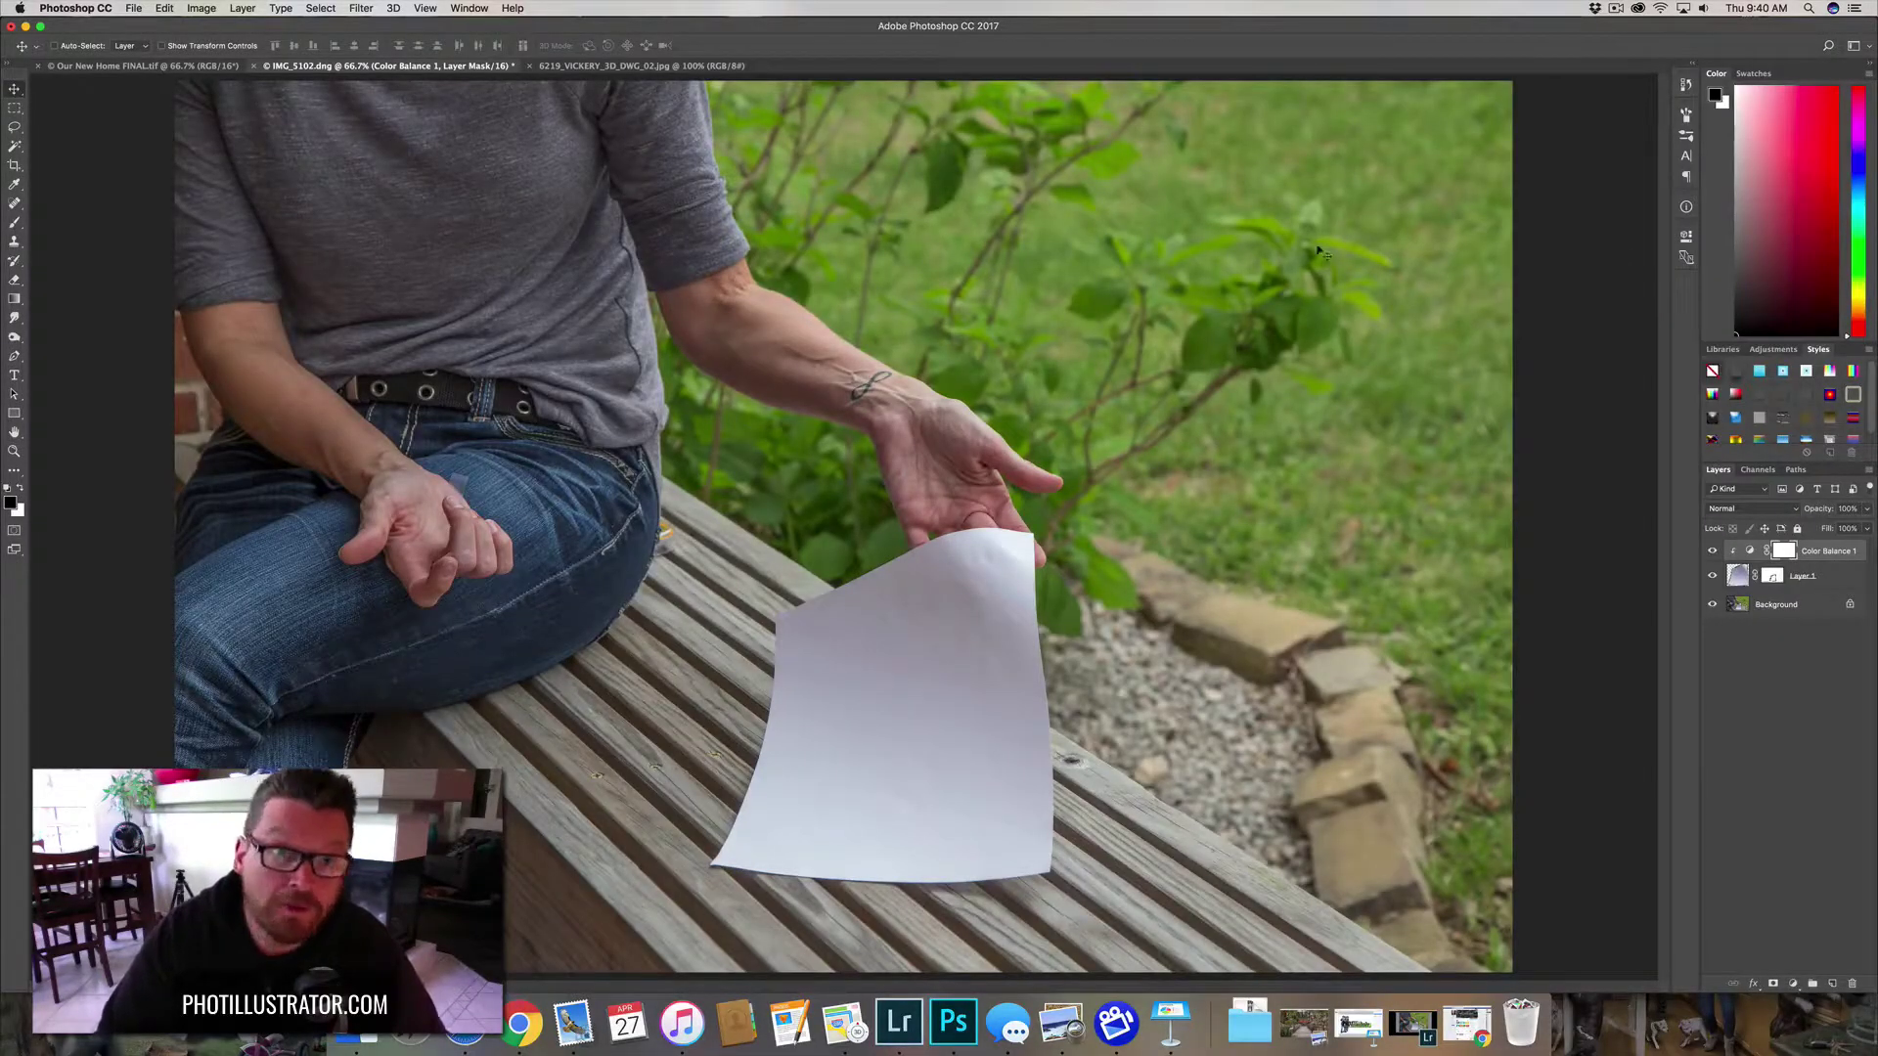
pyautogui.click(618, 68)
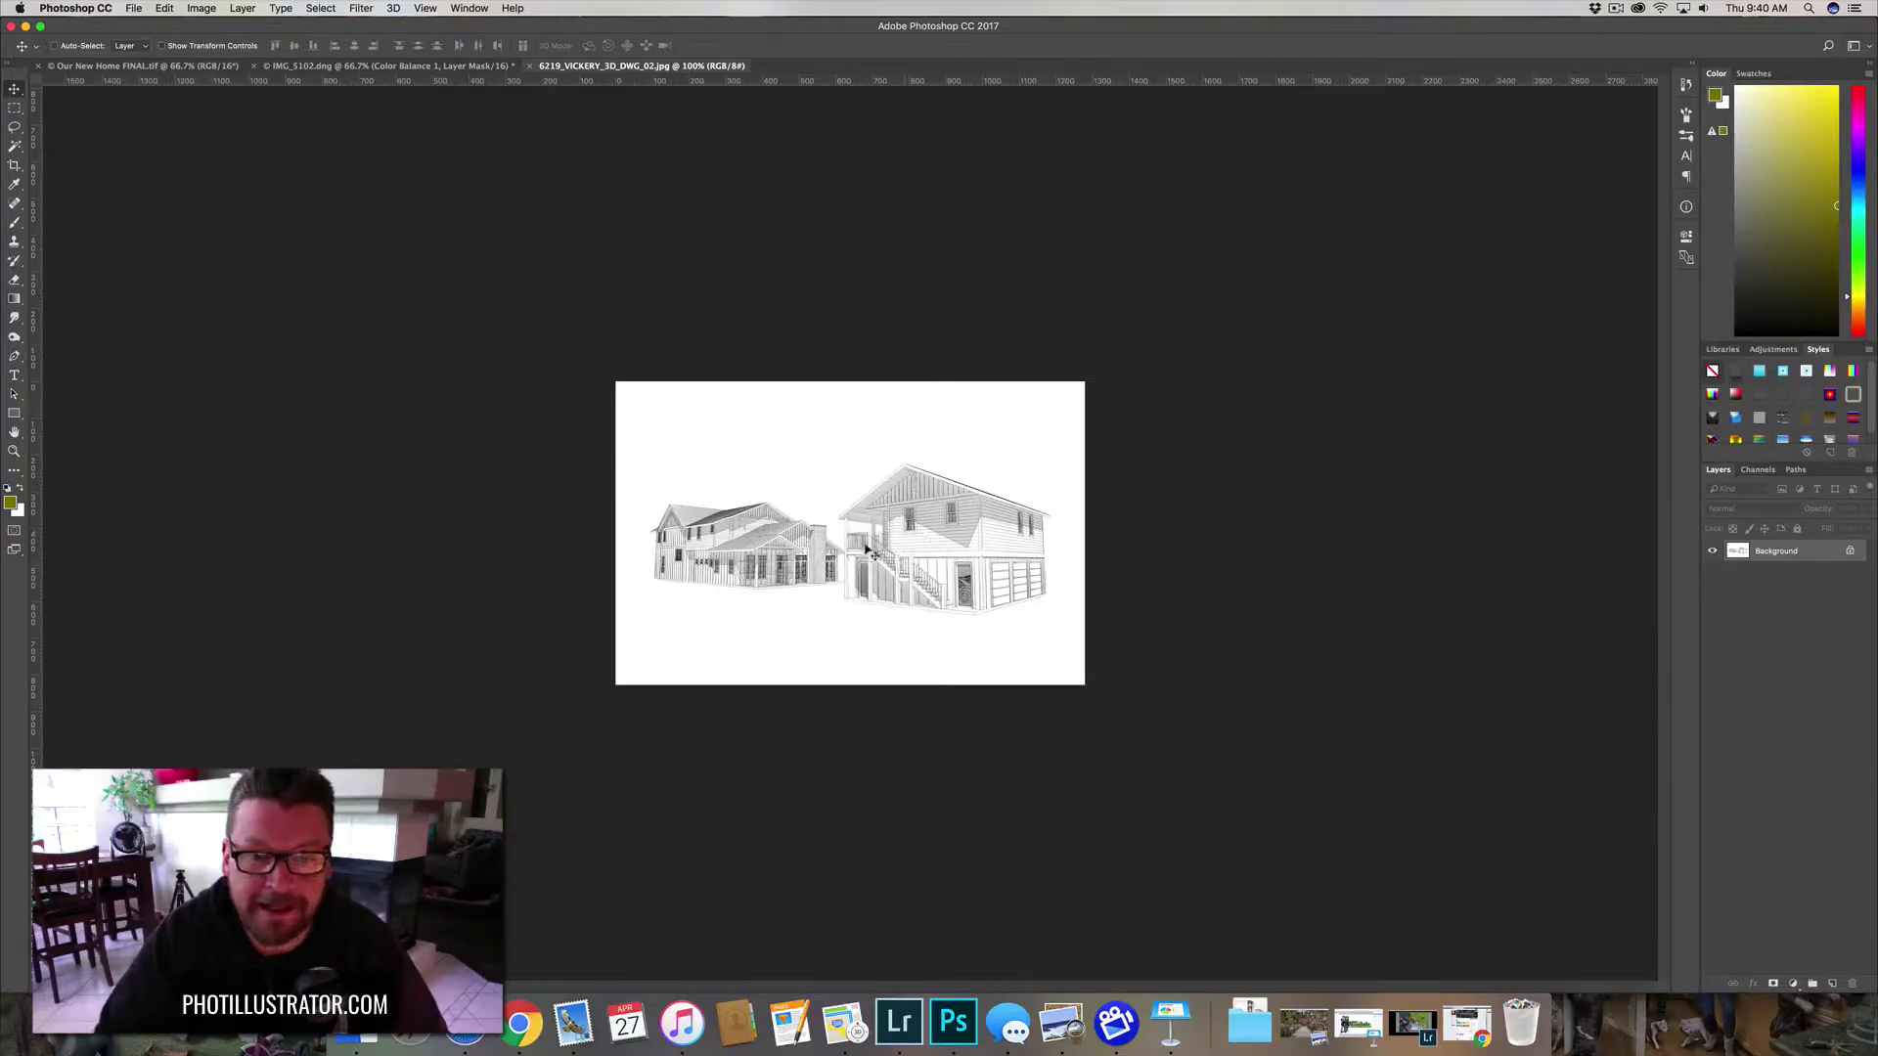
pyautogui.moveTo(876, 554)
pyautogui.mouseDown()
pyautogui.moveTo(483, 177)
pyautogui.moveTo(435, 66)
pyautogui.moveTo(884, 685)
pyautogui.mouseUp()
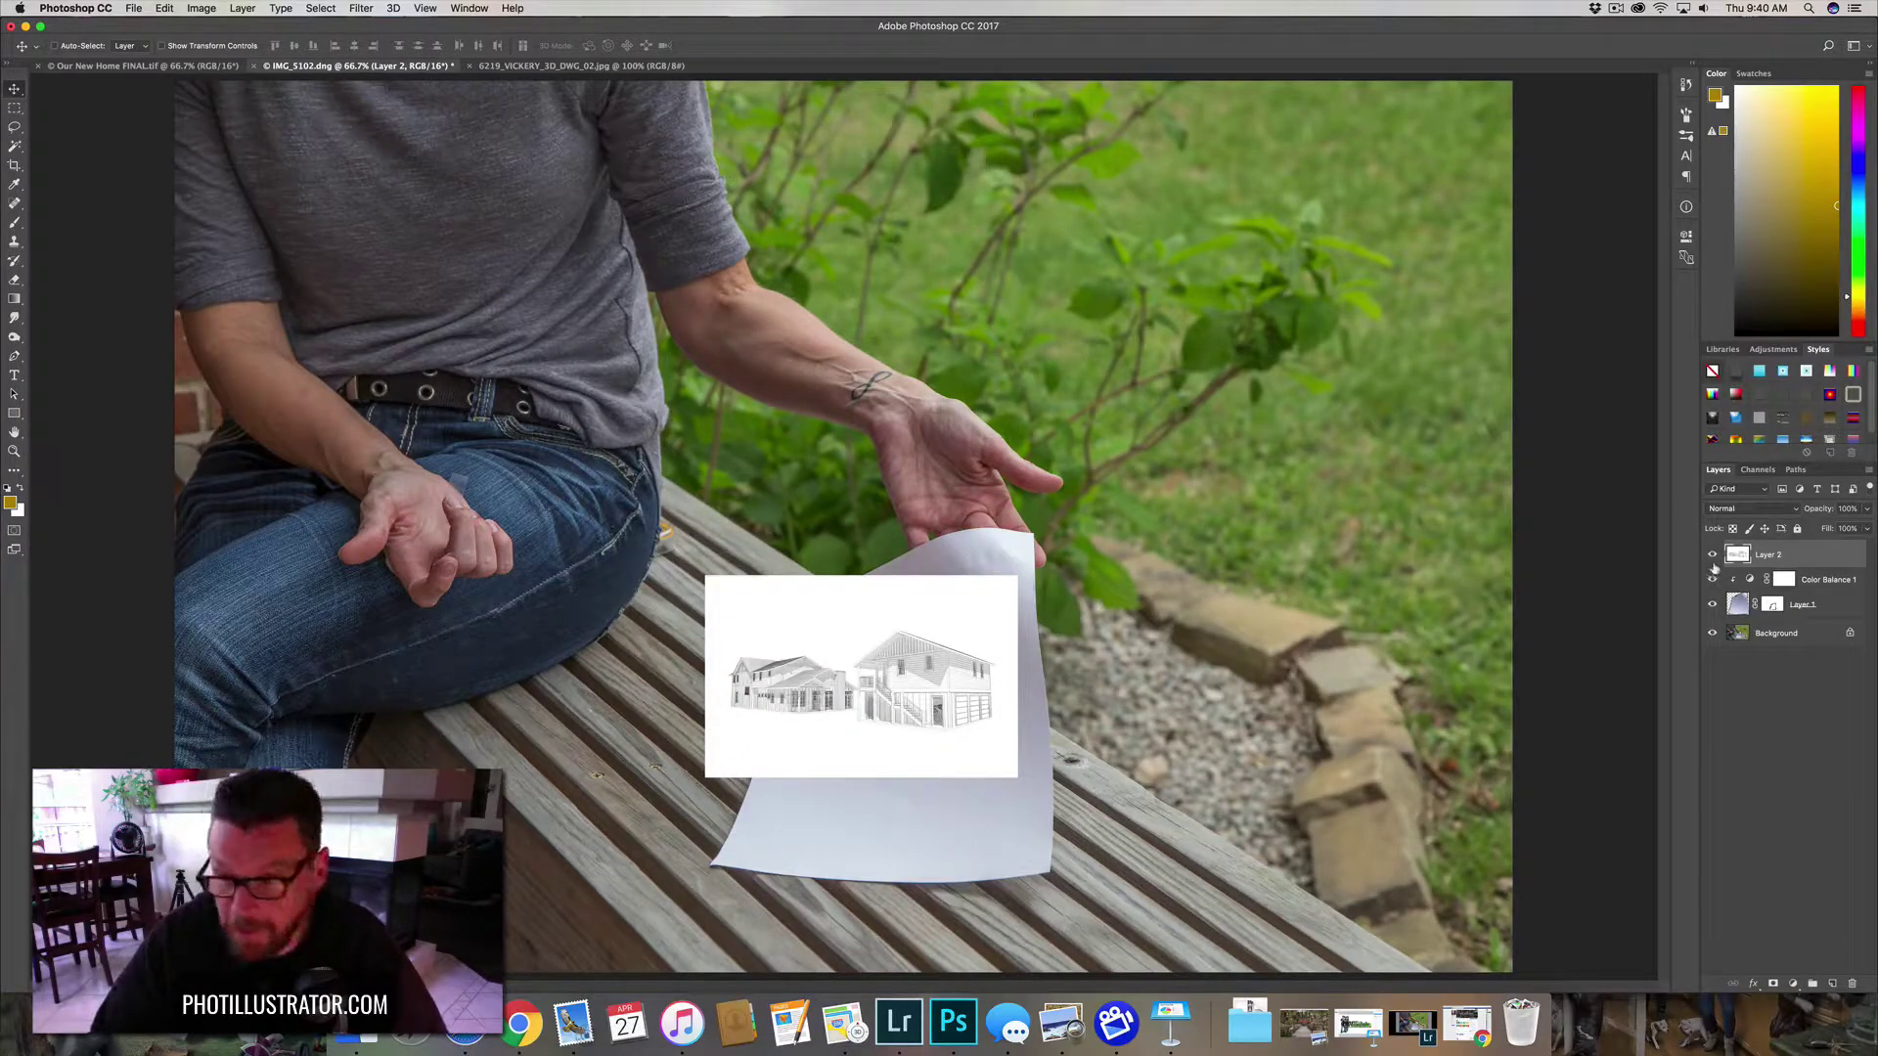
pyautogui.keyDown('alt'); pyautogui.click(1750, 566); pyautogui.keyUp('alt')
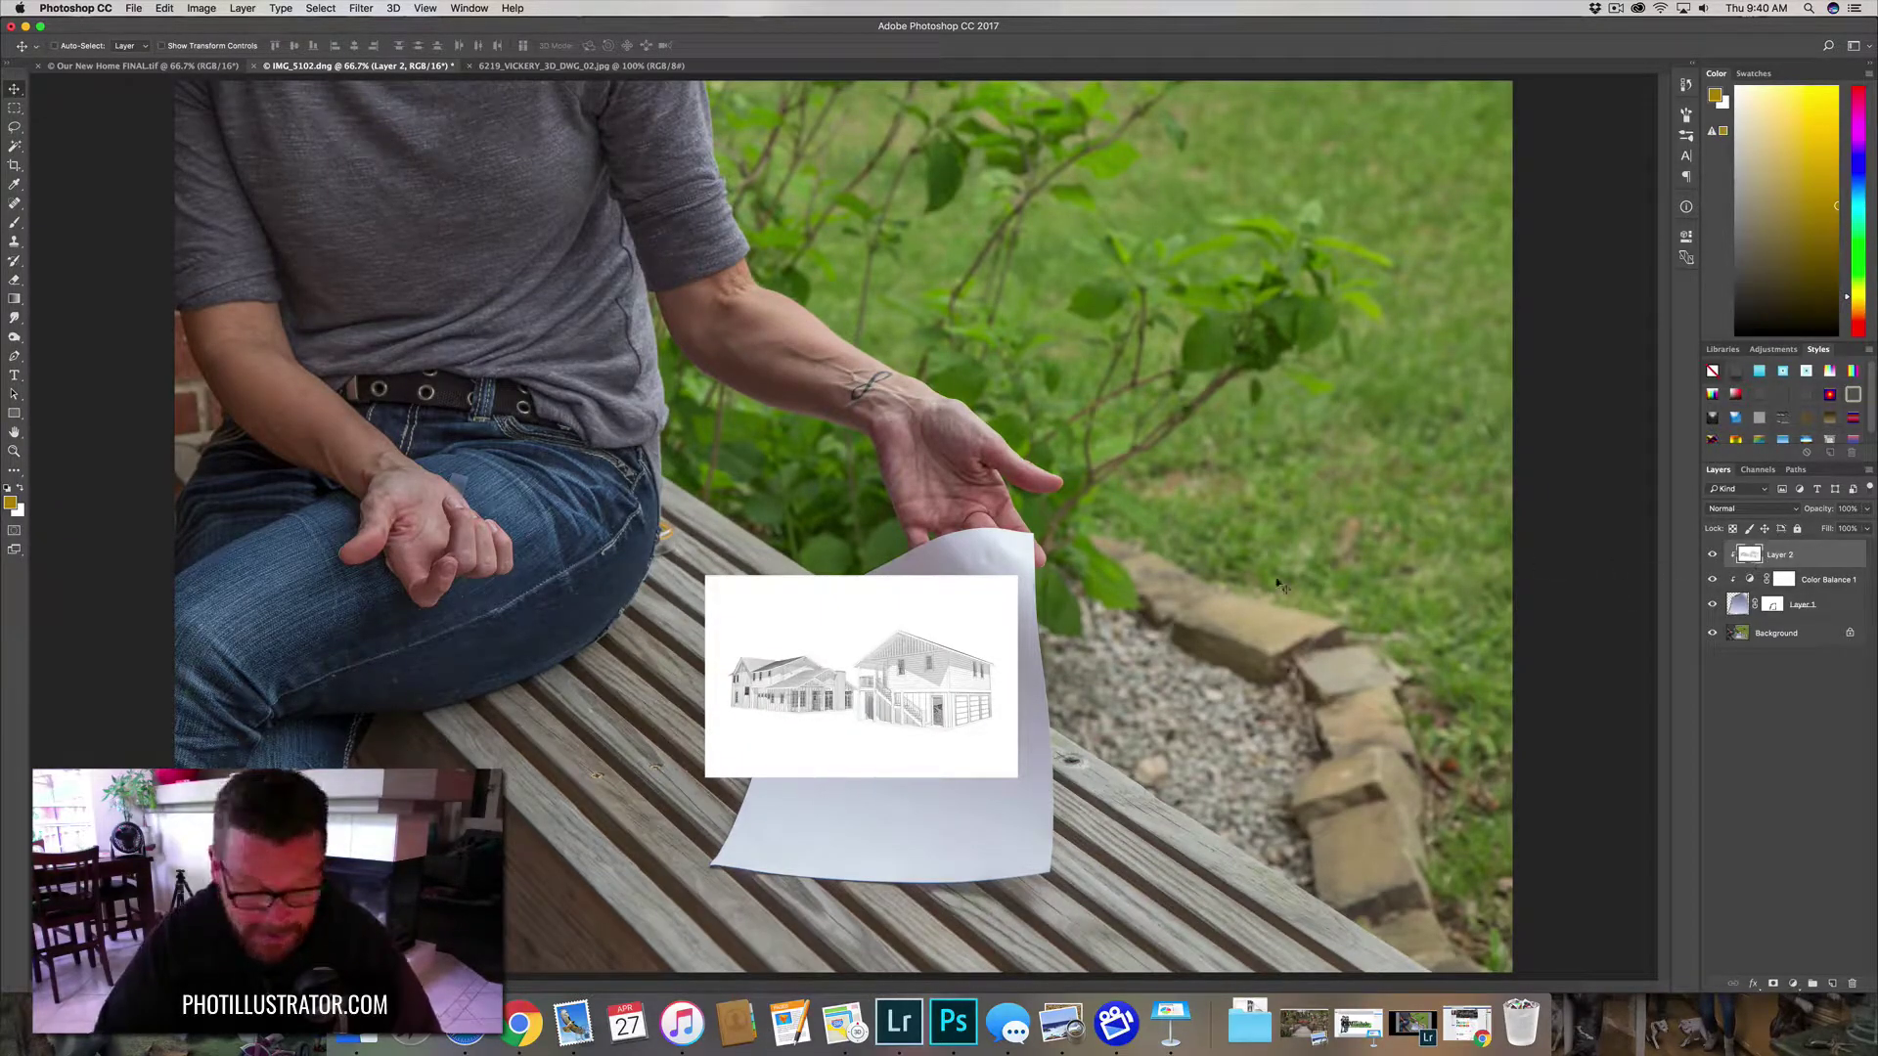
# - Free Transform the drawing, rotating it about -89.69° and moving it down-right onto the paper
pyautogui.press('super+t')
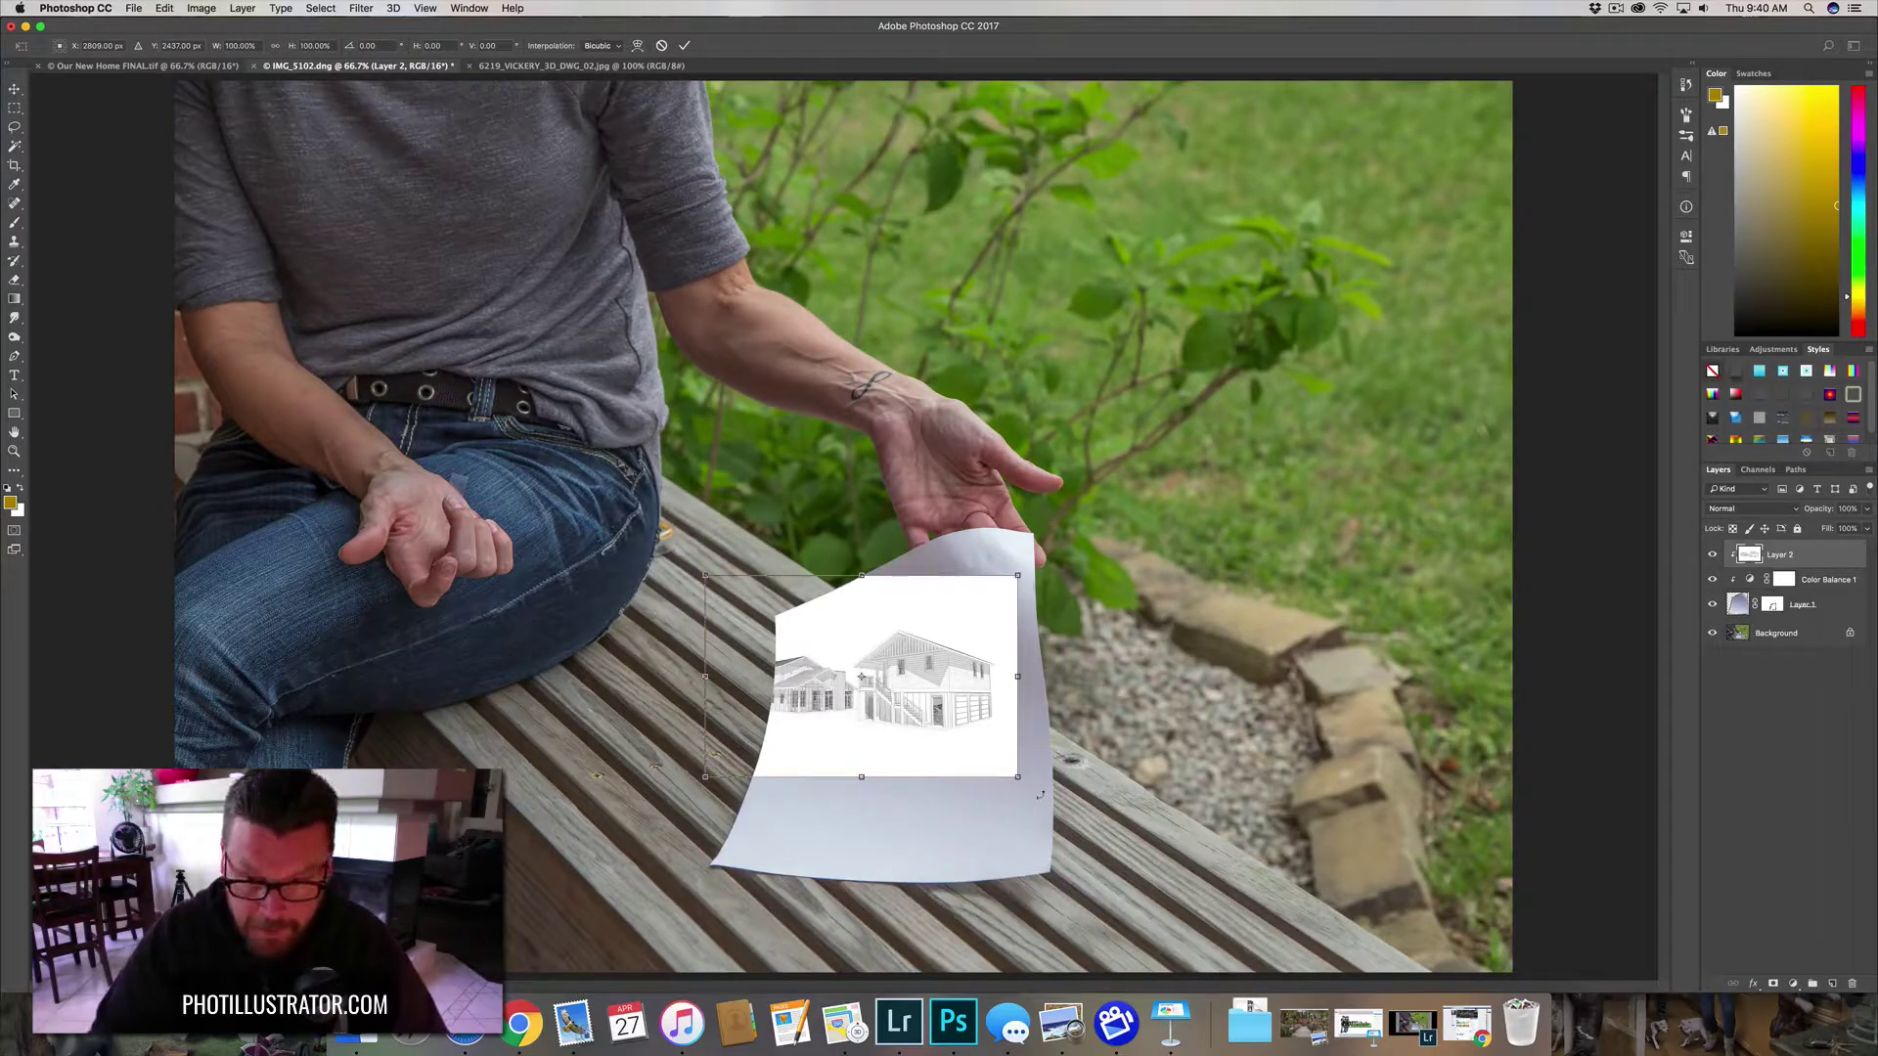
pyautogui.moveTo(1099, 638); pyautogui.dragTo(923, 474)
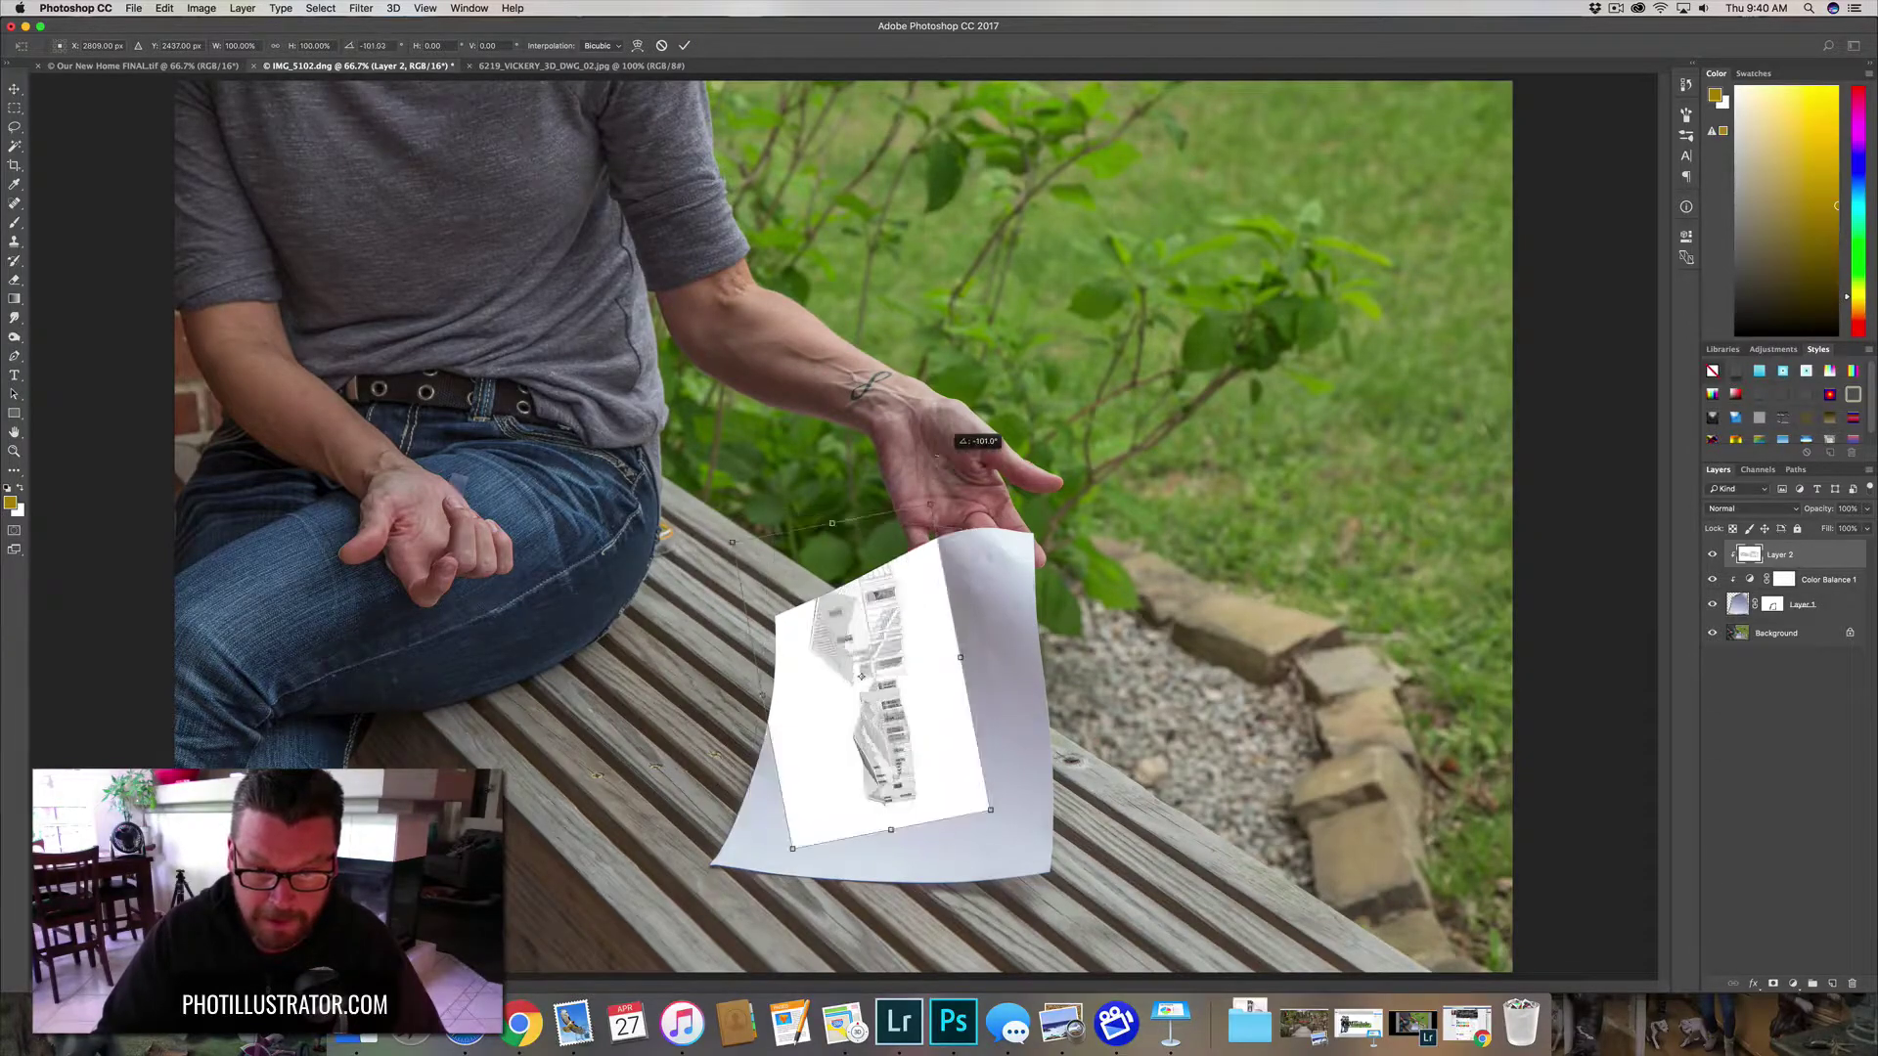
pyautogui.moveTo(917, 574)
pyautogui.mouseDown()
pyautogui.moveTo(928, 482)
pyautogui.moveTo(973, 518)
pyautogui.moveTo(924, 587)
pyautogui.mouseUp()
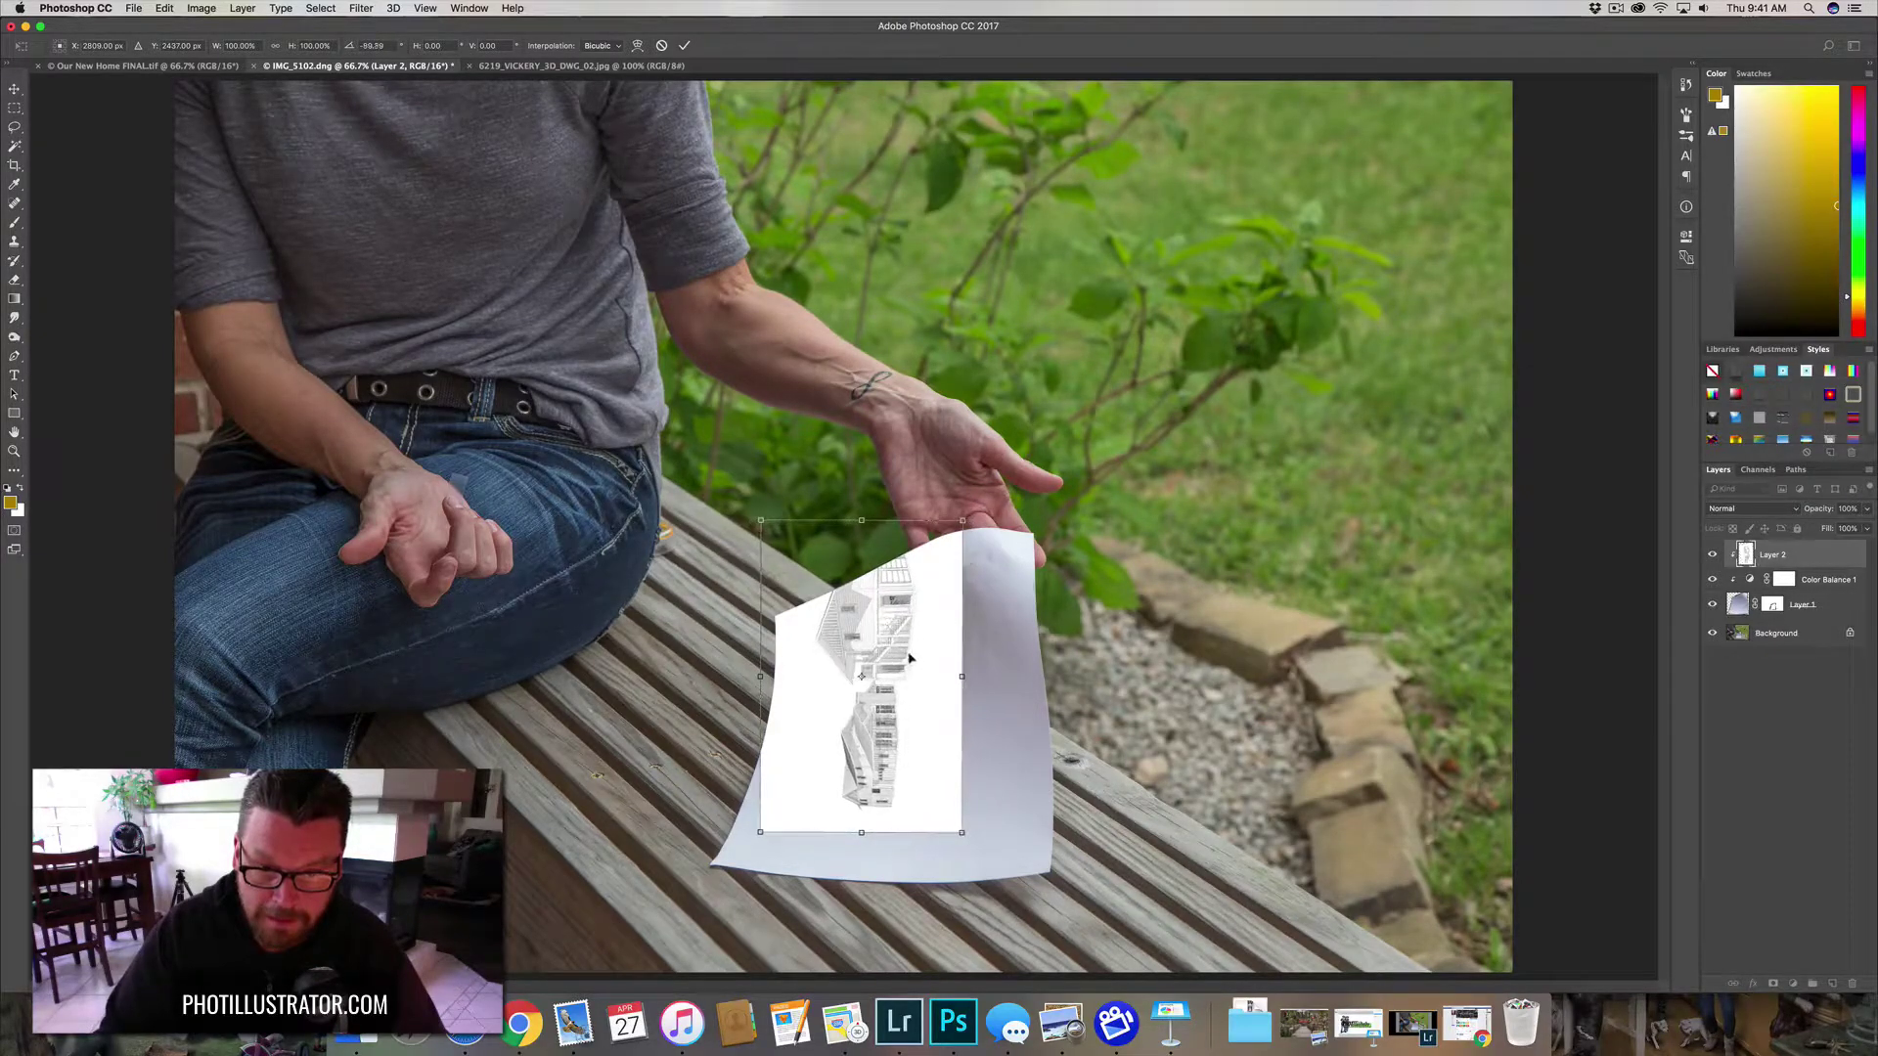
pyautogui.moveTo(910, 659); pyautogui.dragTo(925, 679)
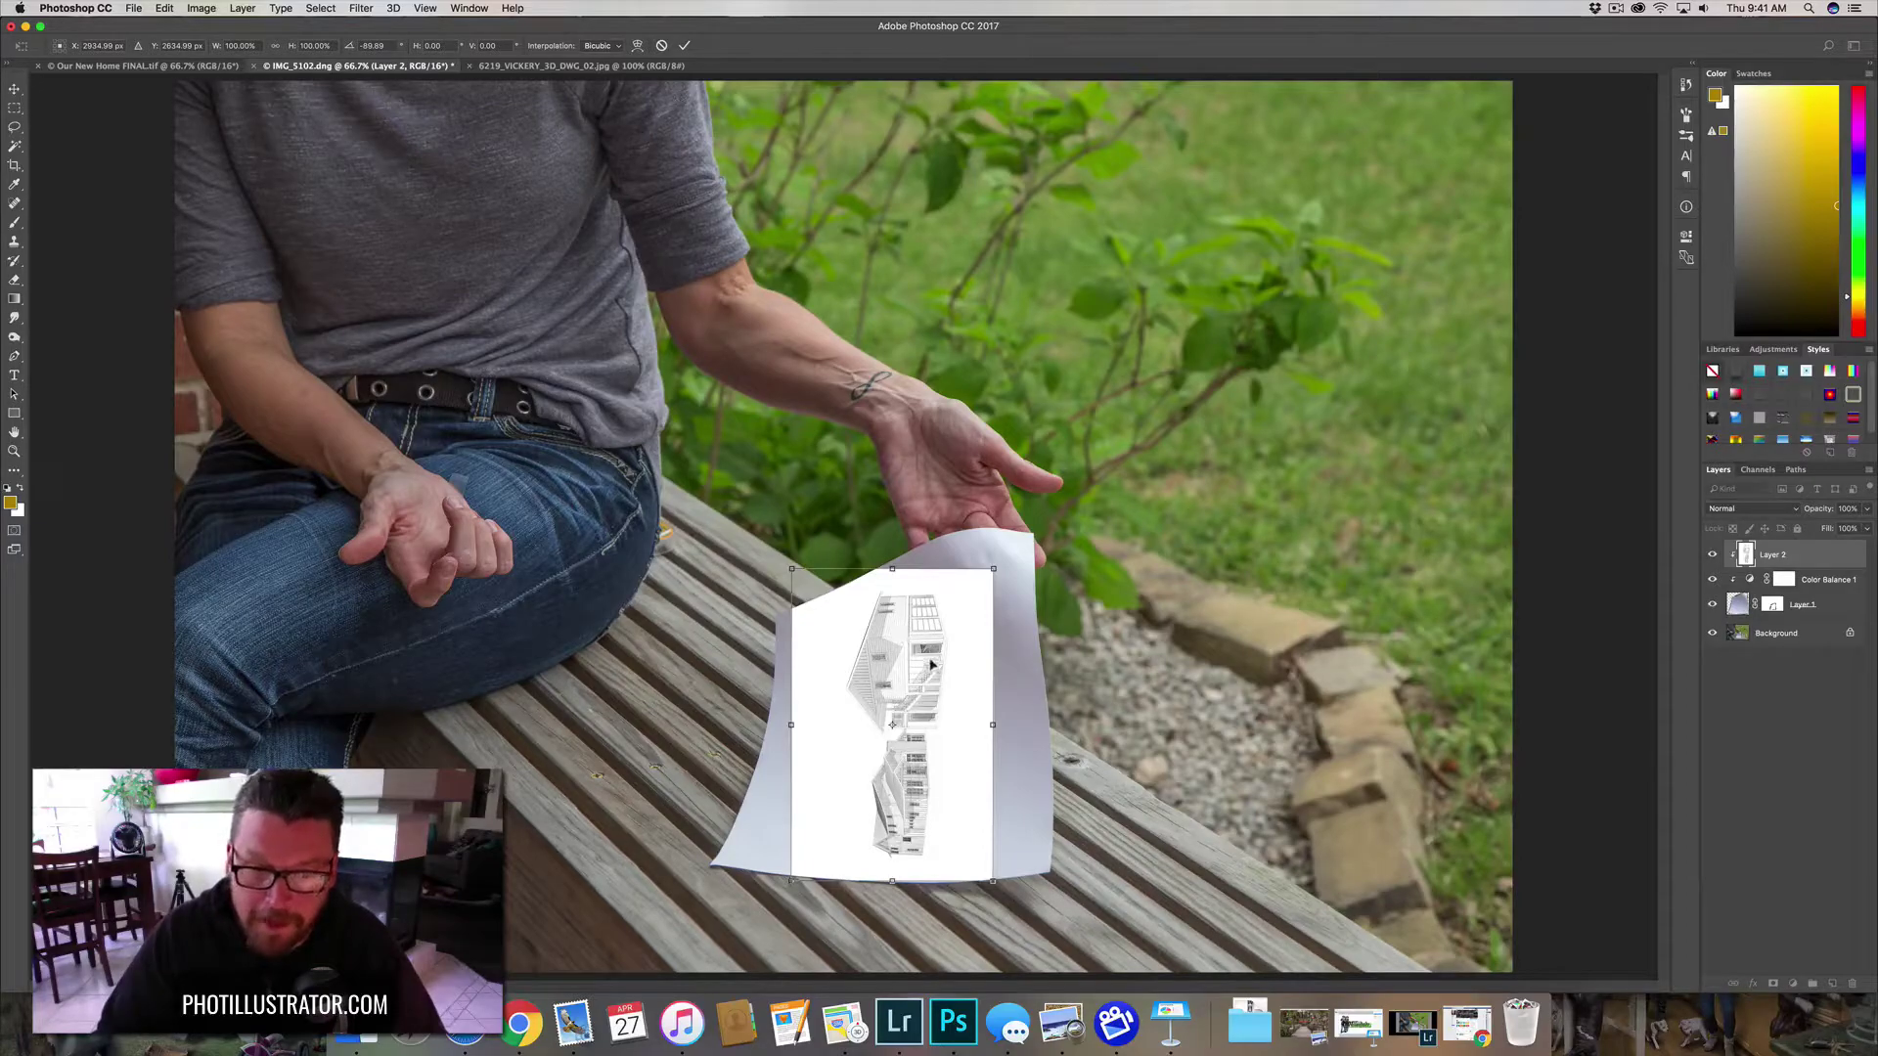
# - Warp the house drawing's grid to match the paper's curl and commit the transform
pyautogui.rightClick(861, 544)
pyautogui.click(910, 735)
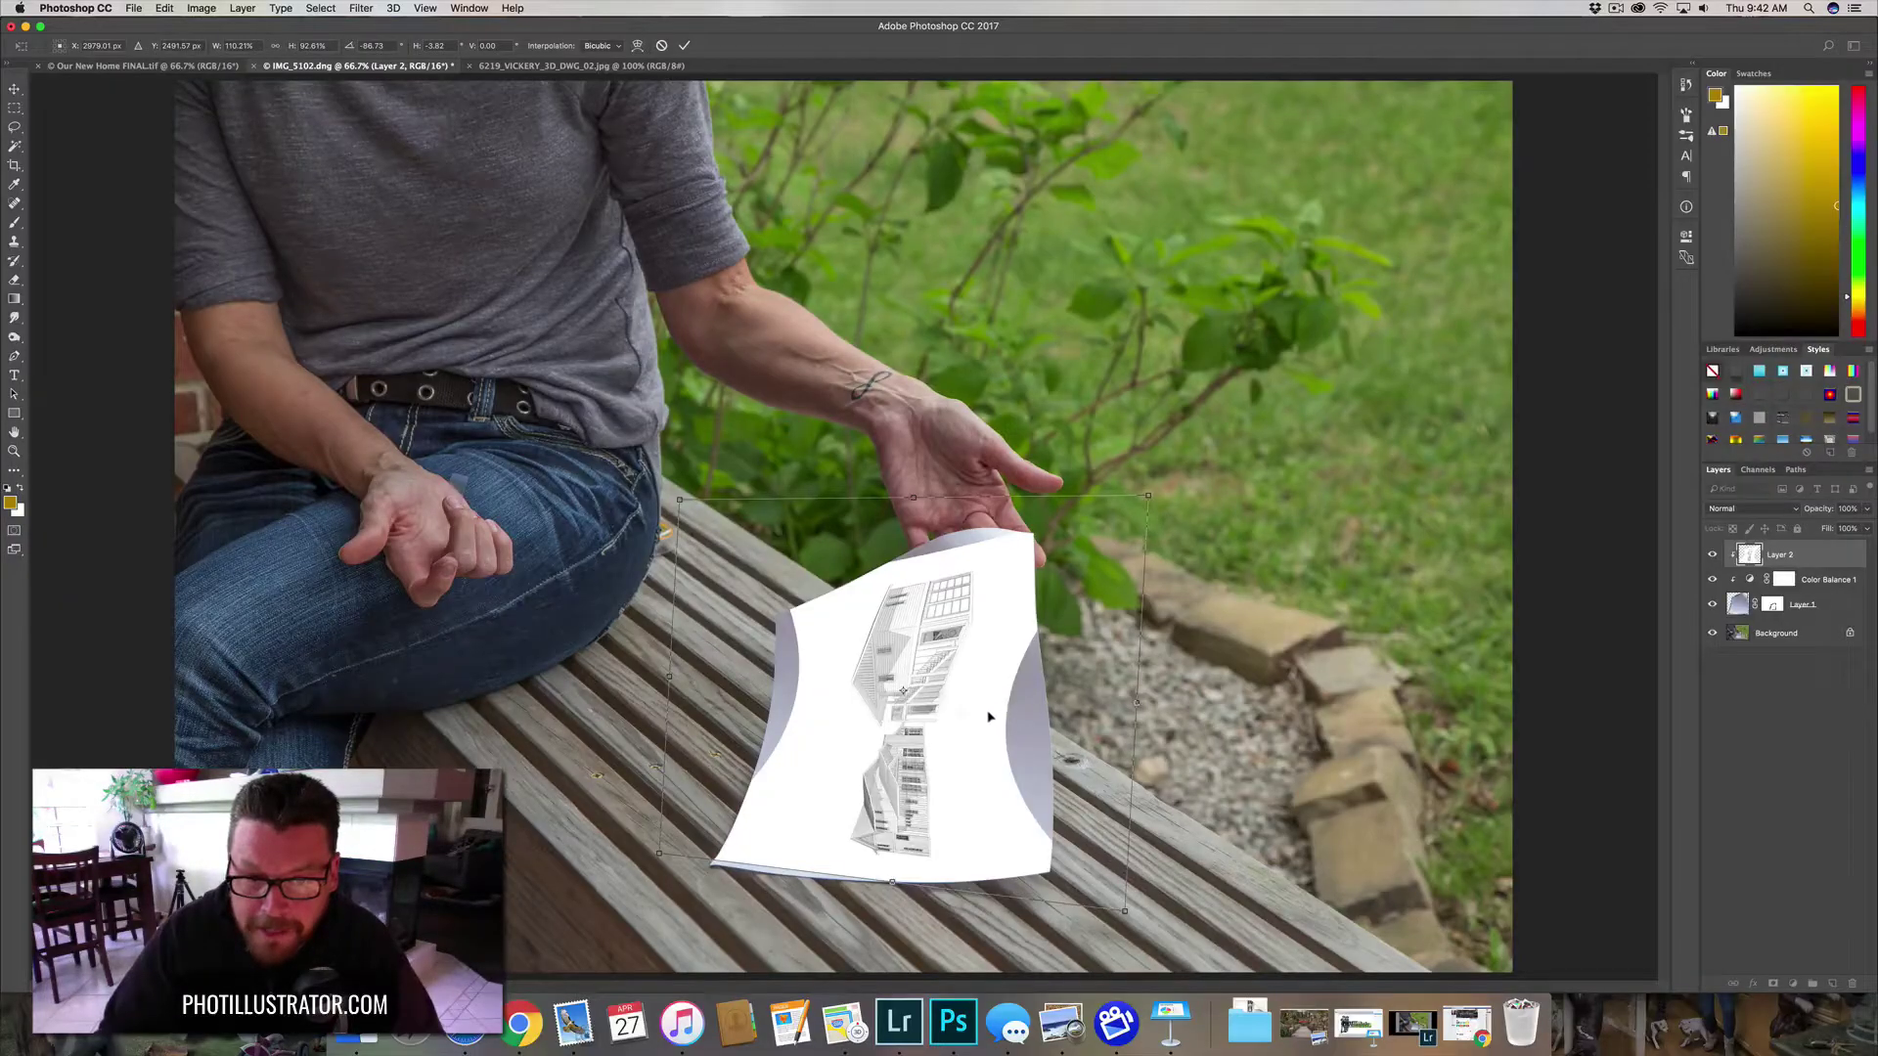
pyautogui.press('Return')
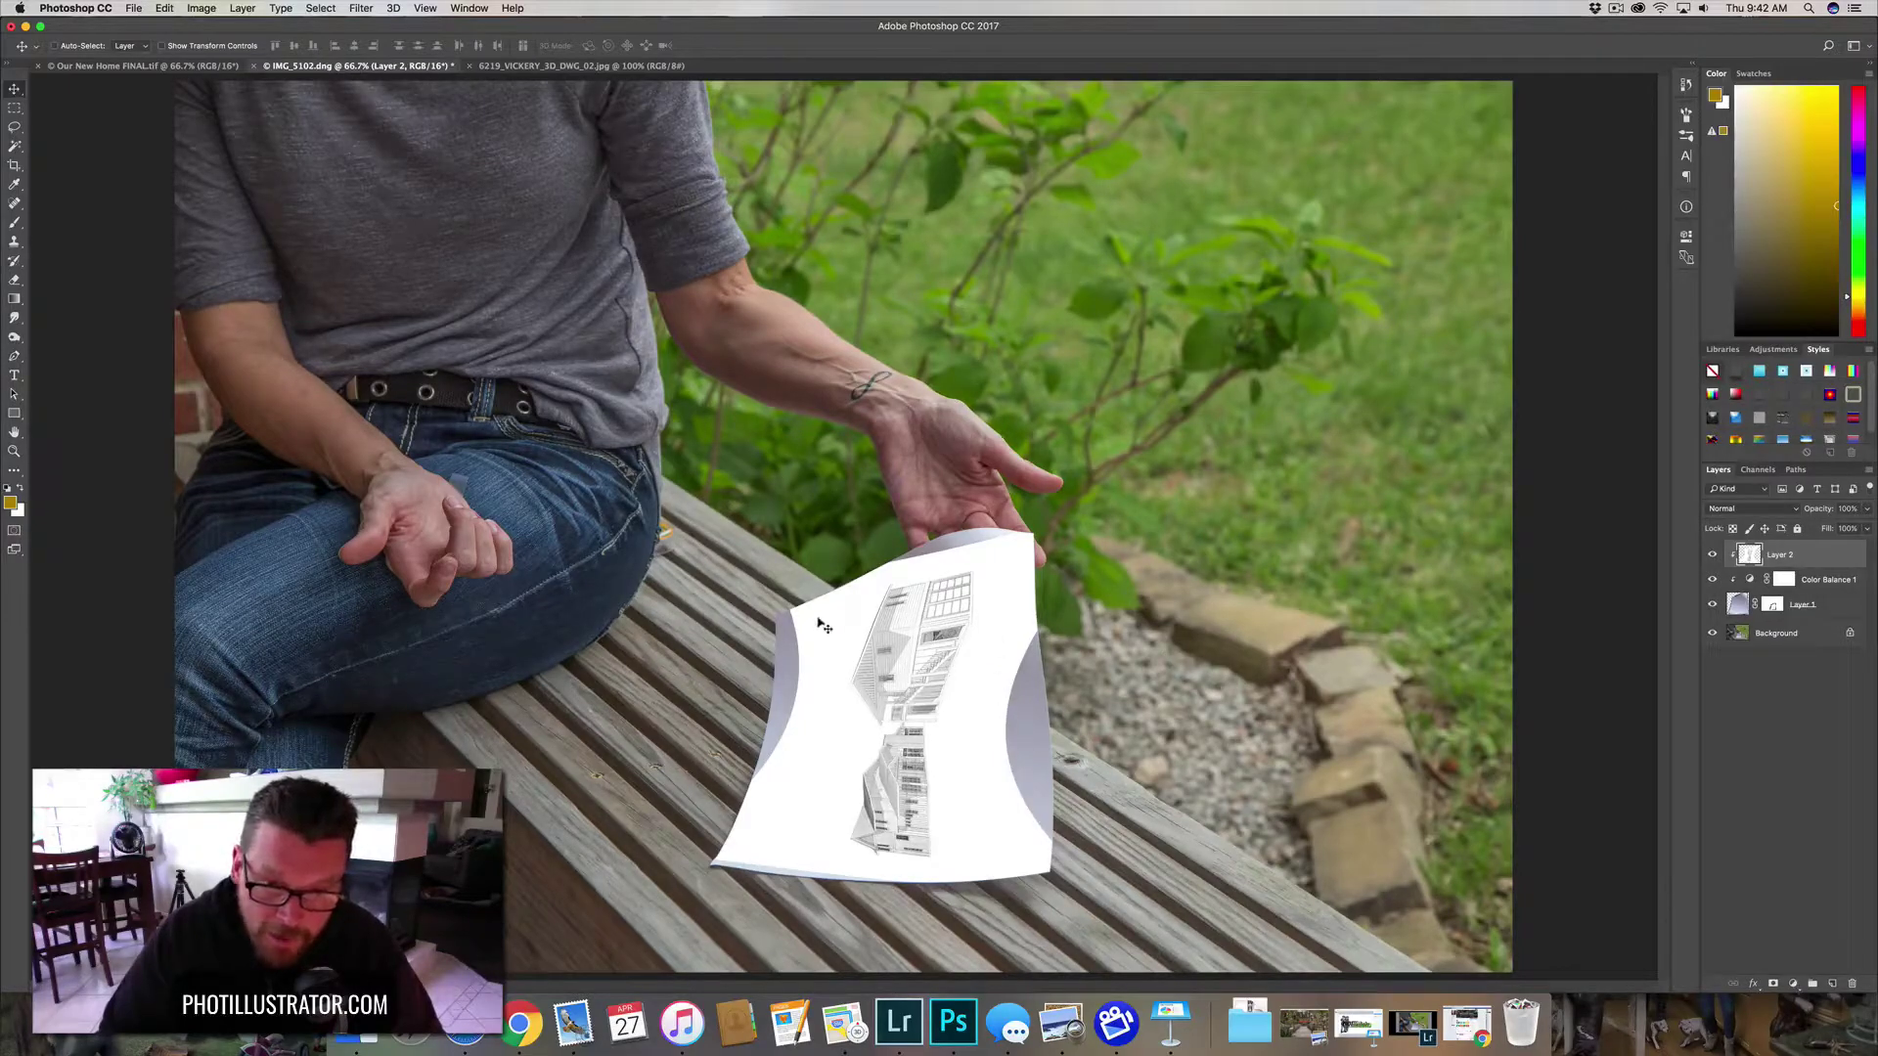
# - Set Layer 2's blend mode to Multiply and add an empty Layer 3 above it
pyautogui.click(1773, 508)
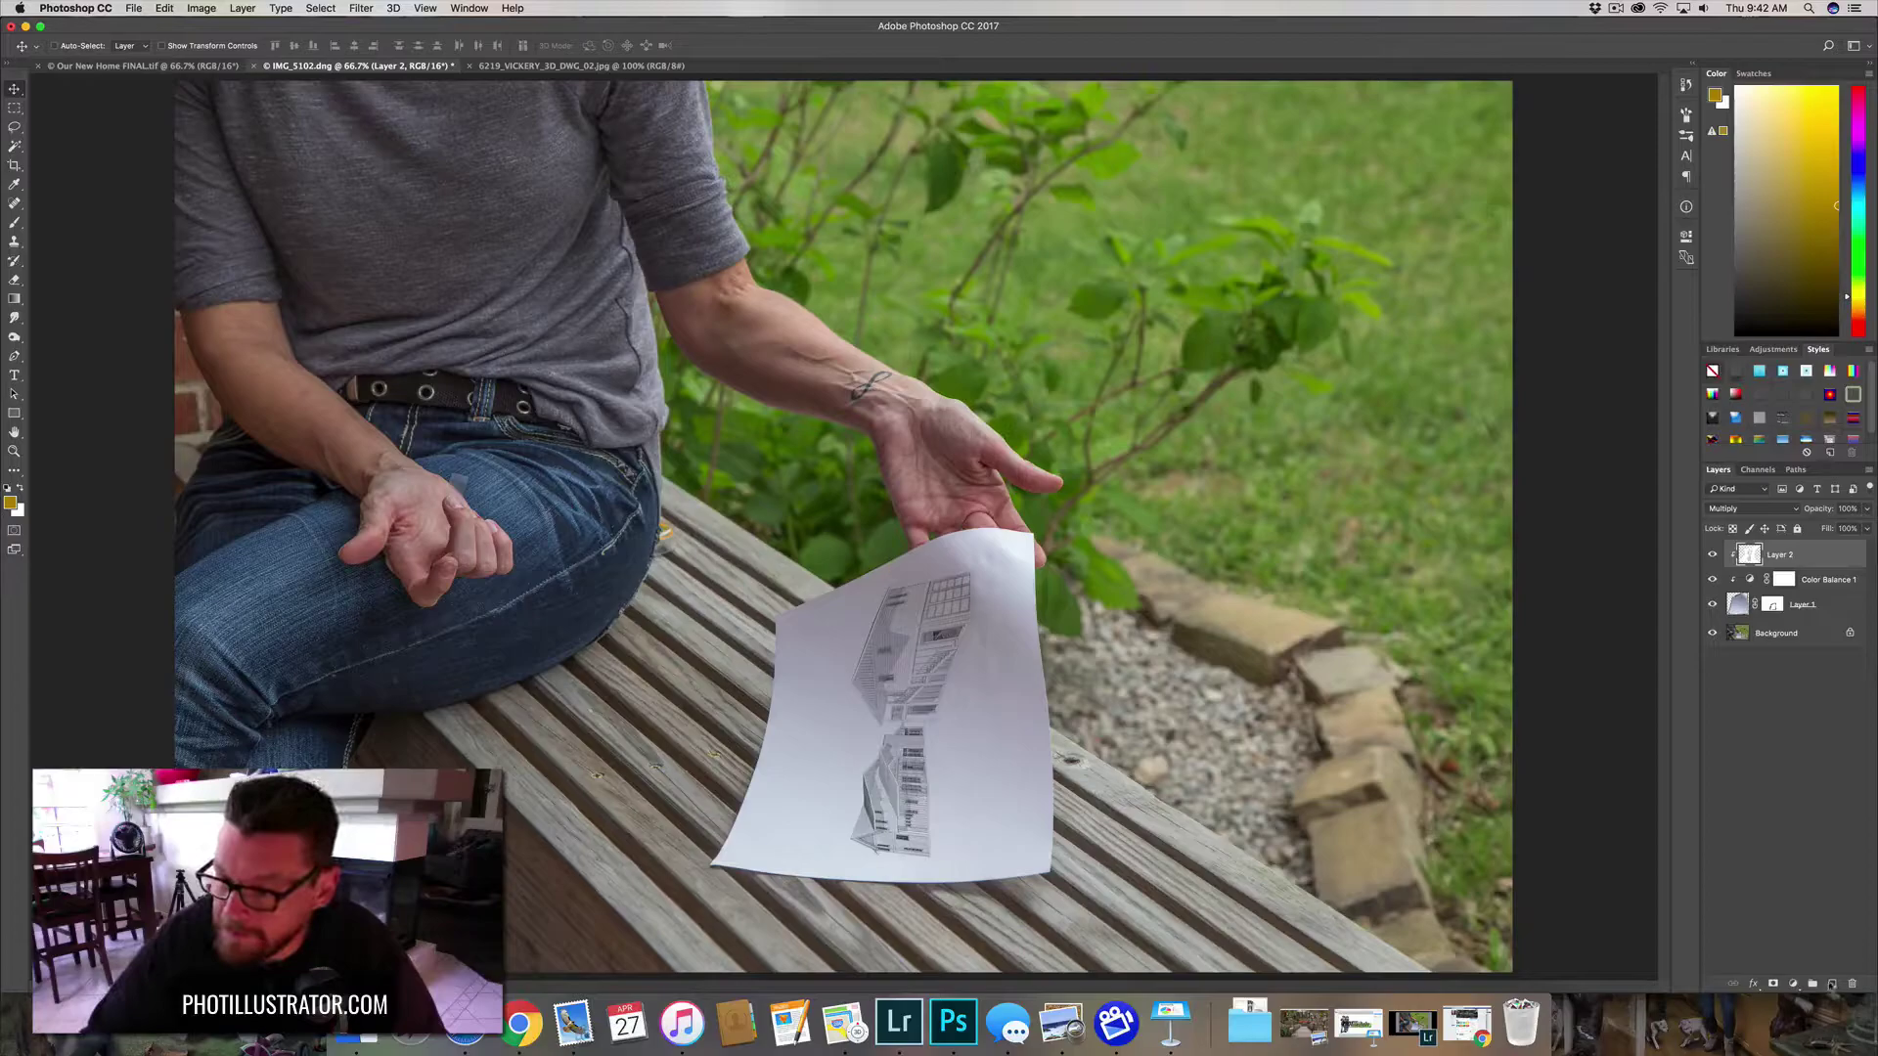
pyautogui.click(1833, 985)
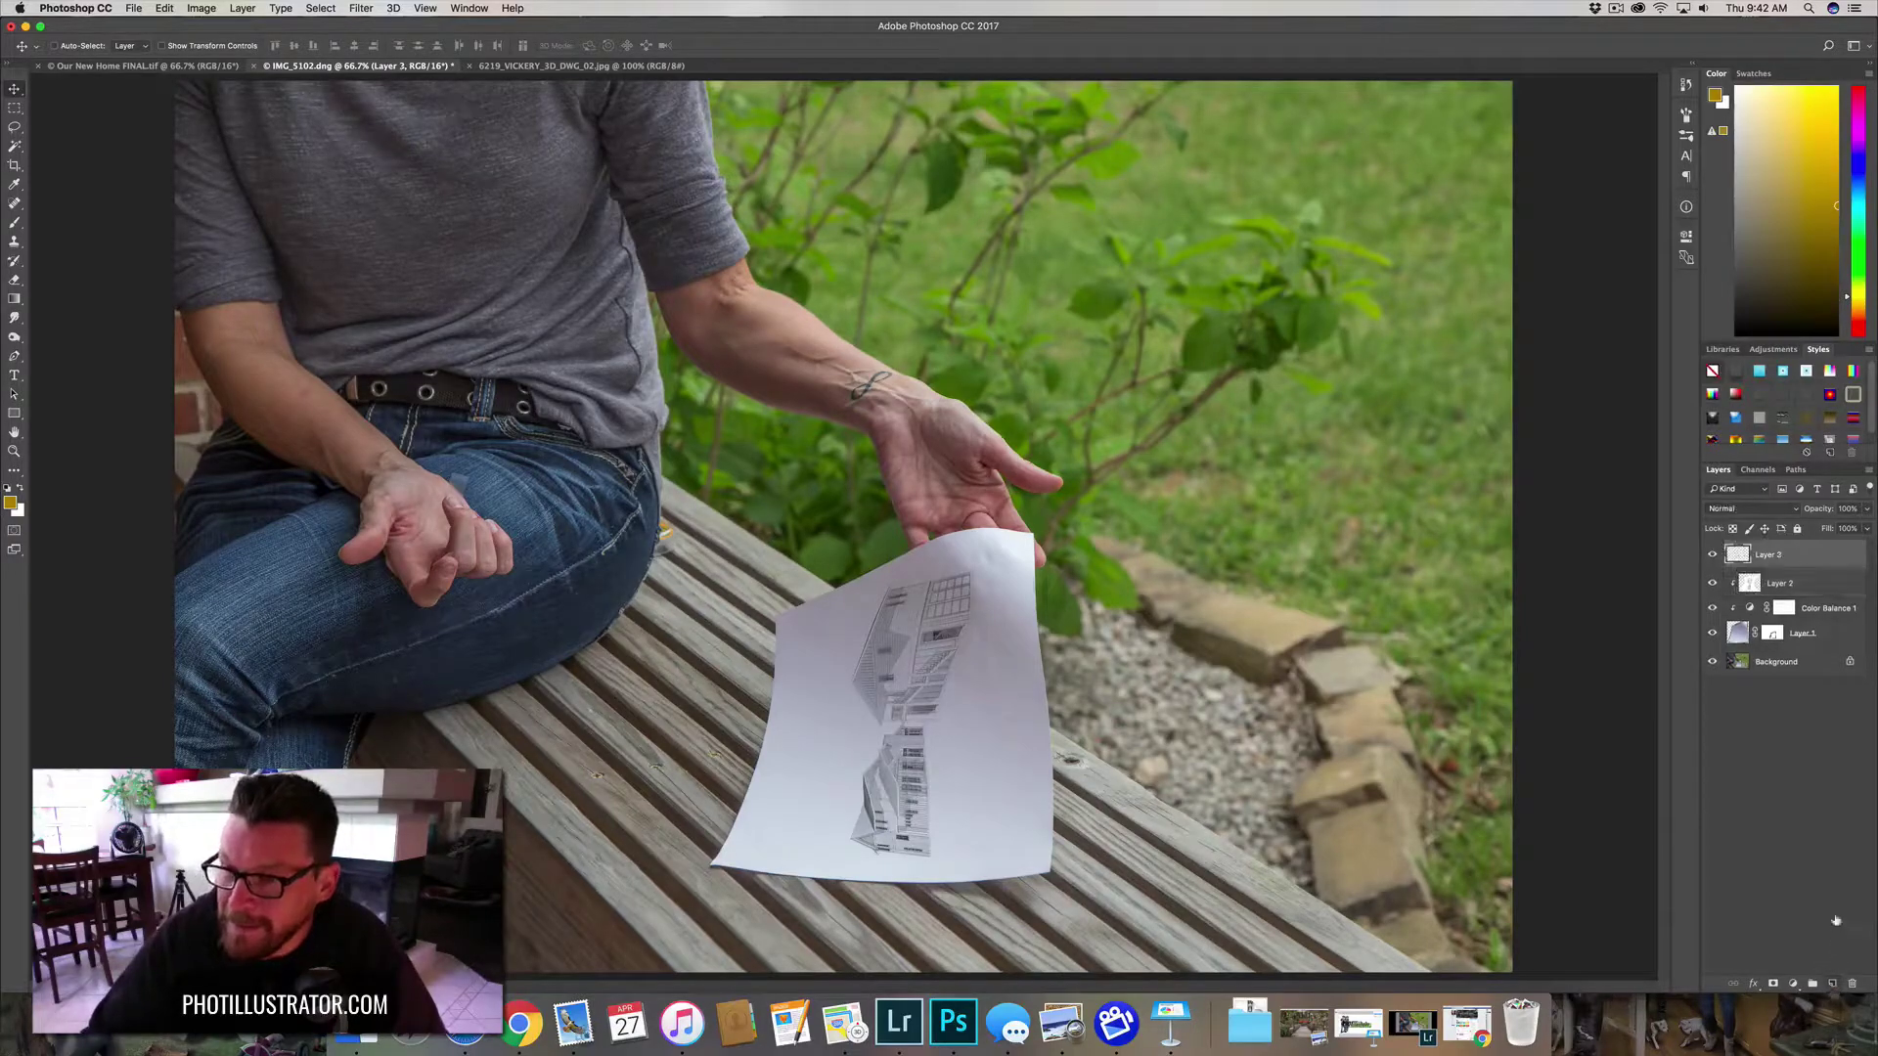
# - Clip Layer 3 to the drawing and paint soft black shading over the paper with a large brush
pyautogui.keyDown('alt'); pyautogui.click(1763, 566); pyautogui.keyUp('alt')
pyautogui.press('b')
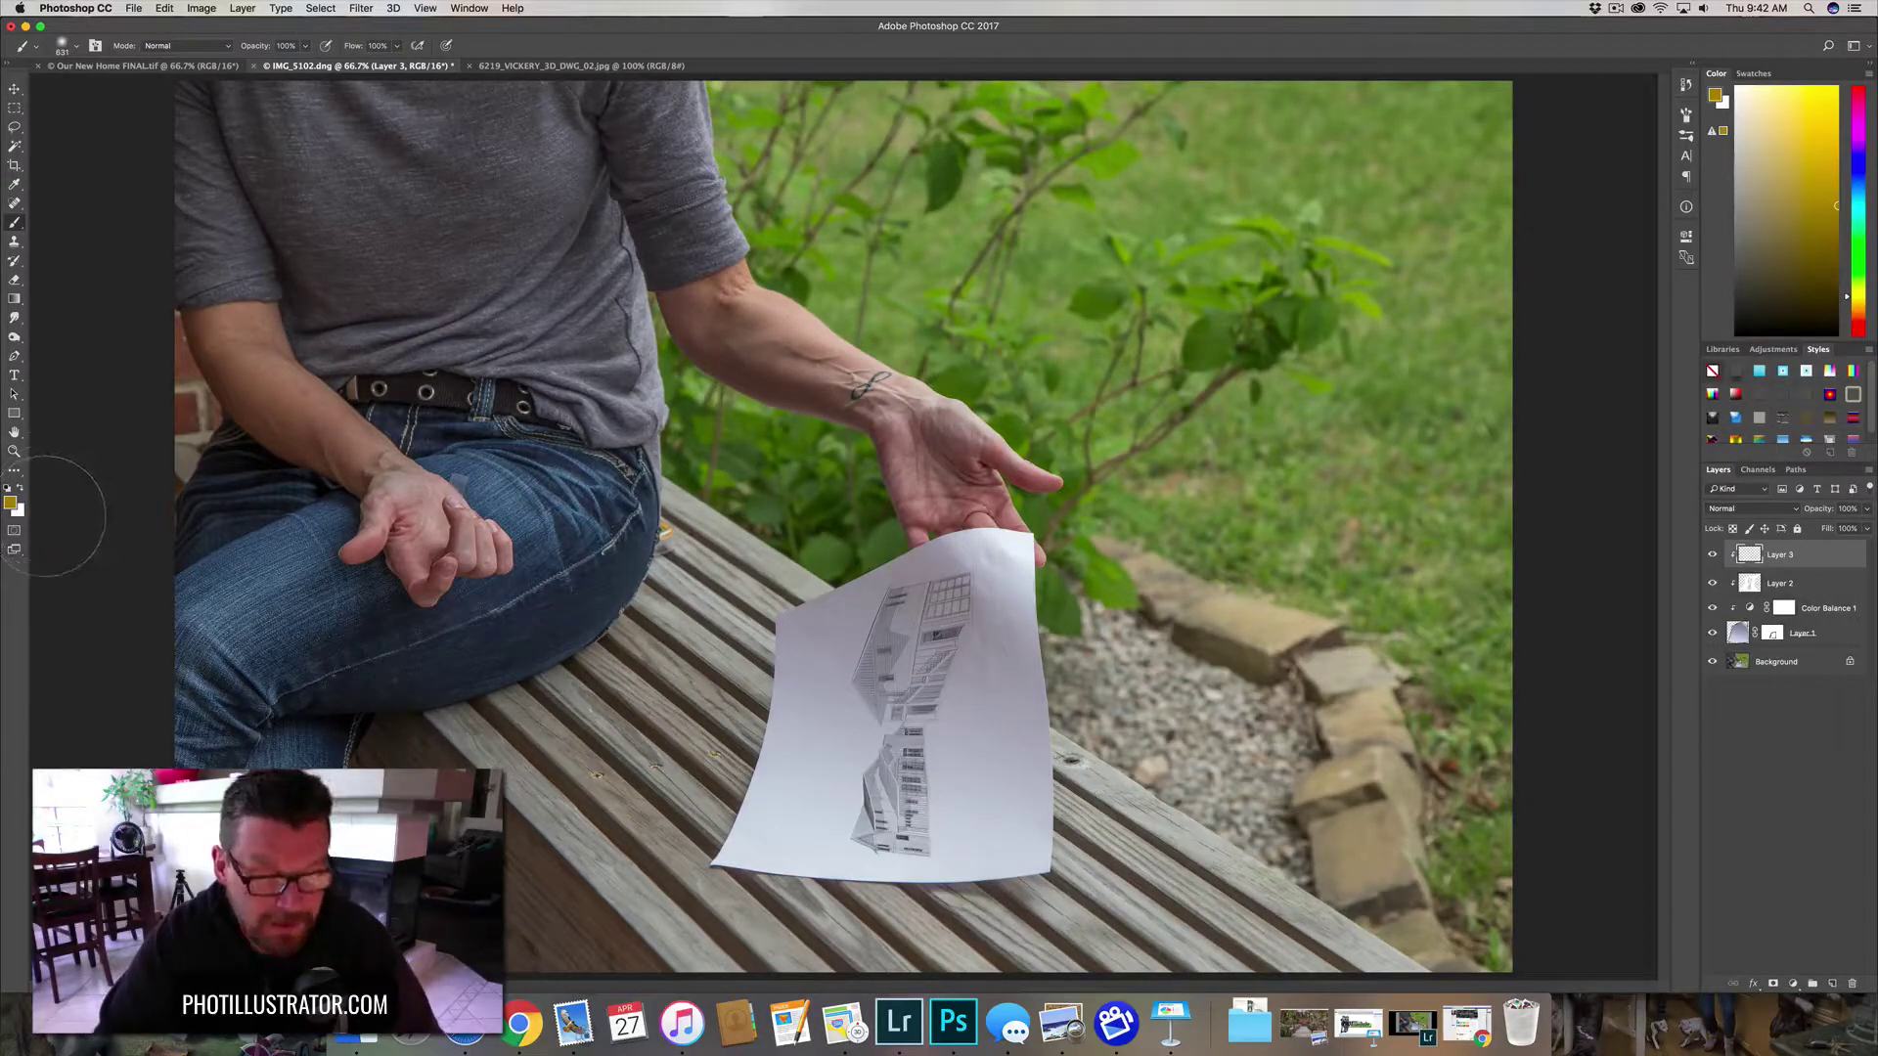
pyautogui.press('d')
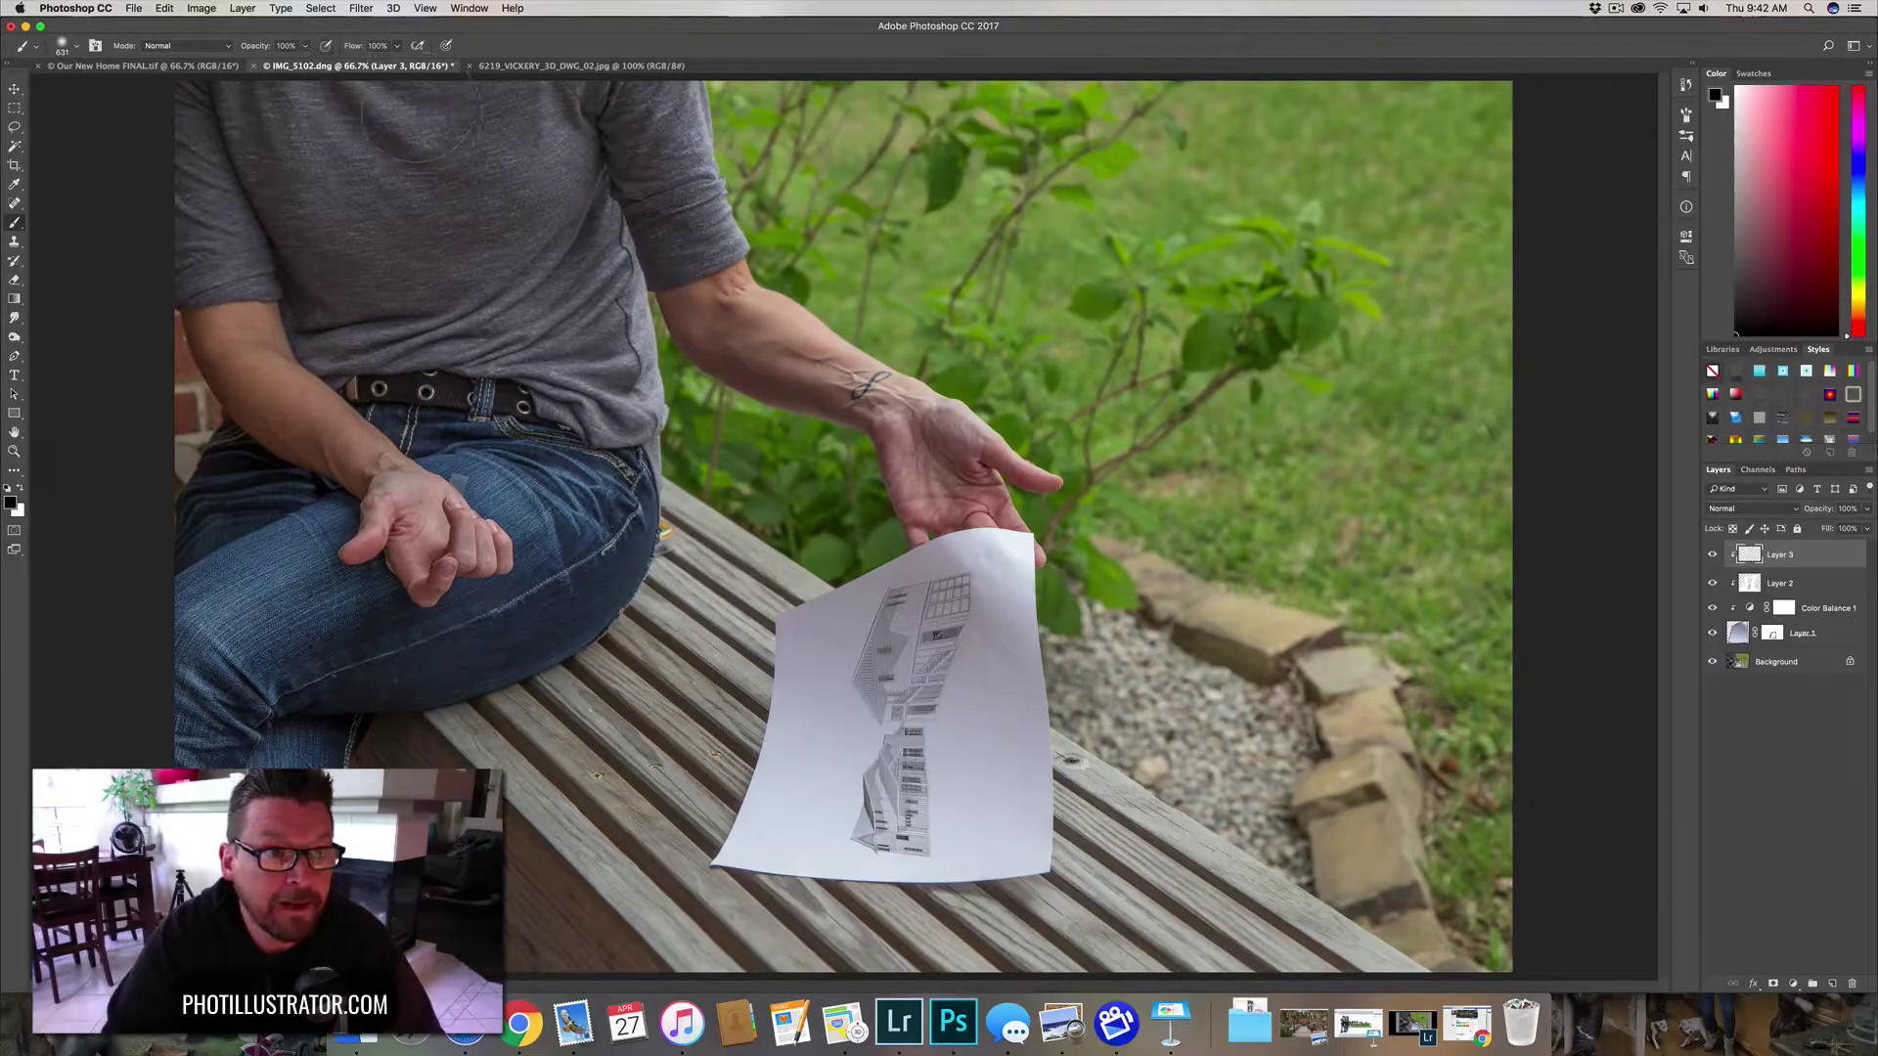
pyautogui.moveTo(993, 729)
pyautogui.mouseDown()
pyautogui.moveTo(1040, 653)
pyautogui.moveTo(1034, 600)
pyautogui.moveTo(1016, 715)
pyautogui.moveTo(888, 665)
pyautogui.moveTo(1075, 758)
pyautogui.moveTo(865, 665)
pyautogui.moveTo(1071, 782)
pyautogui.moveTo(1026, 706)
pyautogui.moveTo(976, 703)
pyautogui.moveTo(899, 629)
pyautogui.moveTo(843, 686)
pyautogui.moveTo(963, 777)
pyautogui.moveTo(751, 658)
pyautogui.moveTo(812, 705)
pyautogui.mouseUp()
pyautogui.click(1022, 749)
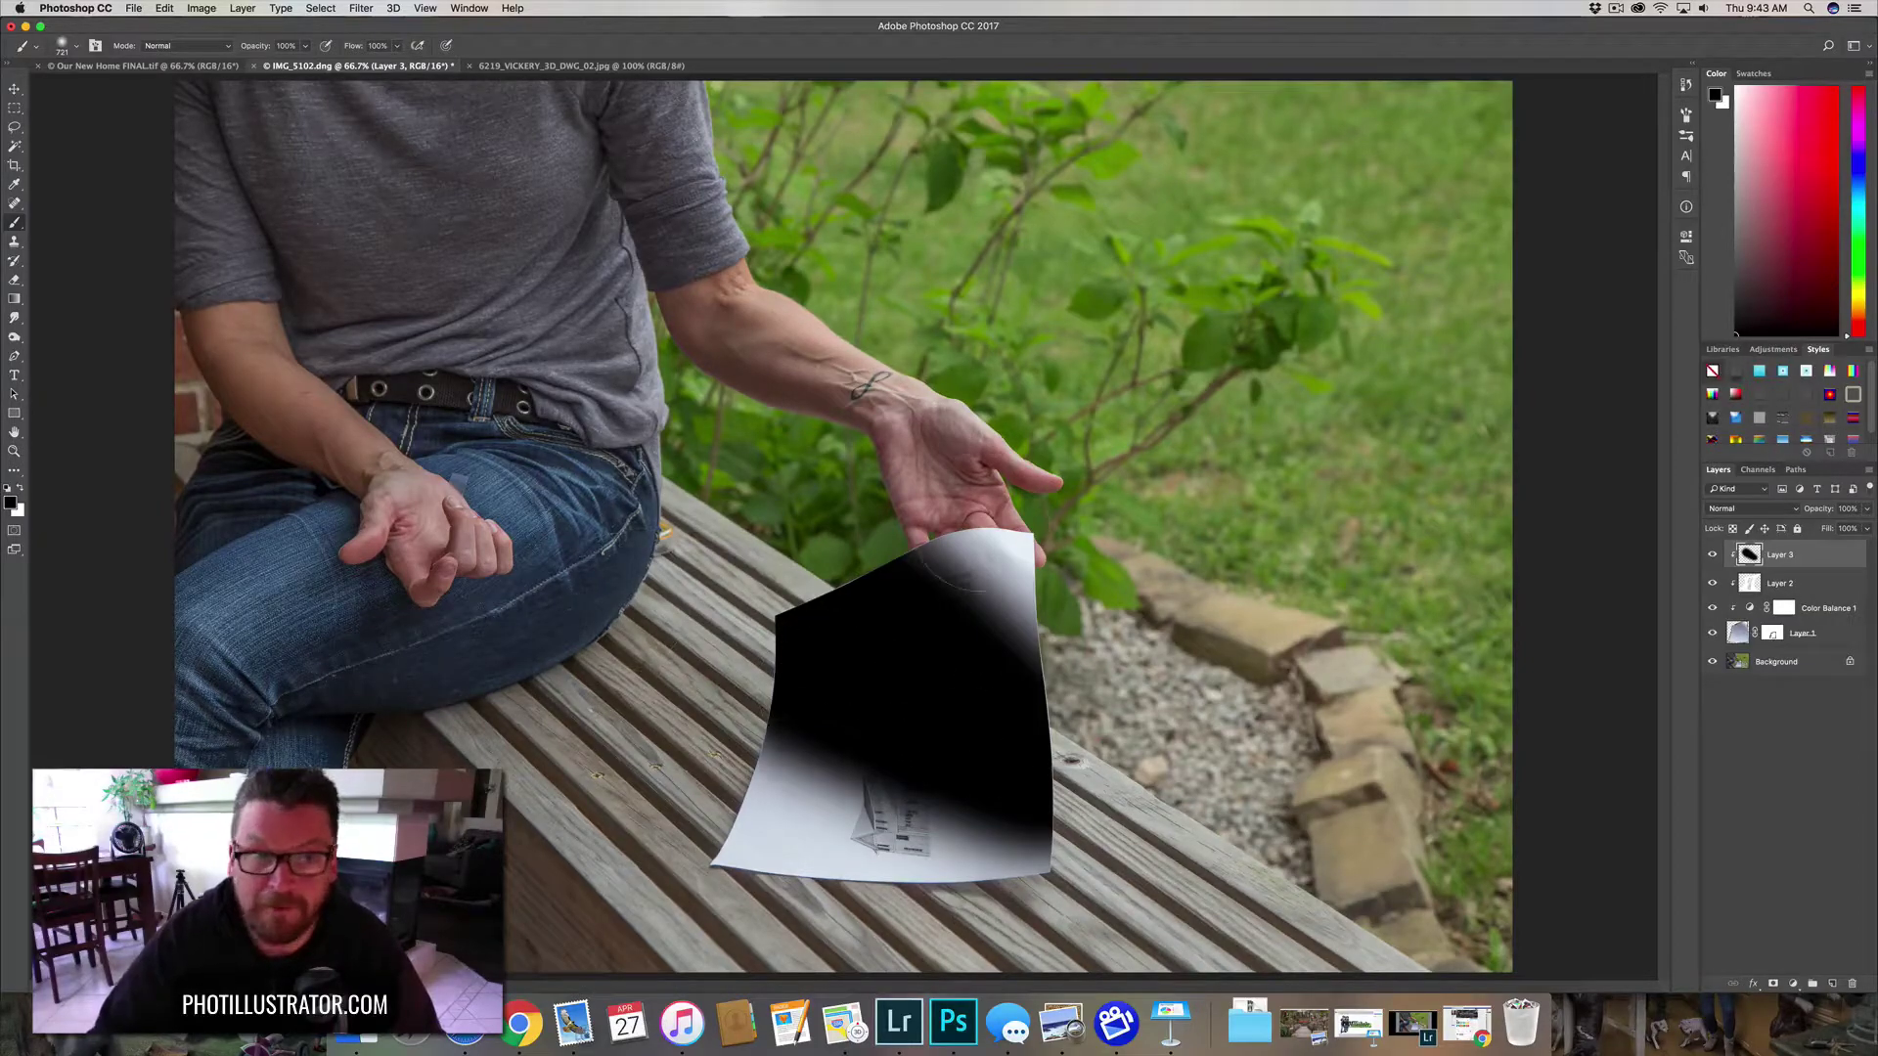
# - Apply a 9.5-pixel Gaussian Blur to the black shading
pyautogui.click(360, 8)
pyautogui.moveTo(379, 186)
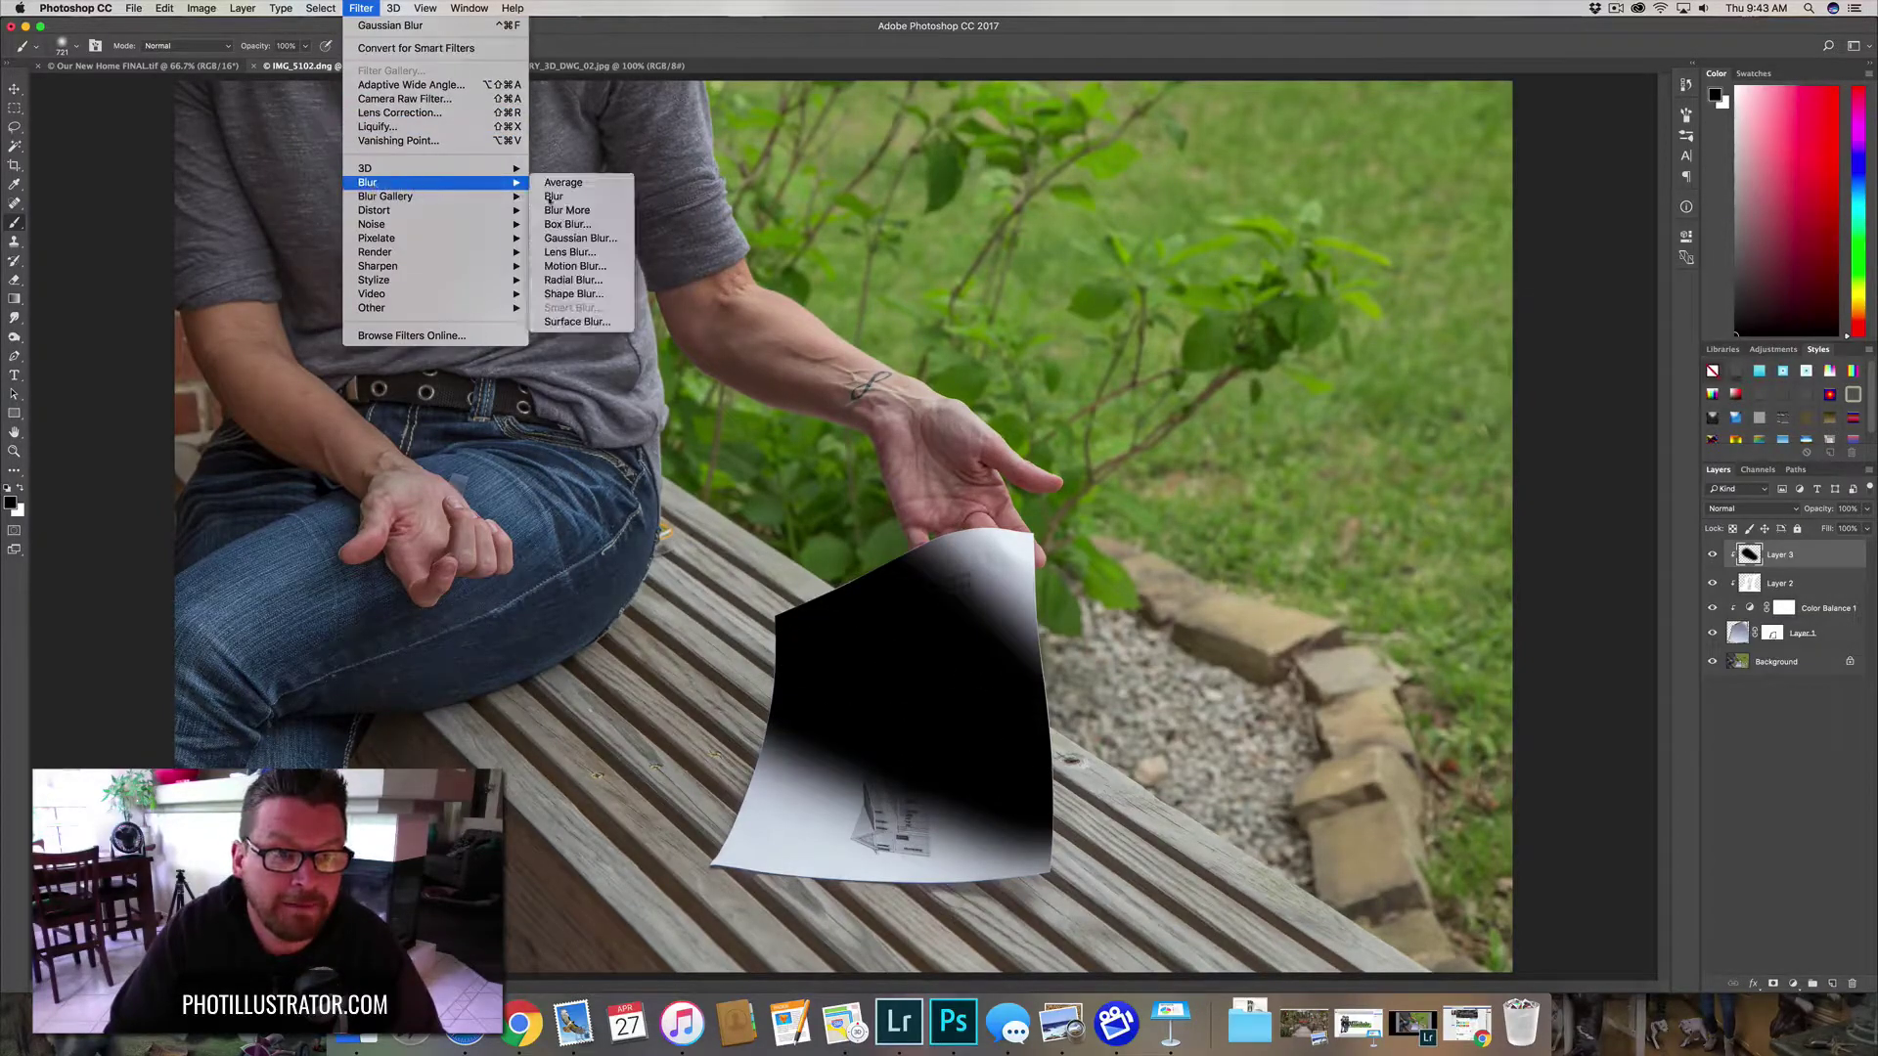
pyautogui.click(580, 238)
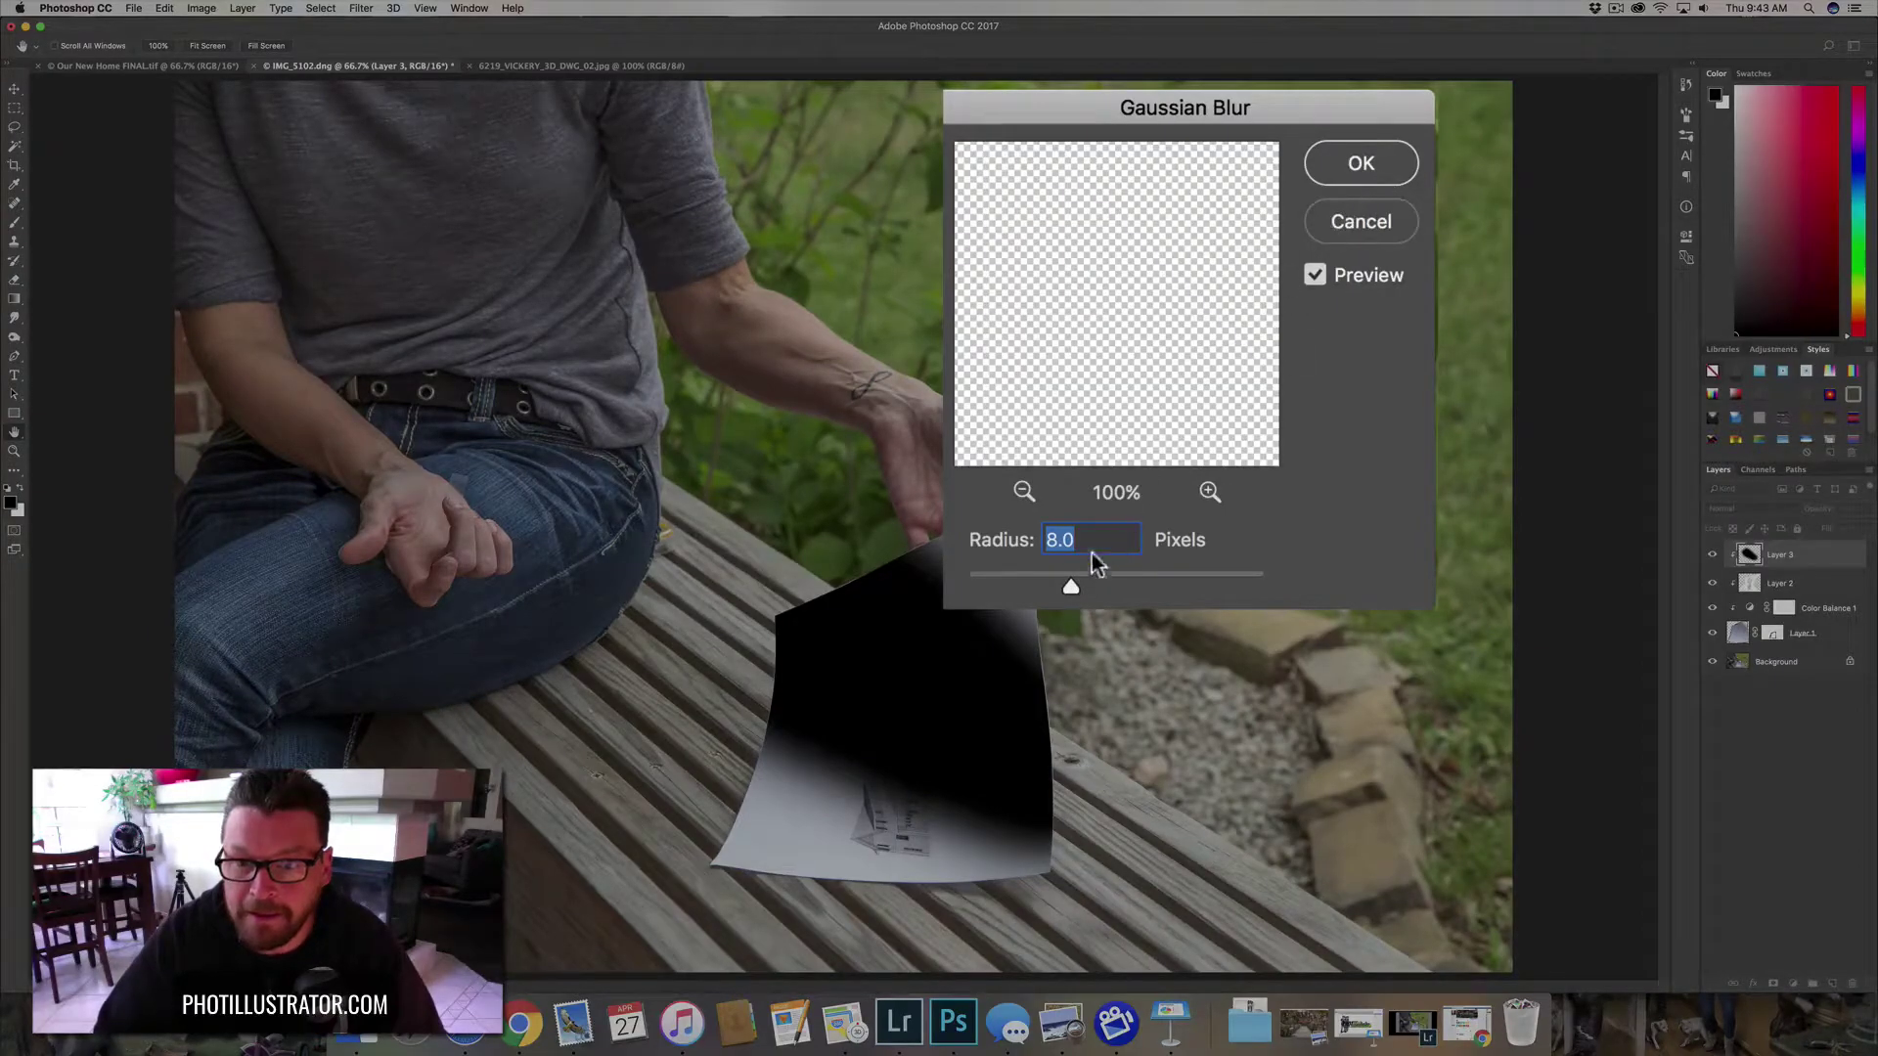
pyautogui.moveTo(1076, 591); pyautogui.dragTo(1081, 588)
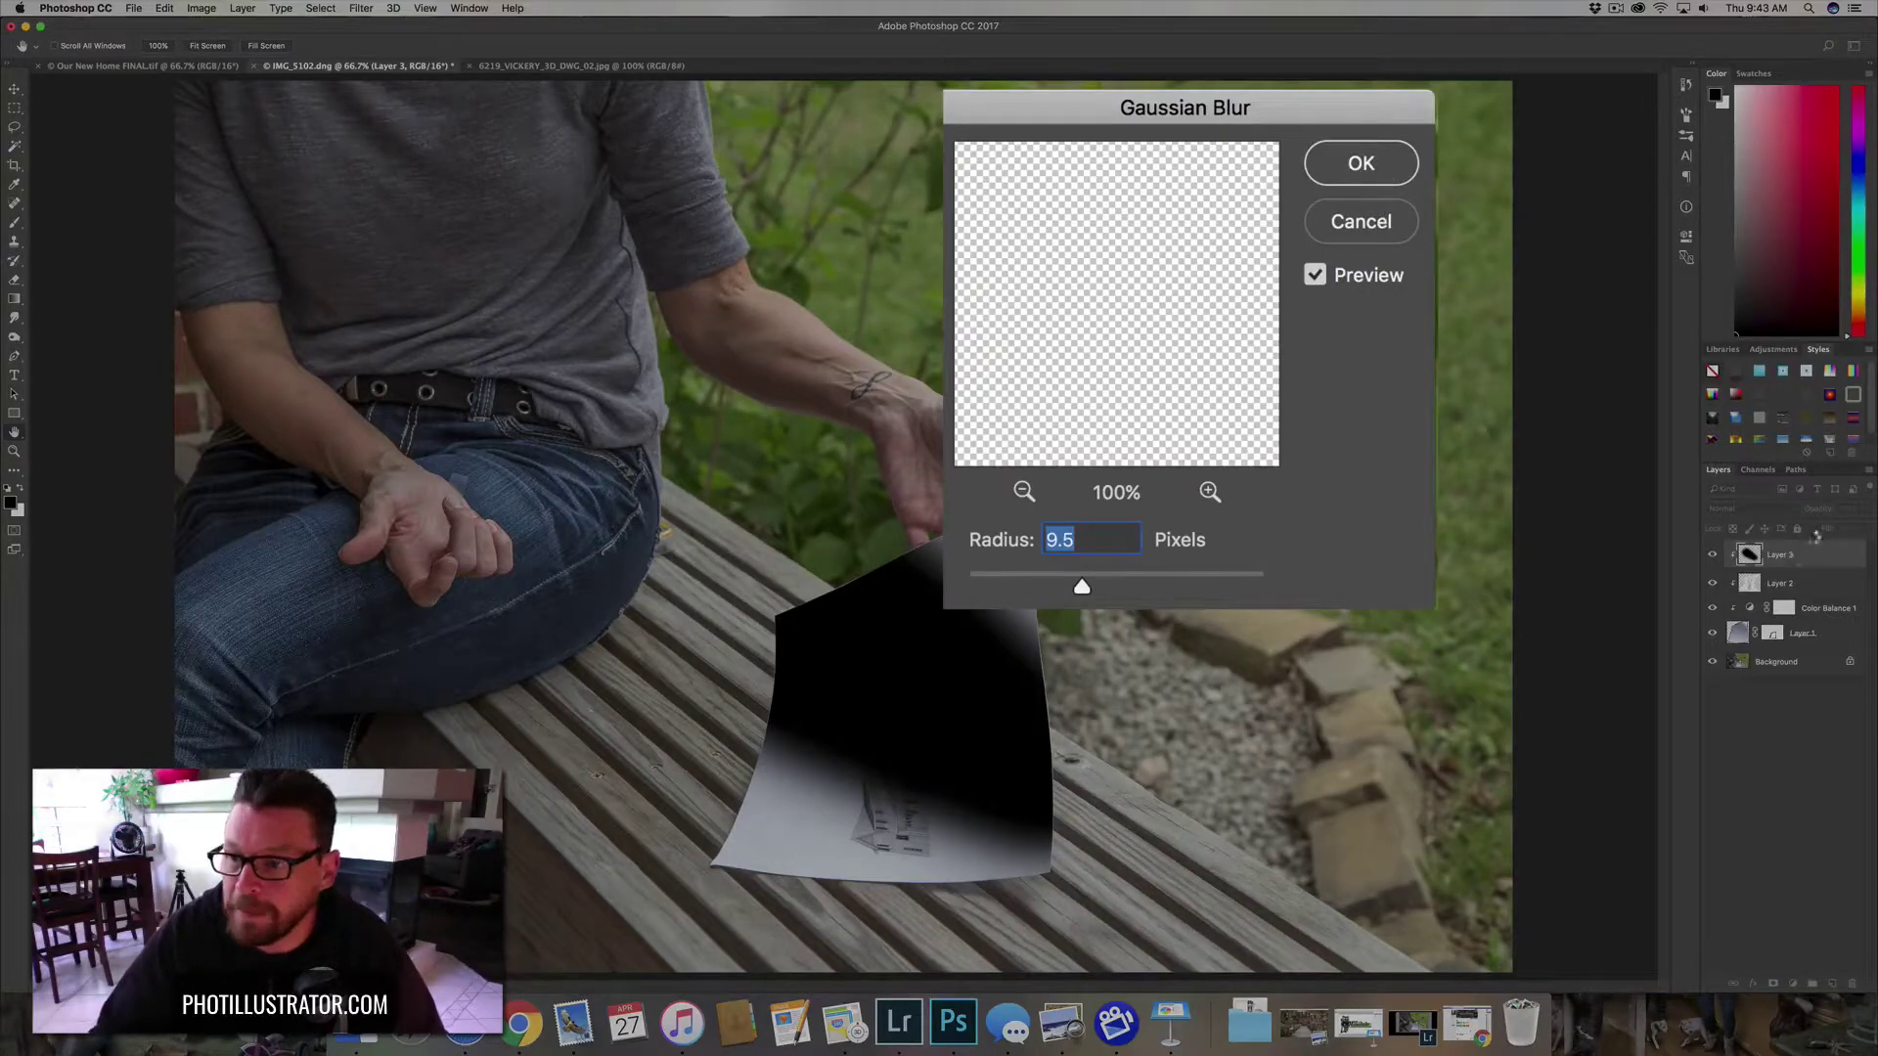
pyautogui.press('Return')
# - Lower the shading layer's opacity, settling near 32%
pyautogui.moveTo(1865, 510); pyautogui.dragTo(1817, 529)
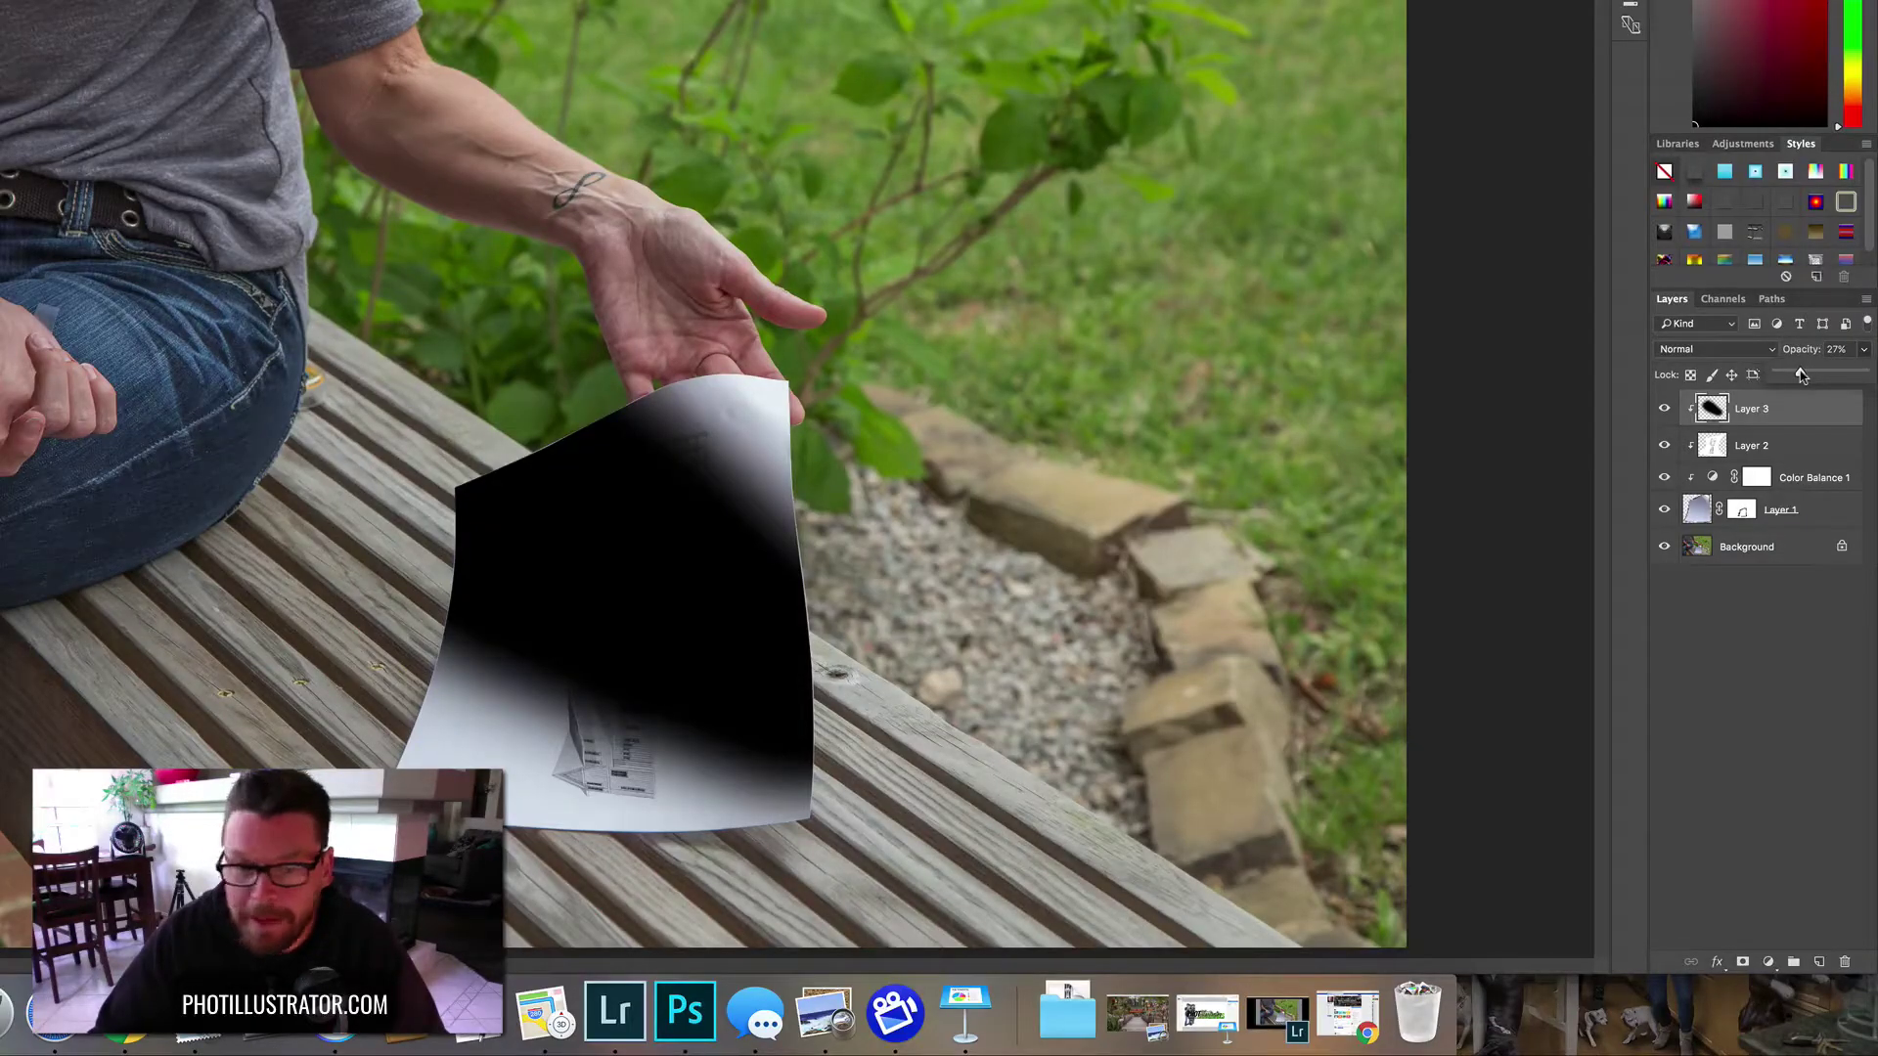
pyautogui.moveTo(1801, 375); pyautogui.dragTo(1807, 378)
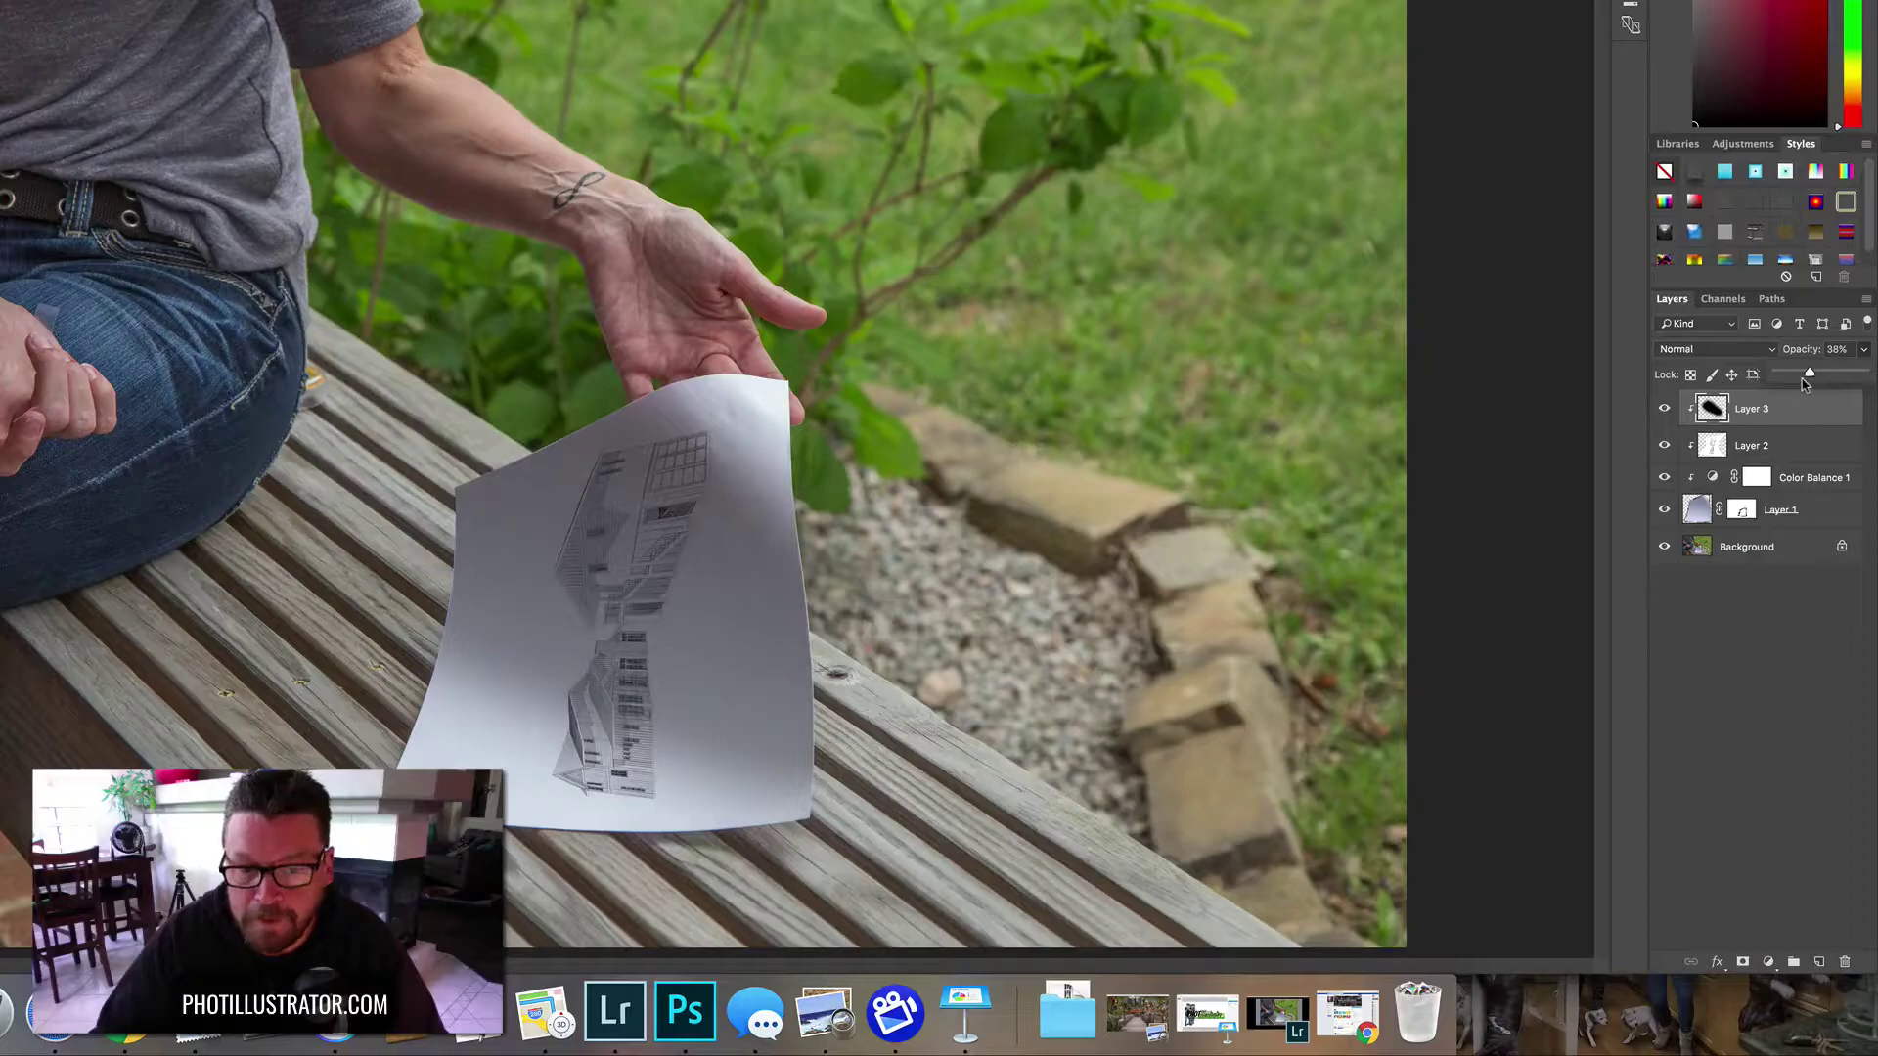
pyautogui.moveTo(1808, 374)
pyautogui.mouseDown()
pyautogui.moveTo(1743, 381)
pyautogui.moveTo(1780, 379)
pyautogui.mouseUp()
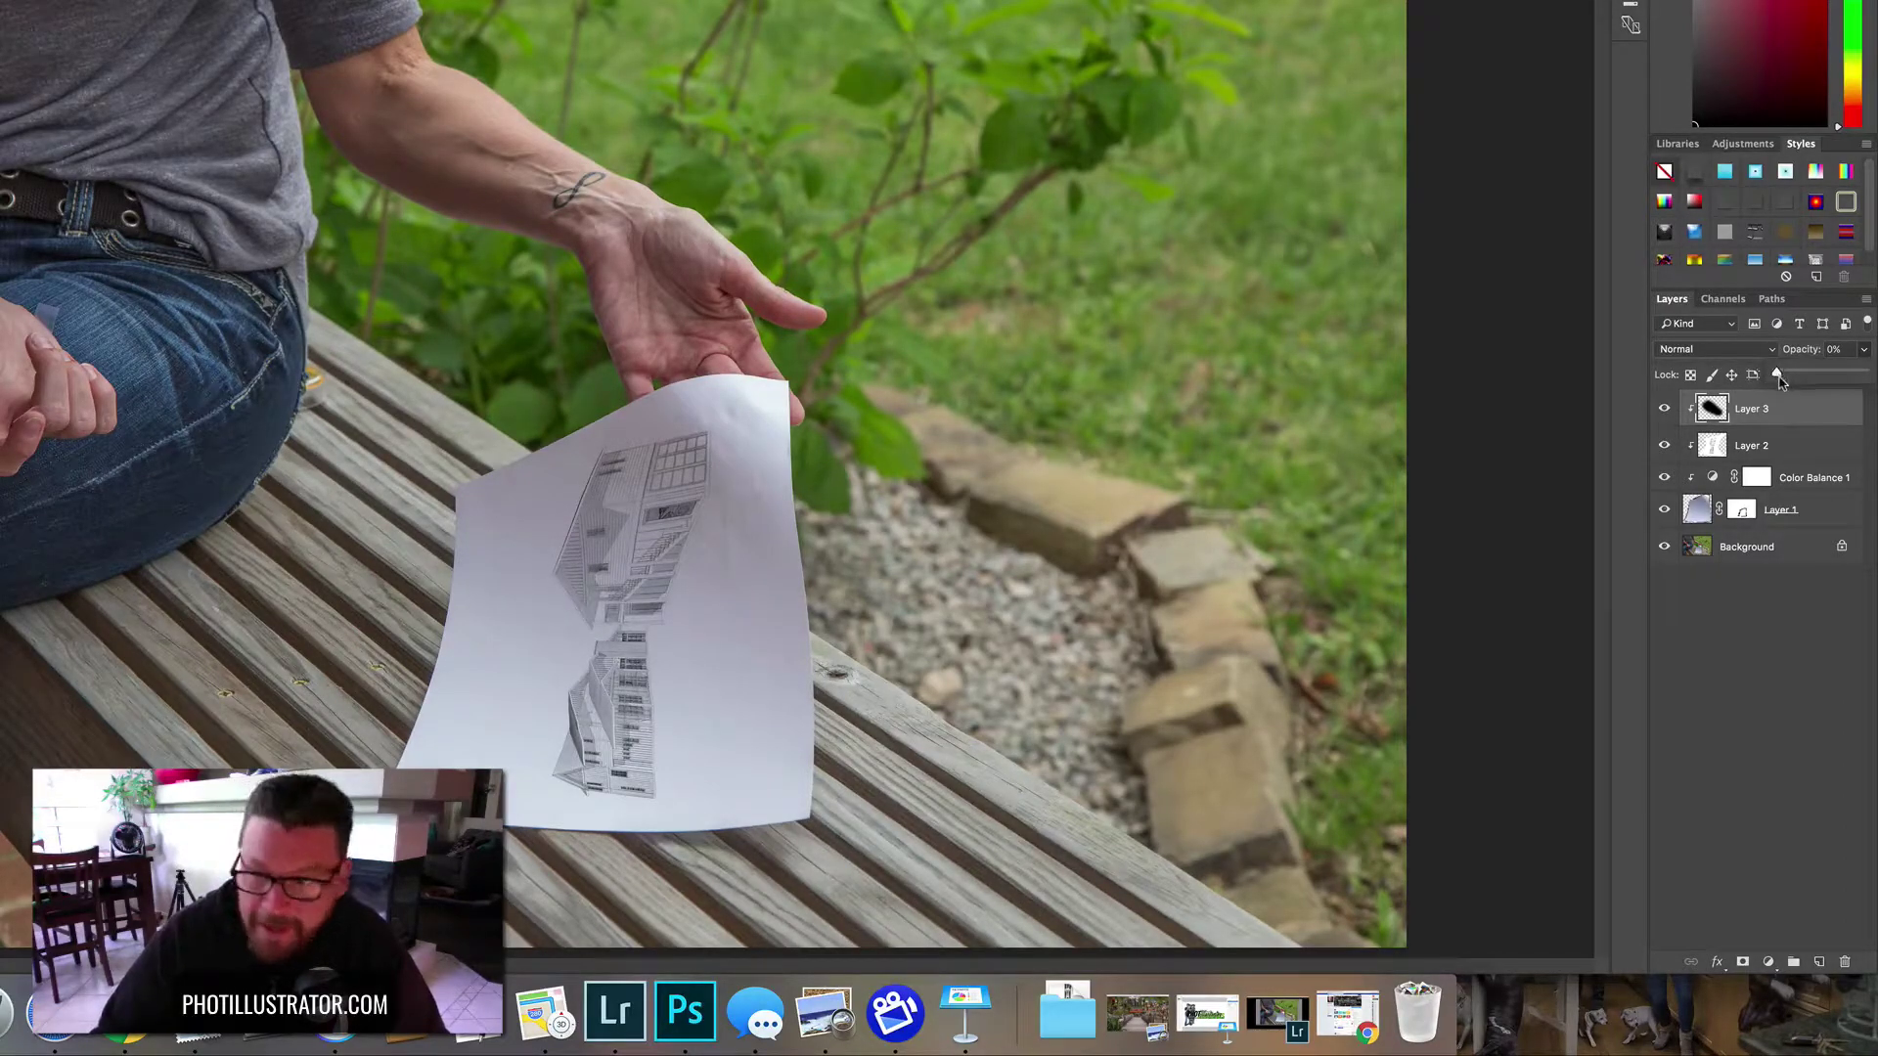
pyautogui.moveTo(1788, 380); pyautogui.dragTo(1794, 381)
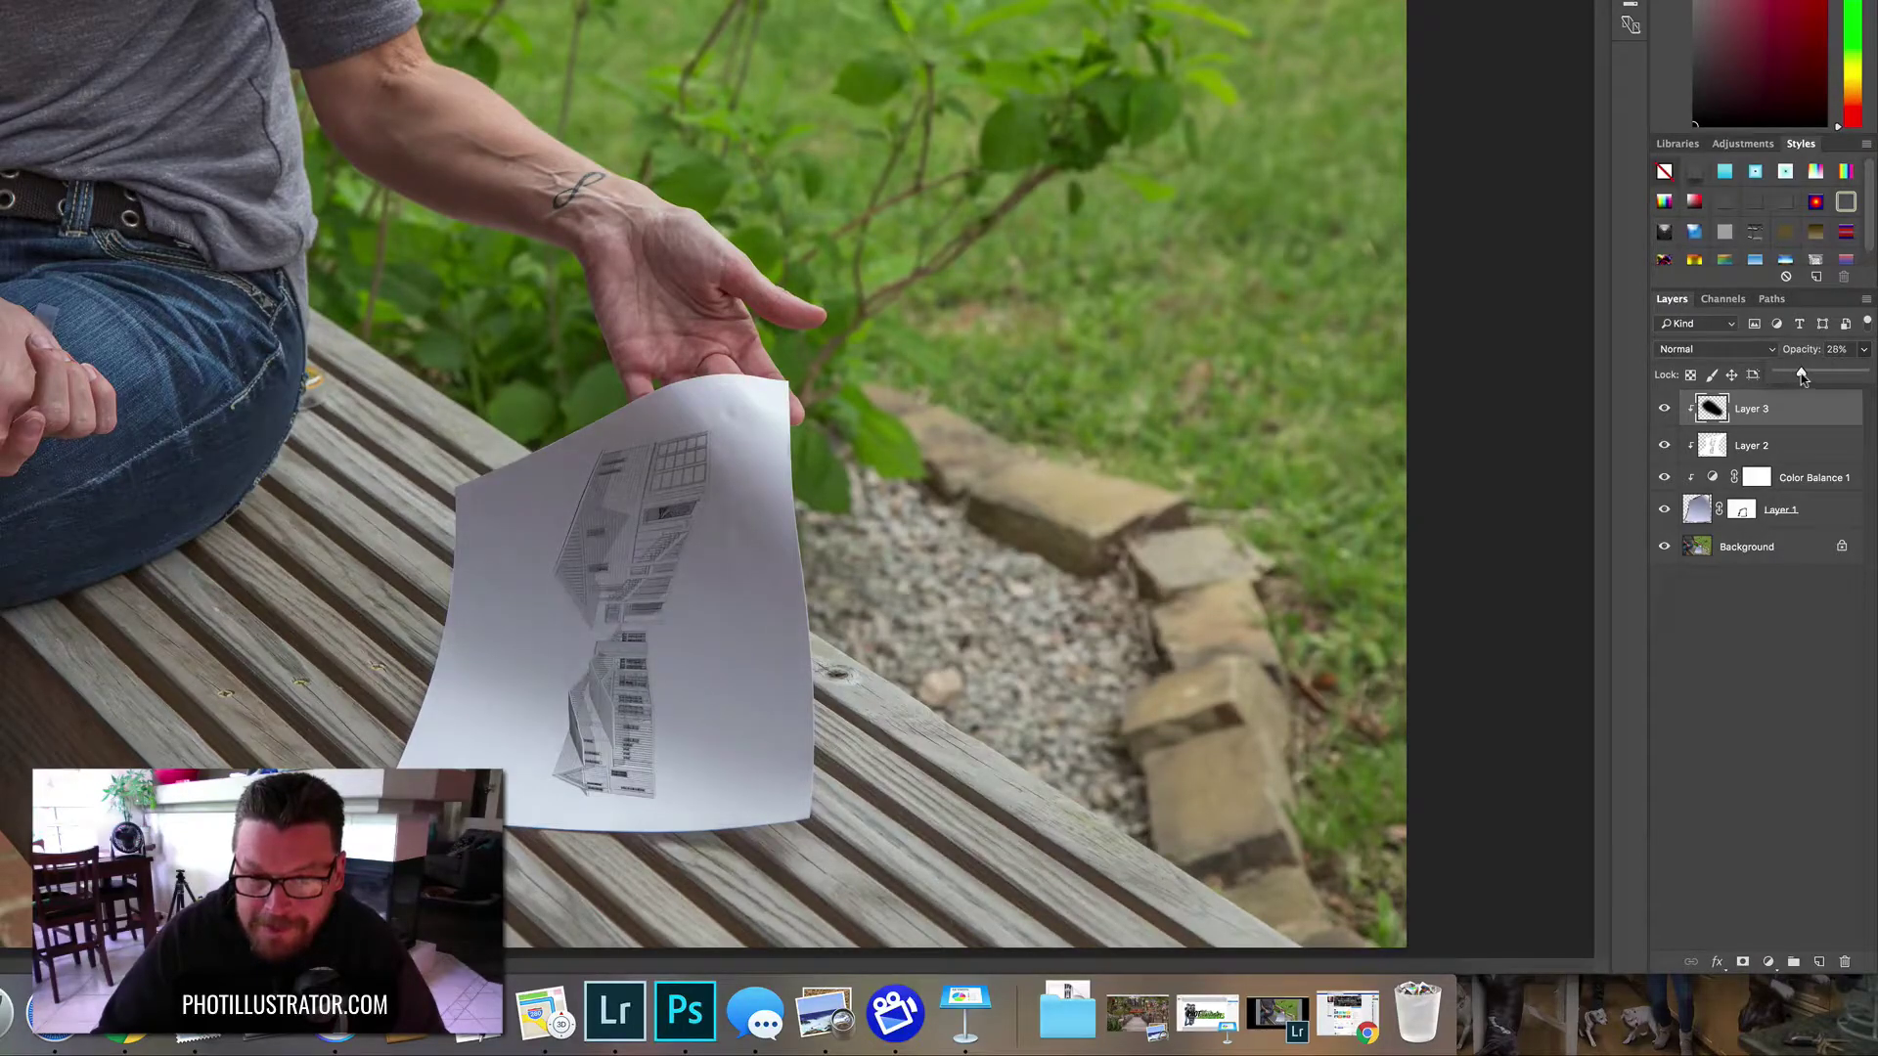
pyautogui.moveTo(1802, 379); pyautogui.dragTo(1805, 379)
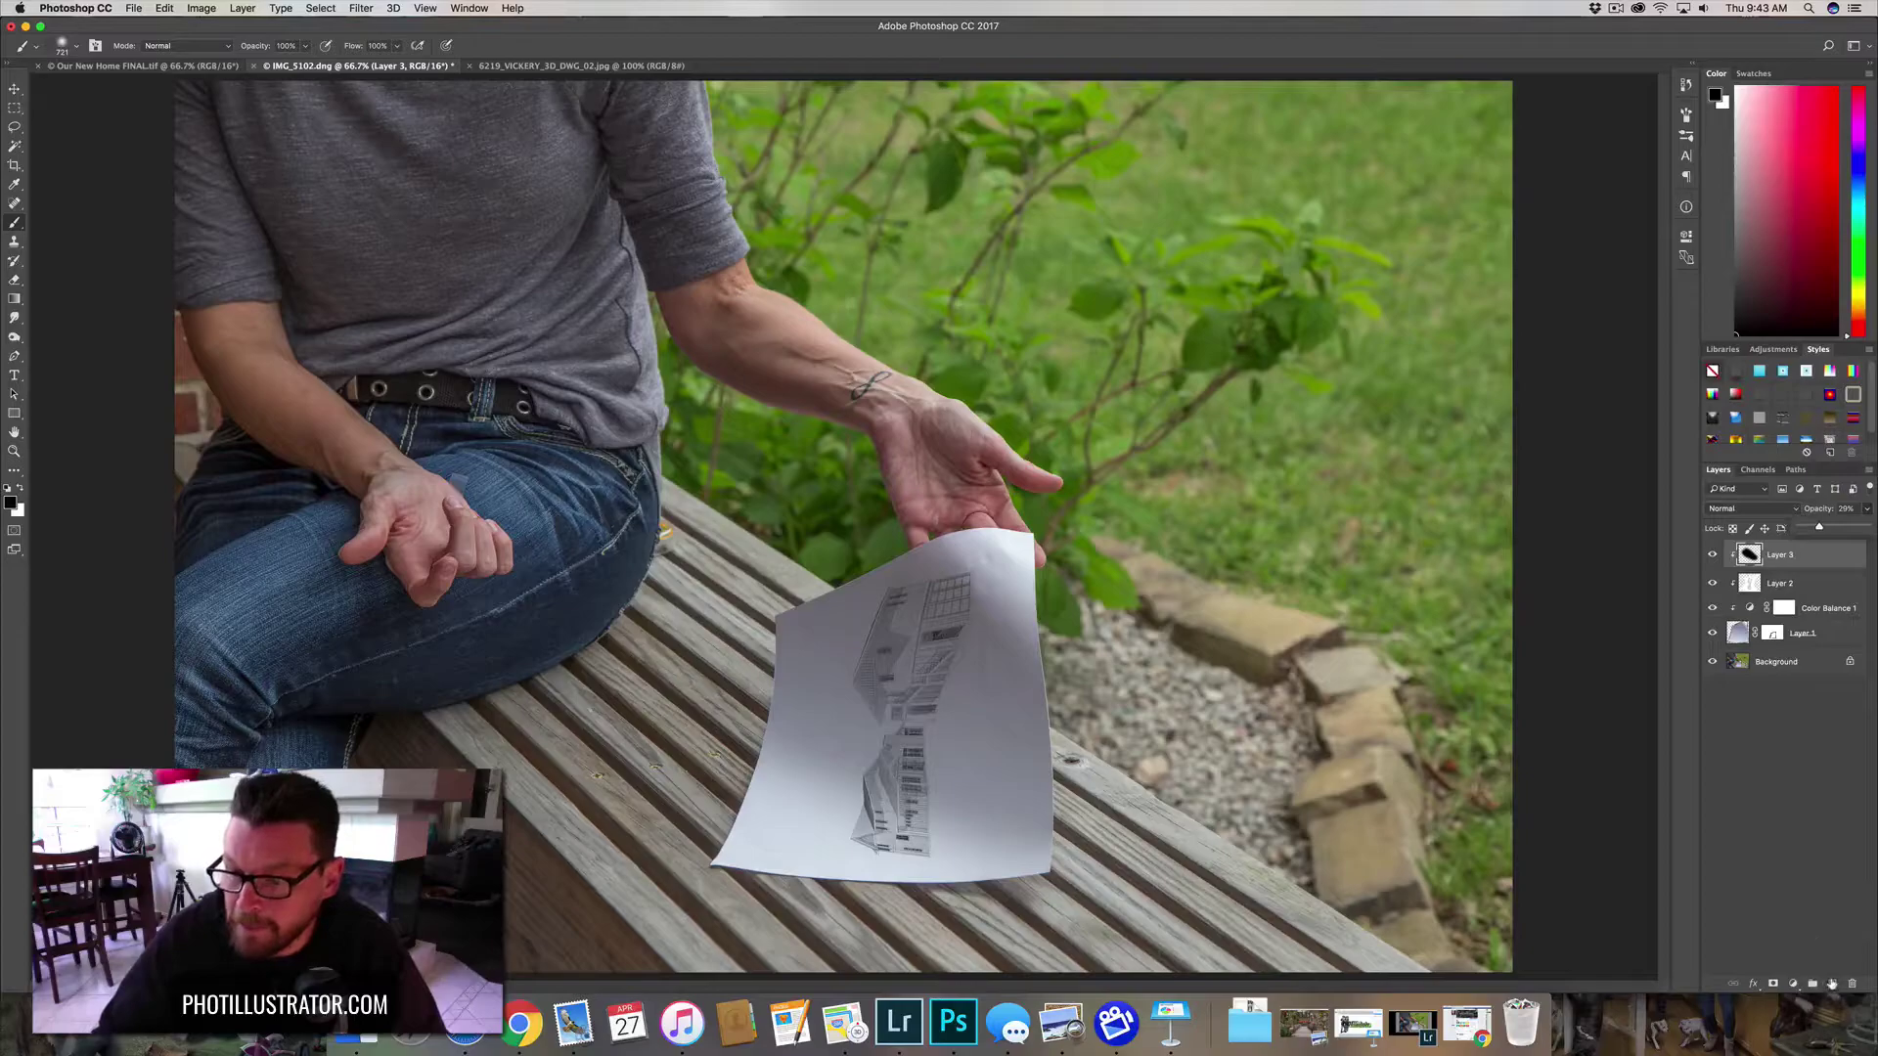
# - Add Layer 4 clipped above the shading and set the foreground colour to #867b00
pyautogui.click(1820, 961)
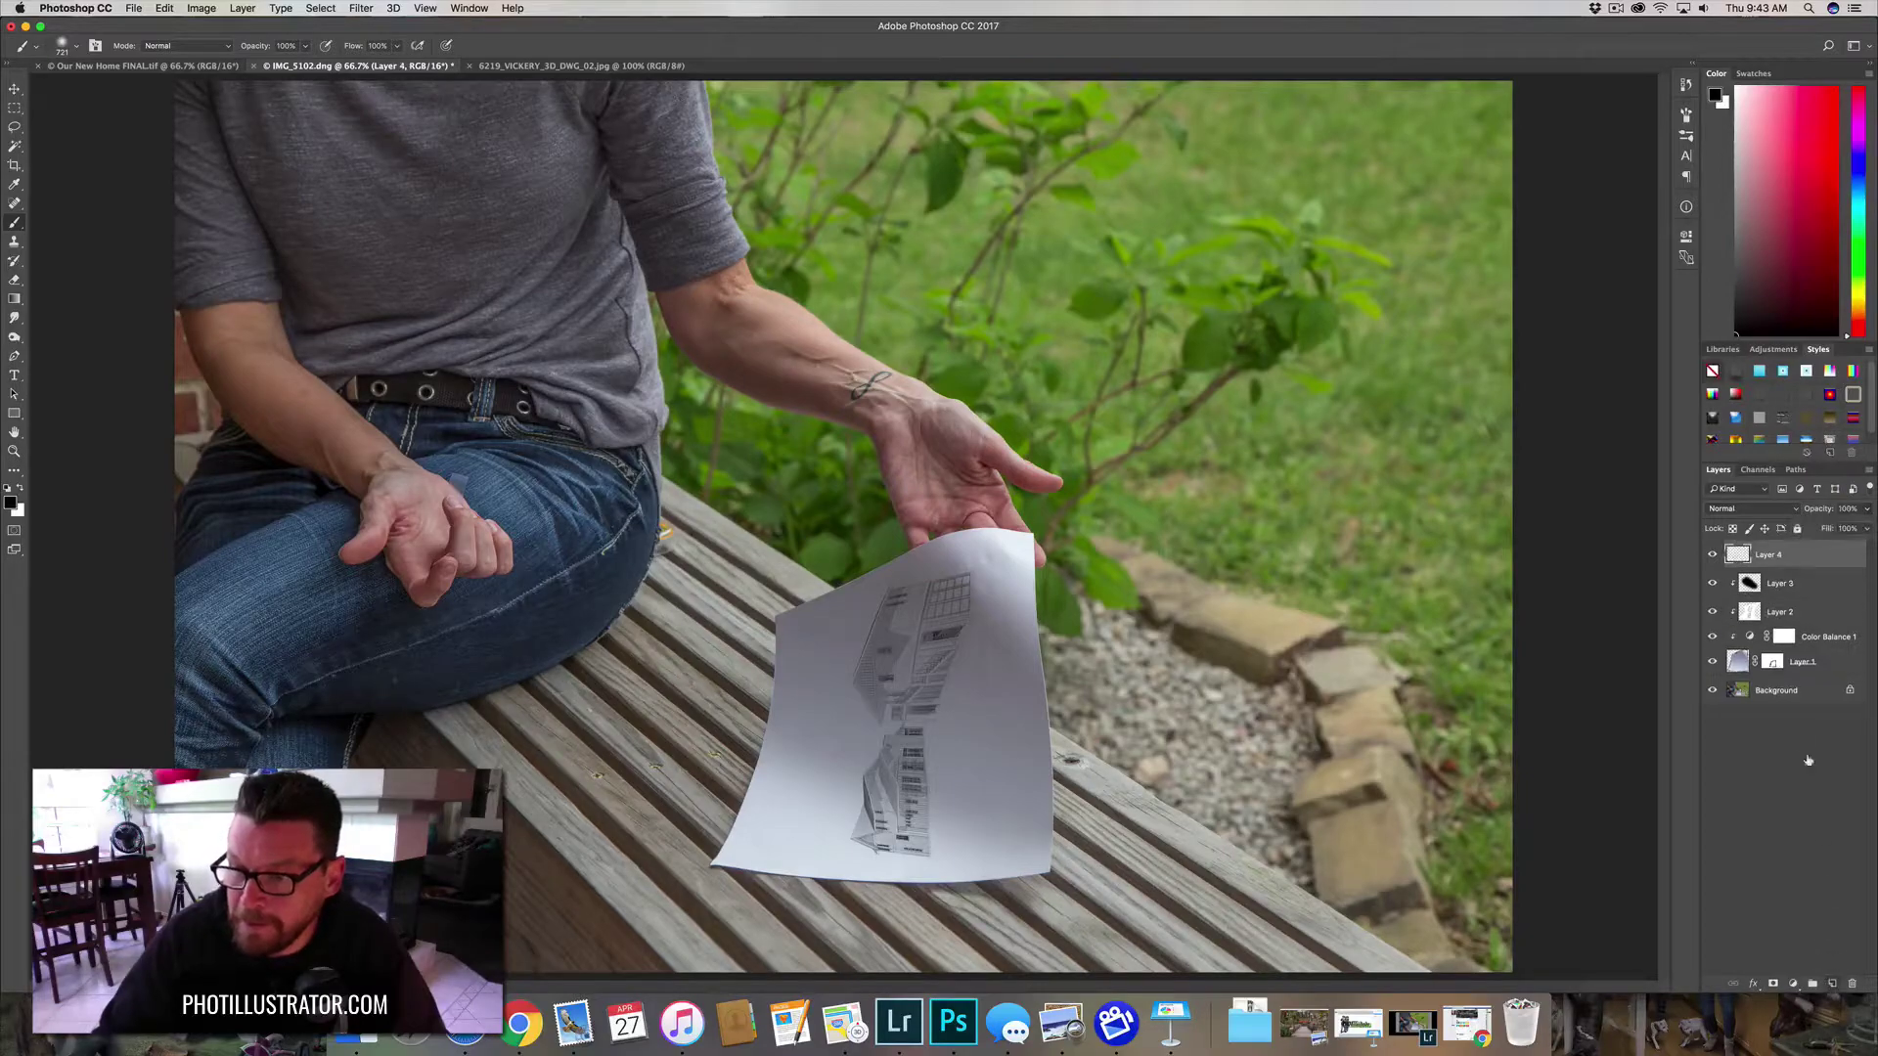
pyautogui.keyDown('alt'); pyautogui.click(1761, 567); pyautogui.keyUp('alt')
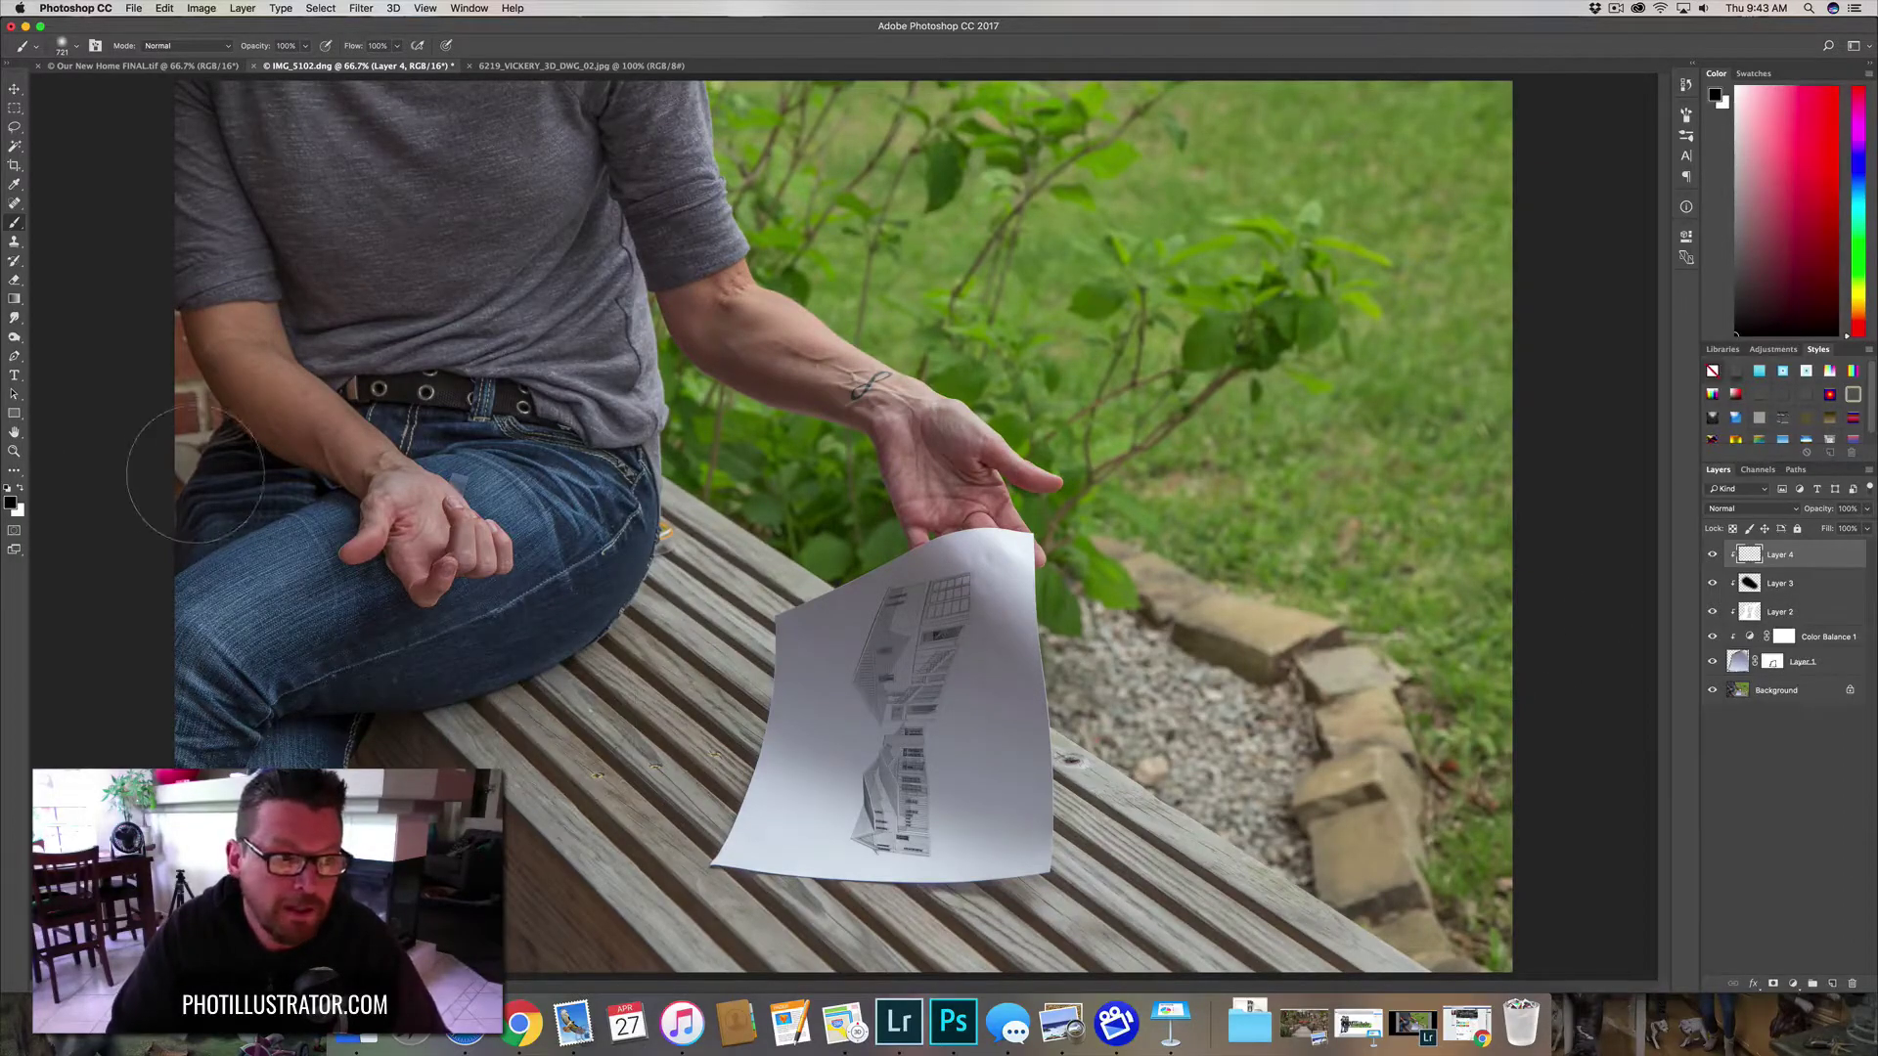
pyautogui.click(10, 503)
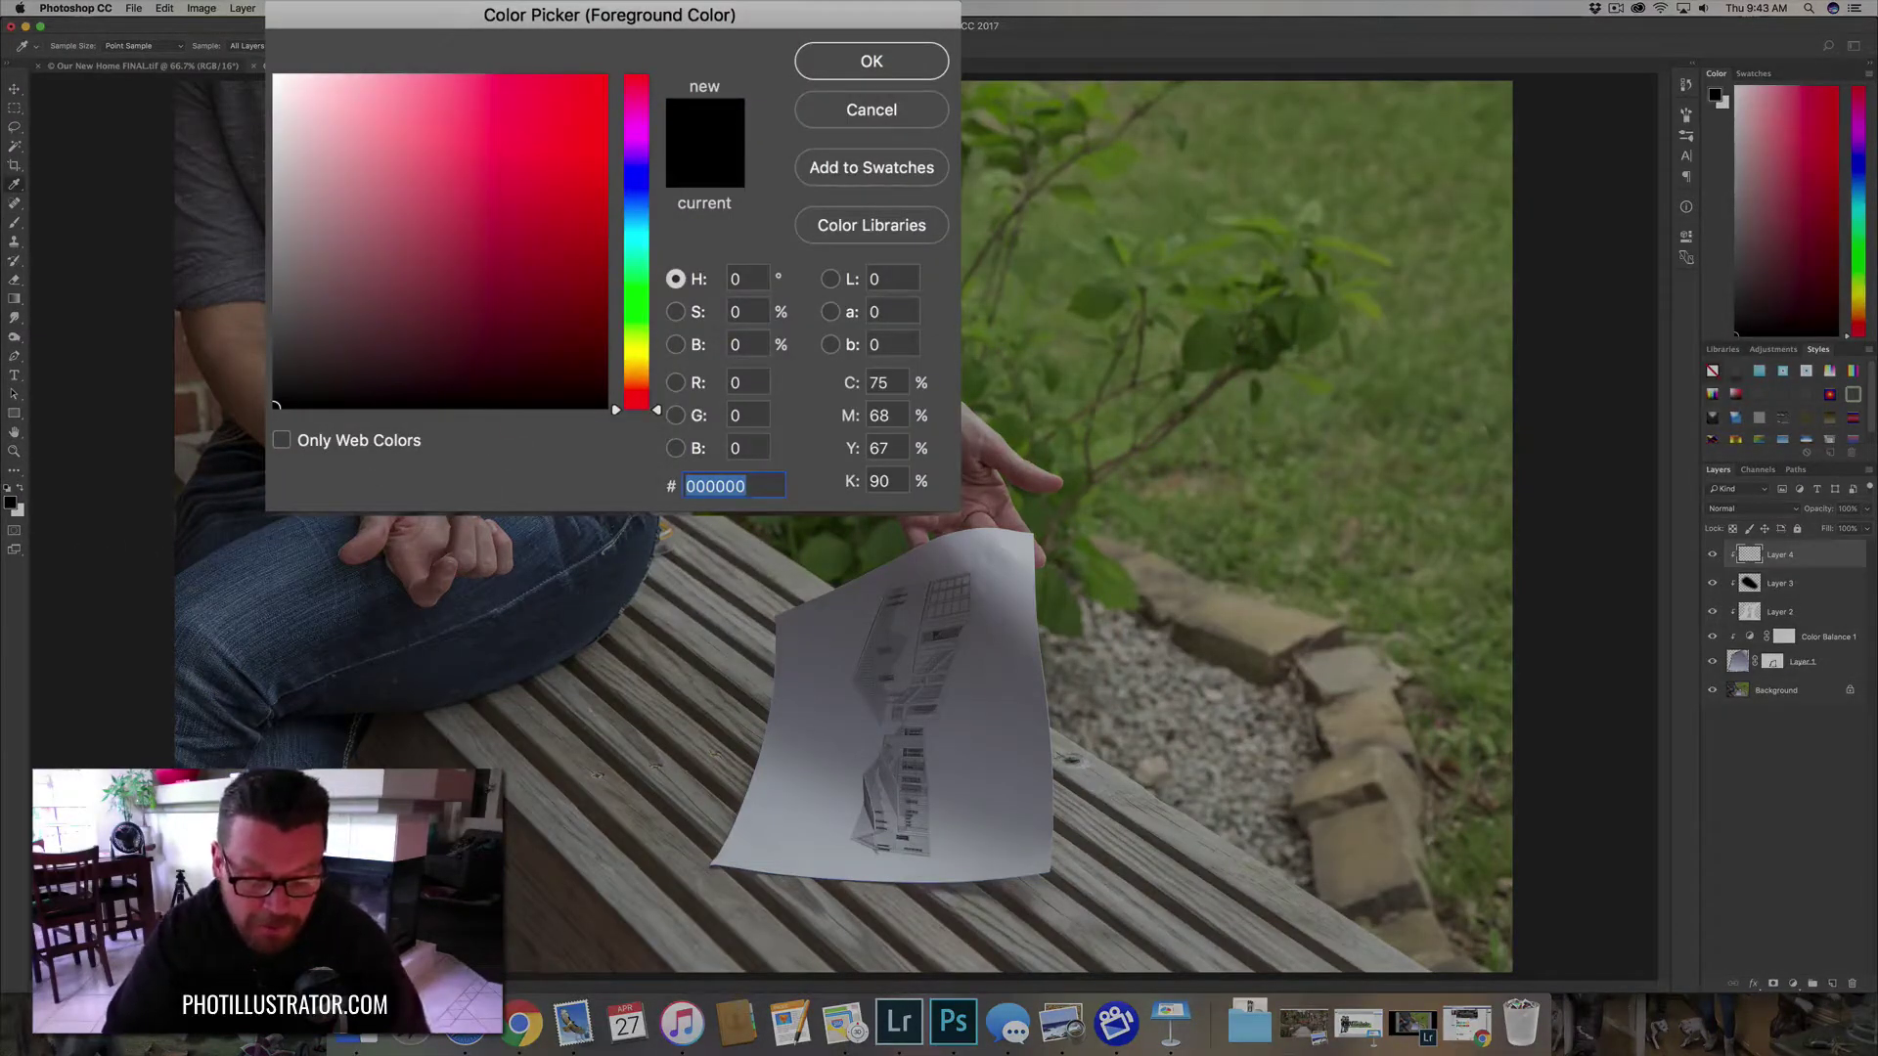
pyautogui.write('867b')
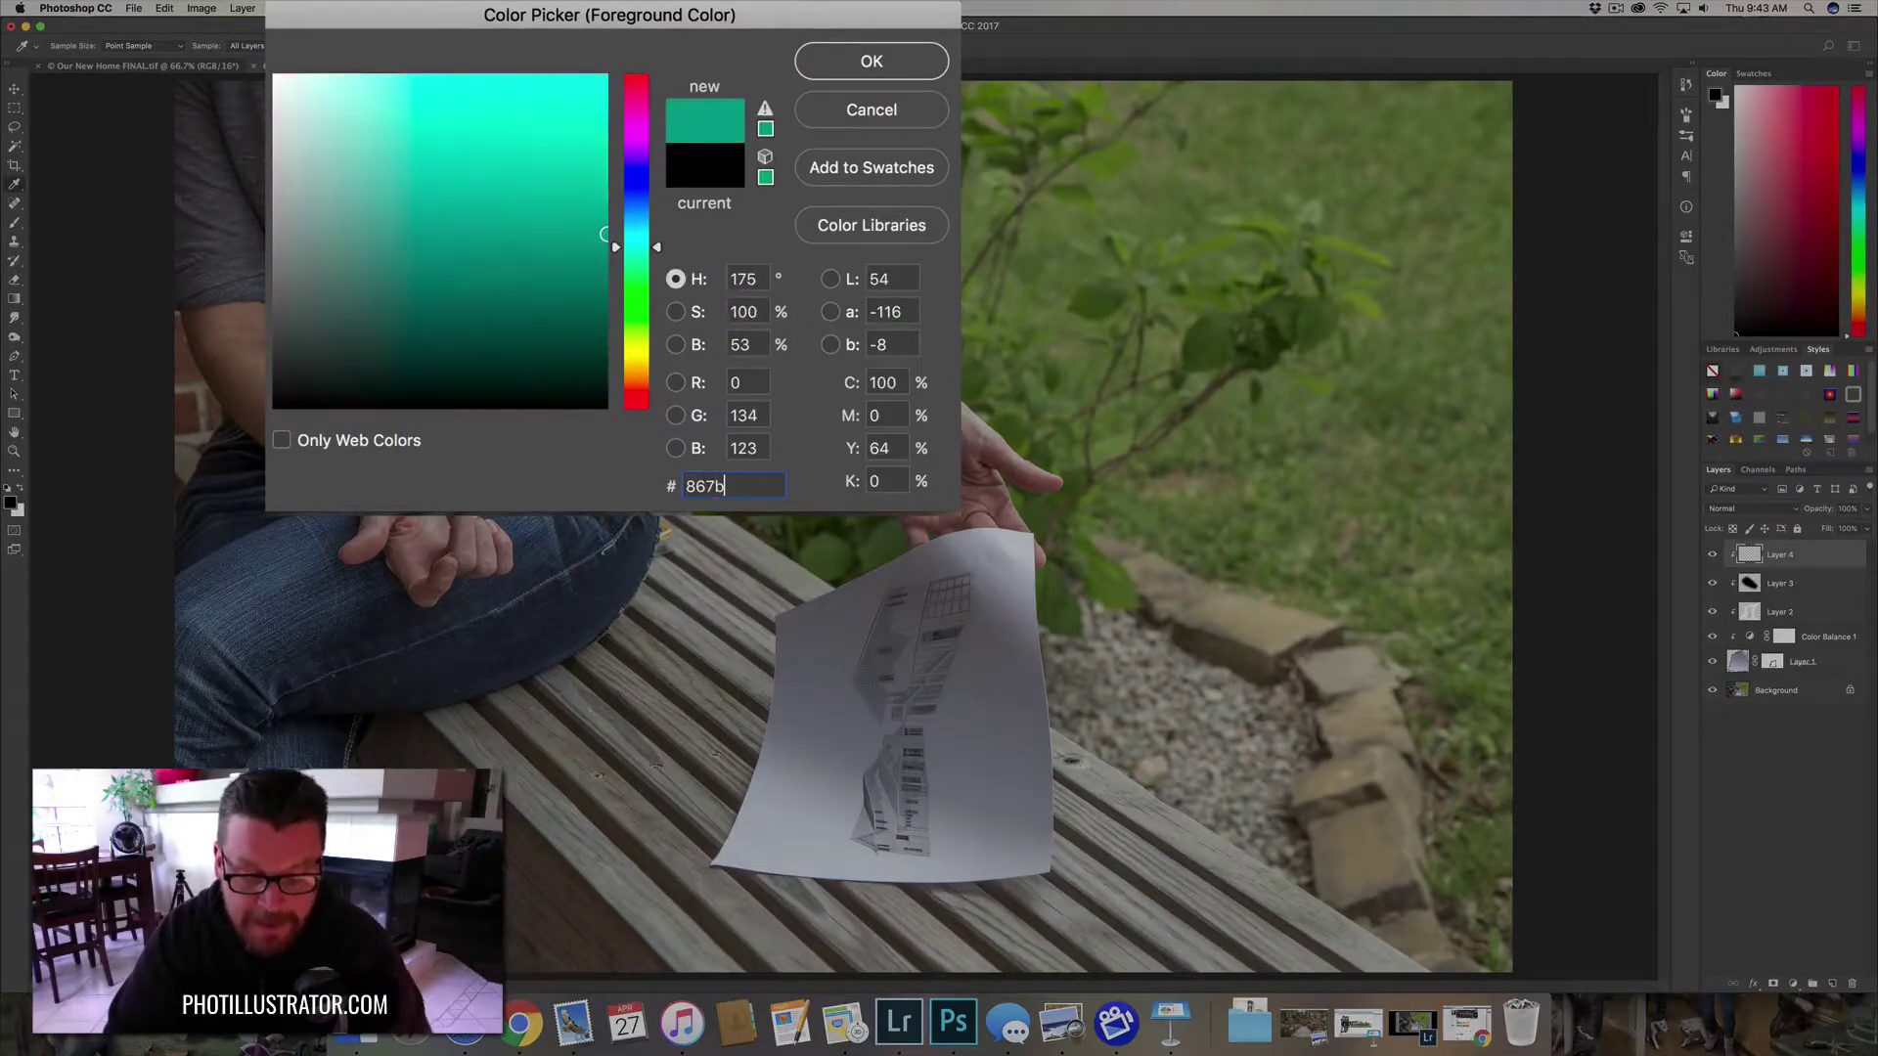
pyautogui.write('00')
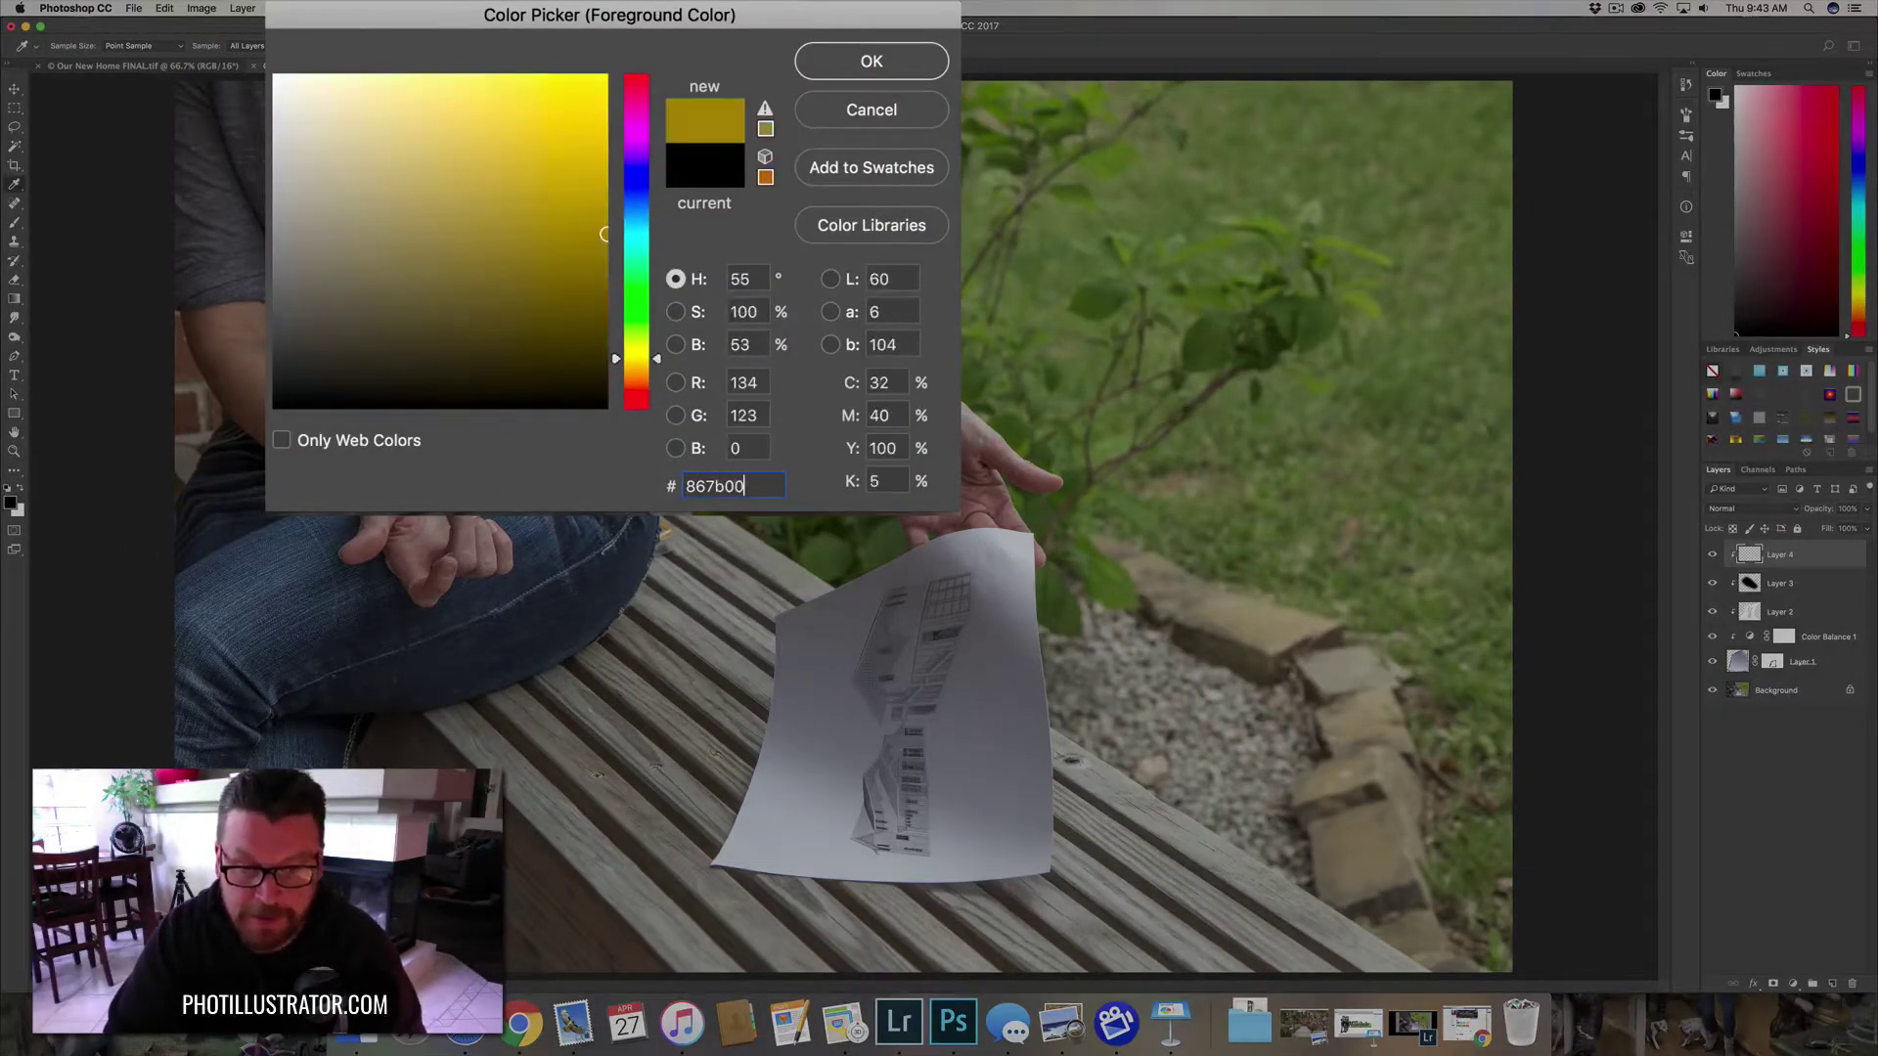
pyautogui.click(875, 65)
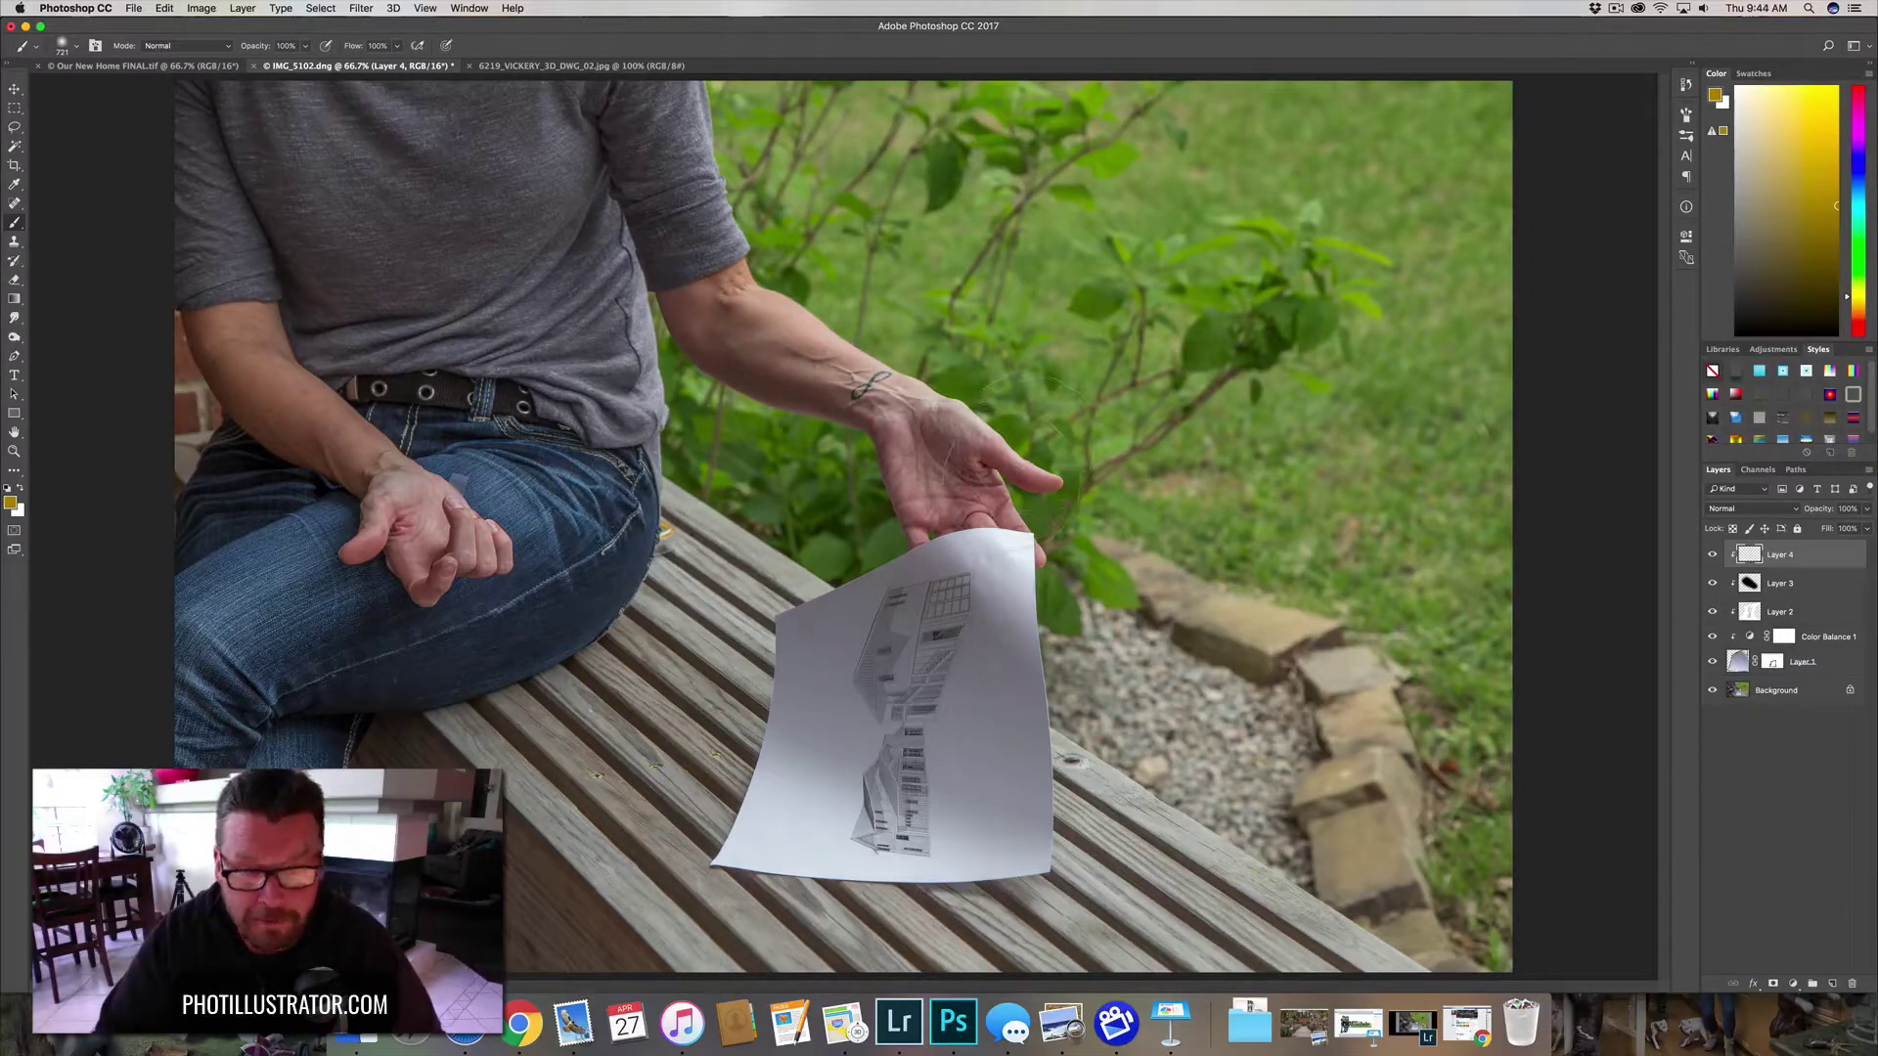
# - Paint olive-yellow on the paper's corners and bottom edge with an 805 px soft brush
pyautogui.moveTo(1022, 484); pyautogui.dragTo(1029, 505)
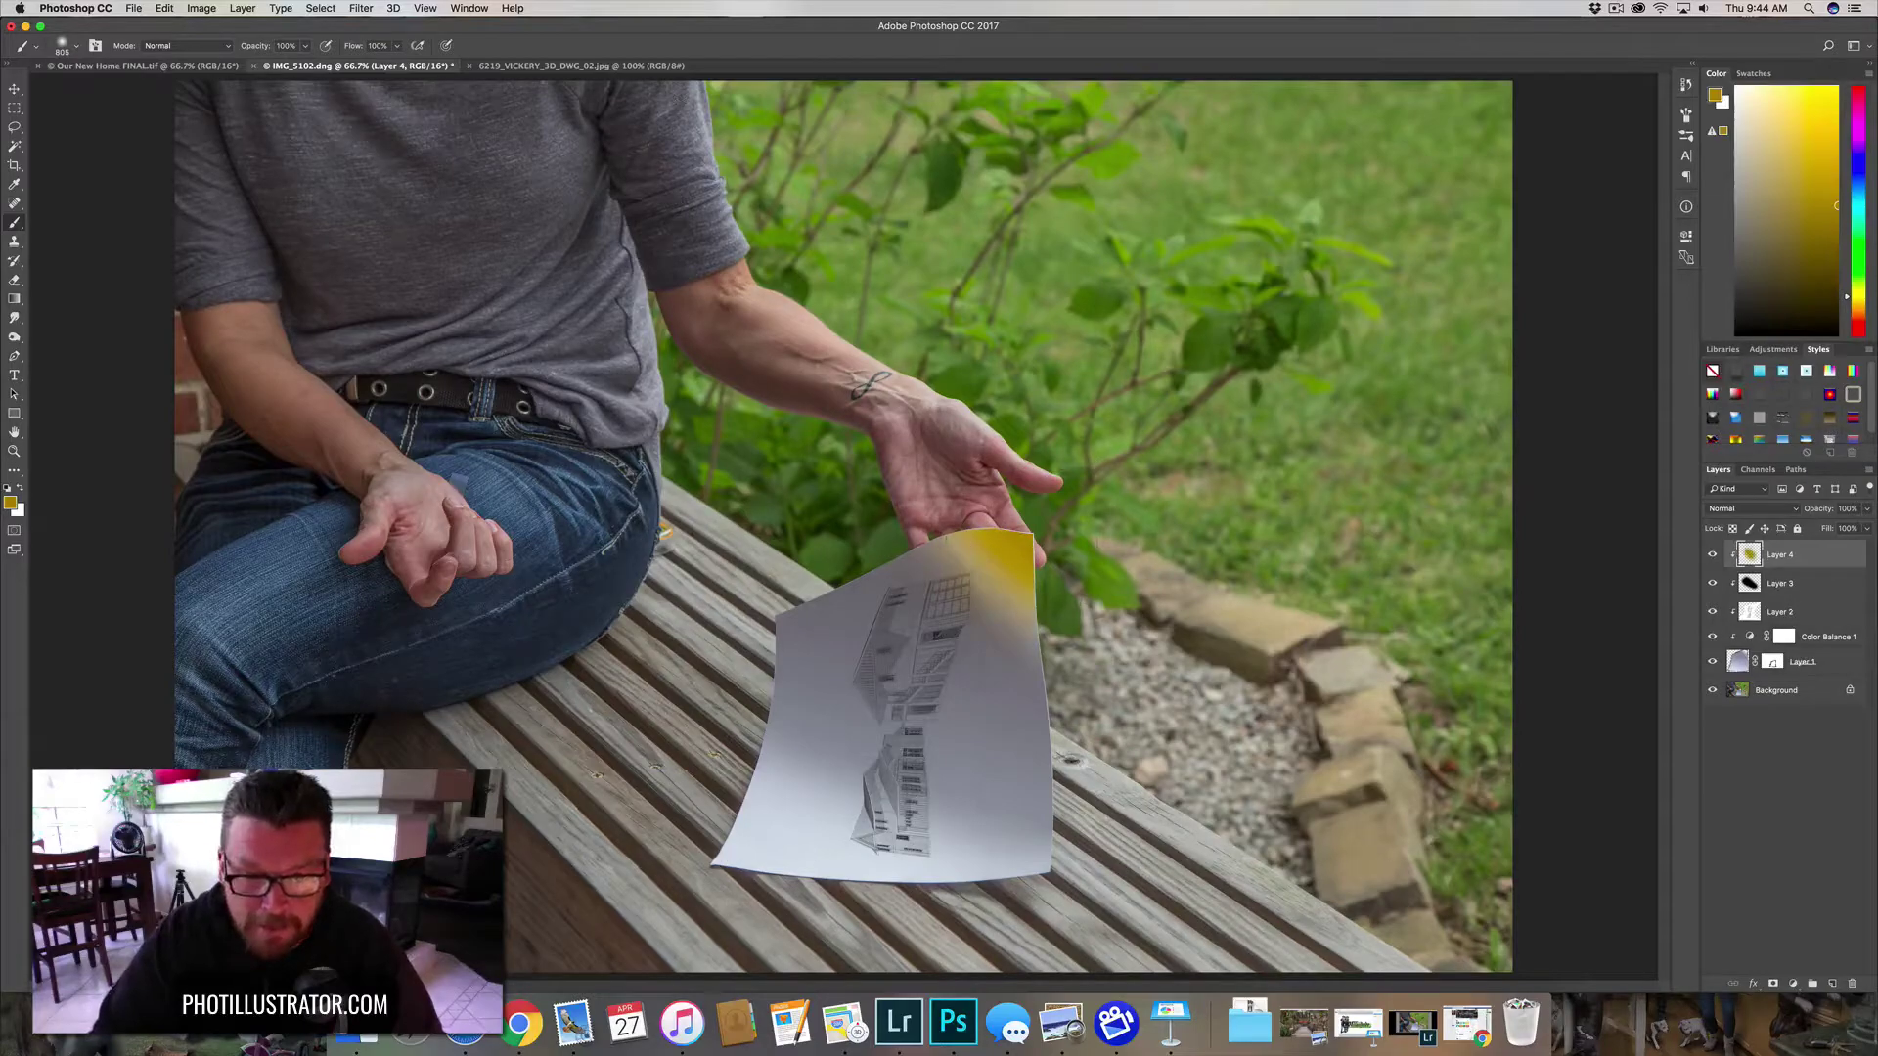
pyautogui.click(729, 851)
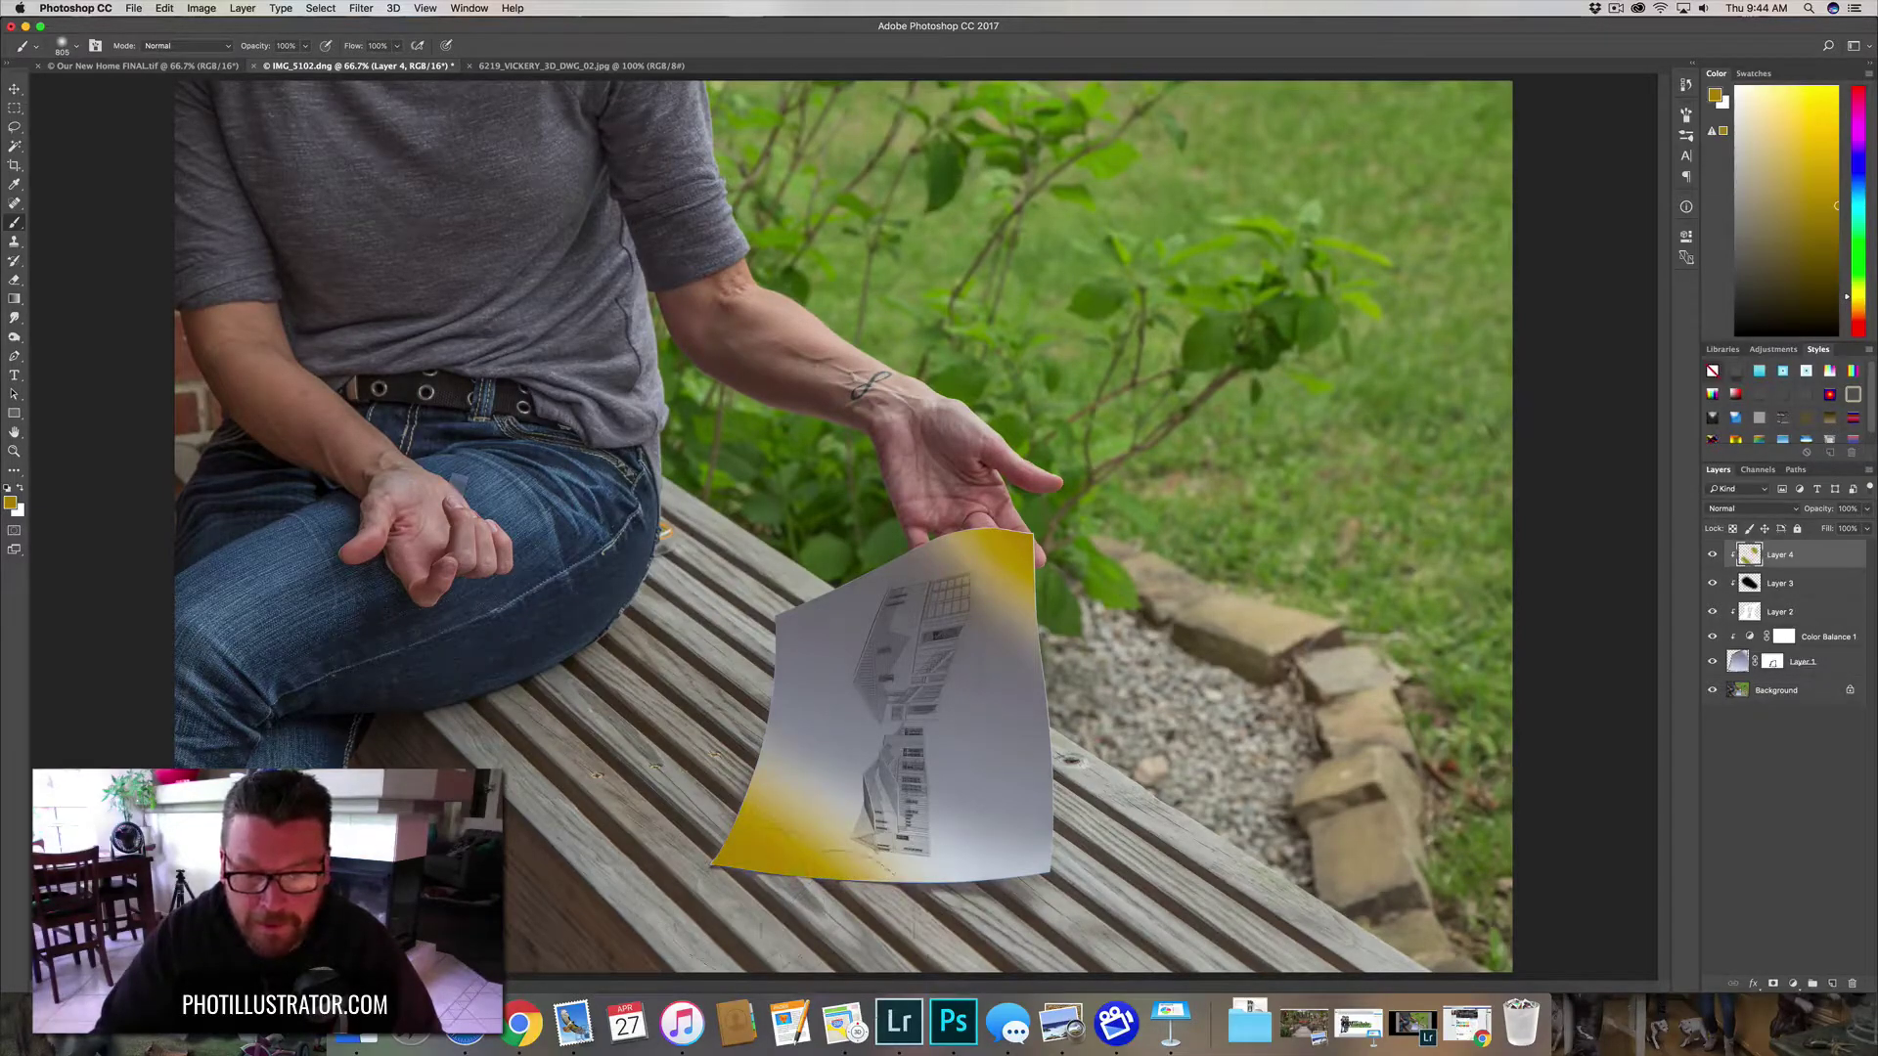
pyautogui.click(861, 800)
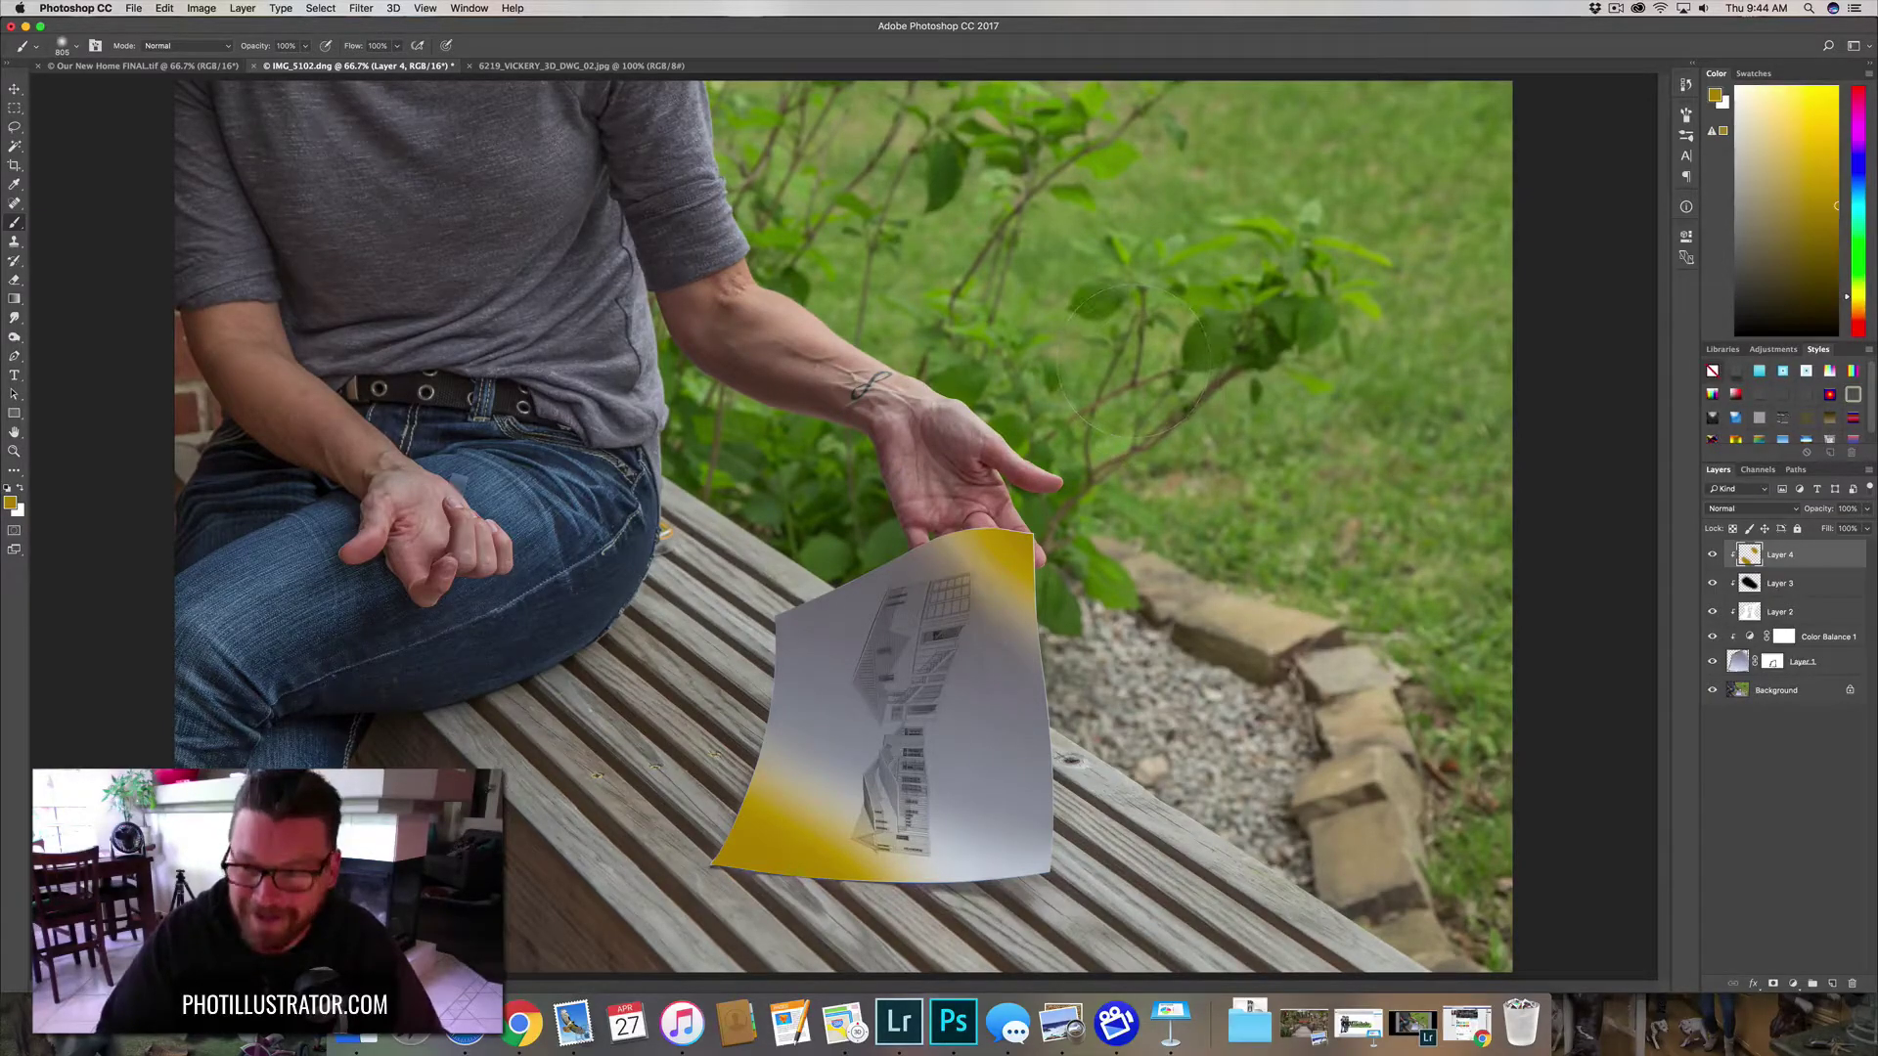
# - Set Layer 4 to Color Dodge and drop its opacity to roughly a third
pyautogui.click(1776, 511)
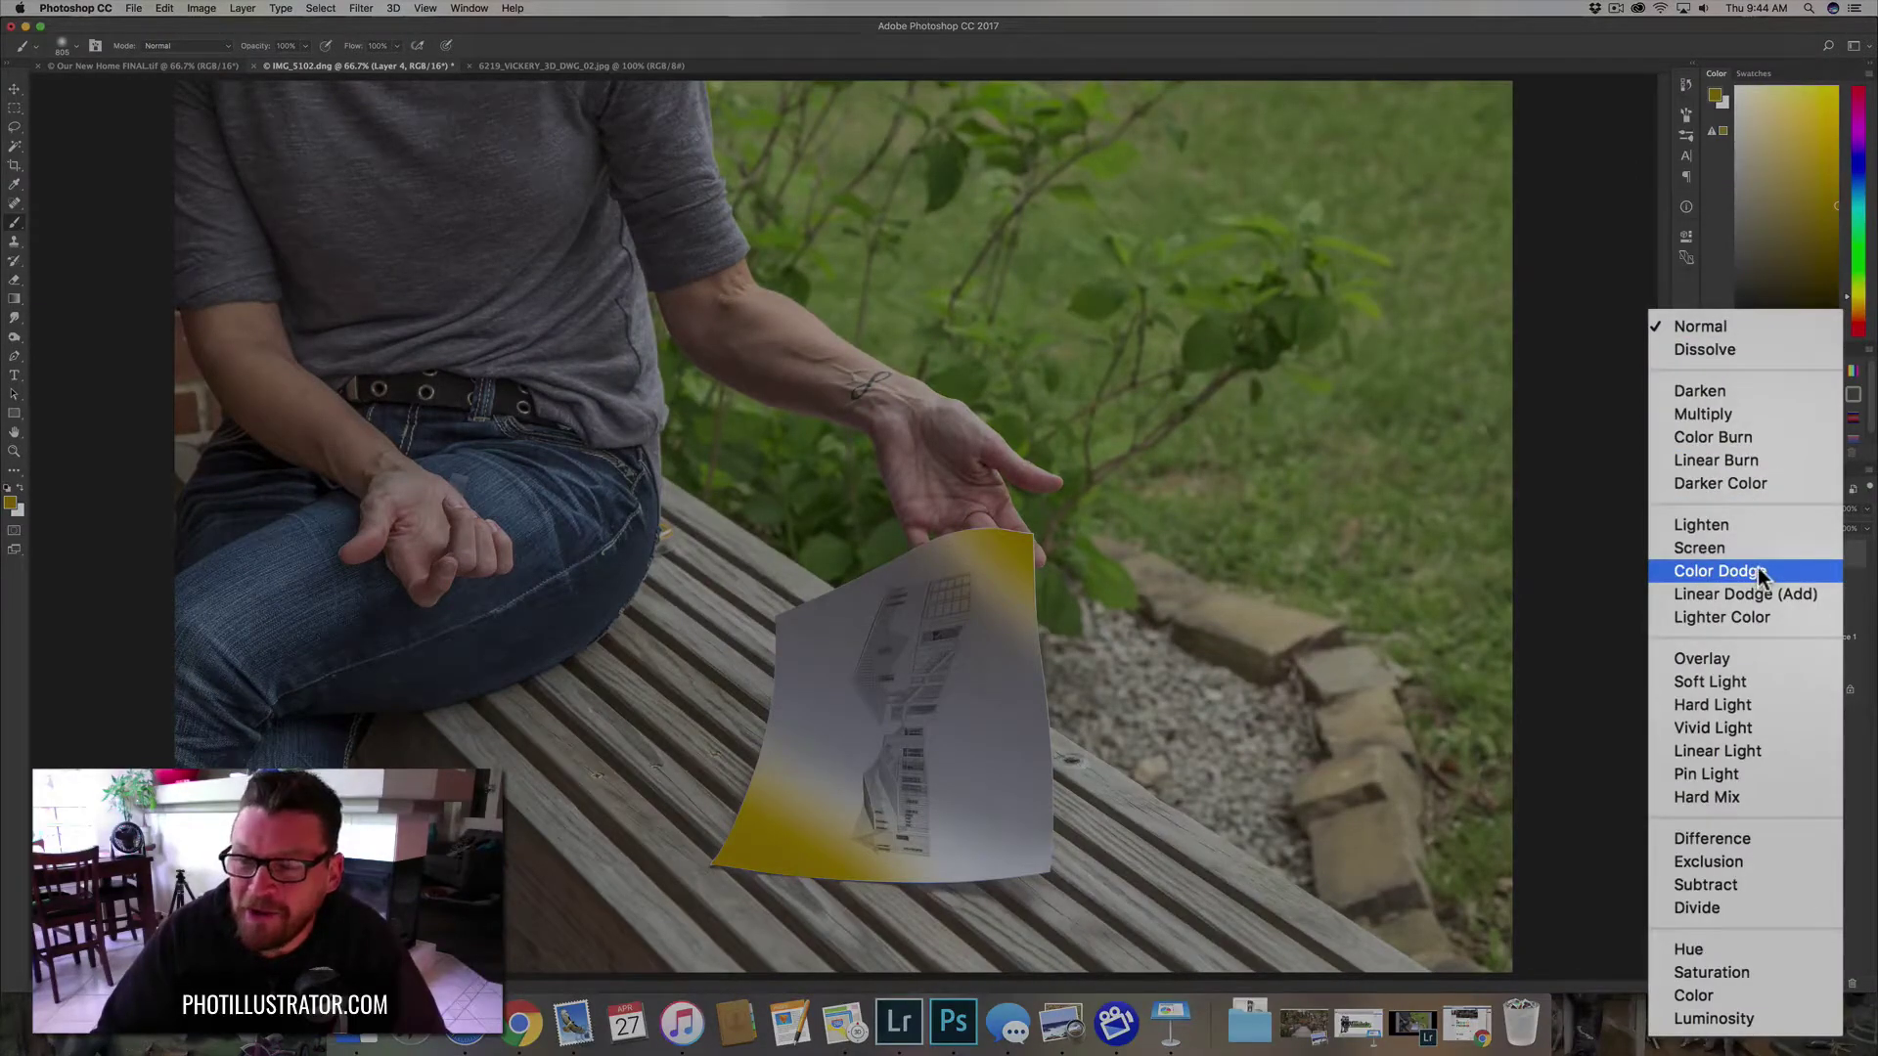
pyautogui.click(1757, 570)
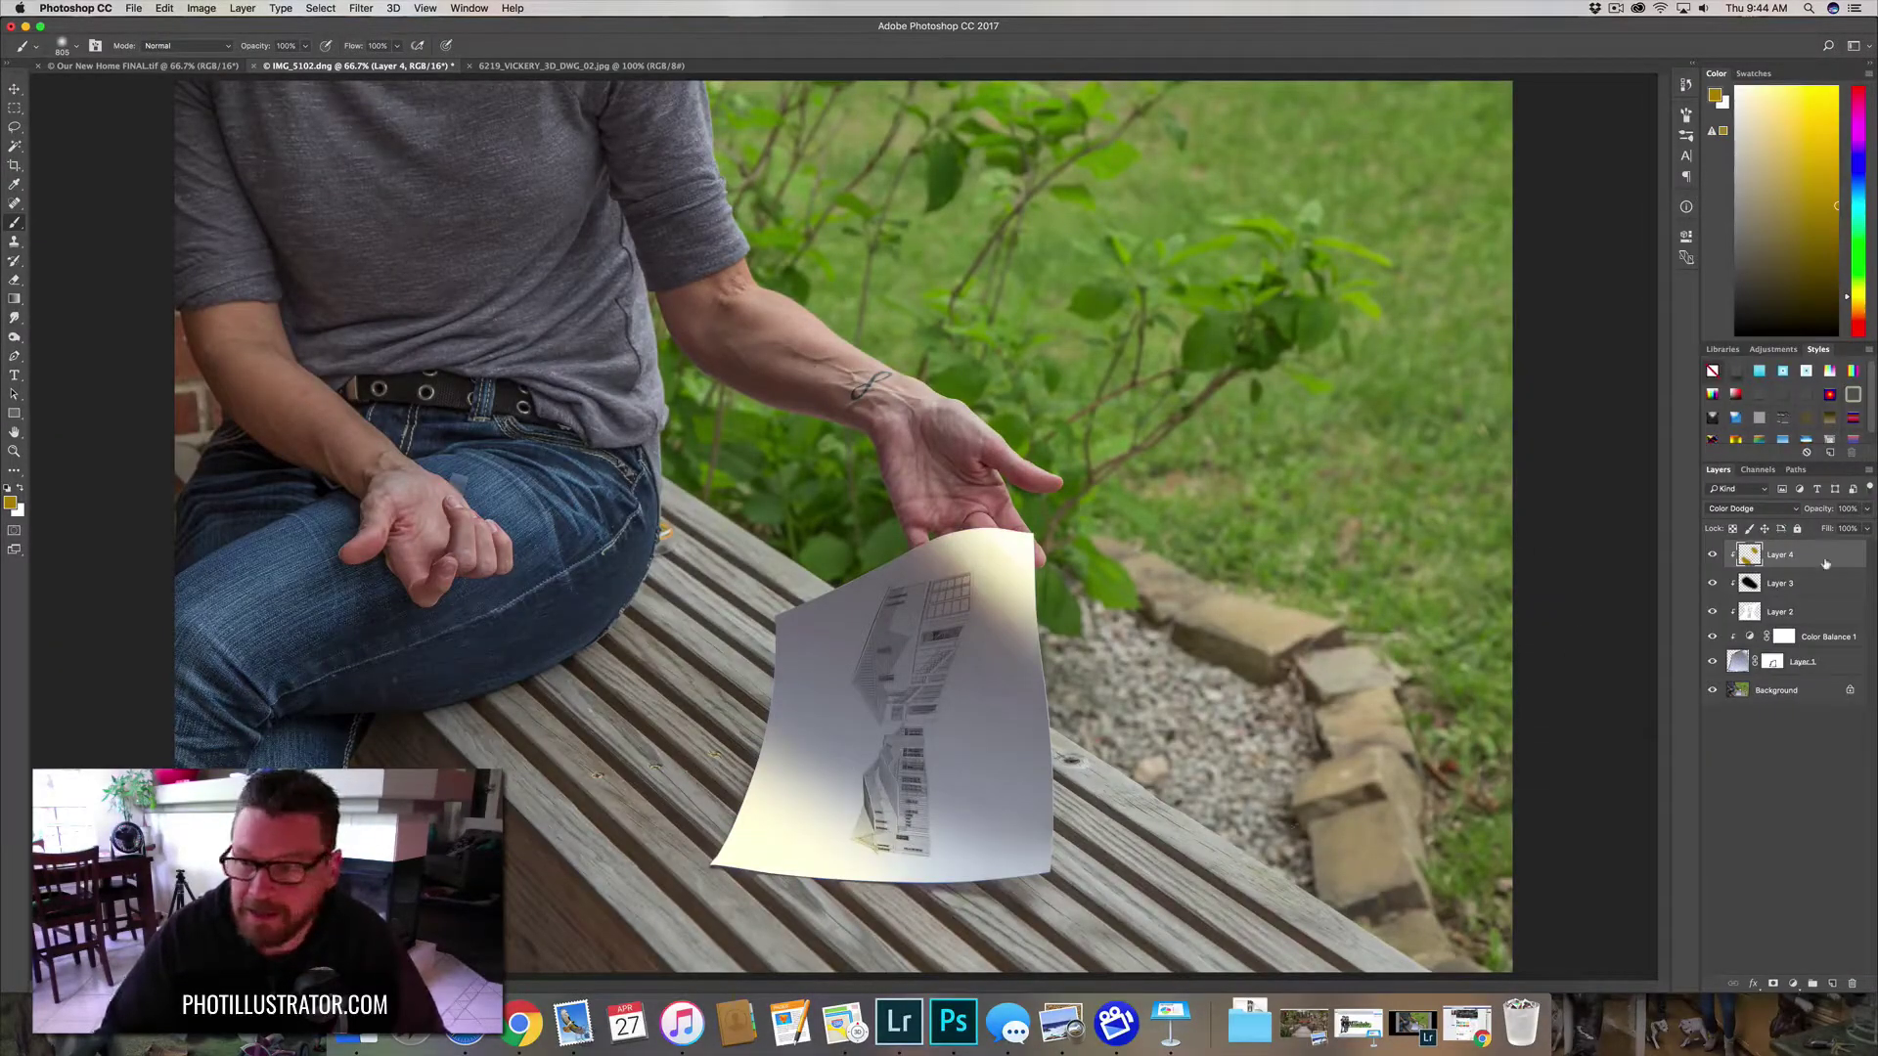
pyautogui.click(1866, 509)
pyautogui.moveTo(1866, 529); pyautogui.dragTo(1818, 533)
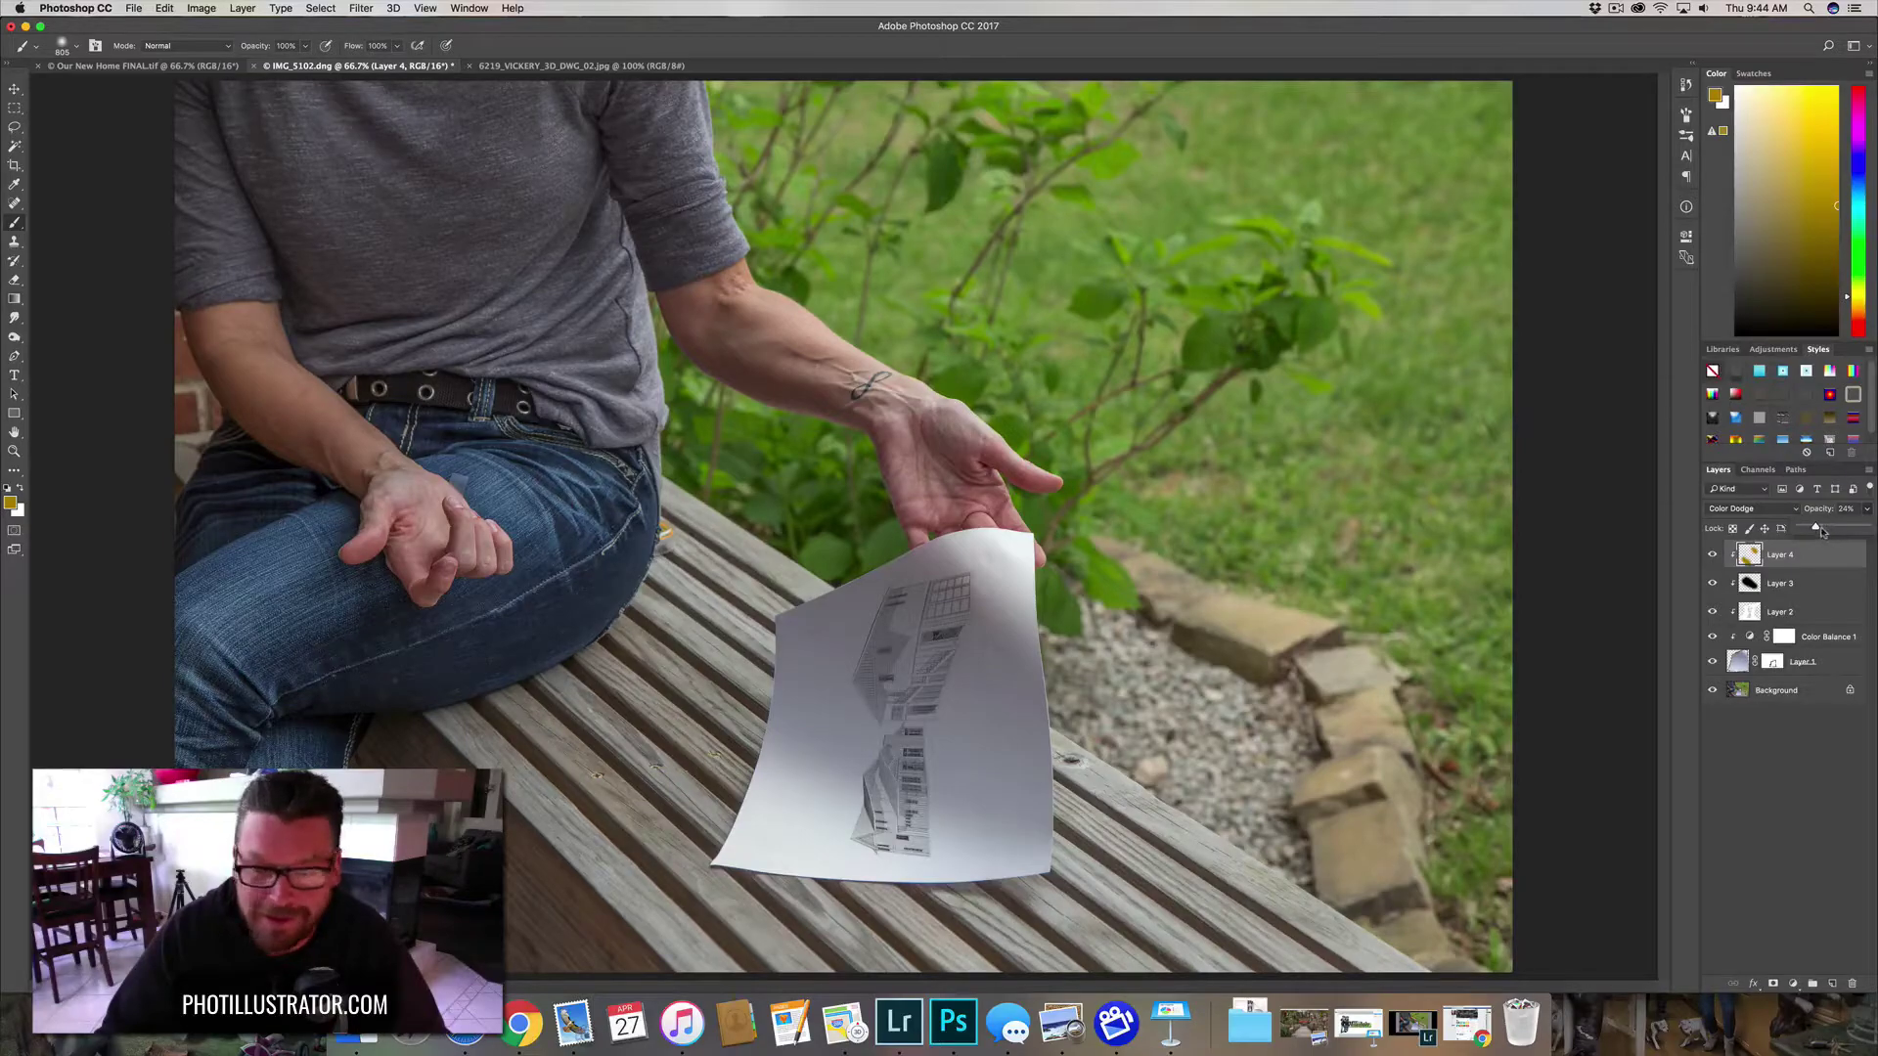
pyautogui.moveTo(1822, 532); pyautogui.dragTo(1823, 533)
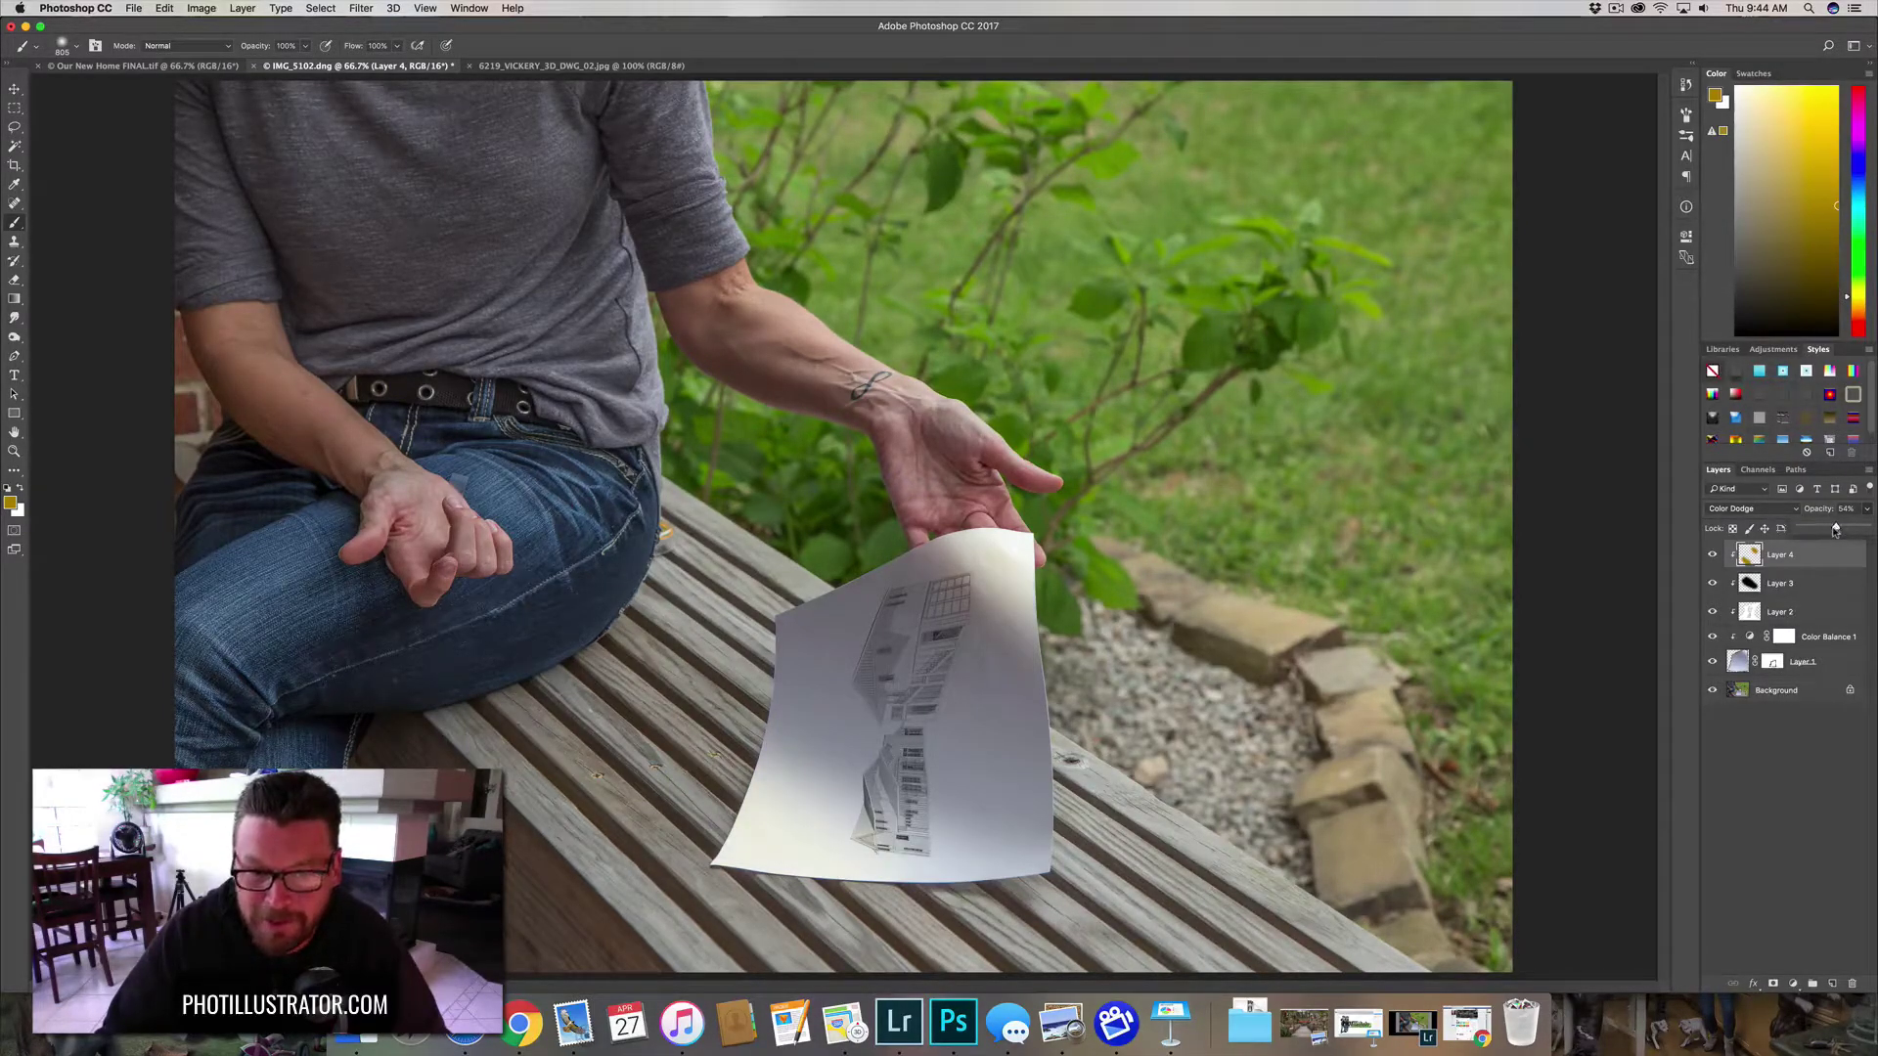
pyautogui.moveTo(1833, 529); pyautogui.dragTo(1818, 530)
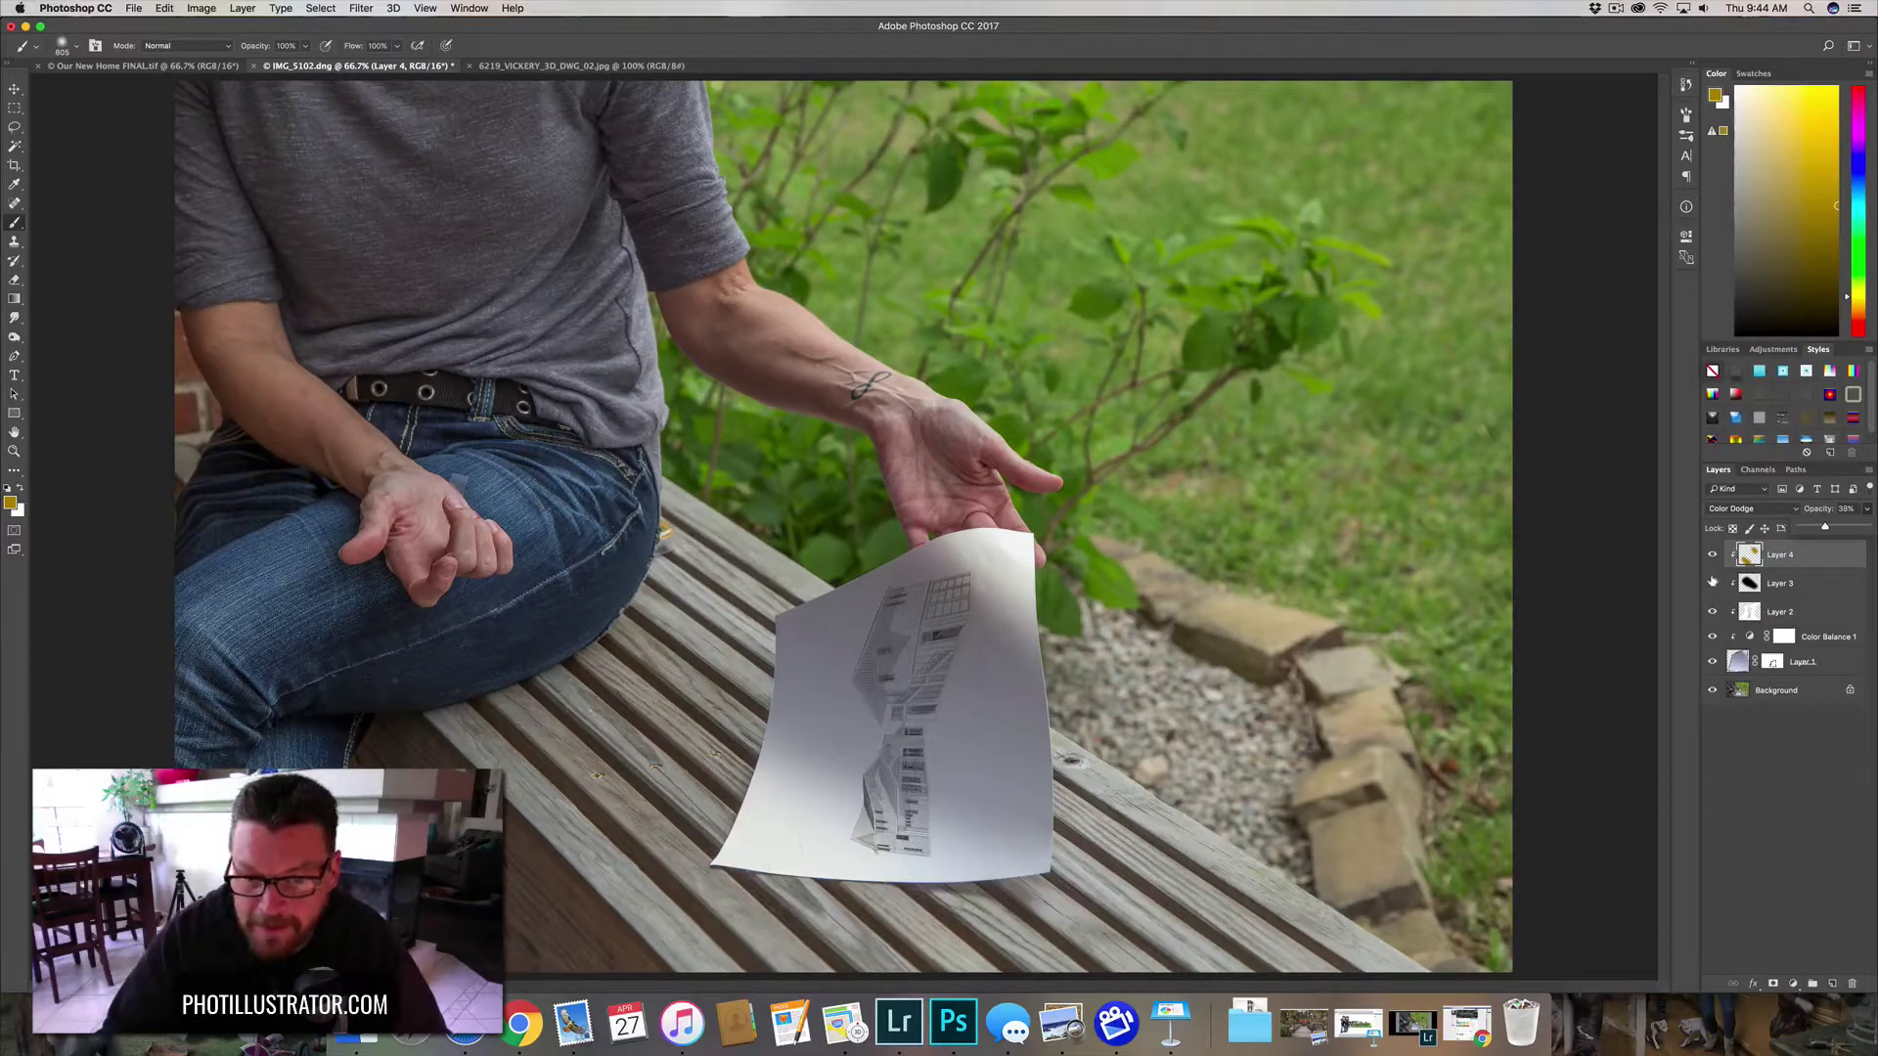
# - Softly erase parts of the drawing with a 758 px eraser at 16% opacity
pyautogui.press('e')
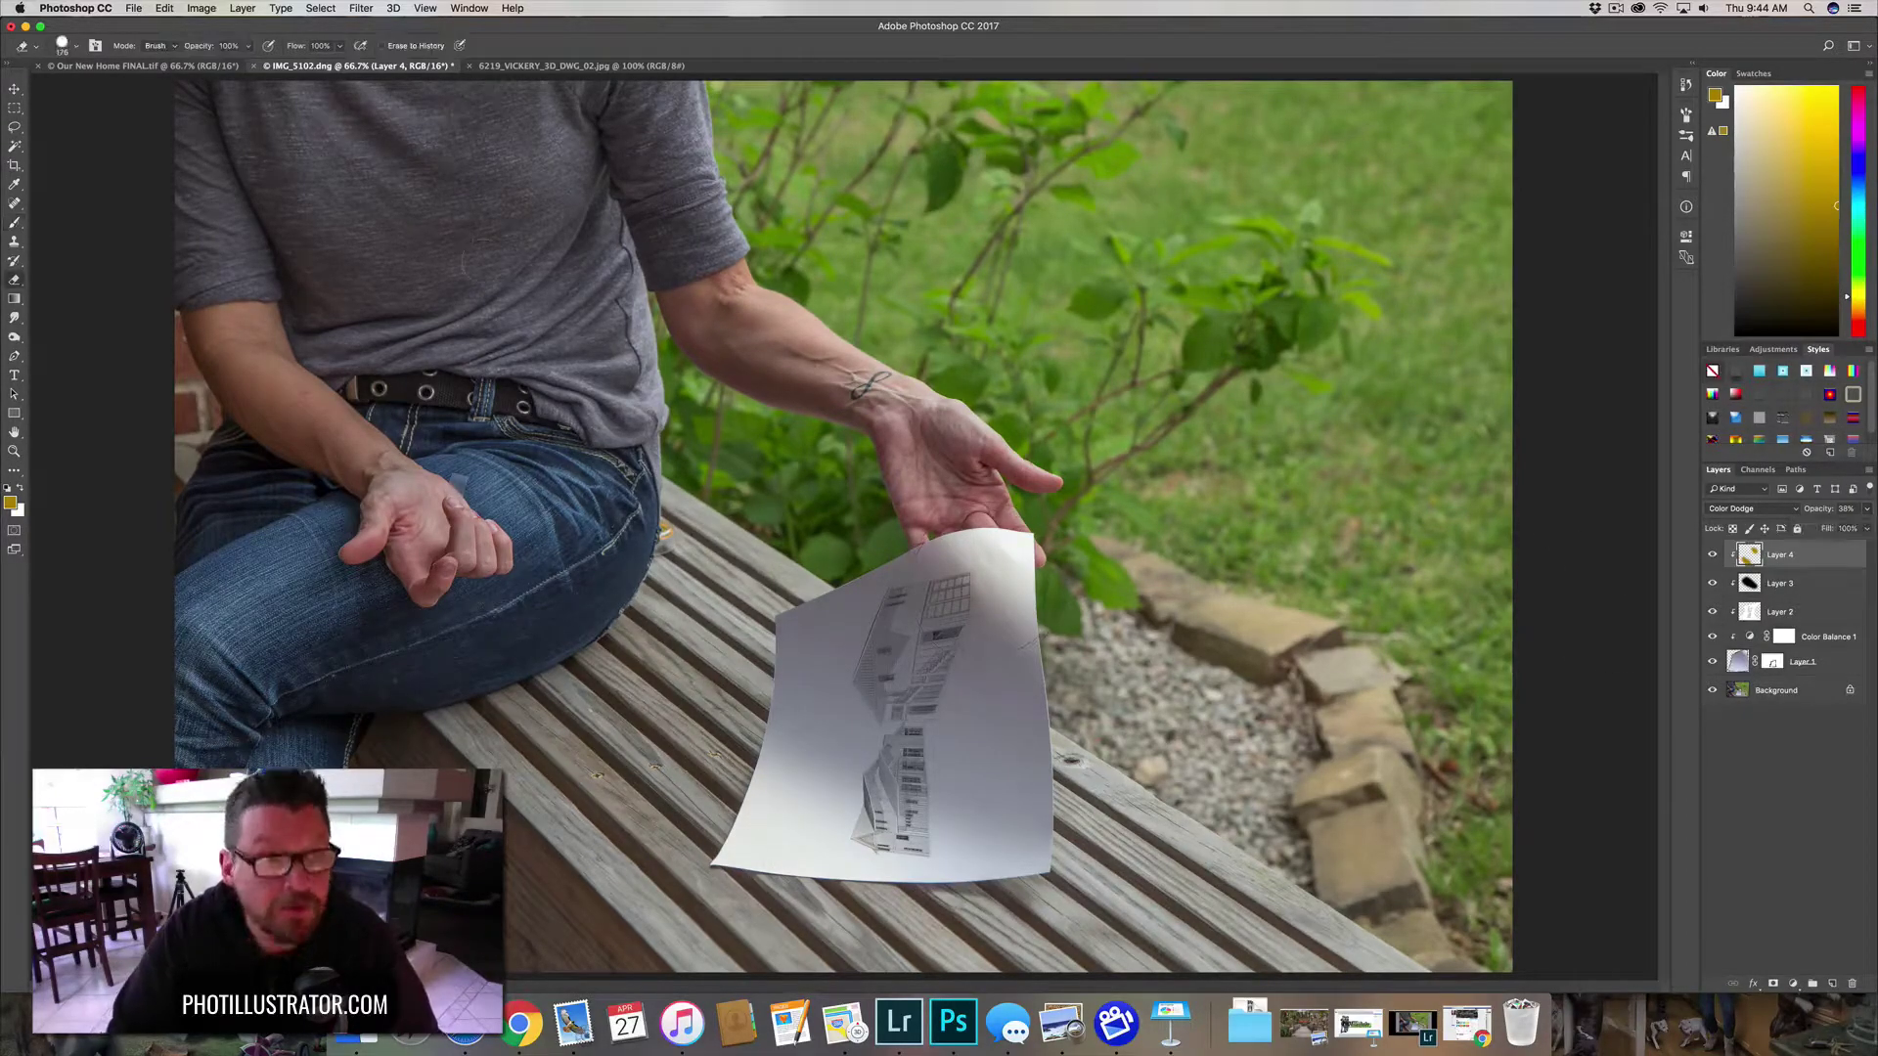
pyautogui.moveTo(249, 46); pyautogui.dragTo(193, 65)
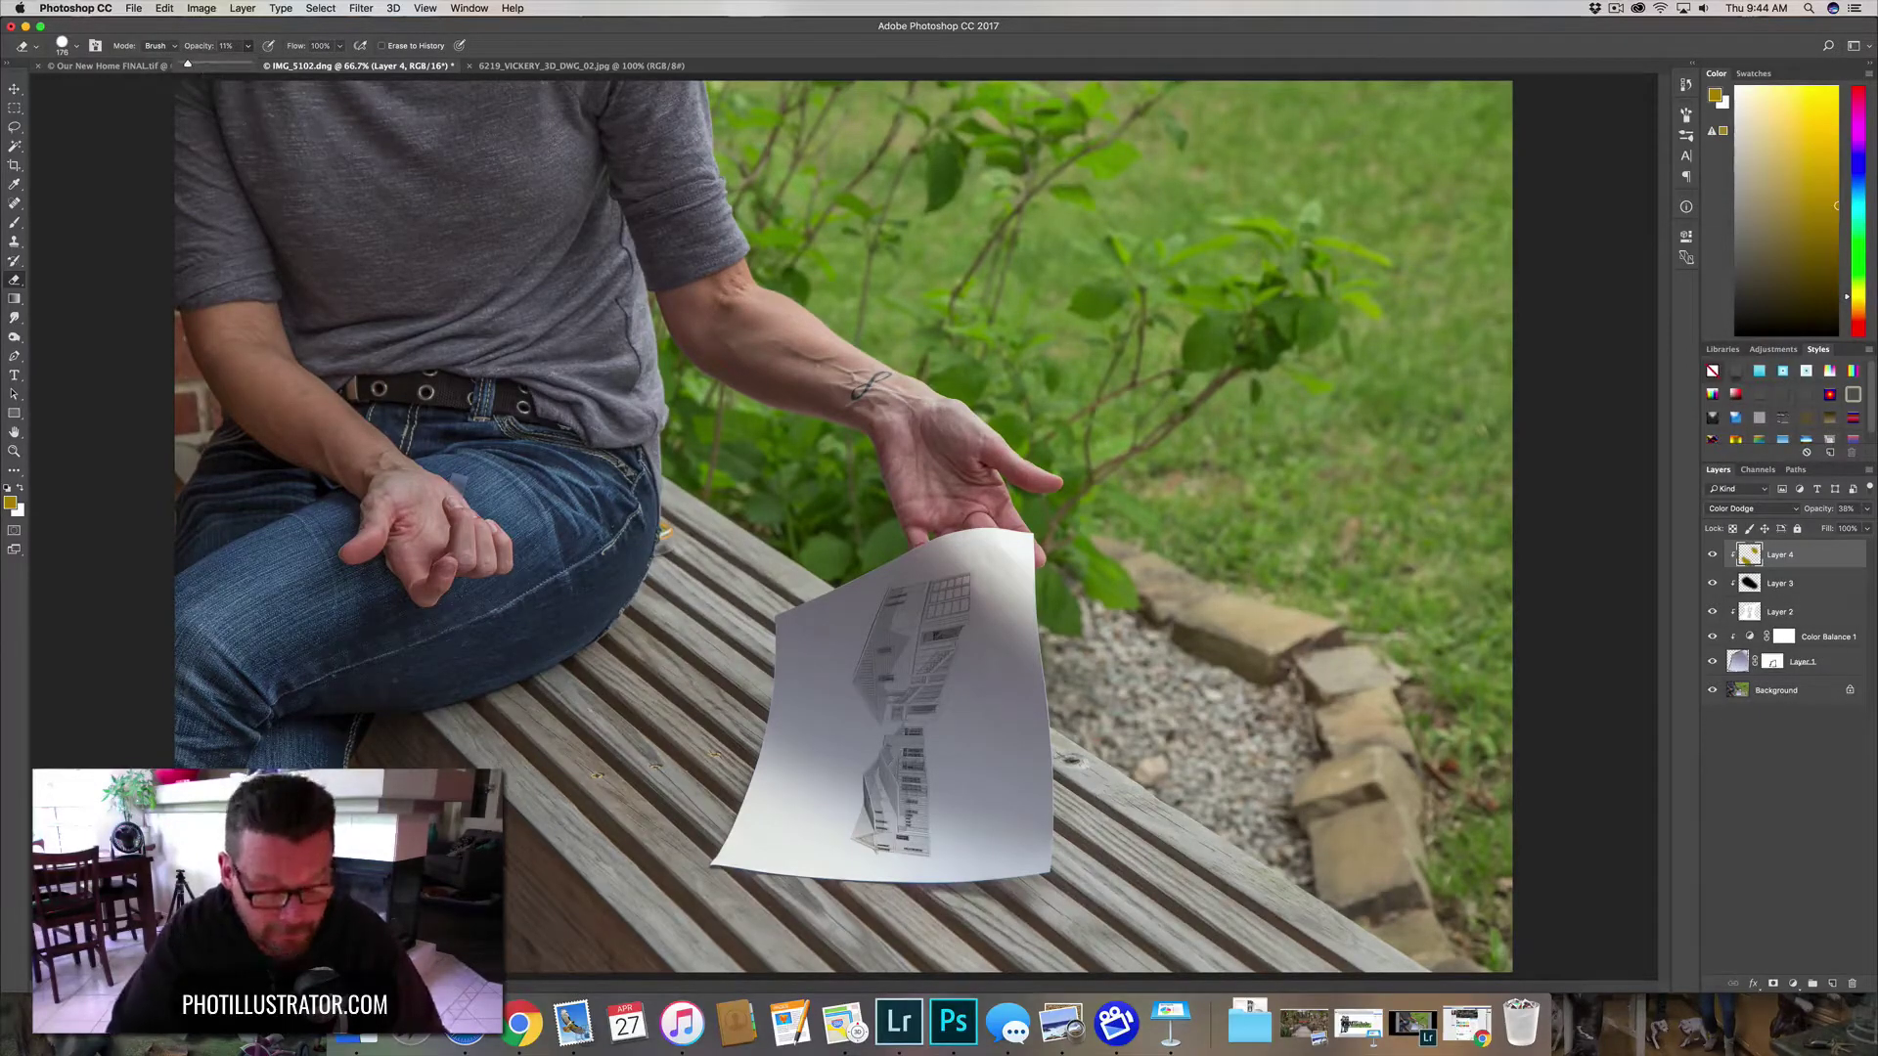
pyautogui.moveTo(1018, 453); pyautogui.dragTo(1040, 433)
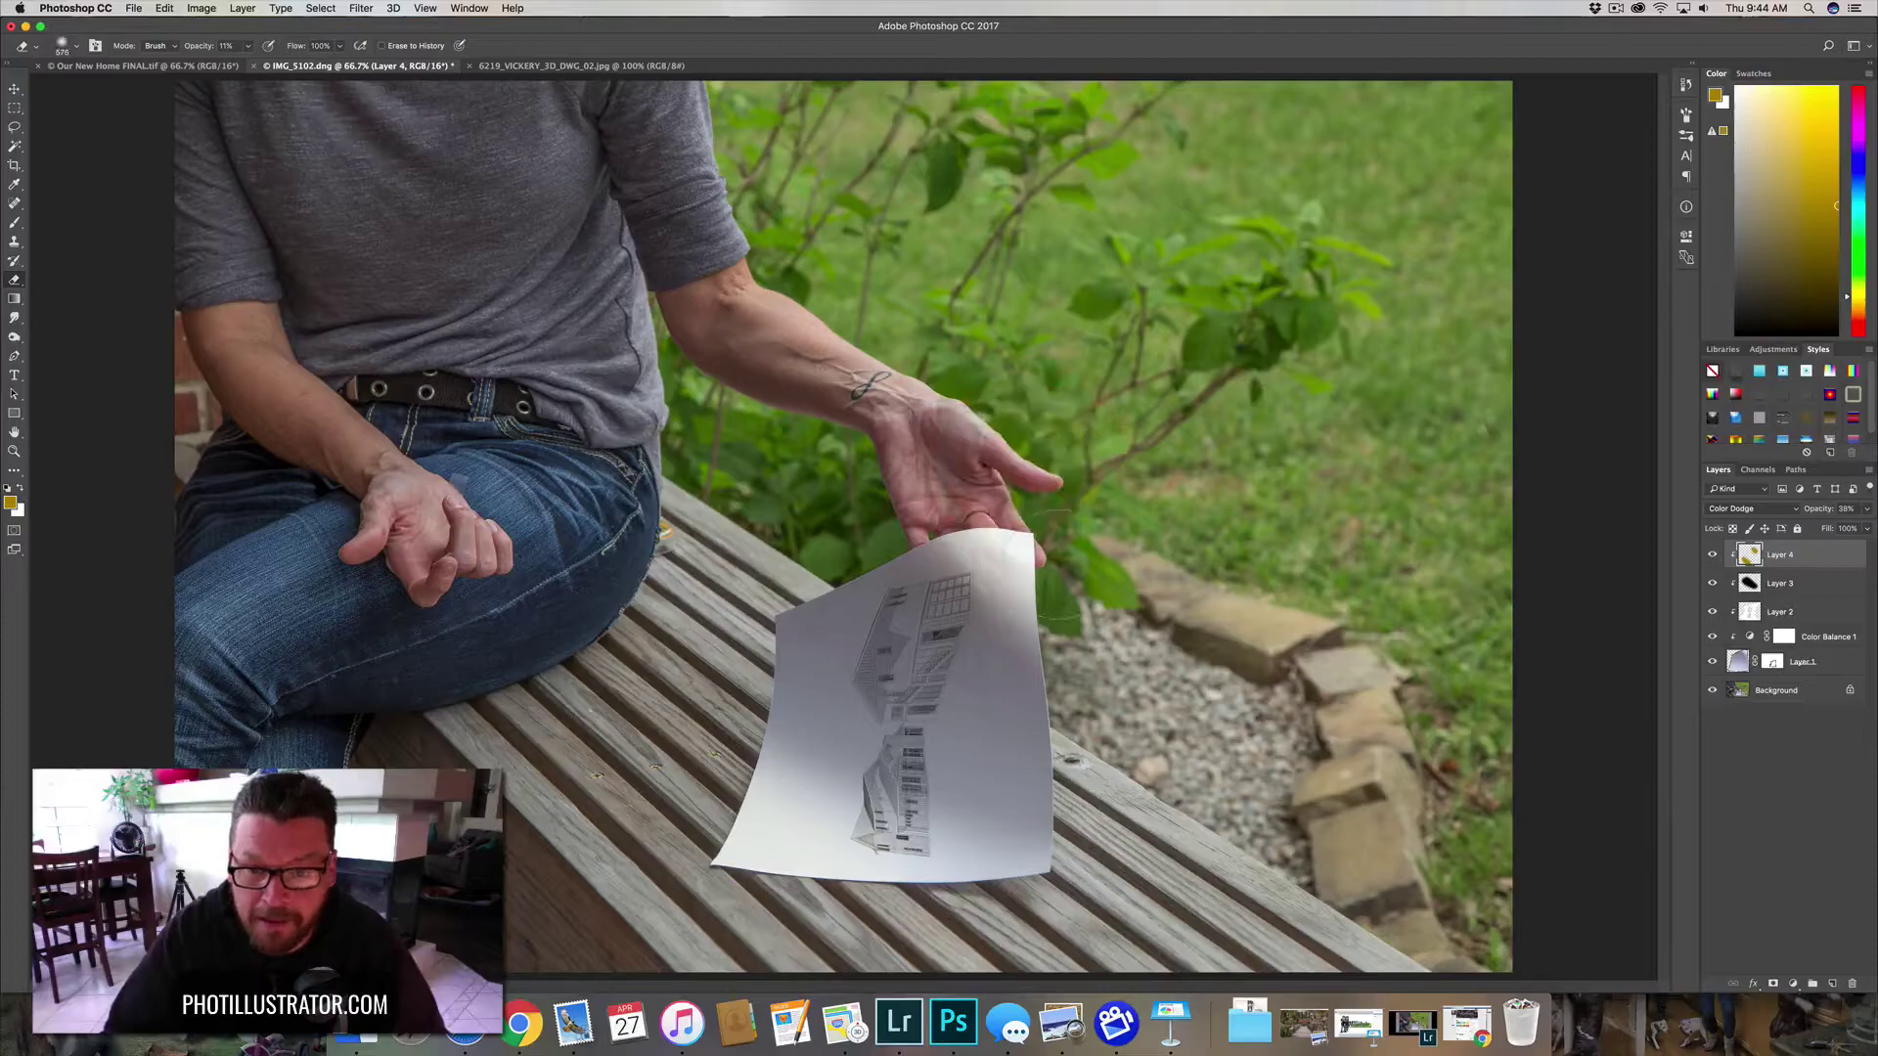
pyautogui.moveTo(1080, 553); pyautogui.dragTo(1112, 548)
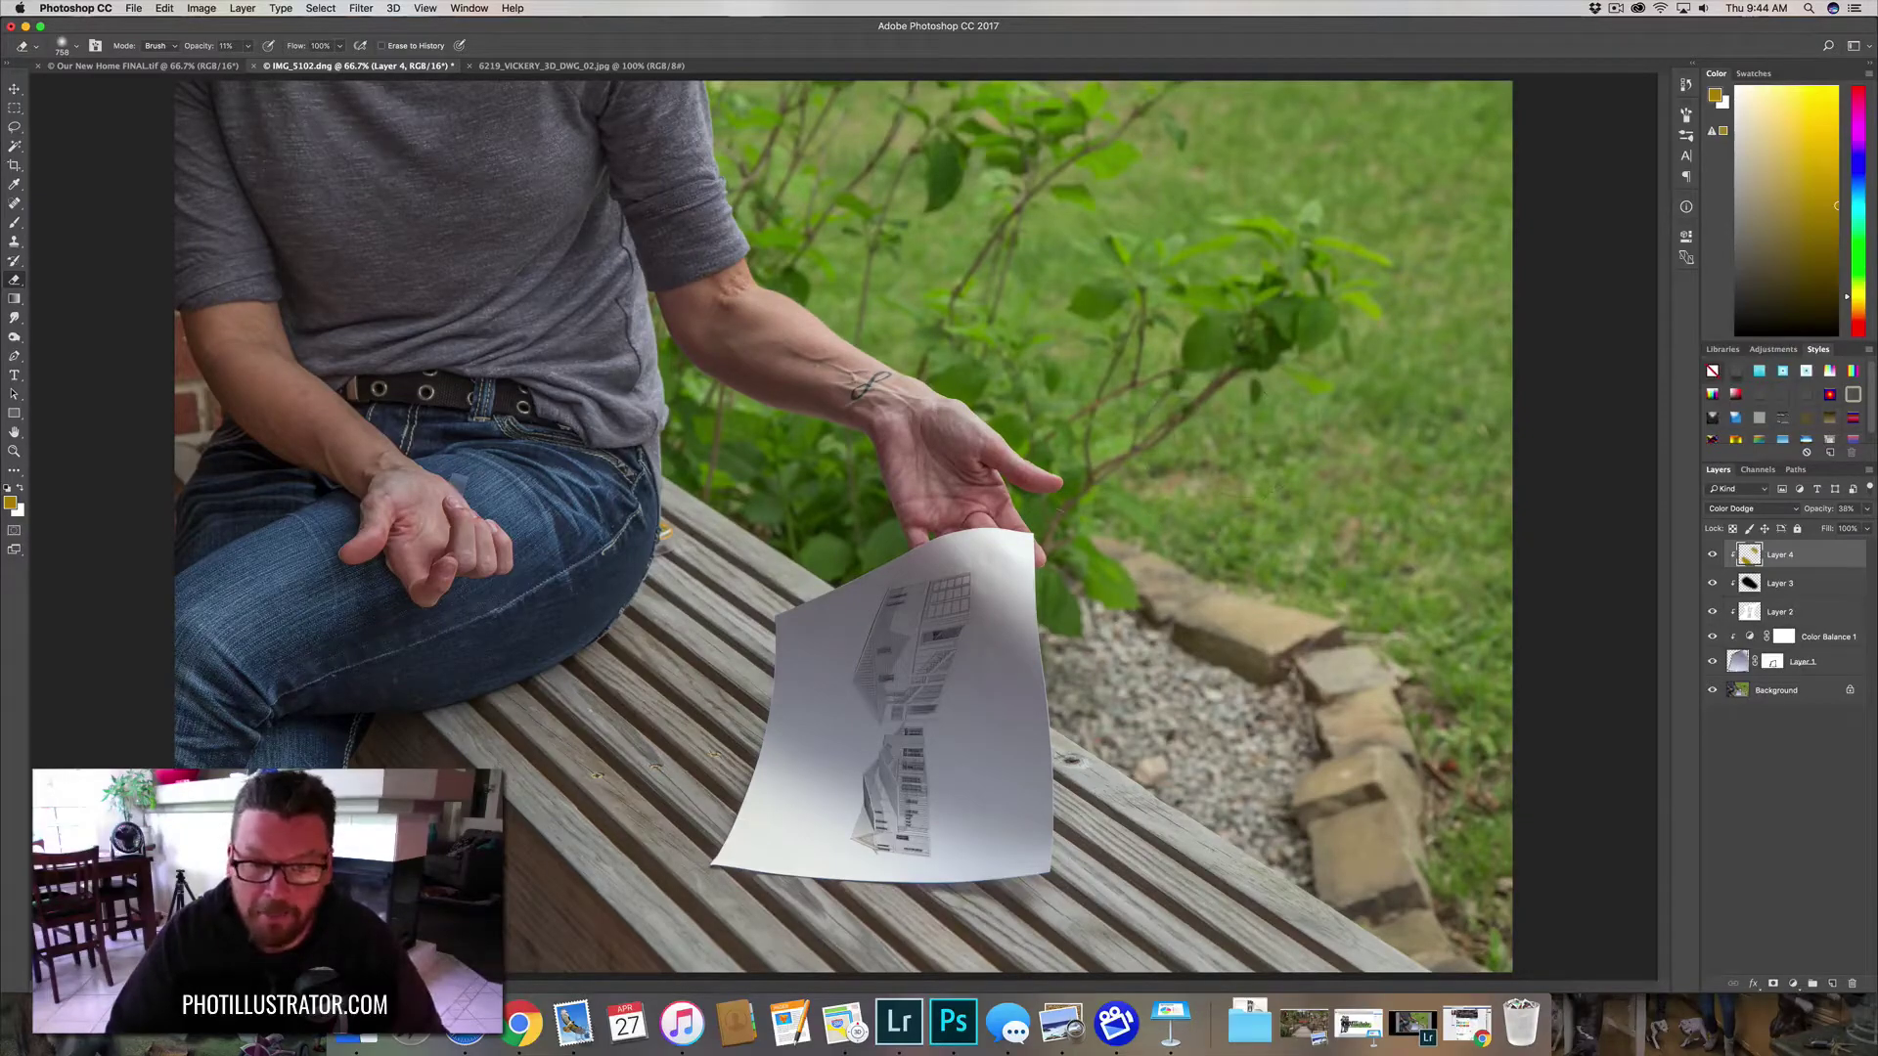
pyautogui.press('v')
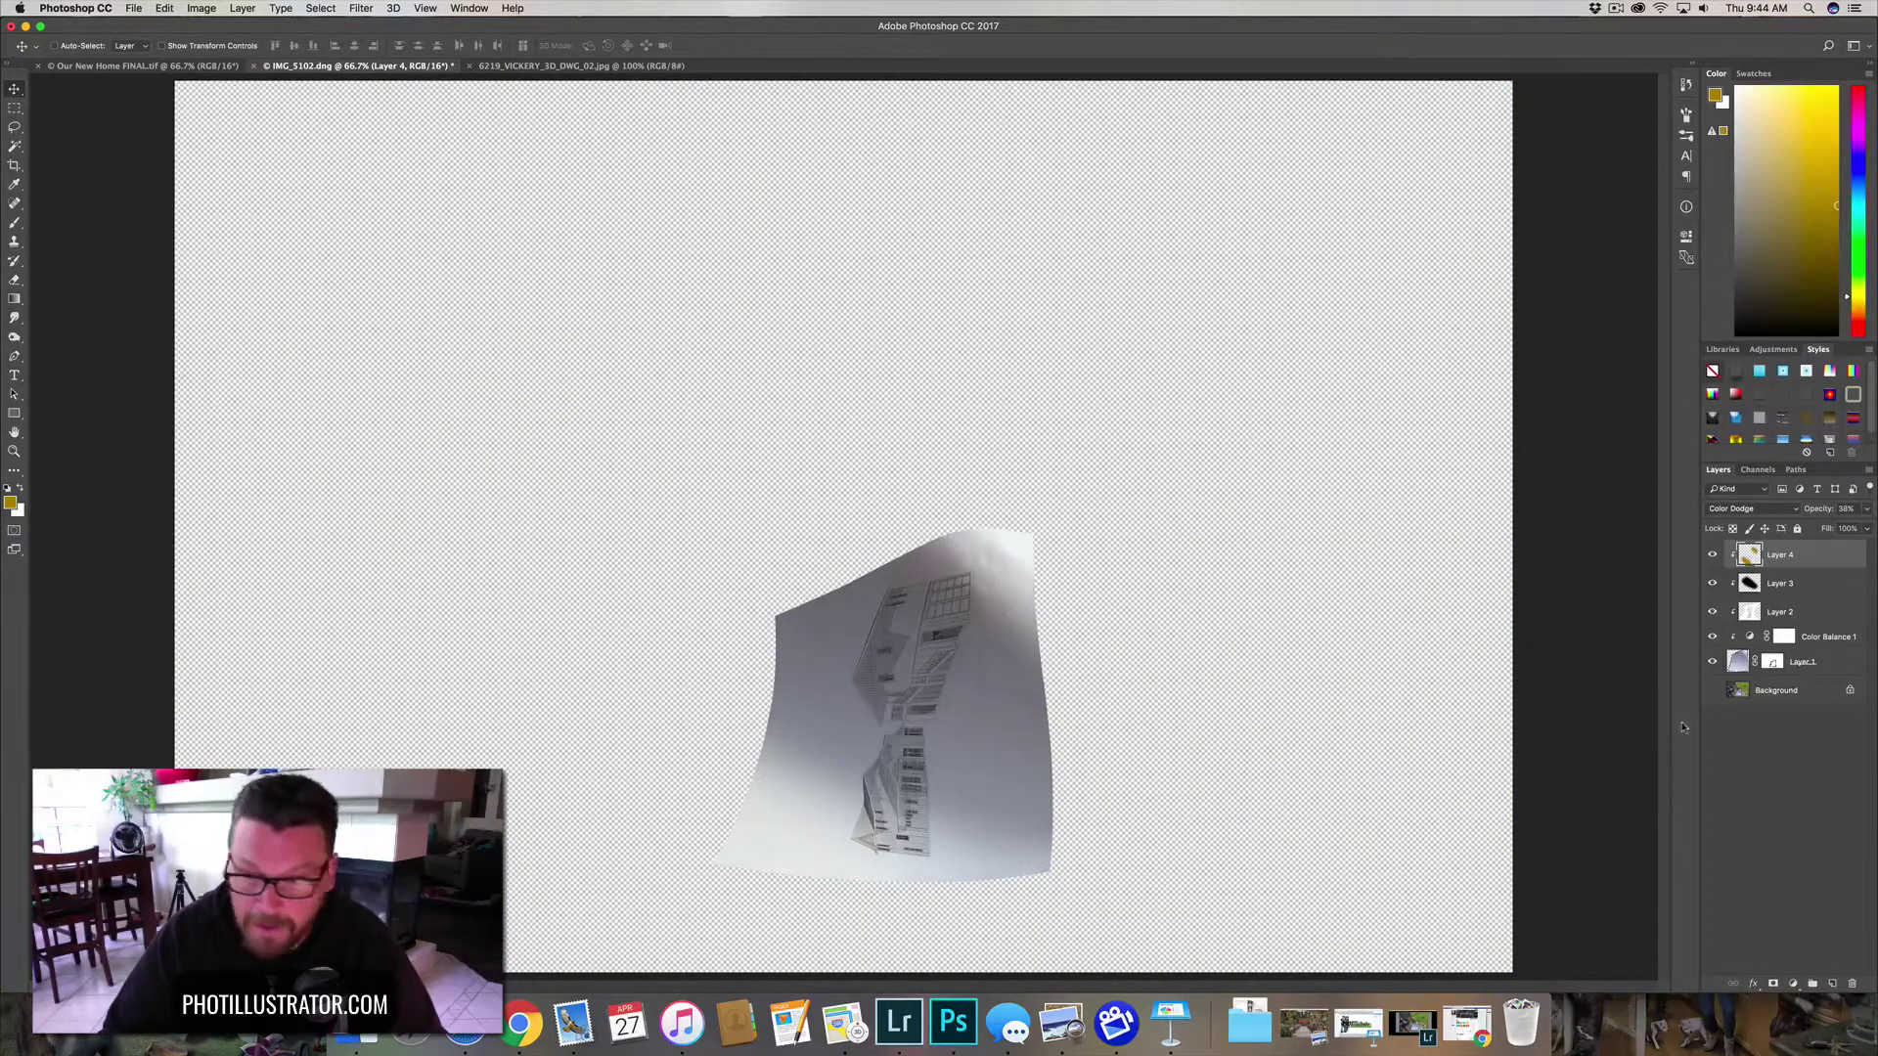
# - Show the background photo again and duplicate the blank paper Layer 1
pyautogui.click(1711, 692)
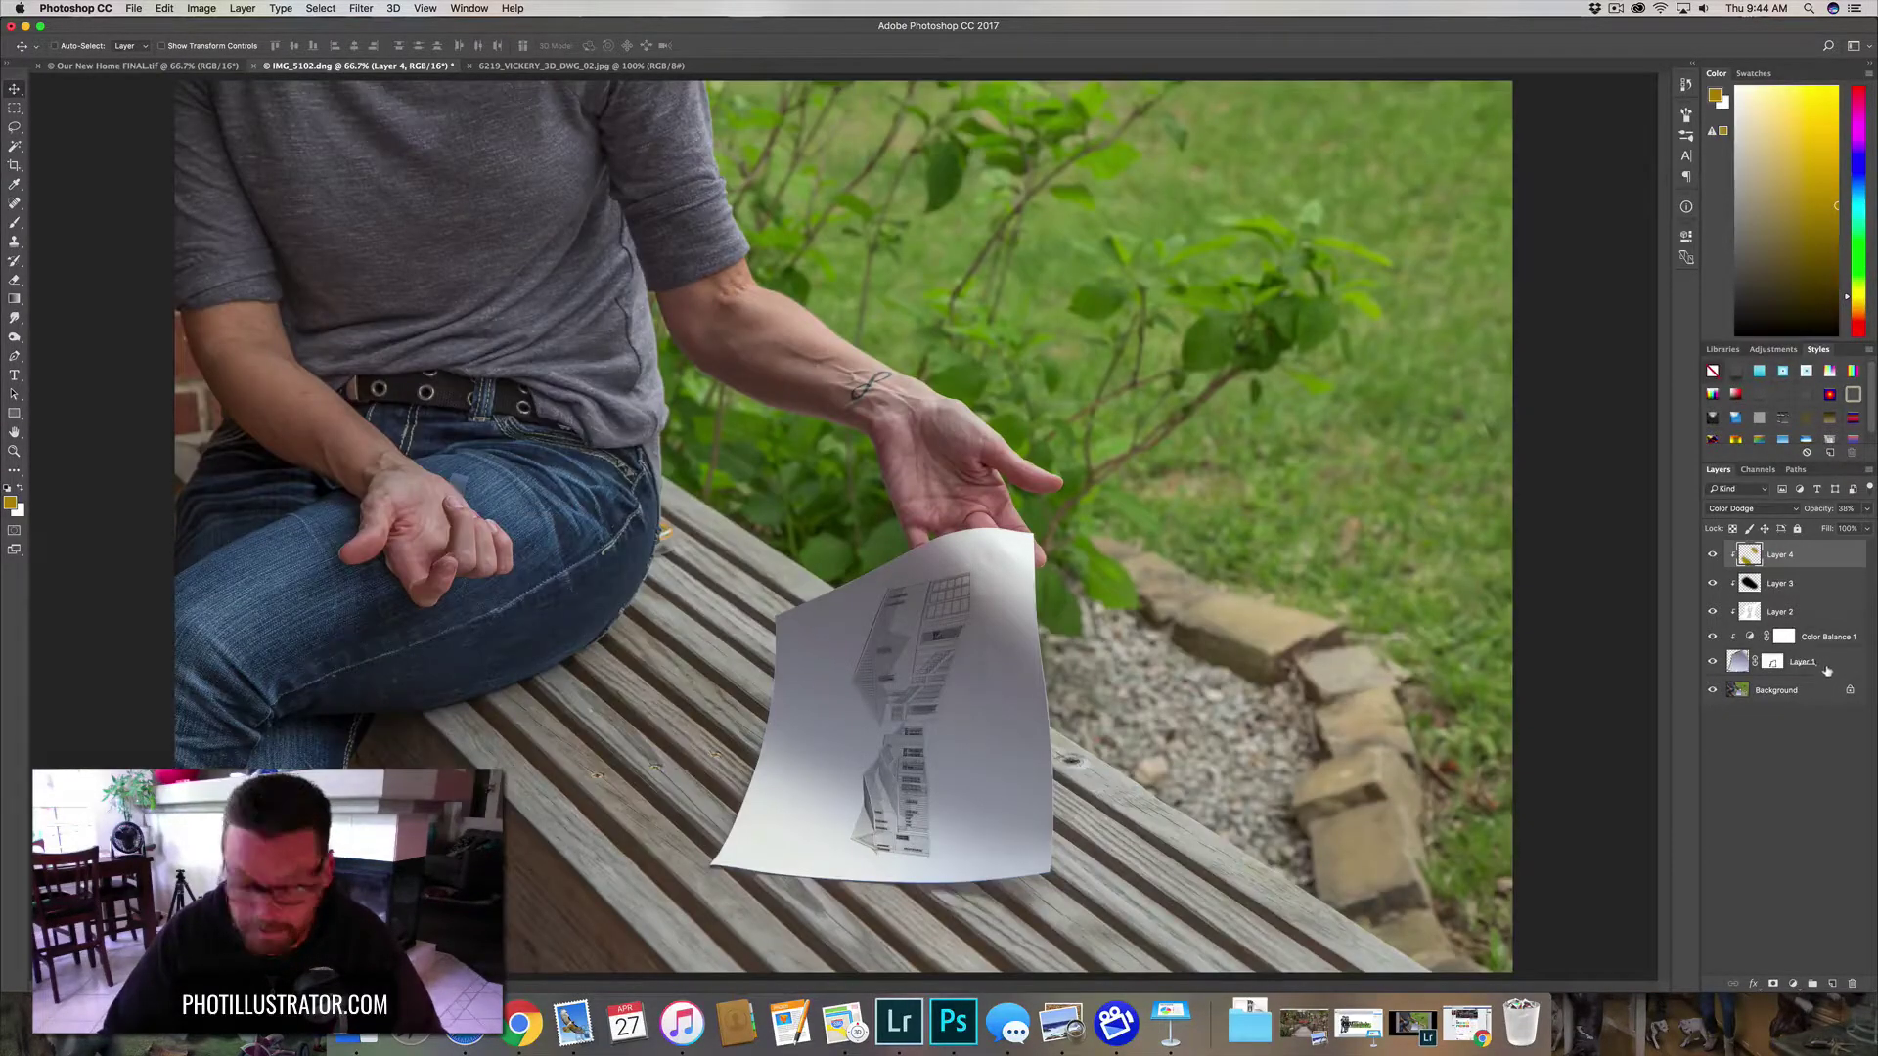
pyautogui.click(1822, 664)
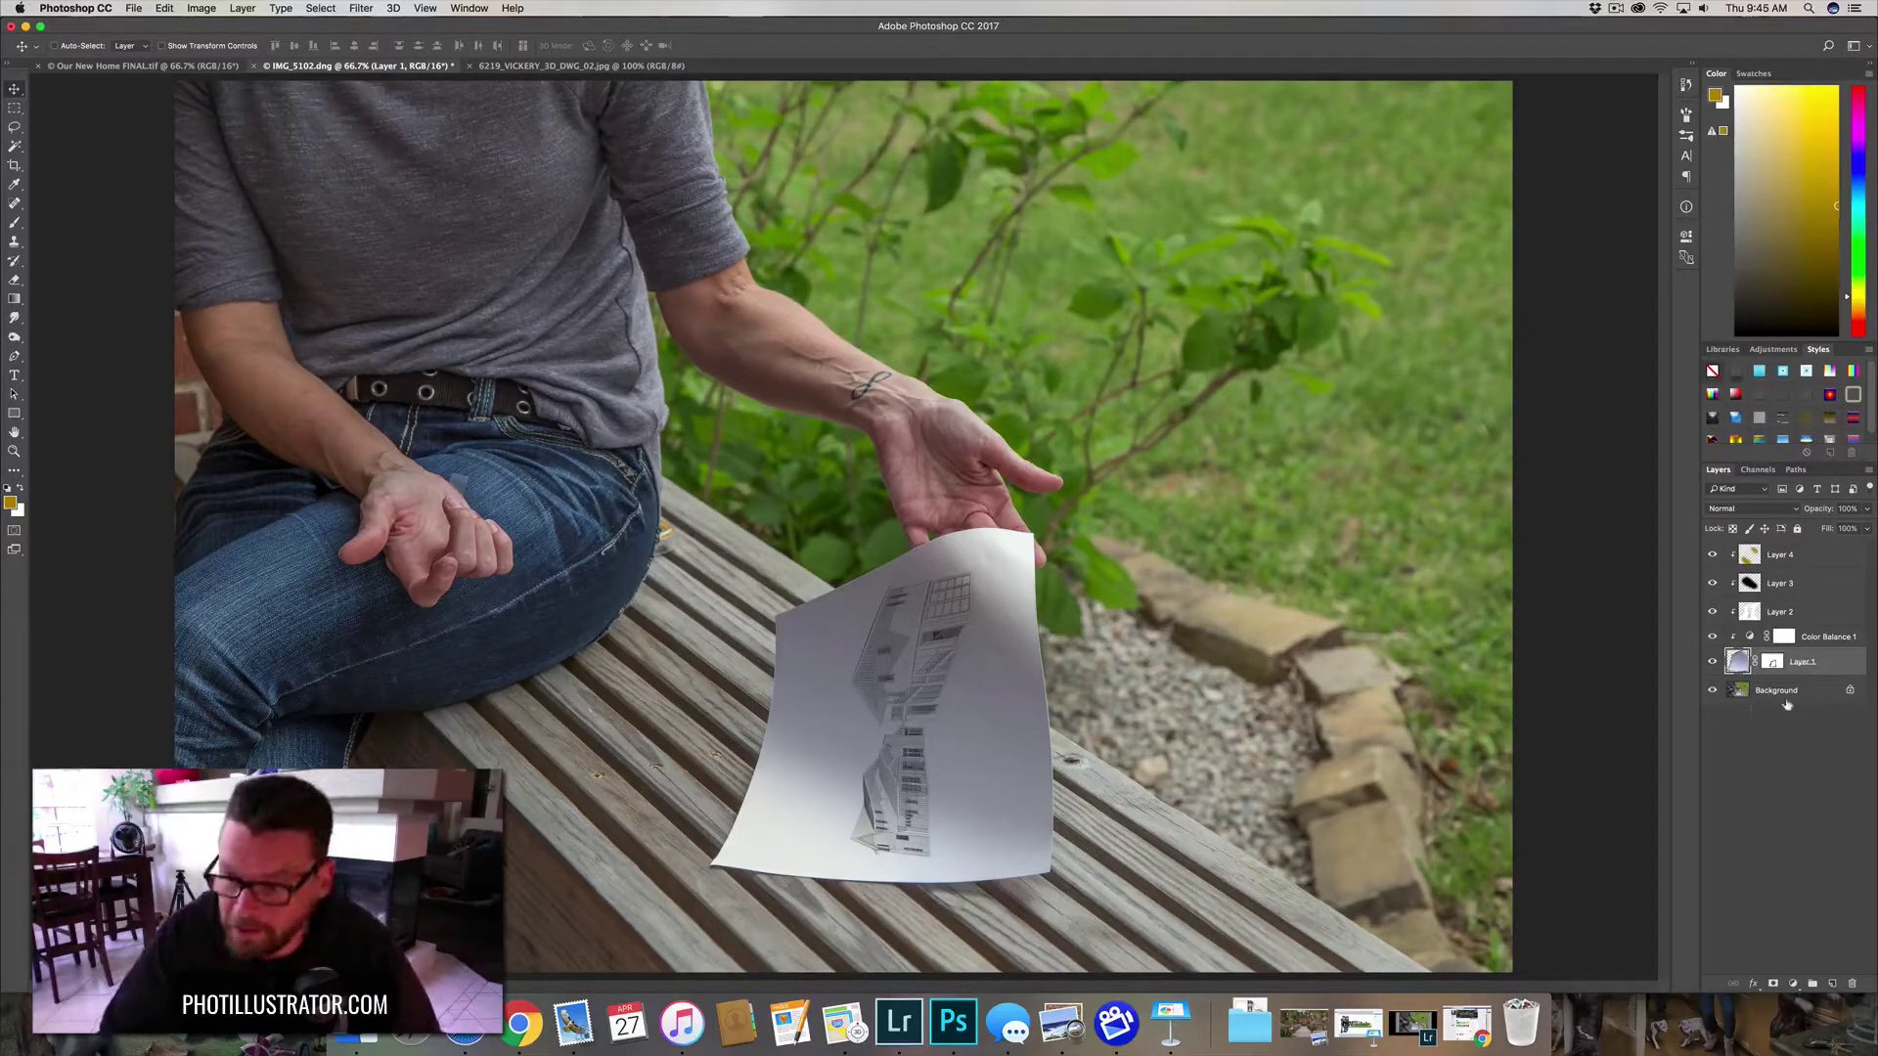
pyautogui.press('super+j')
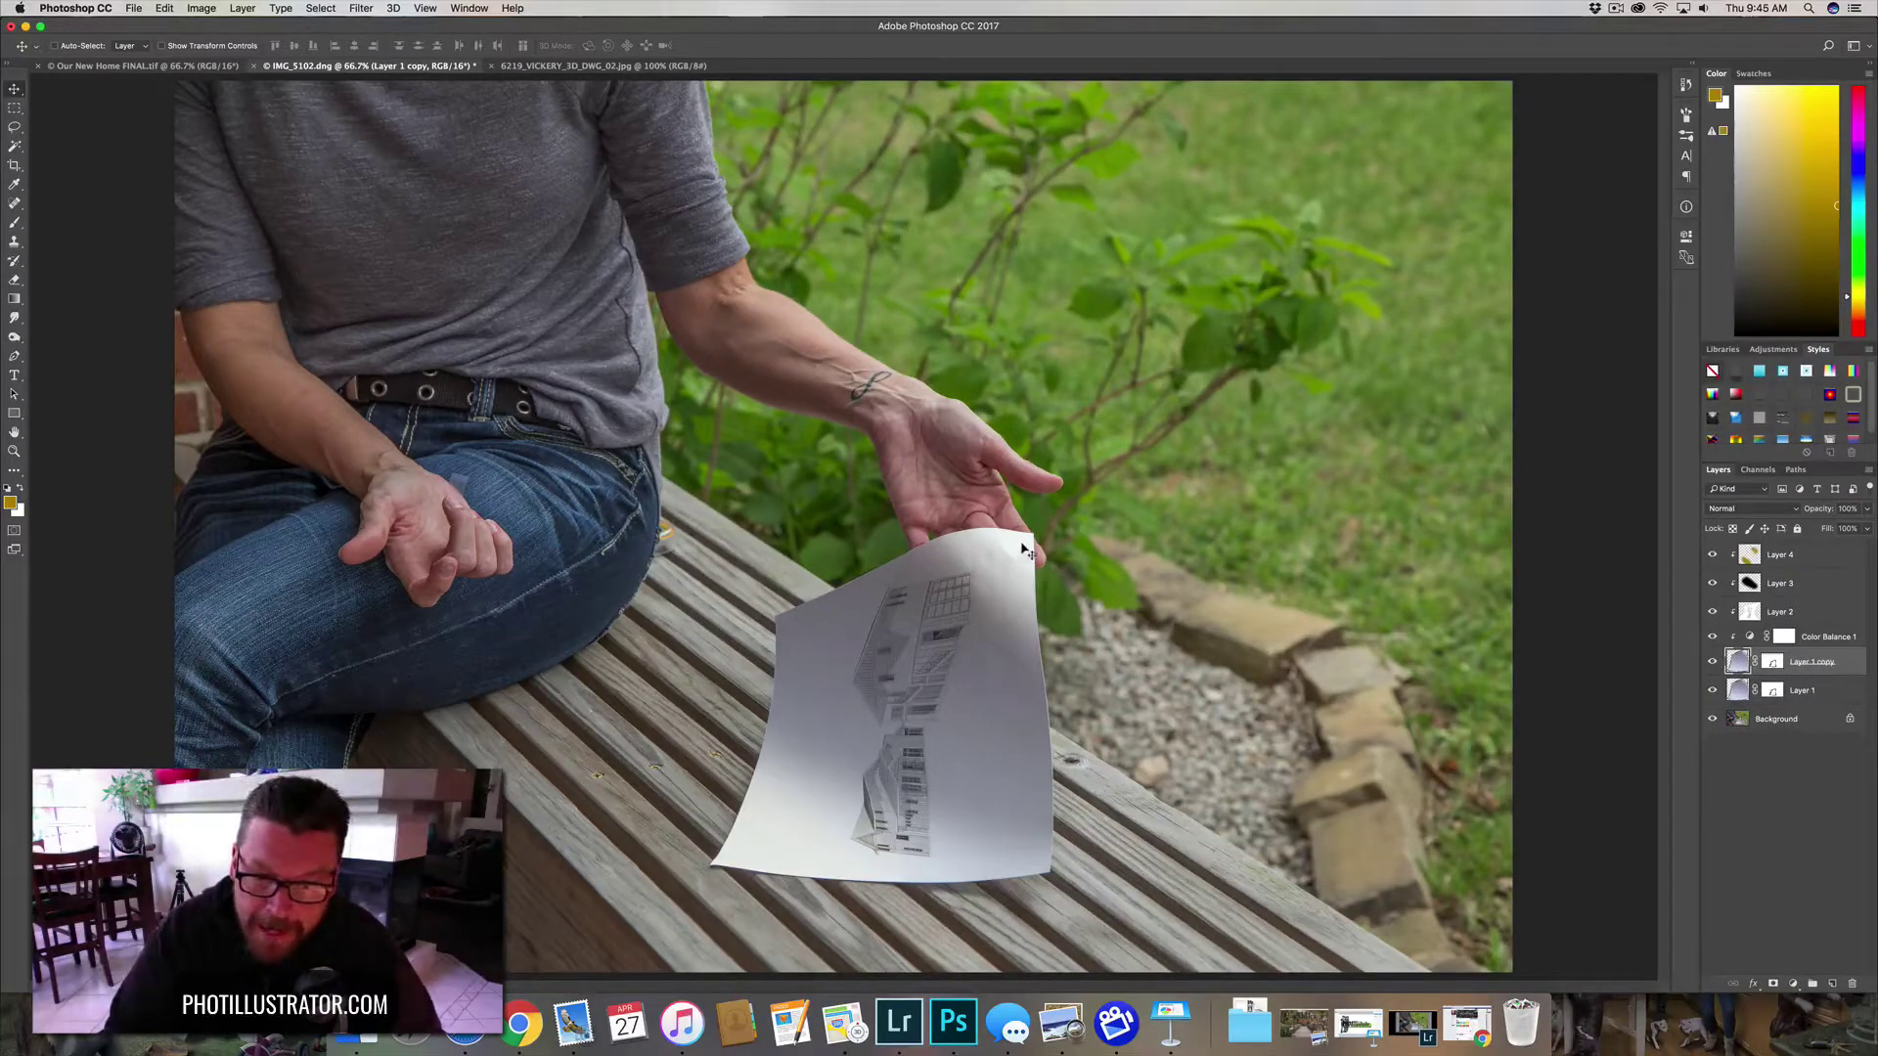
# - Apply Layer 1's mask and move Layer 1 to the top of the layer stack
pyautogui.click(137, 66)
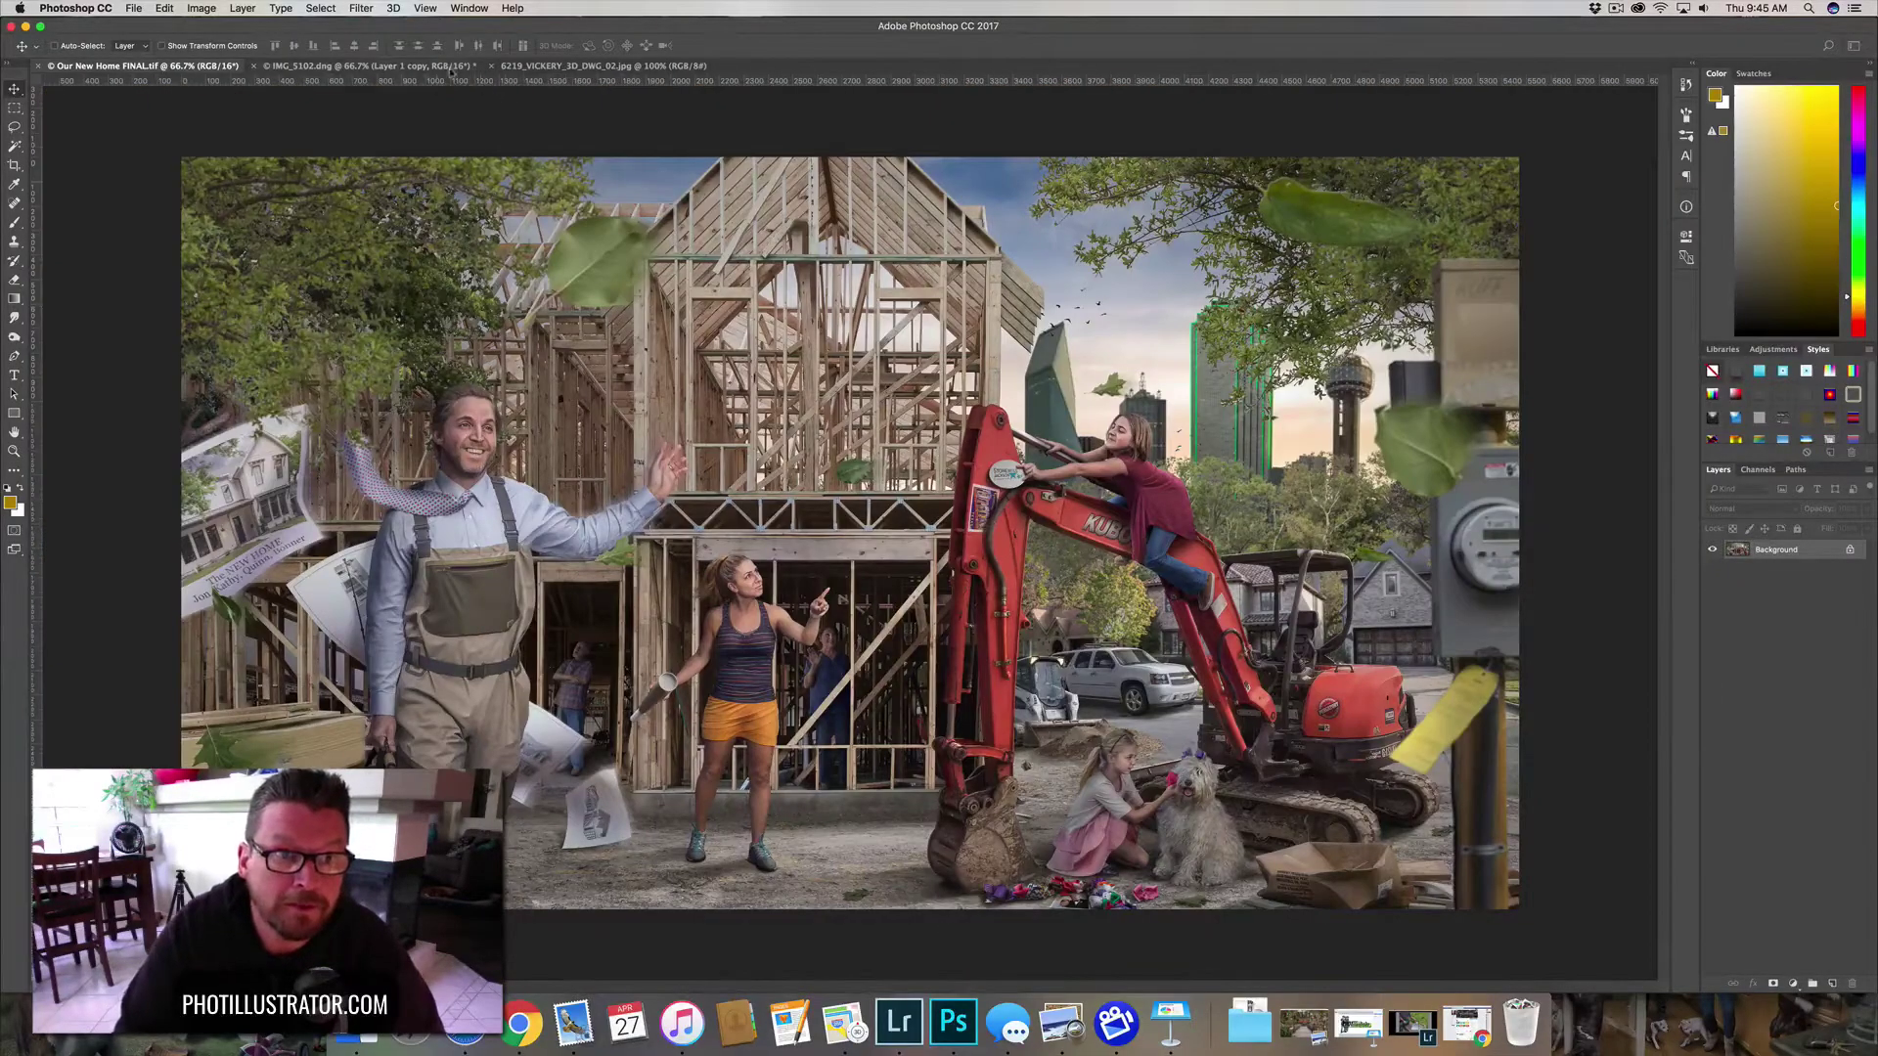
pyautogui.click(412, 65)
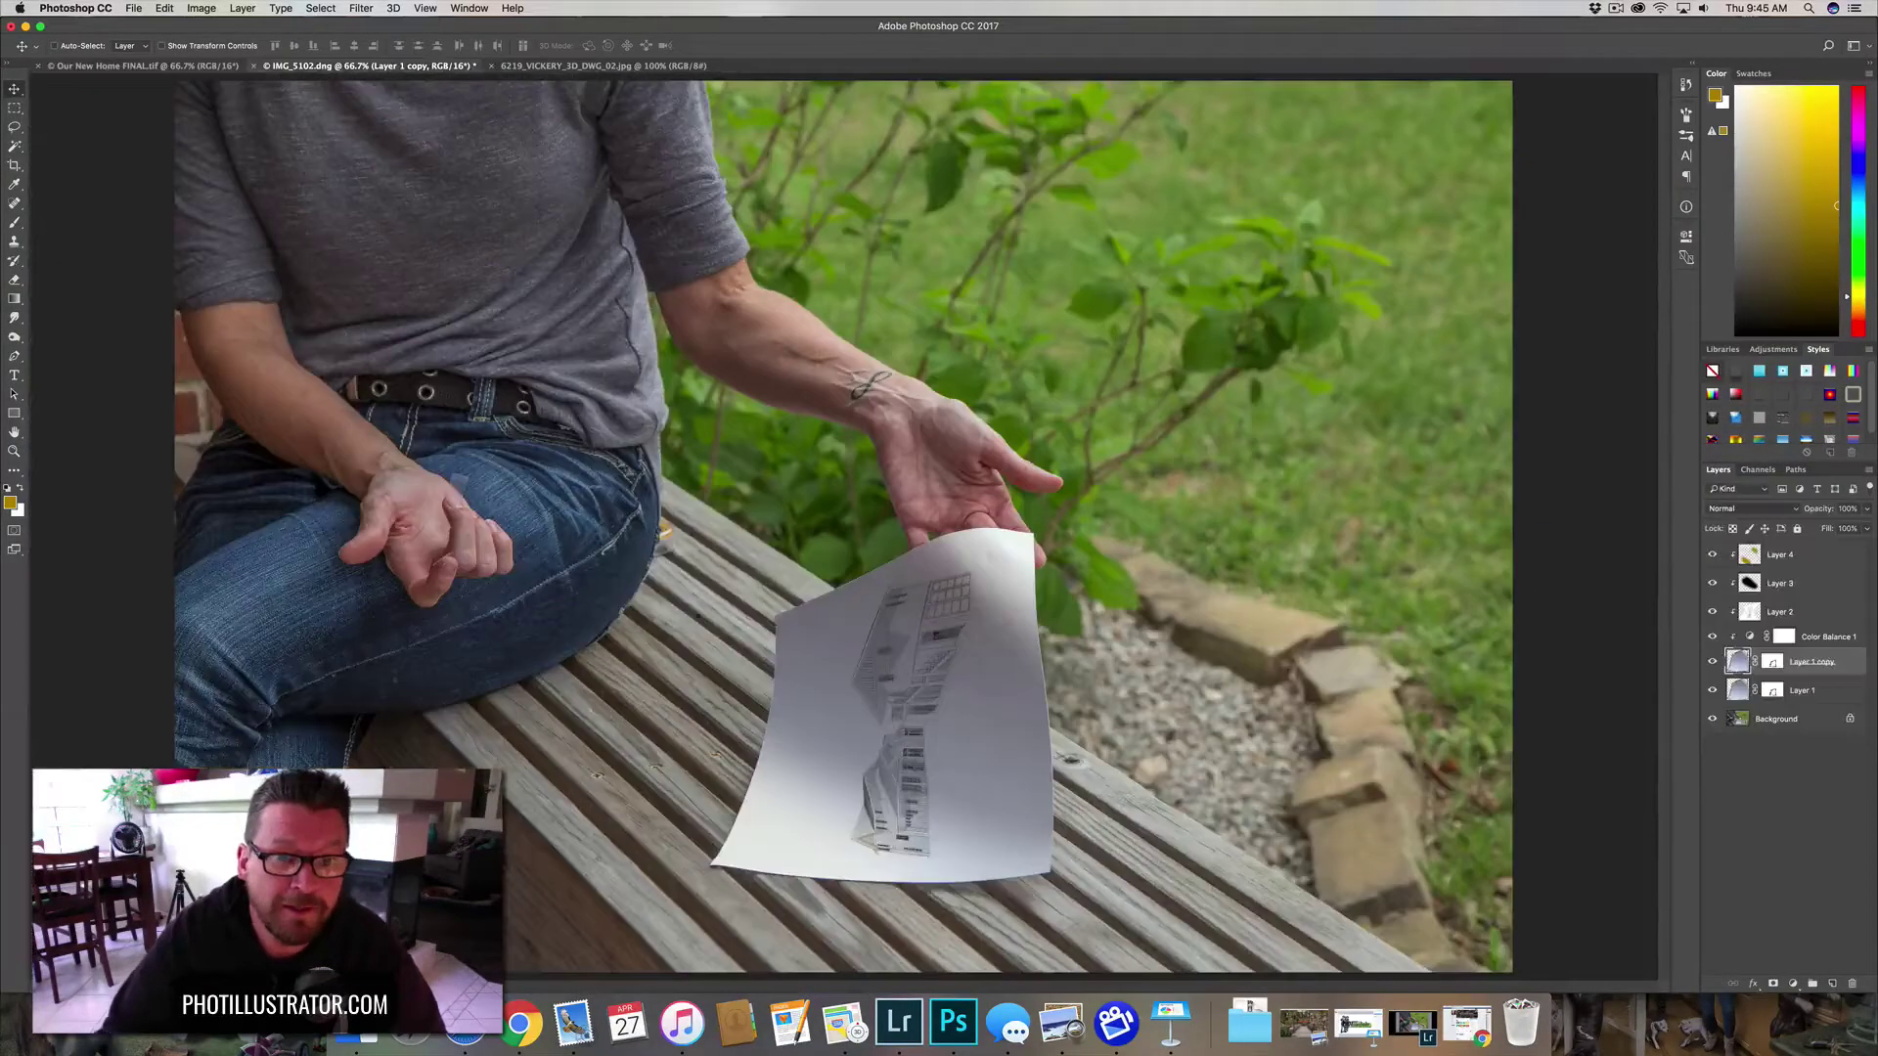
pyautogui.click(1817, 690)
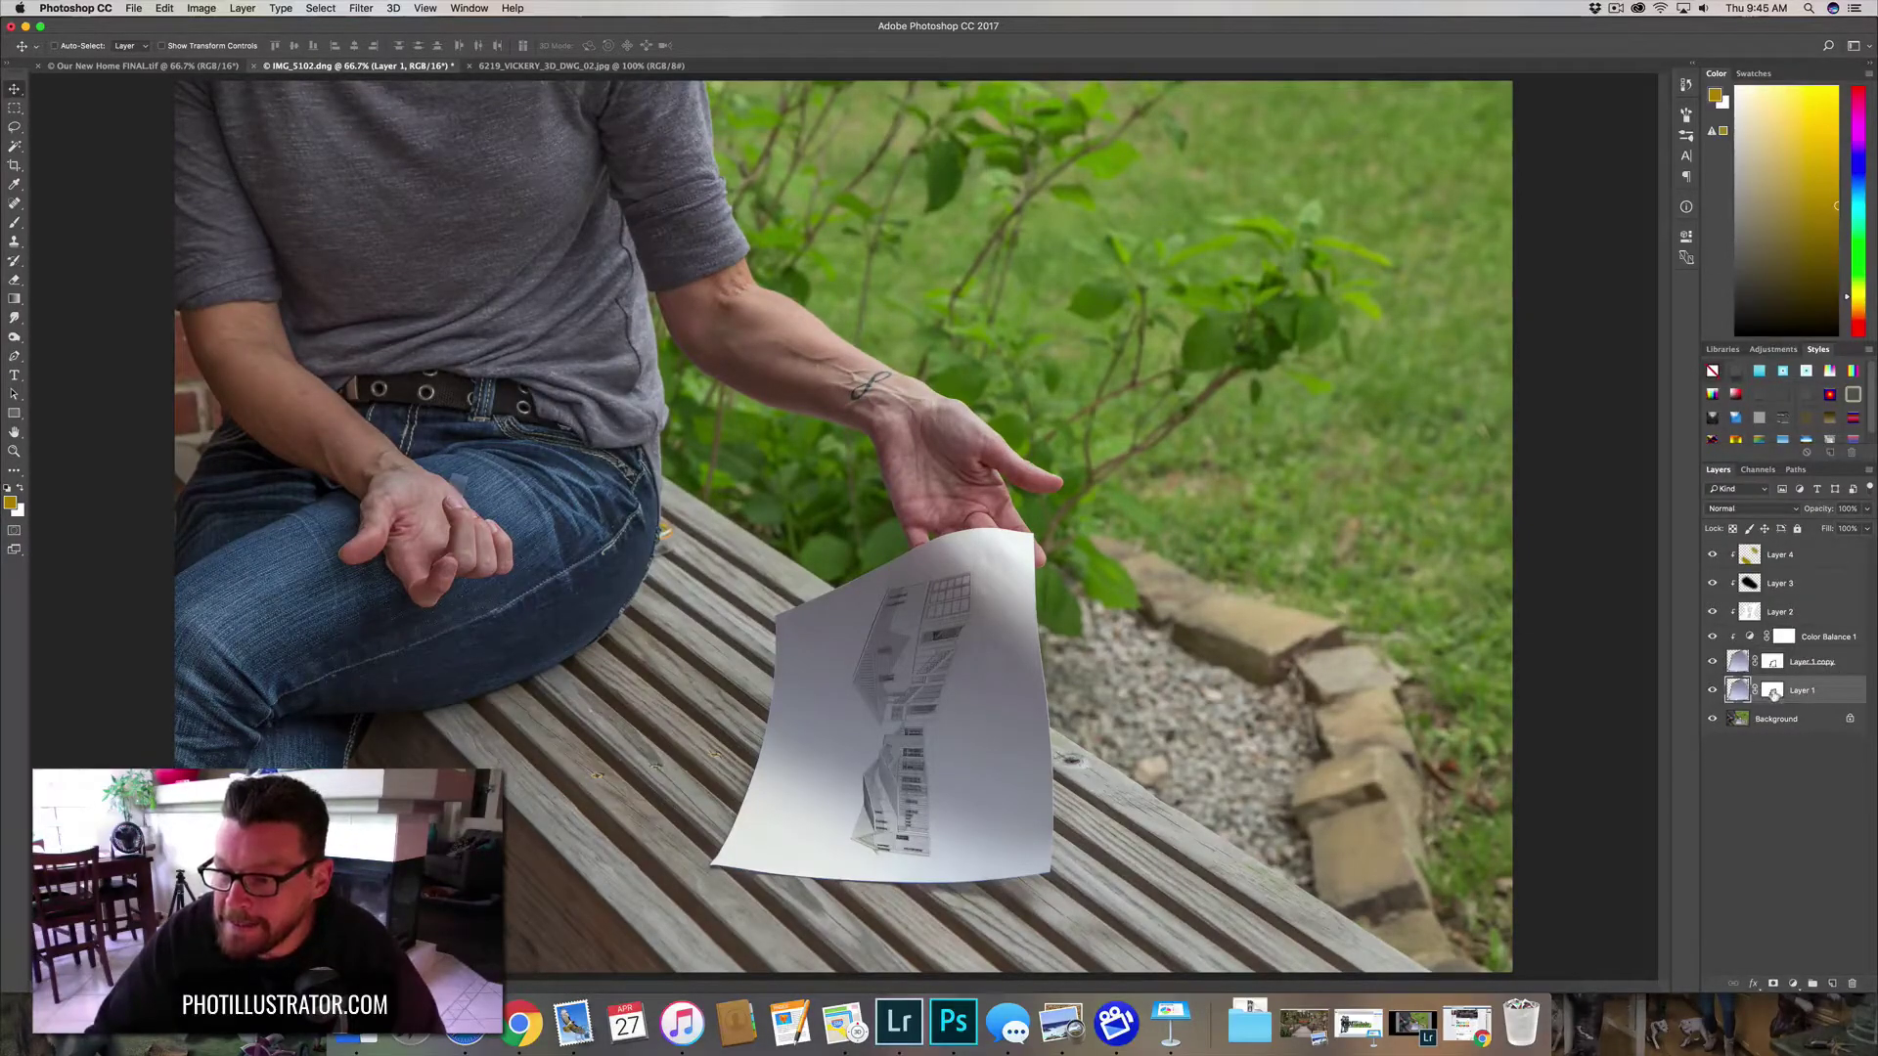
pyautogui.moveTo(1774, 694); pyautogui.dragTo(1849, 981)
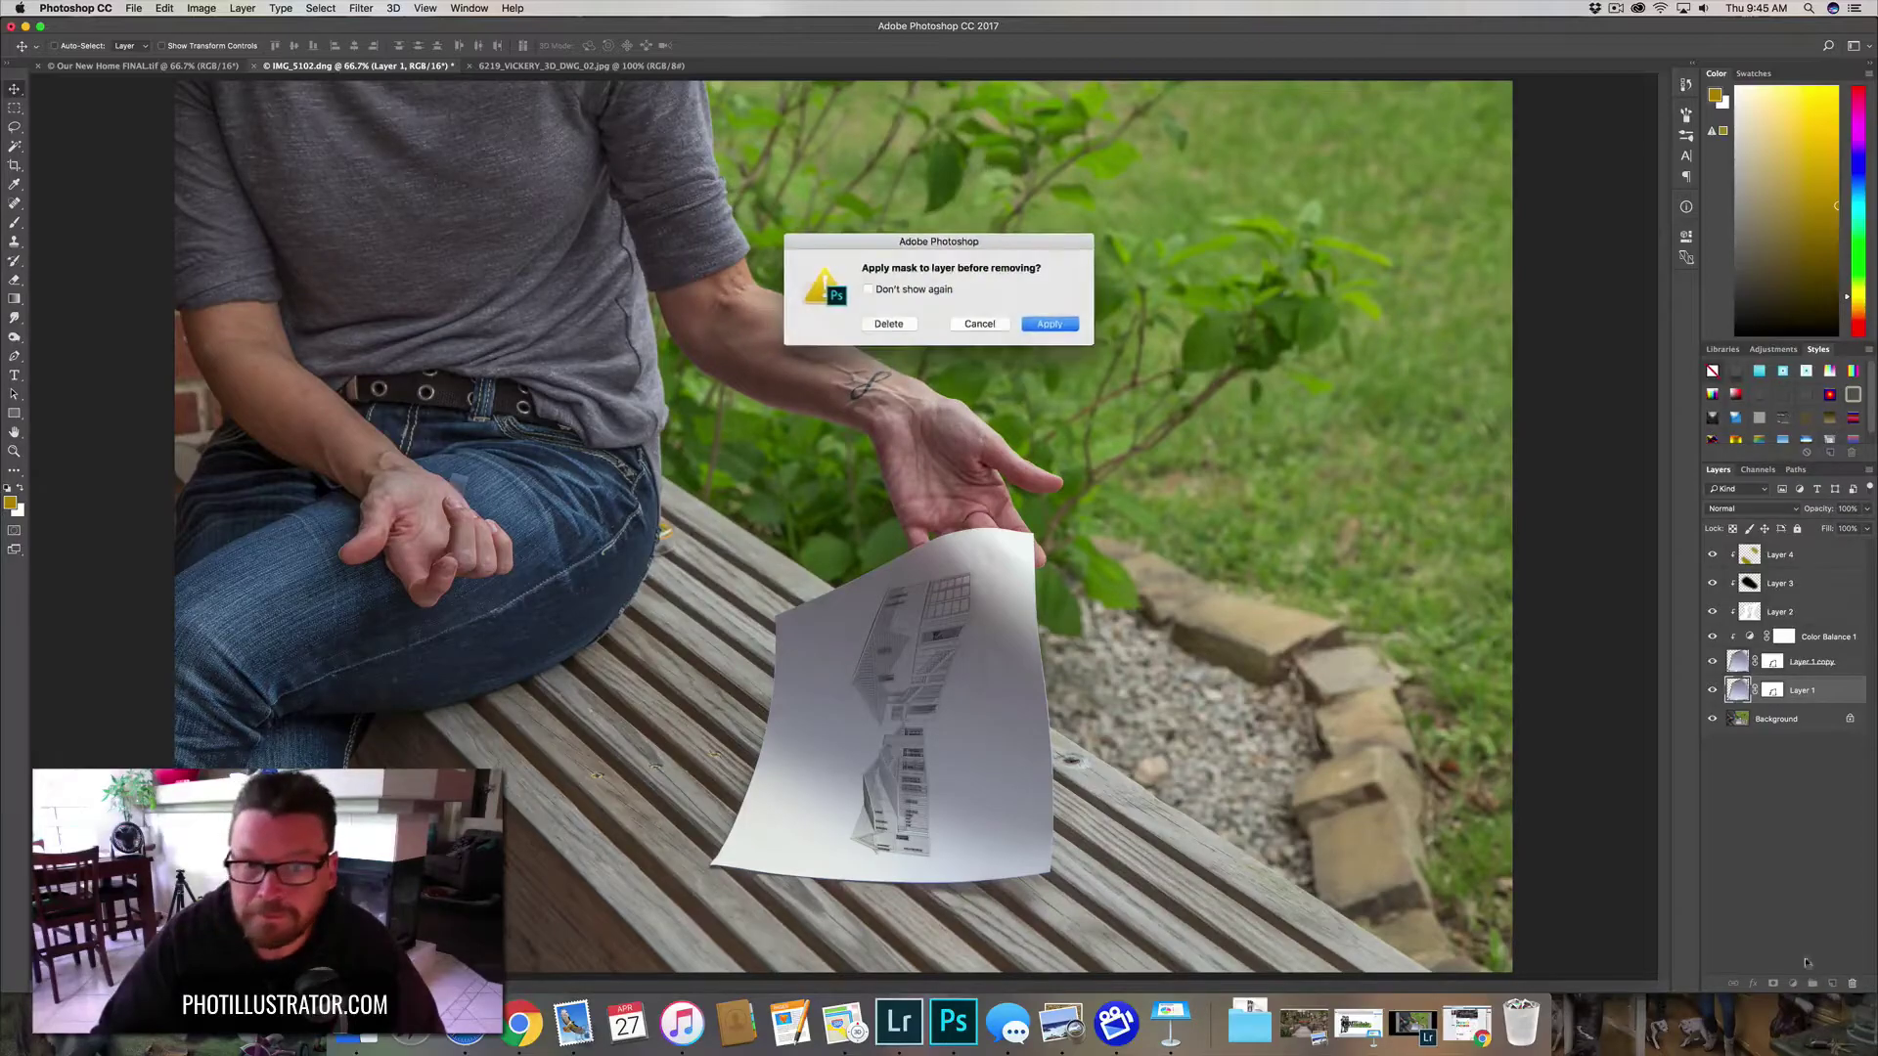
pyautogui.click(1050, 326)
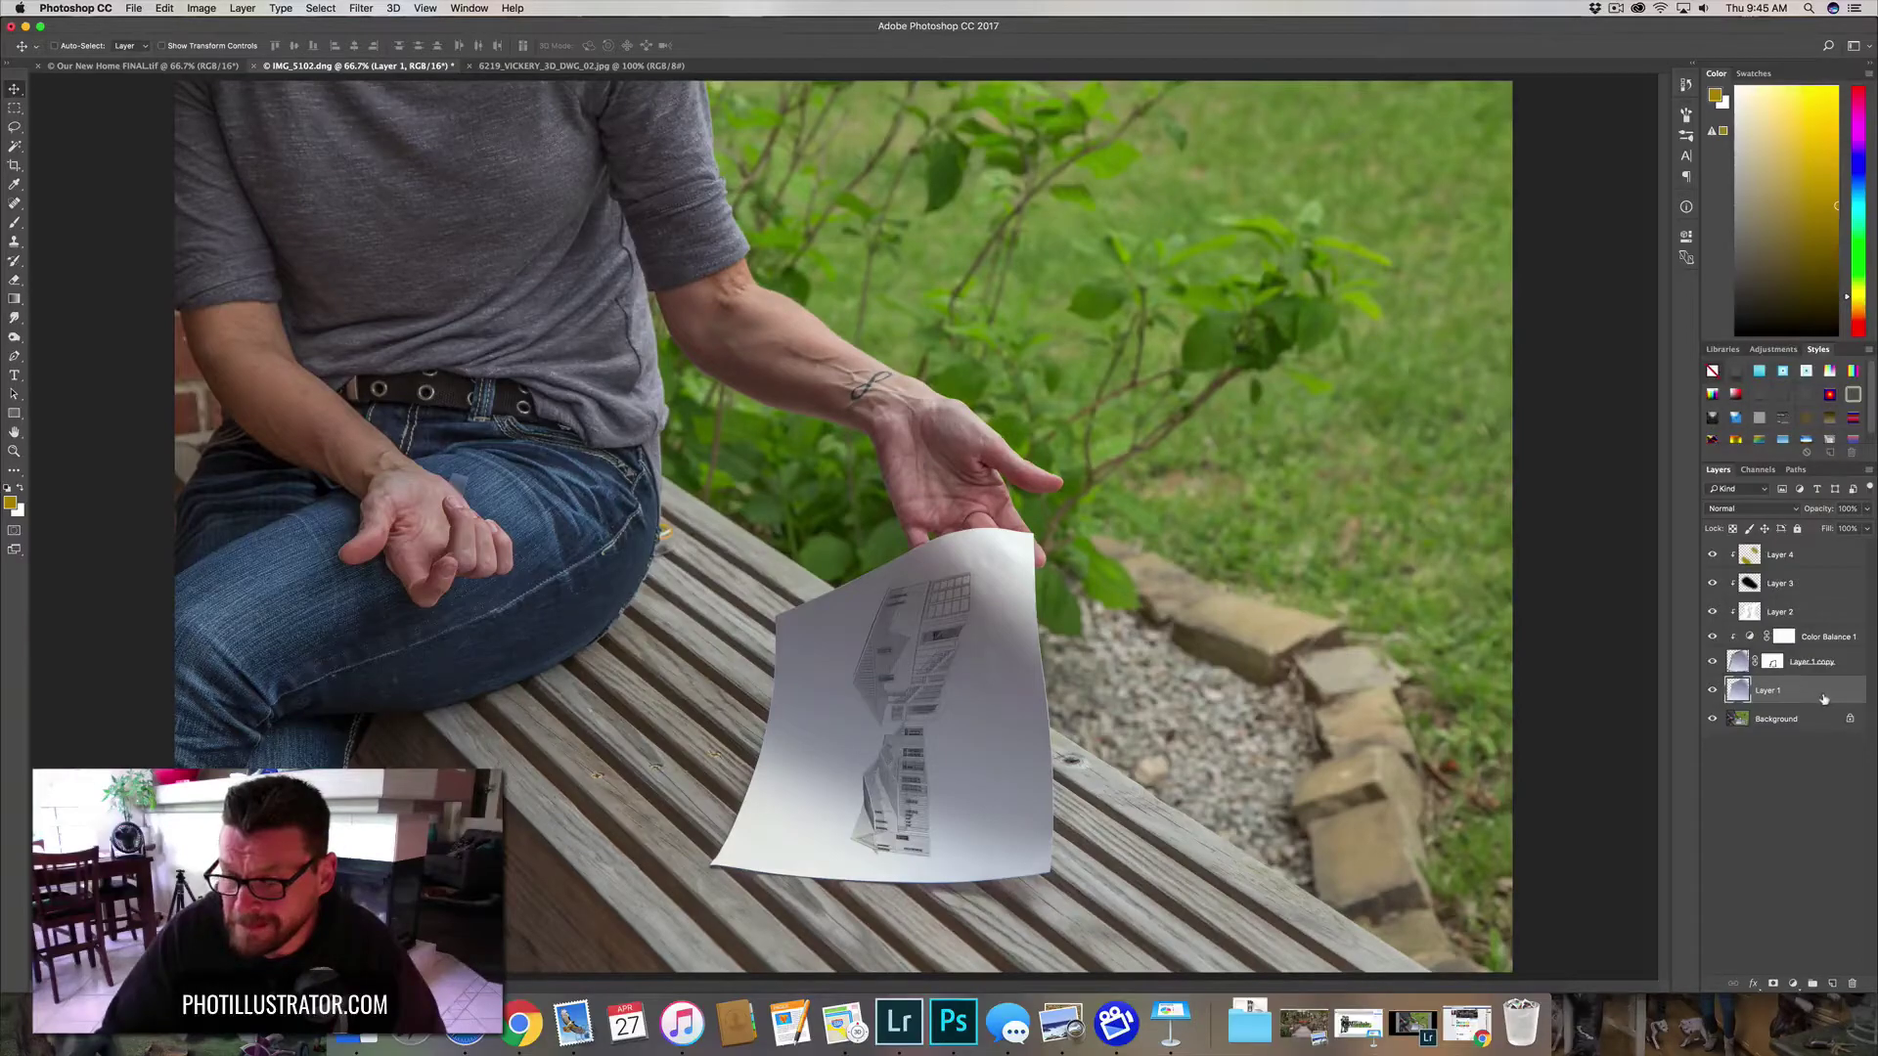
pyautogui.moveTo(1821, 698); pyautogui.dragTo(1822, 557)
# - Give Layer 1 a thin dark grey (1a1a1a) outline Stroke layer style
pyautogui.doubleClick(1822, 557)
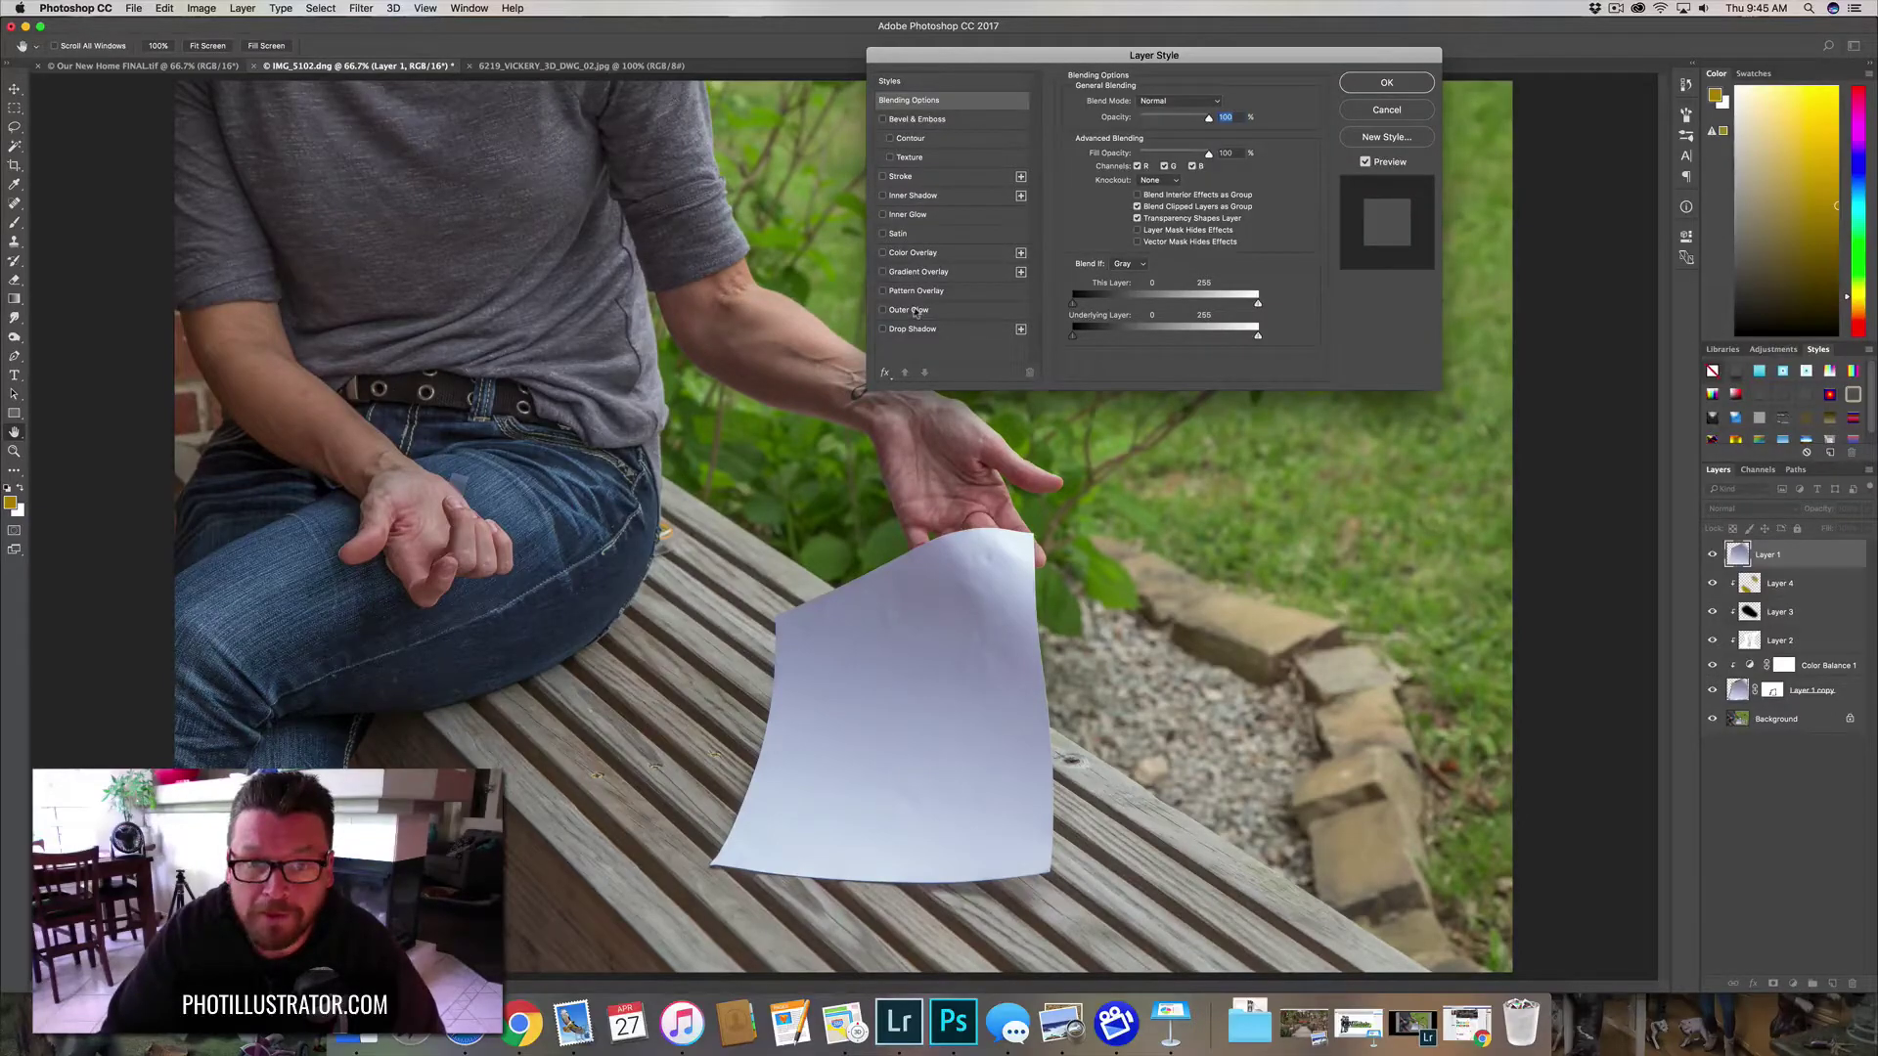
pyautogui.click(932, 179)
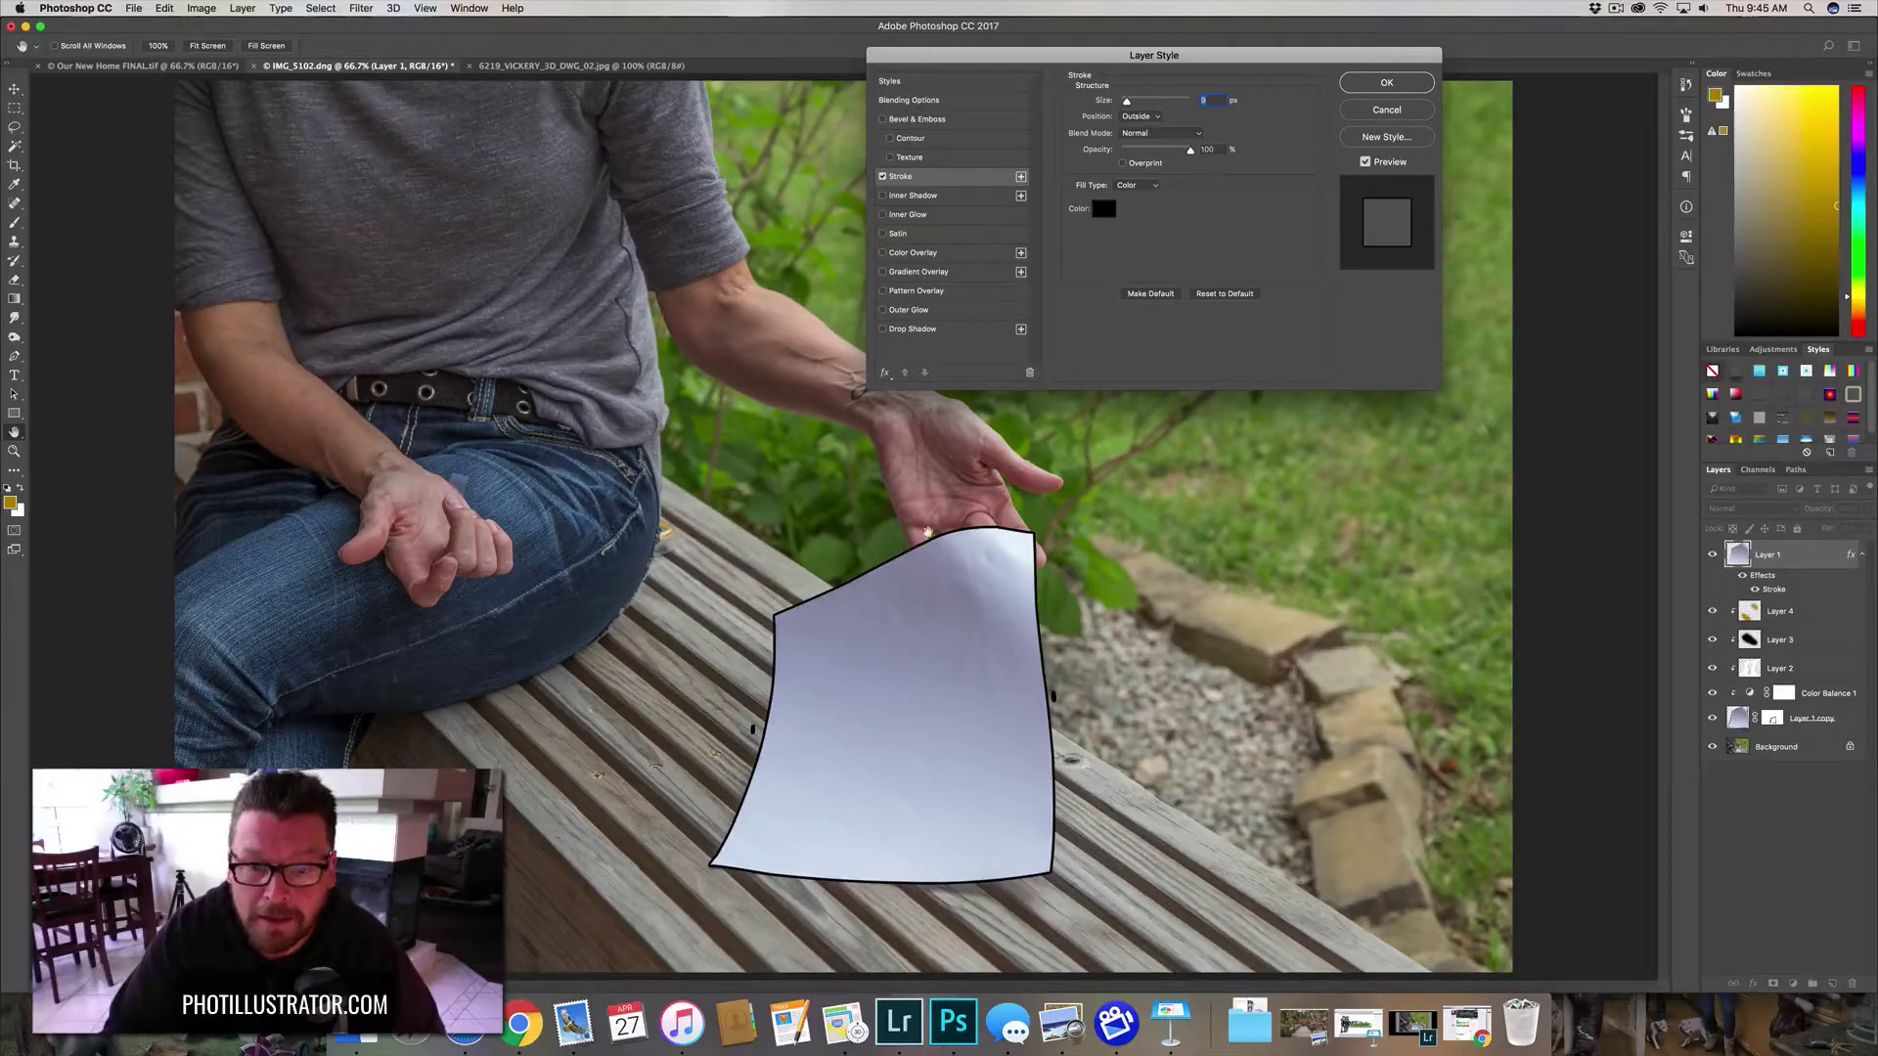
pyautogui.click(1103, 208)
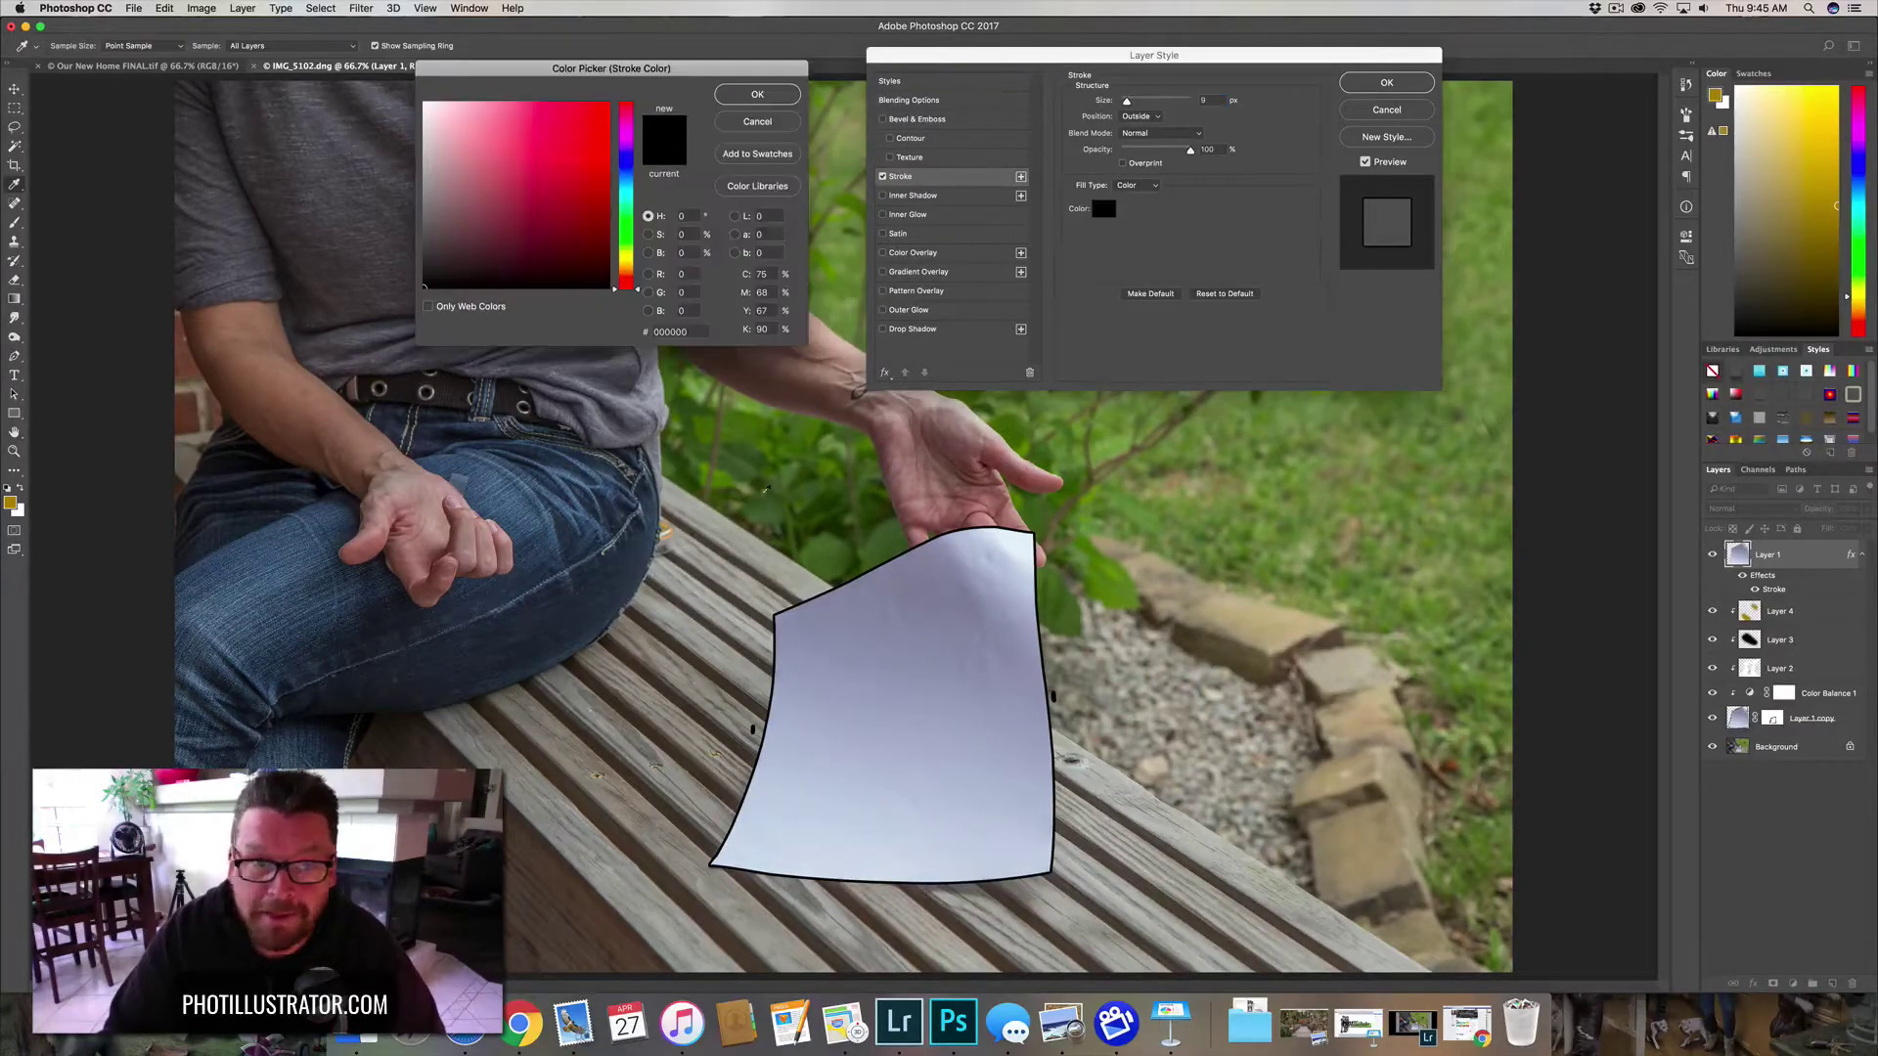
pyautogui.click(424, 264)
pyautogui.moveTo(424, 264); pyautogui.dragTo(420, 264)
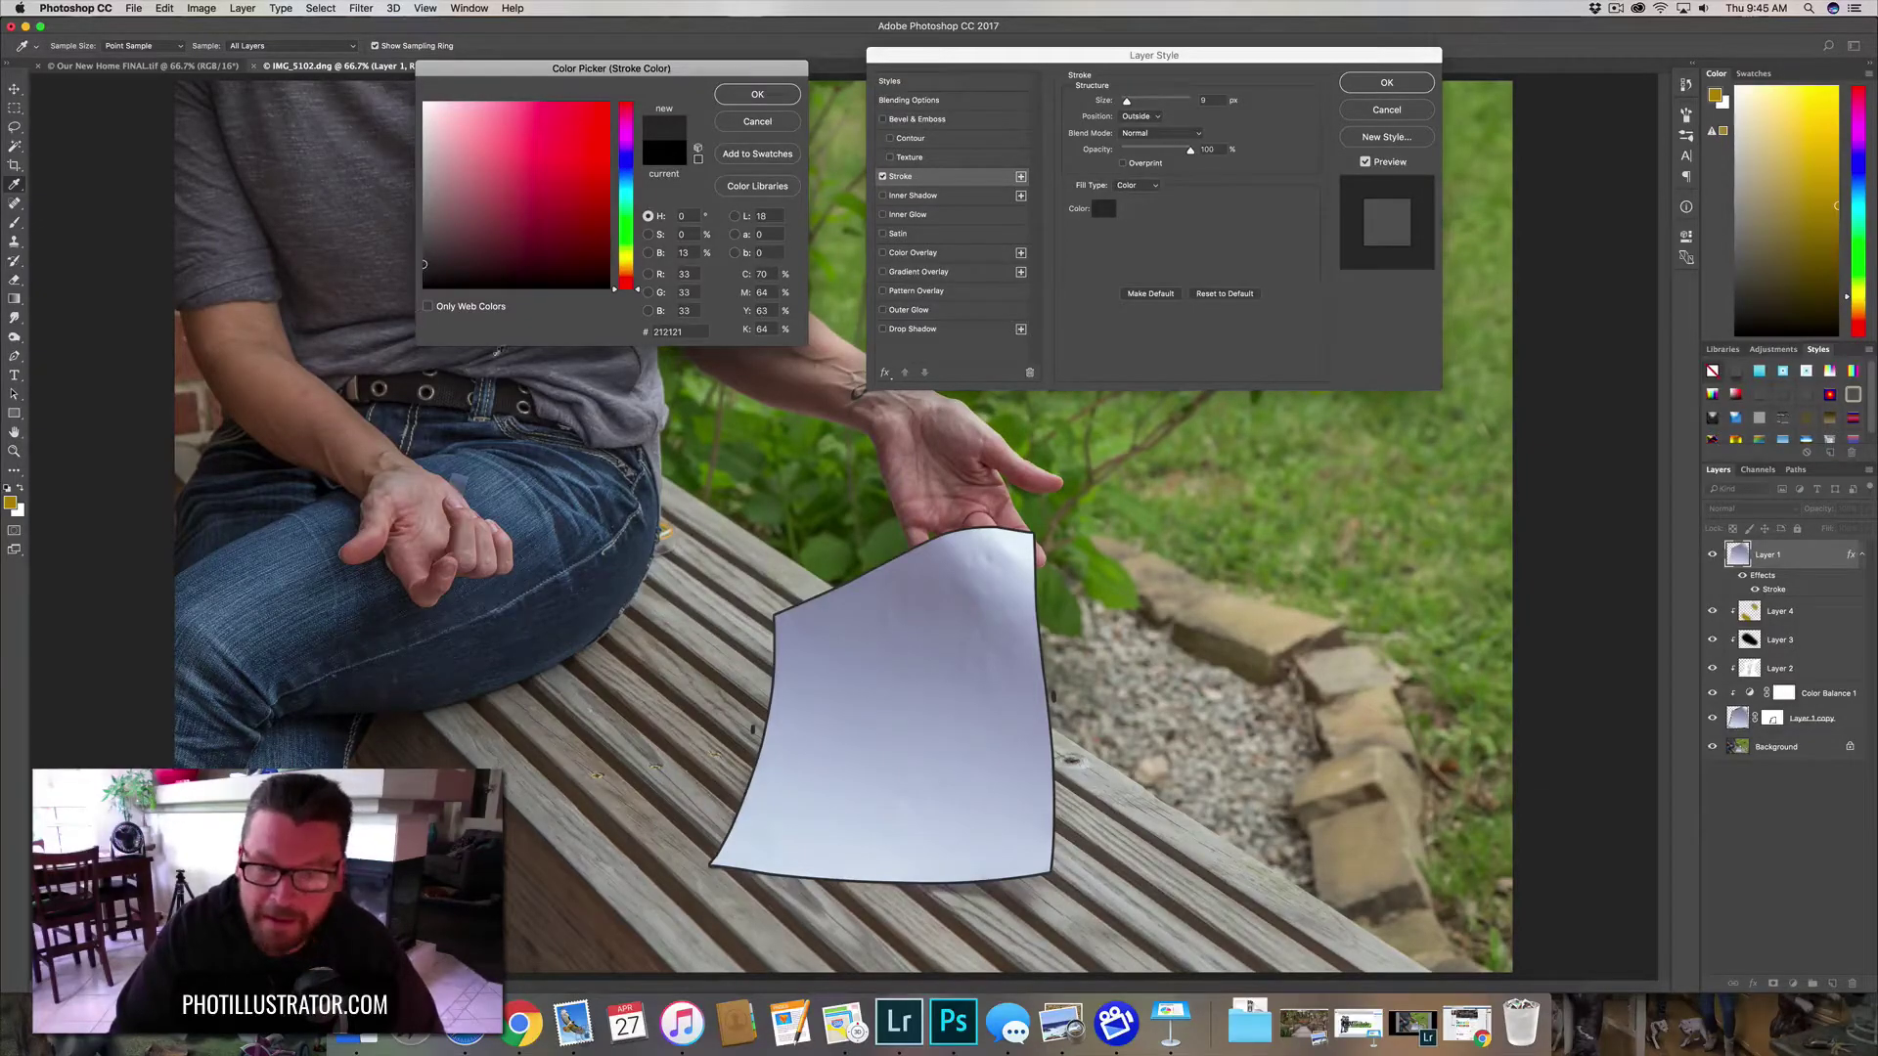
pyautogui.click(736, 98)
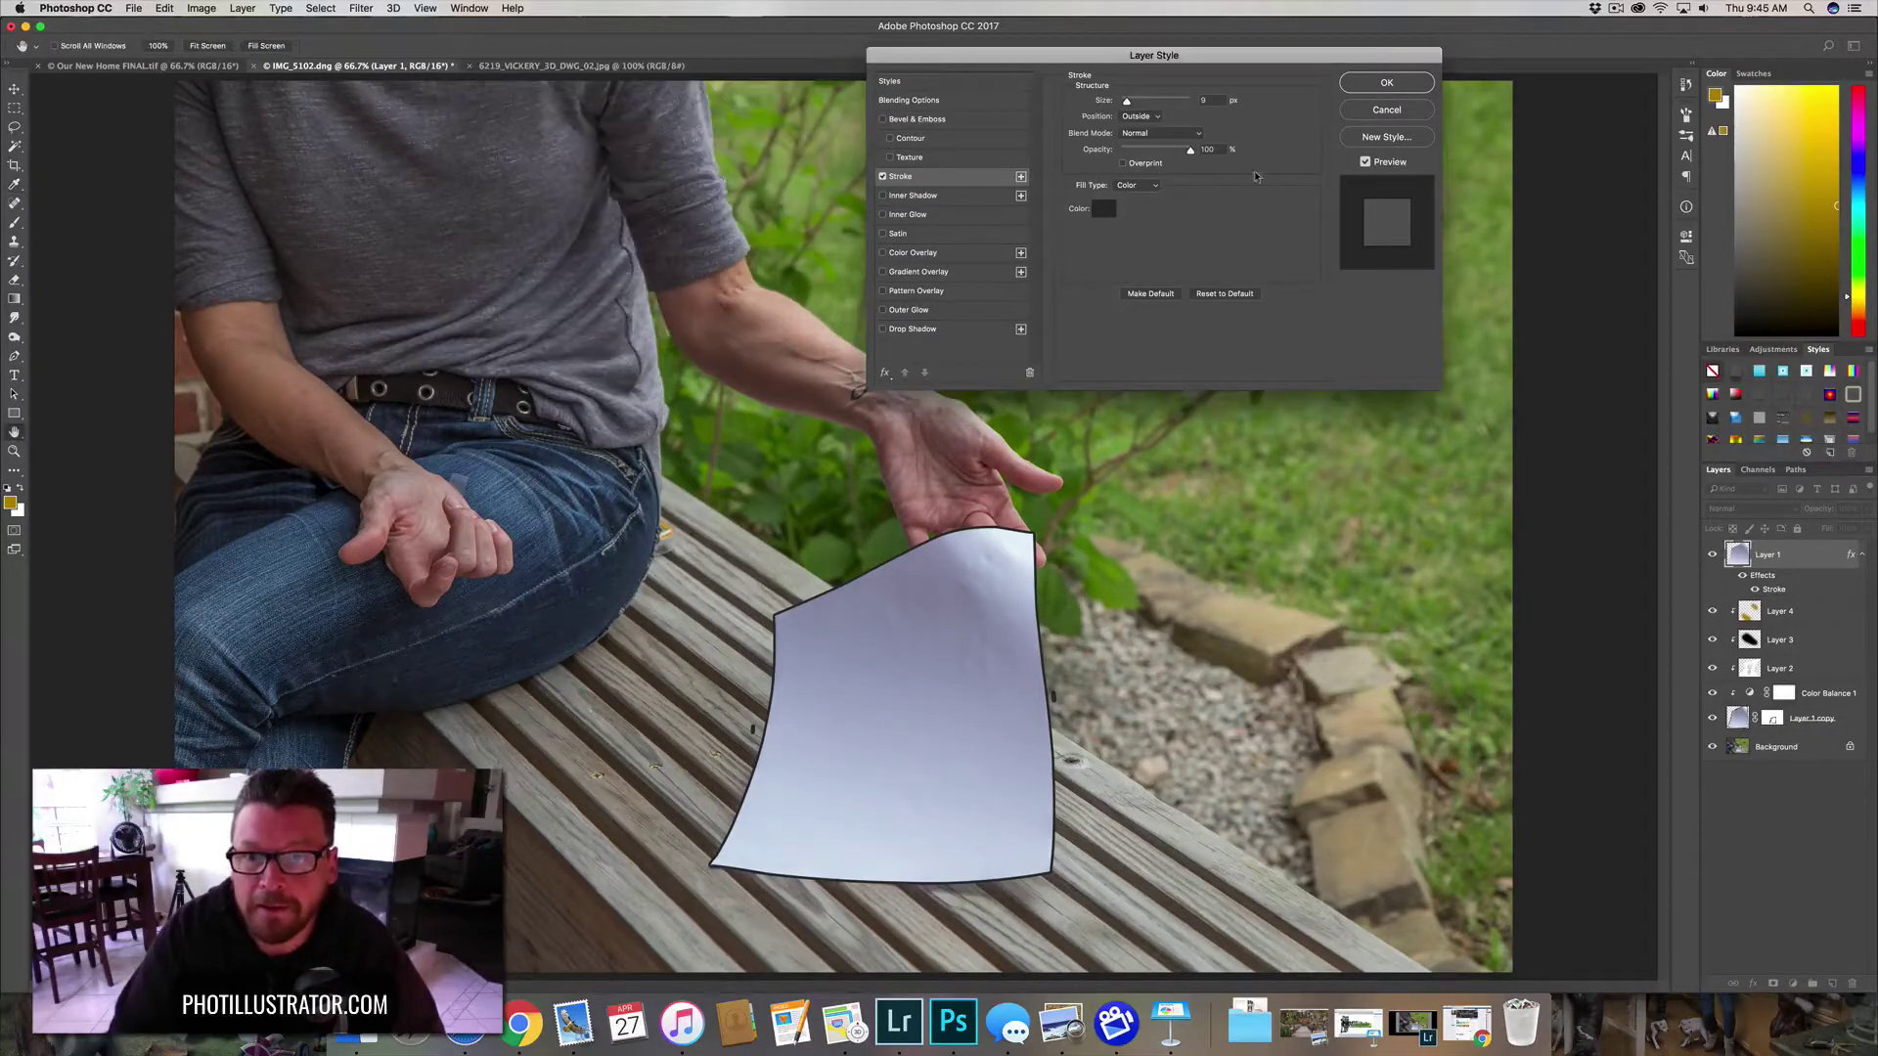
pyautogui.click(1388, 86)
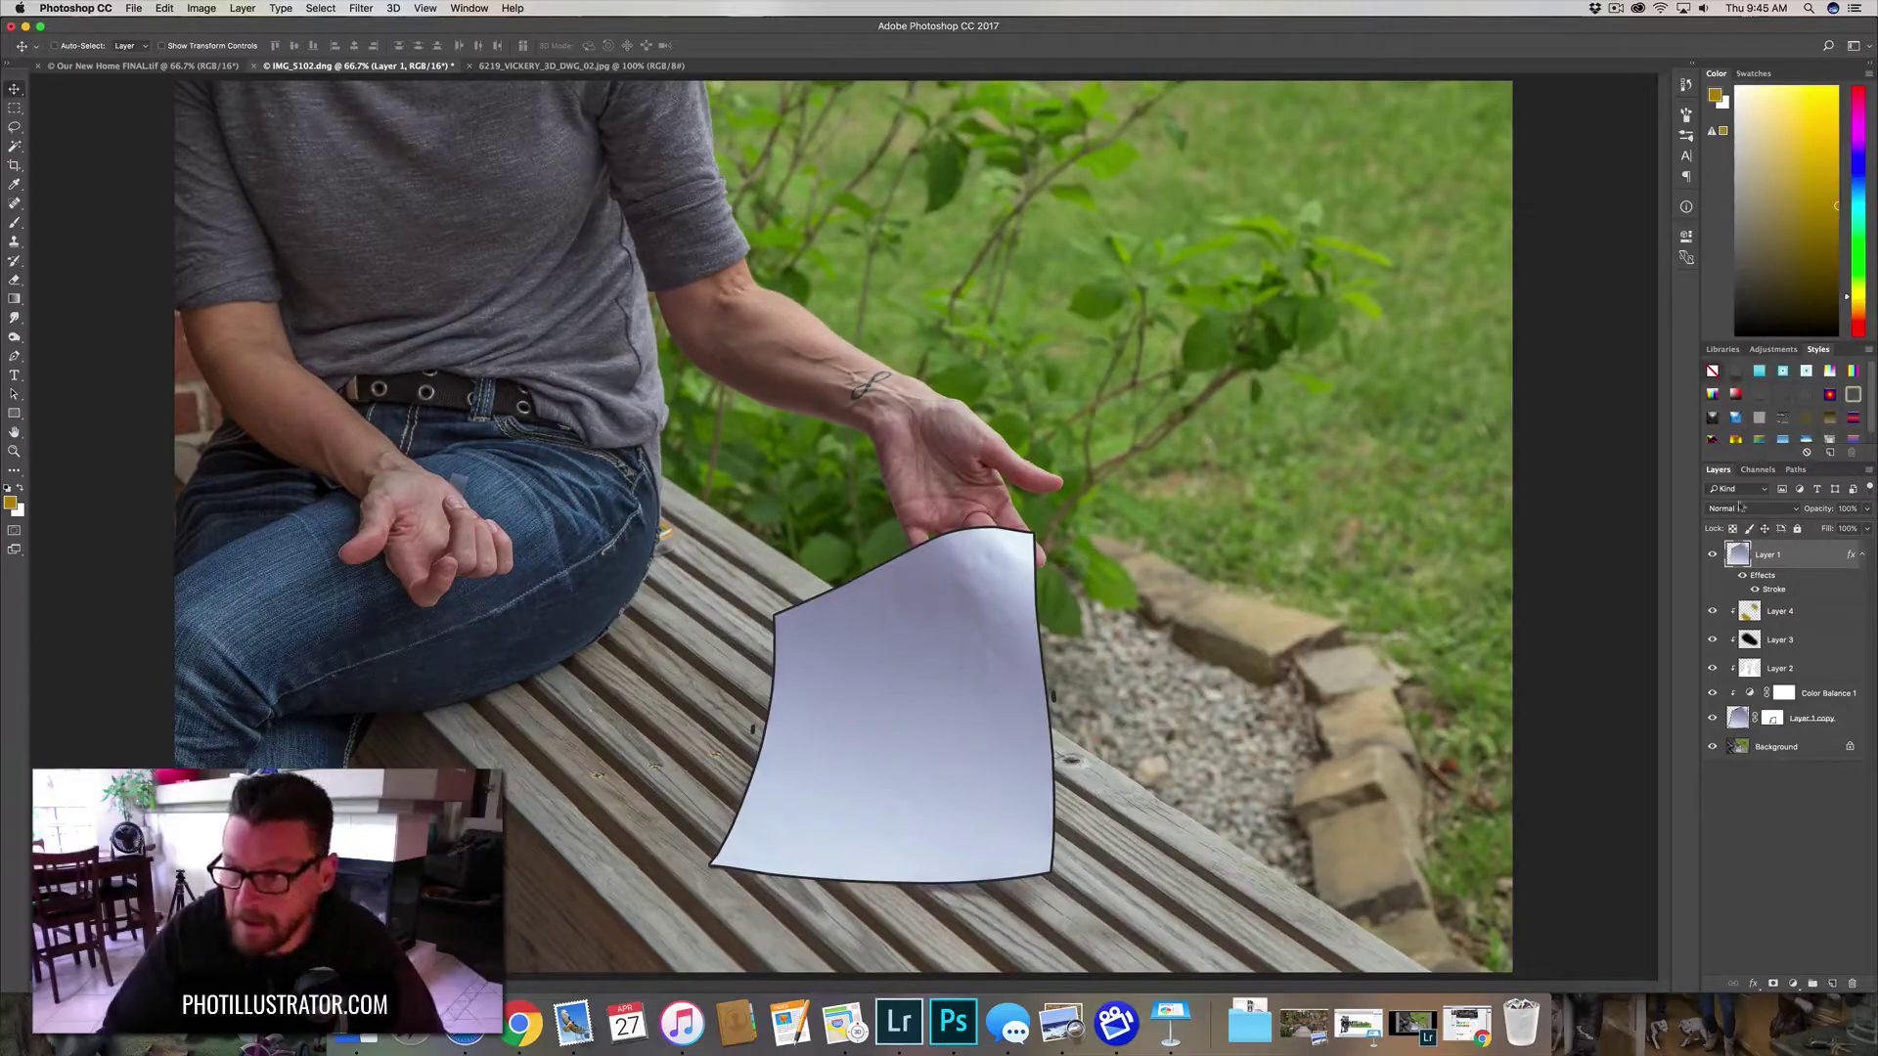
pyautogui.rightClick(1811, 562)
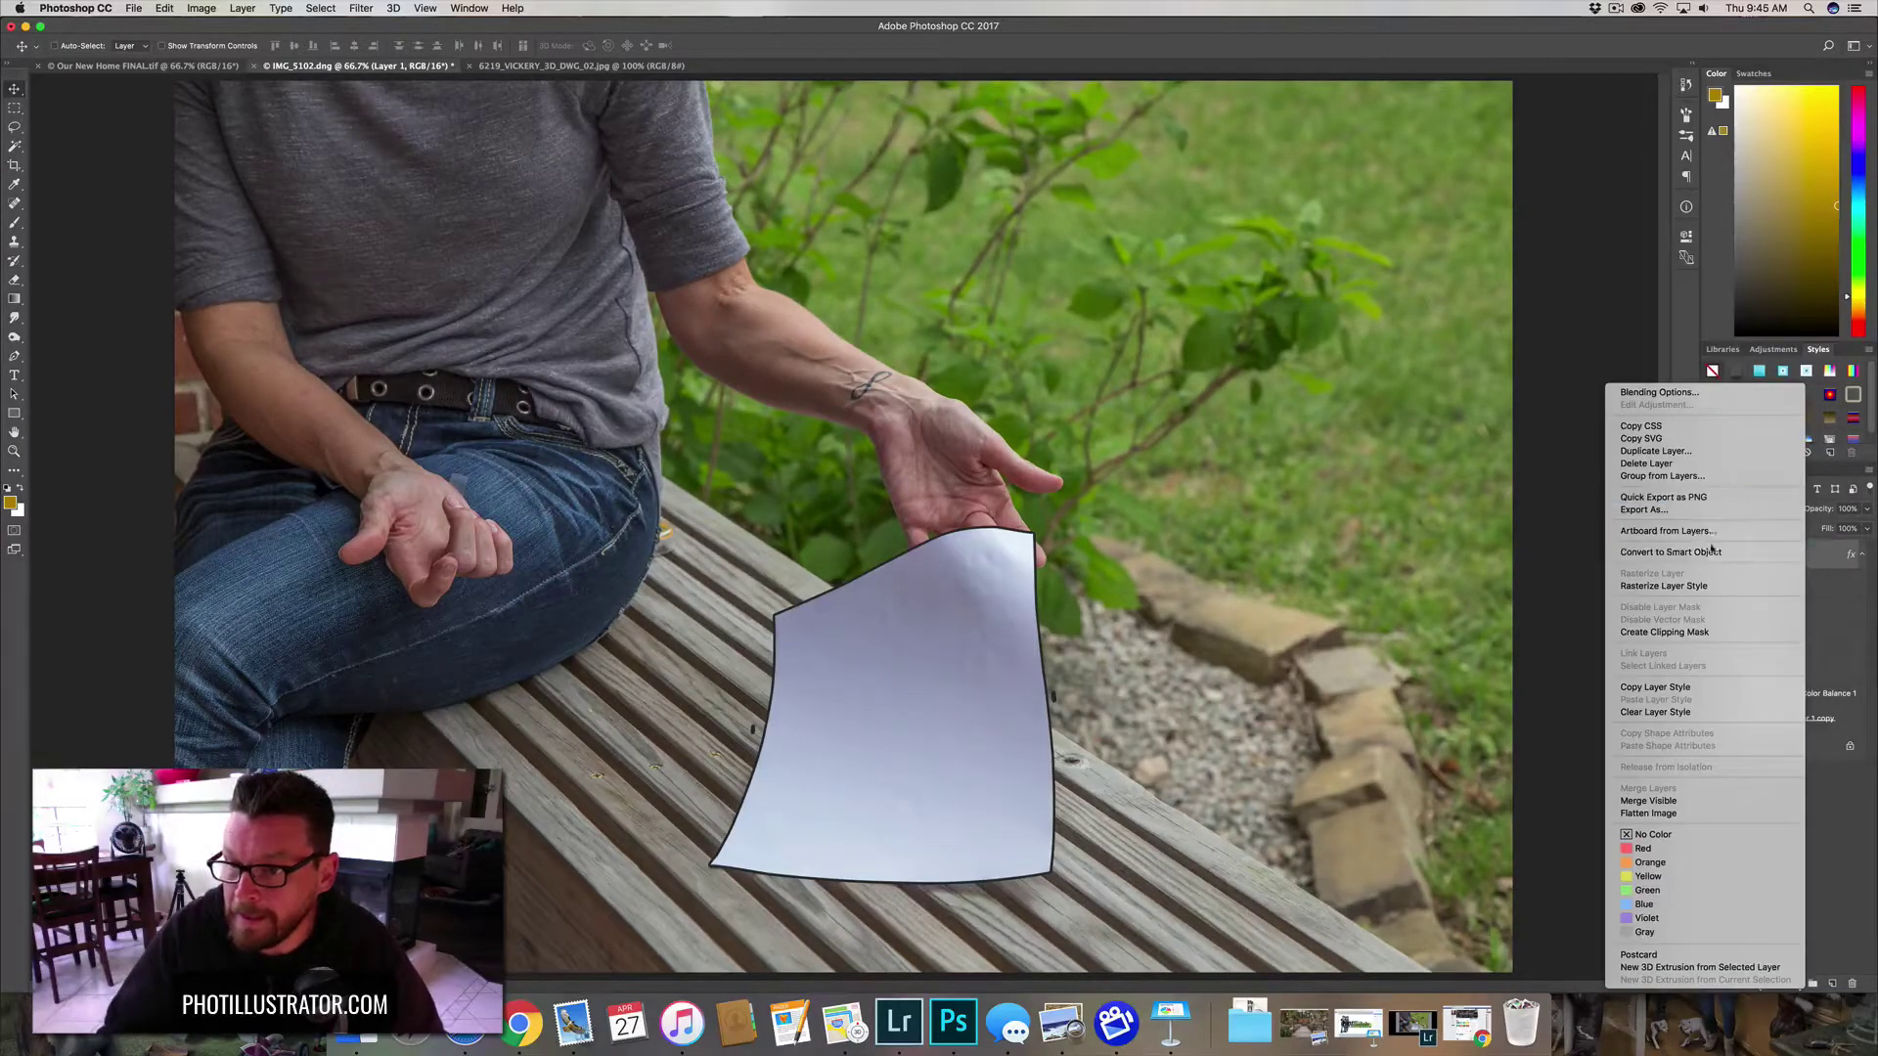
pyautogui.click(1845, 567)
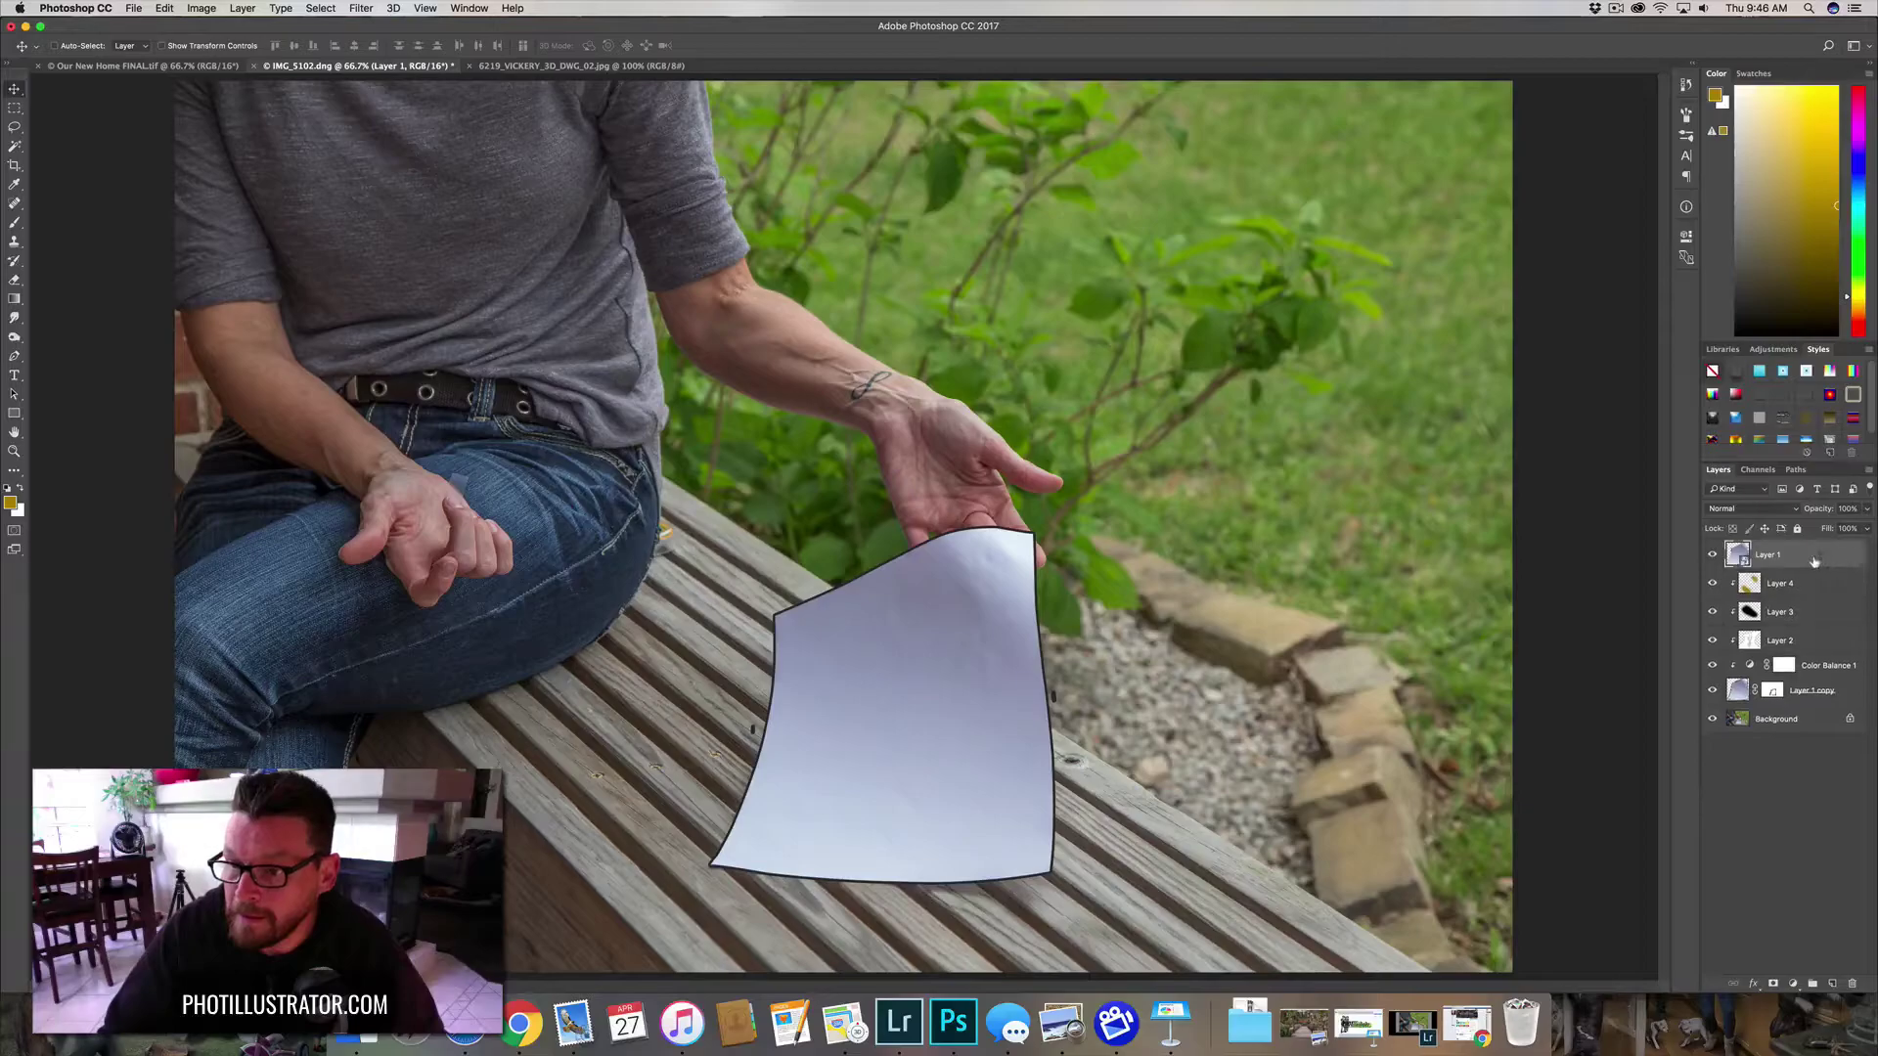
# - Rasterize Layer 1's stroke style into pixels and hide Layer 1
pyautogui.rightClick(1811, 561)
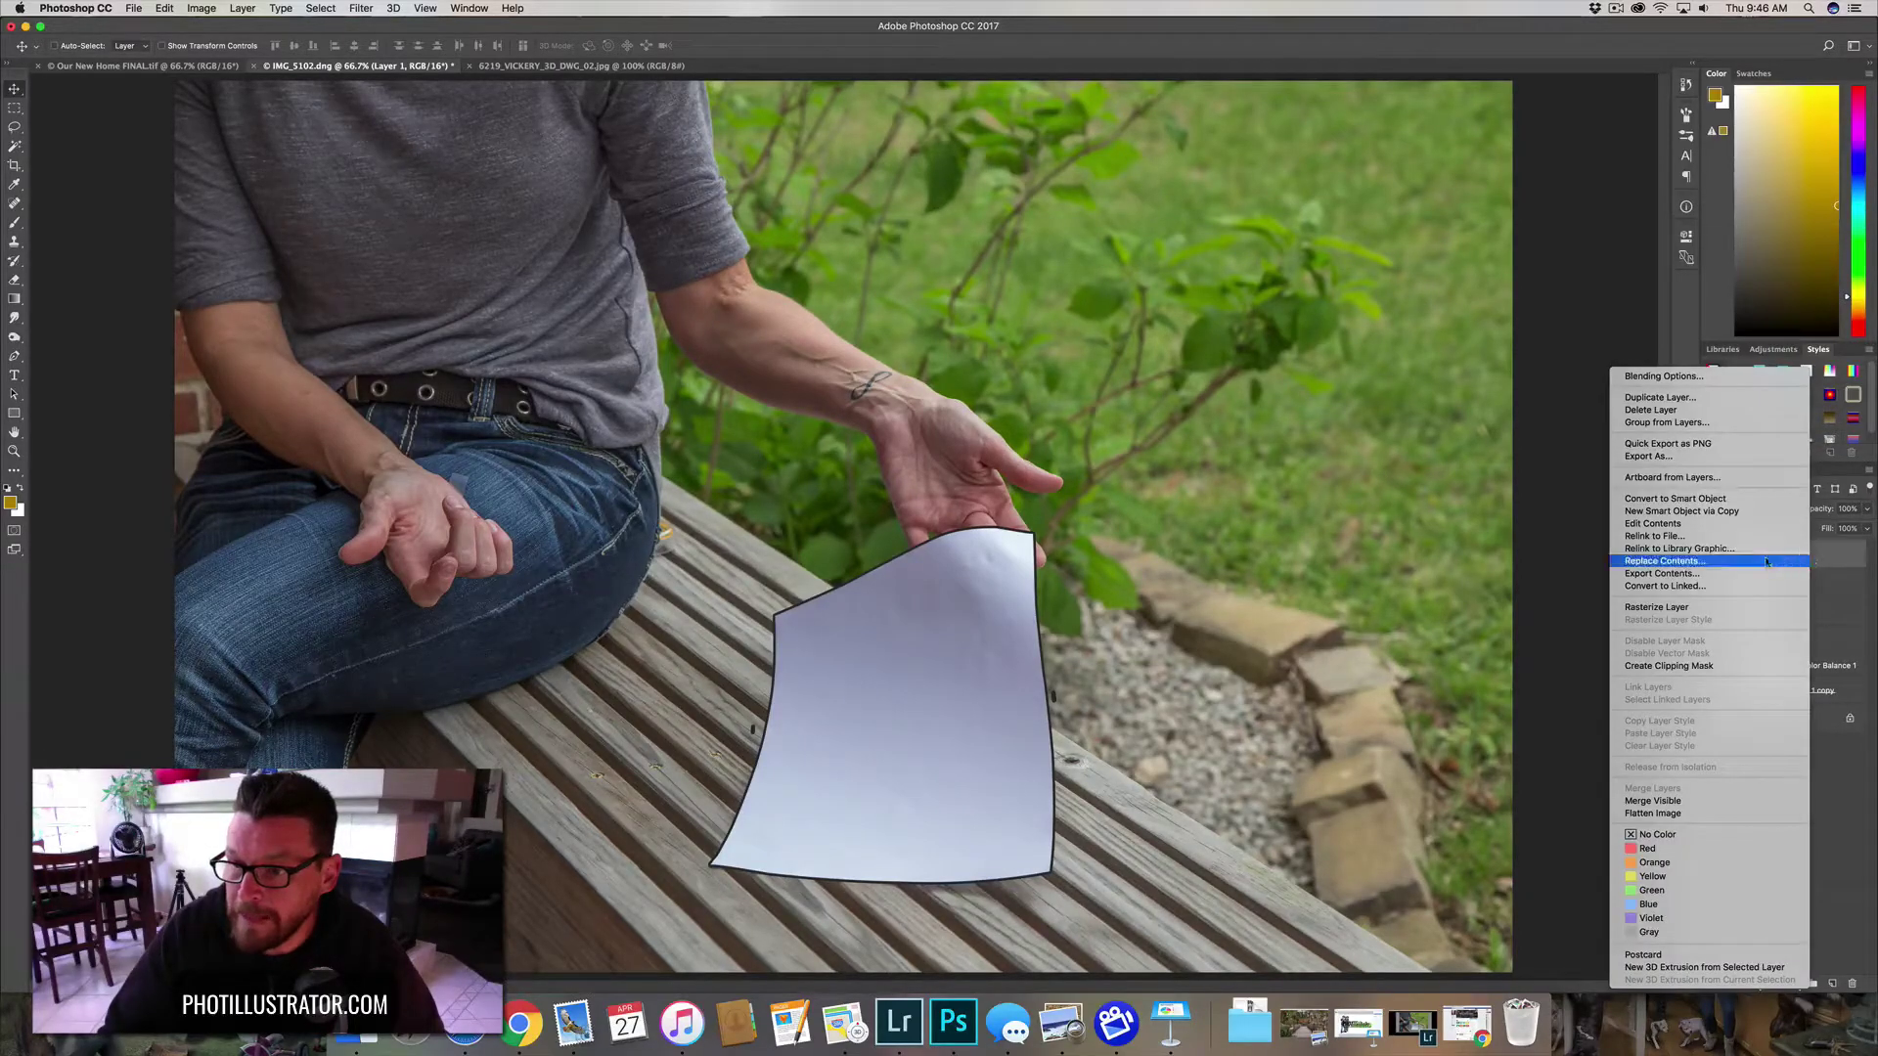
pyautogui.click(1731, 607)
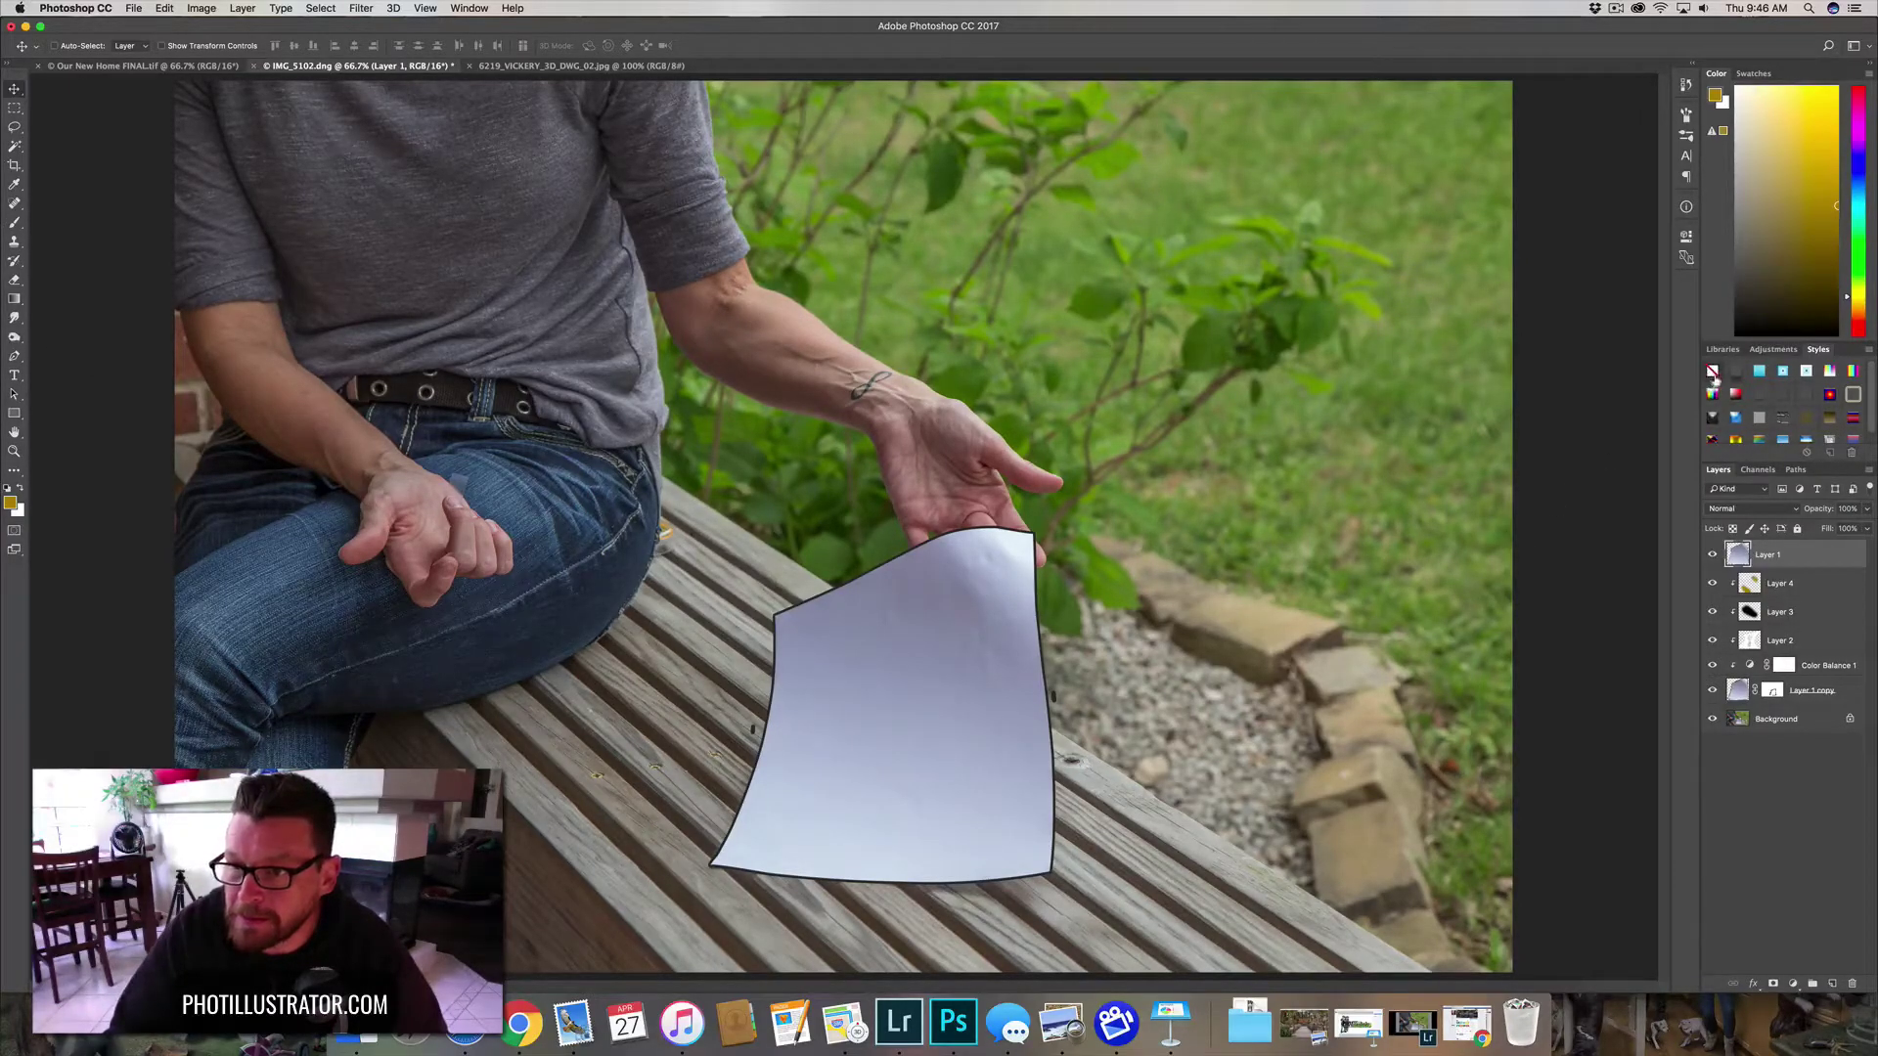
pyautogui.click(1713, 554)
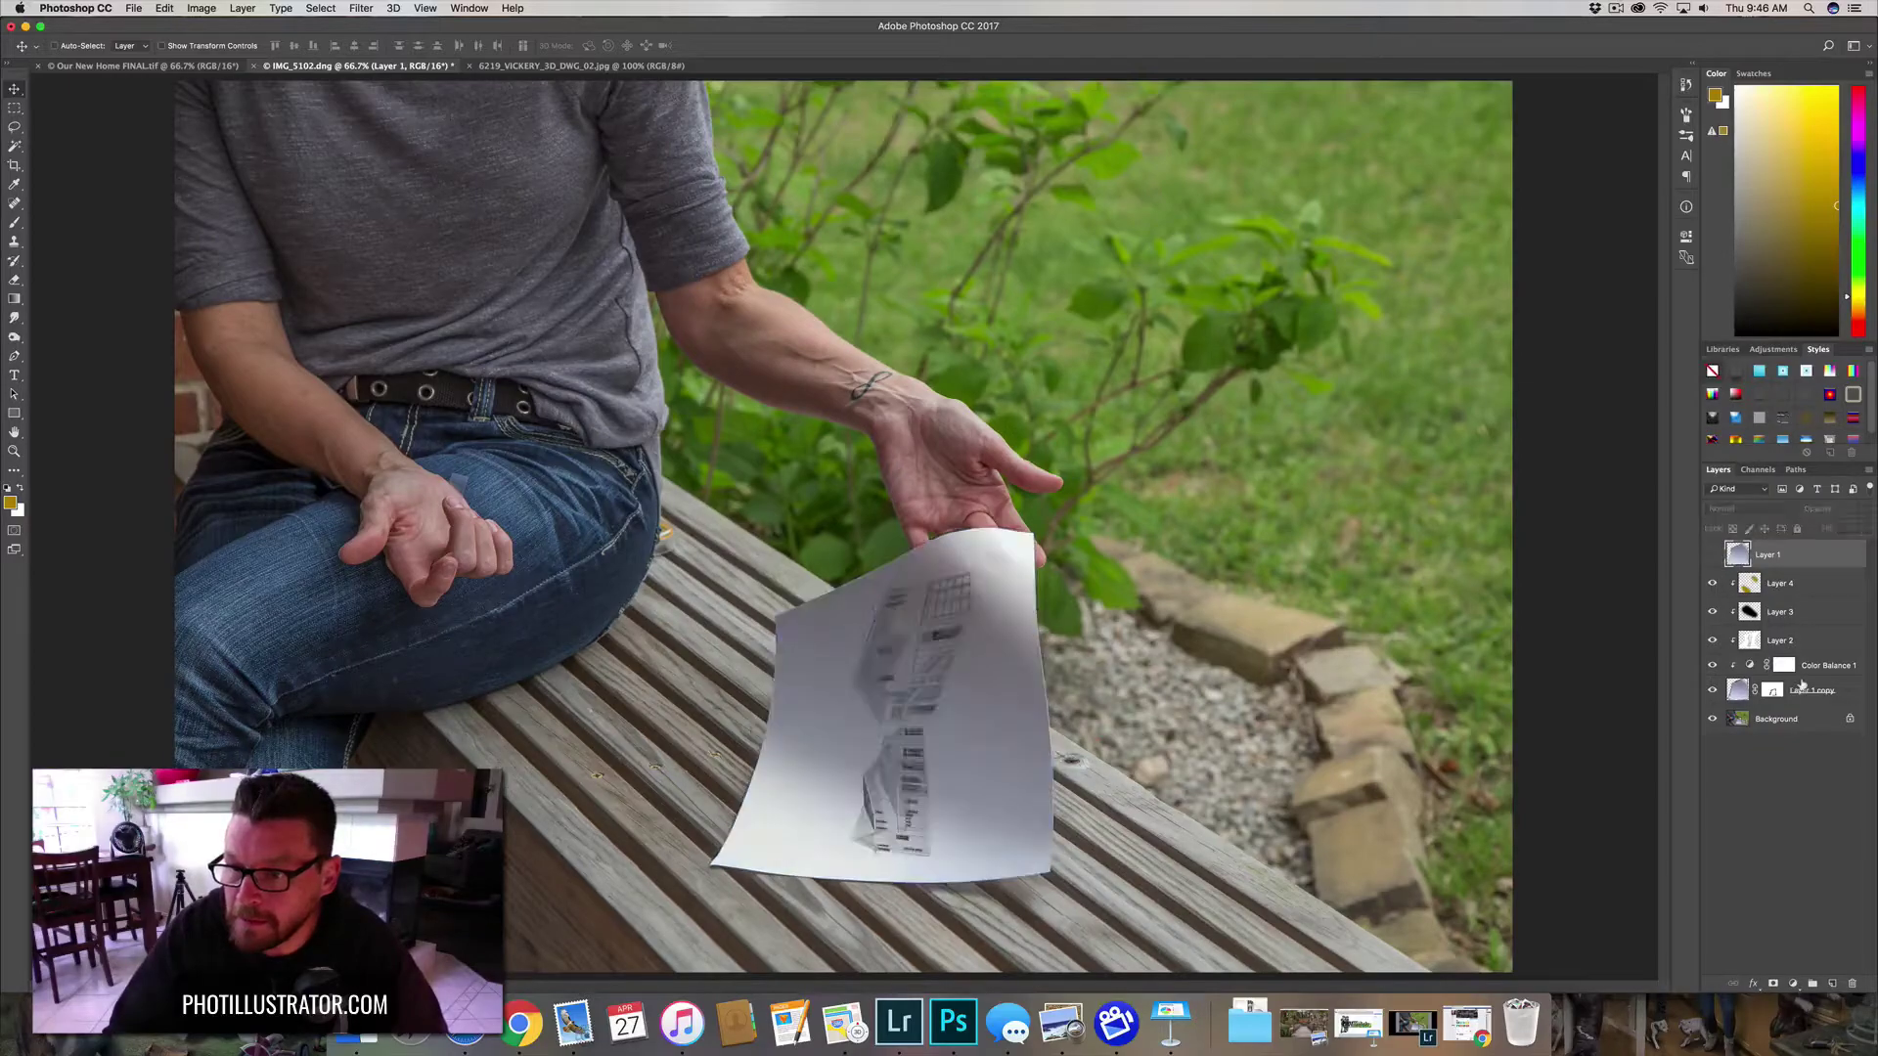
# - Duplicate Layer 1 copy, apply its mask, and move it near the top of the stack
pyautogui.click(1798, 688)
pyautogui.press('super+j')
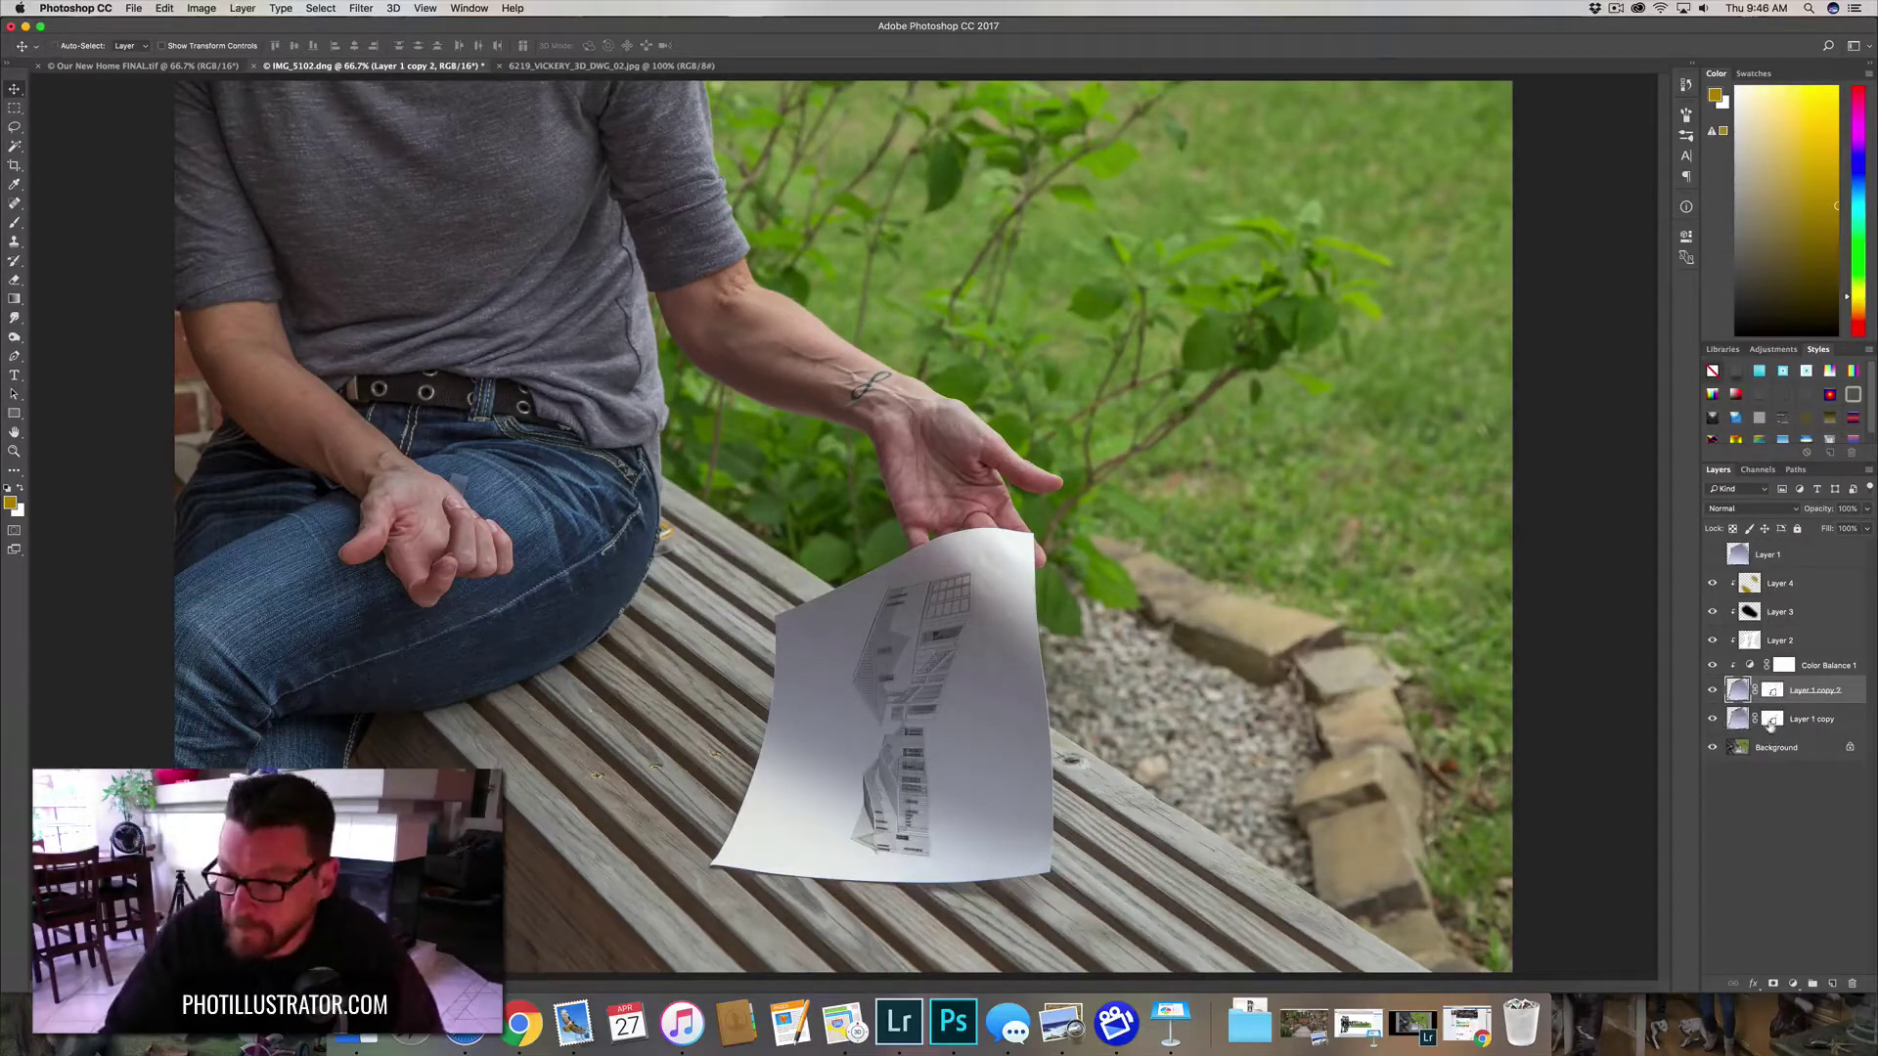
pyautogui.moveTo(1772, 721); pyautogui.dragTo(1851, 983)
pyautogui.click(1048, 324)
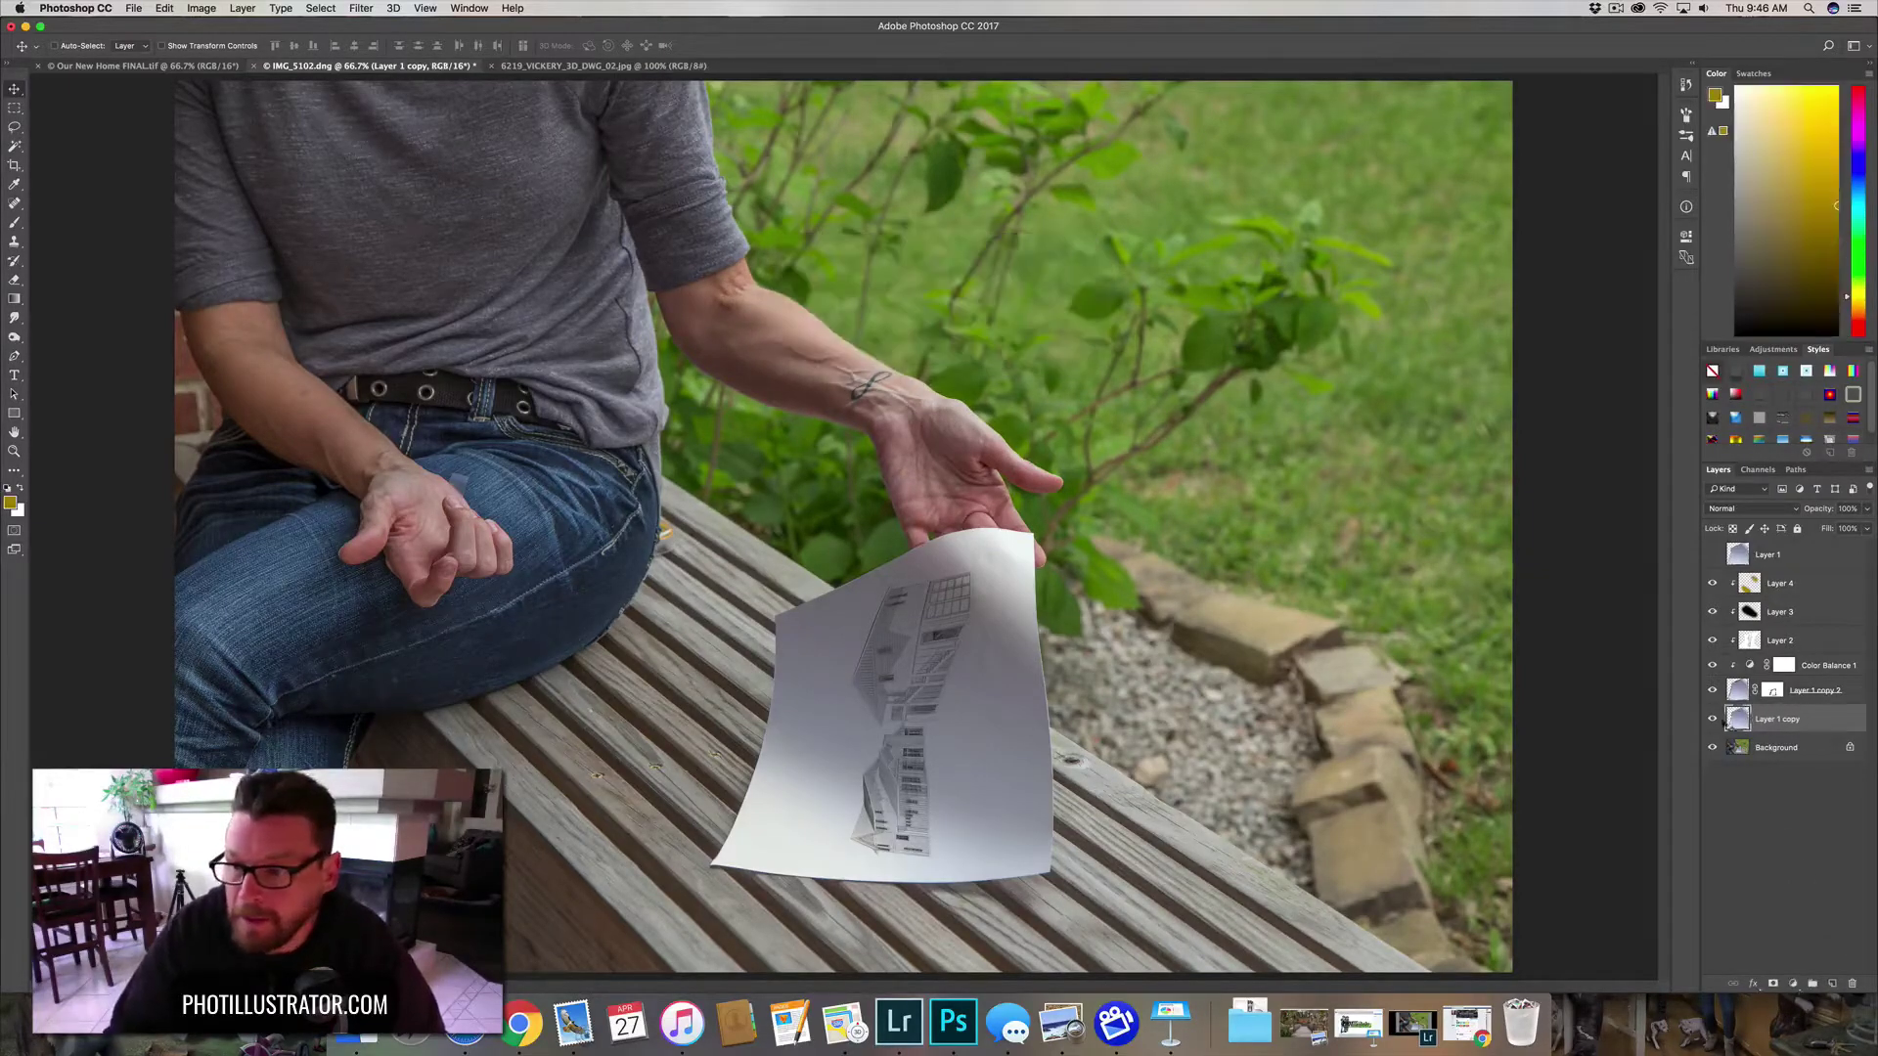
pyautogui.moveTo(1810, 720); pyautogui.dragTo(1837, 577)
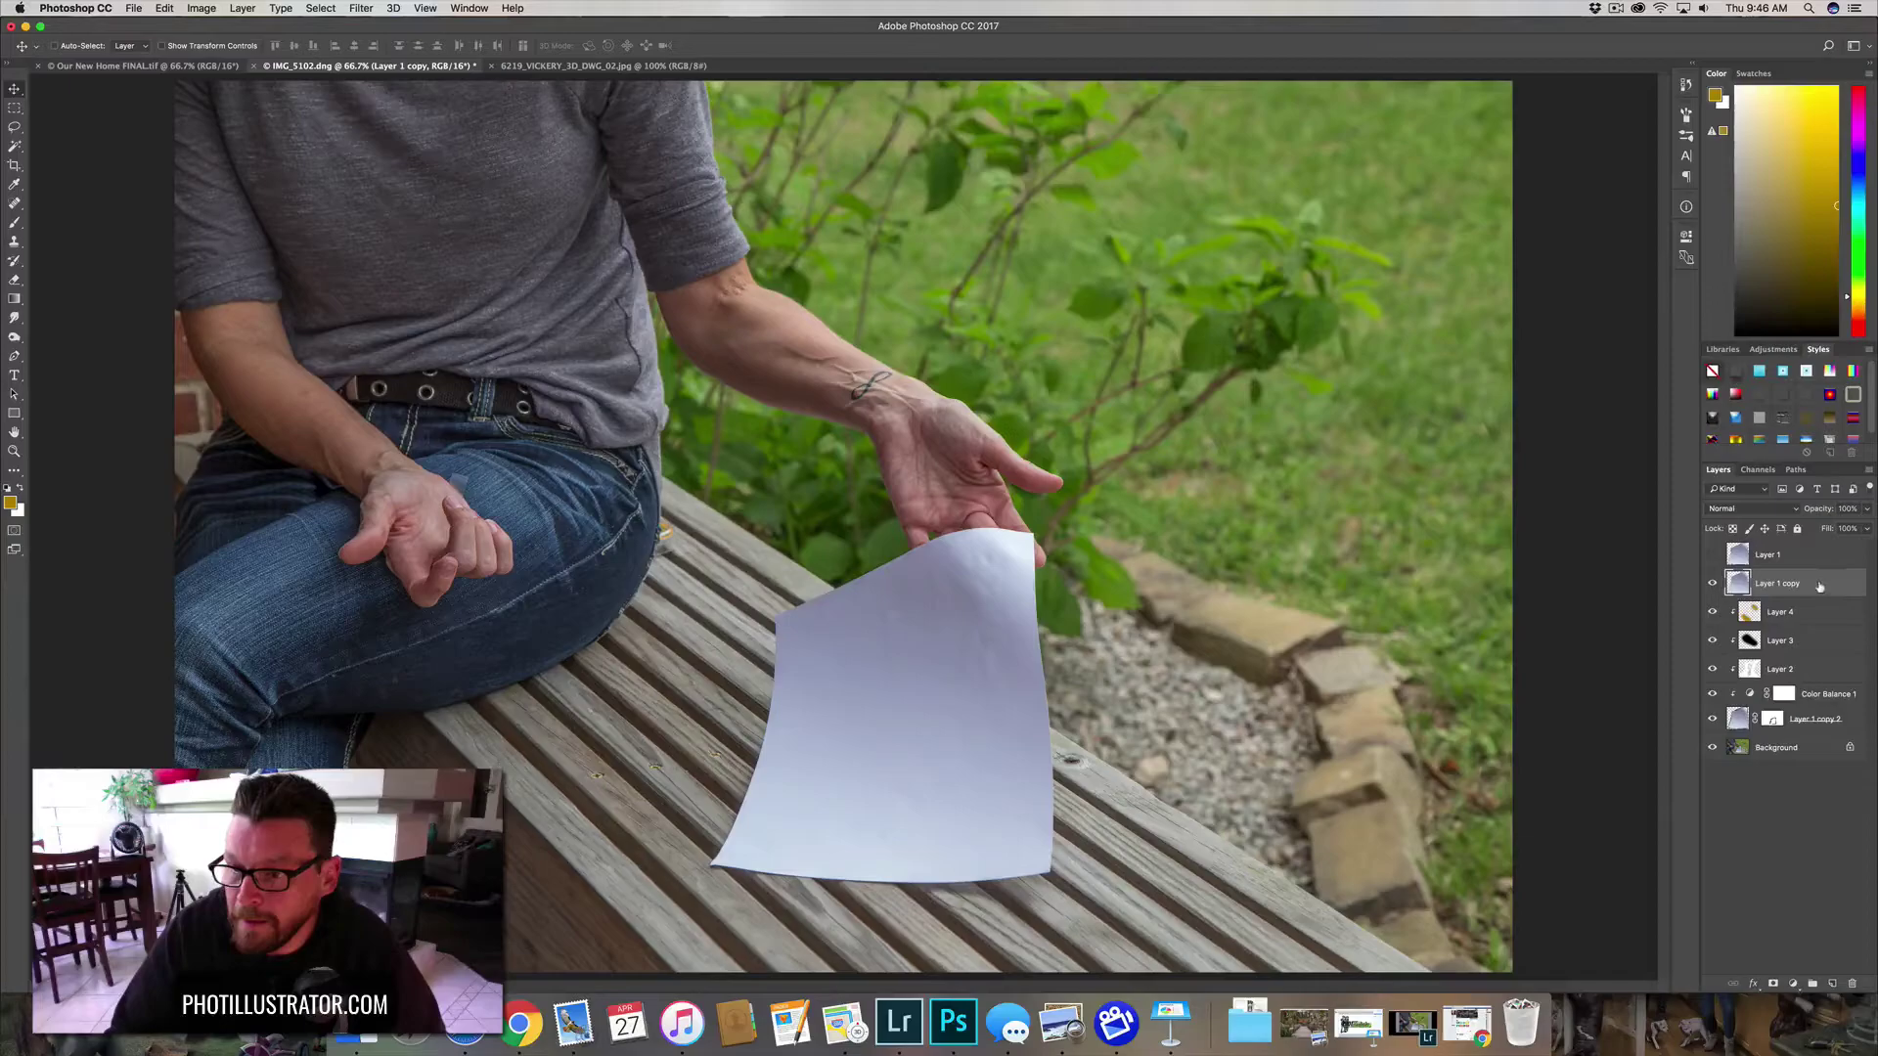
# - Add an outline Stroke style to Layer 1 copy, keeping it after an undo
pyautogui.doubleClick(1820, 586)
pyautogui.click(920, 179)
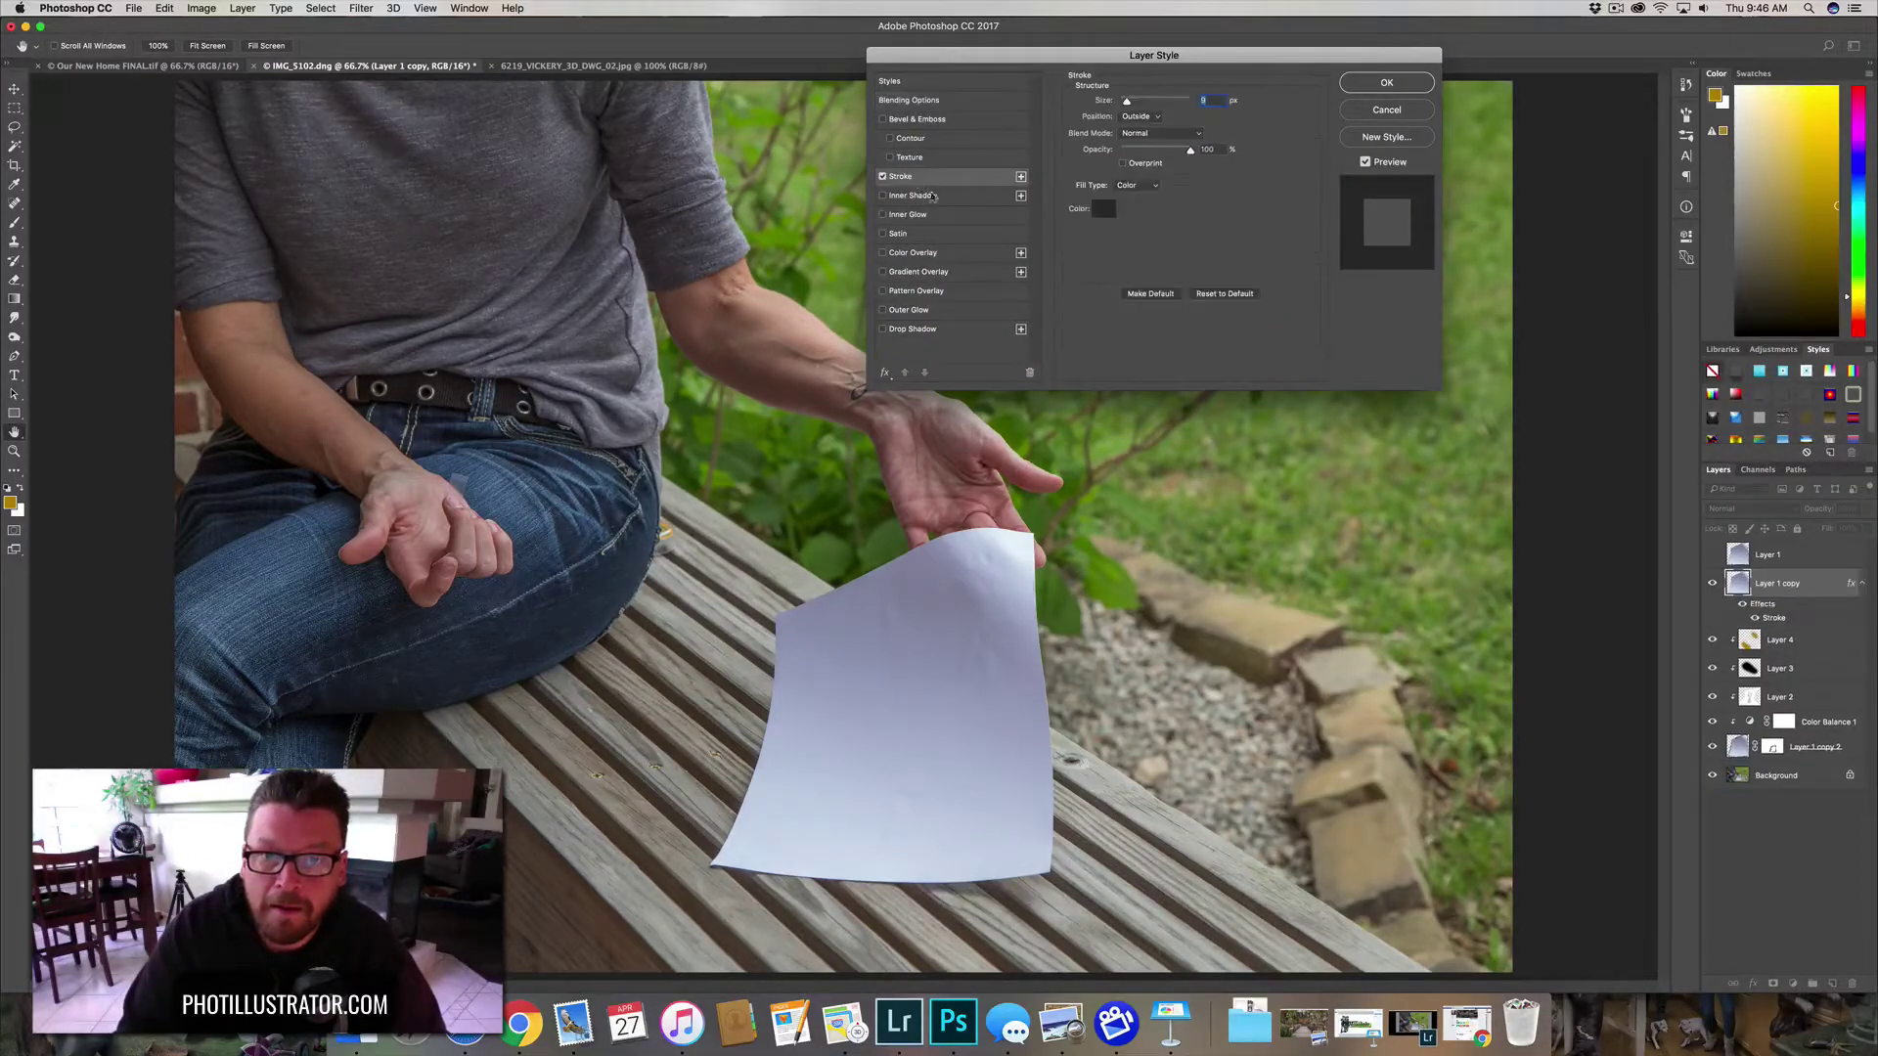
pyautogui.click(1394, 86)
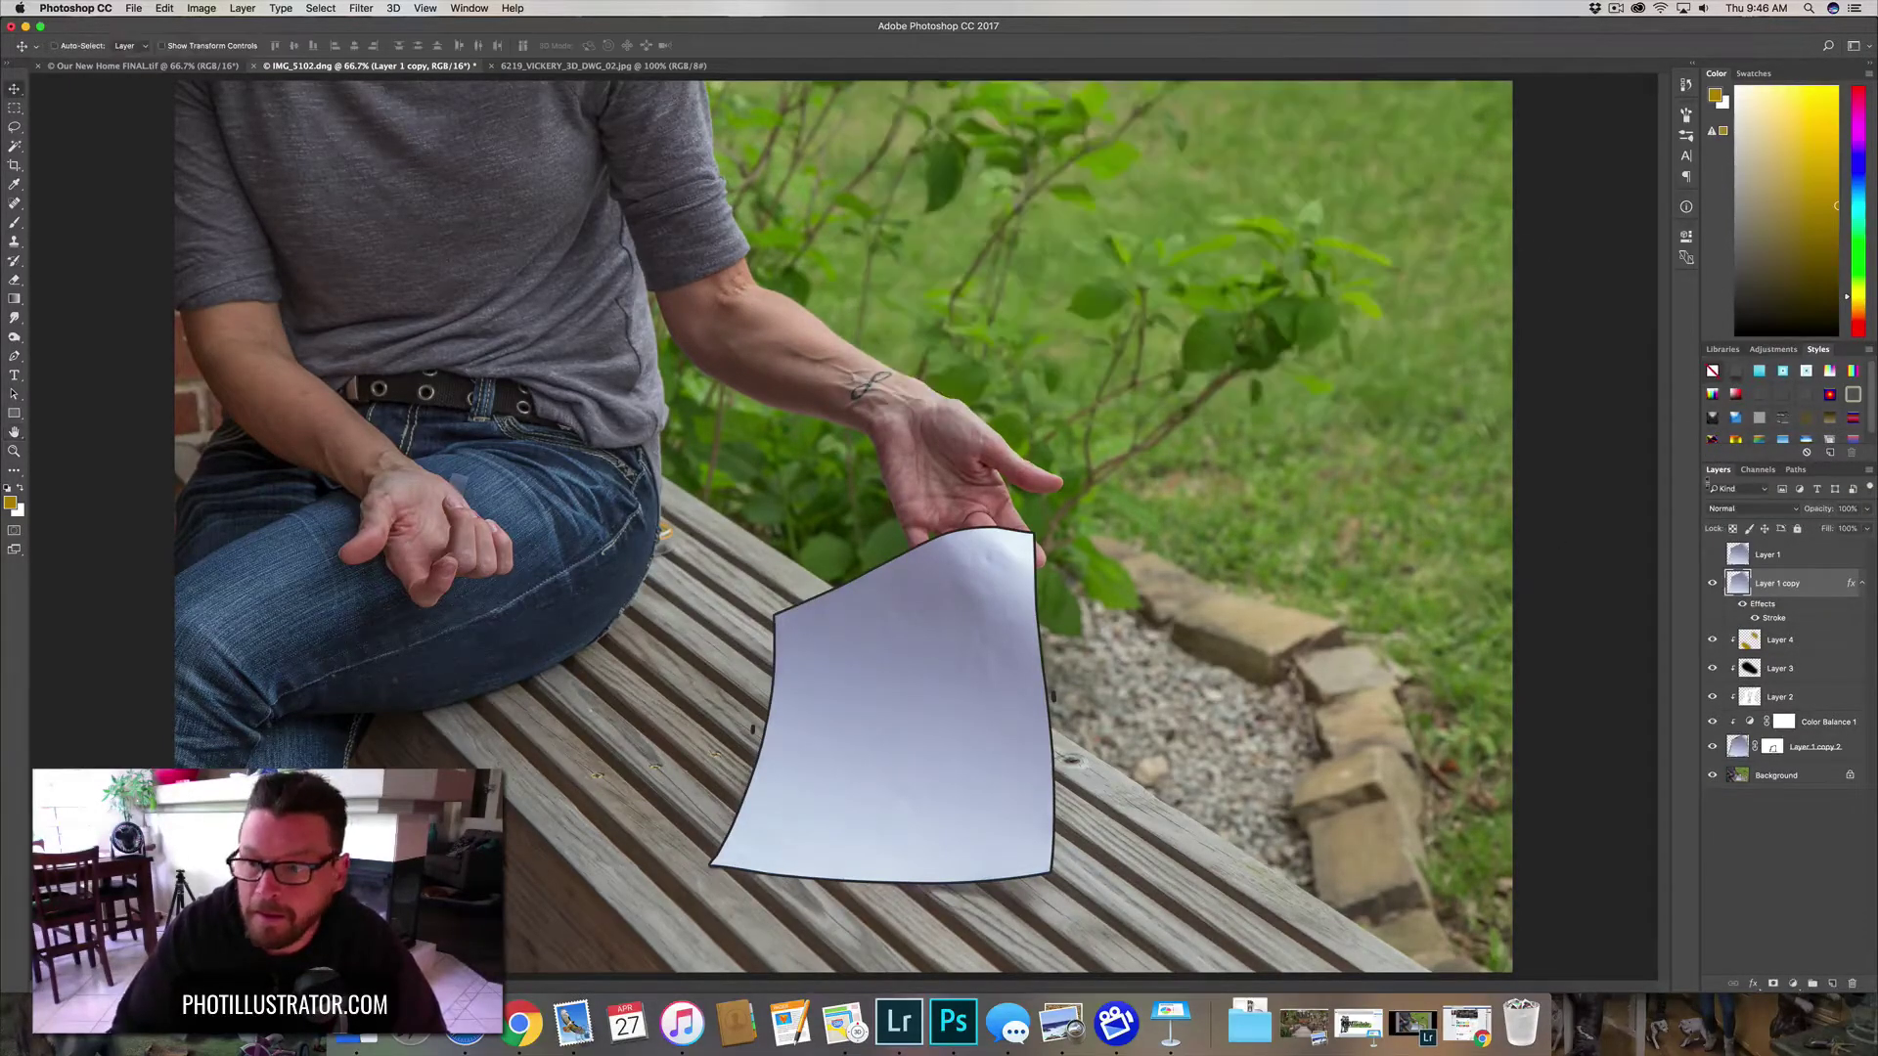
pyautogui.click(1711, 371)
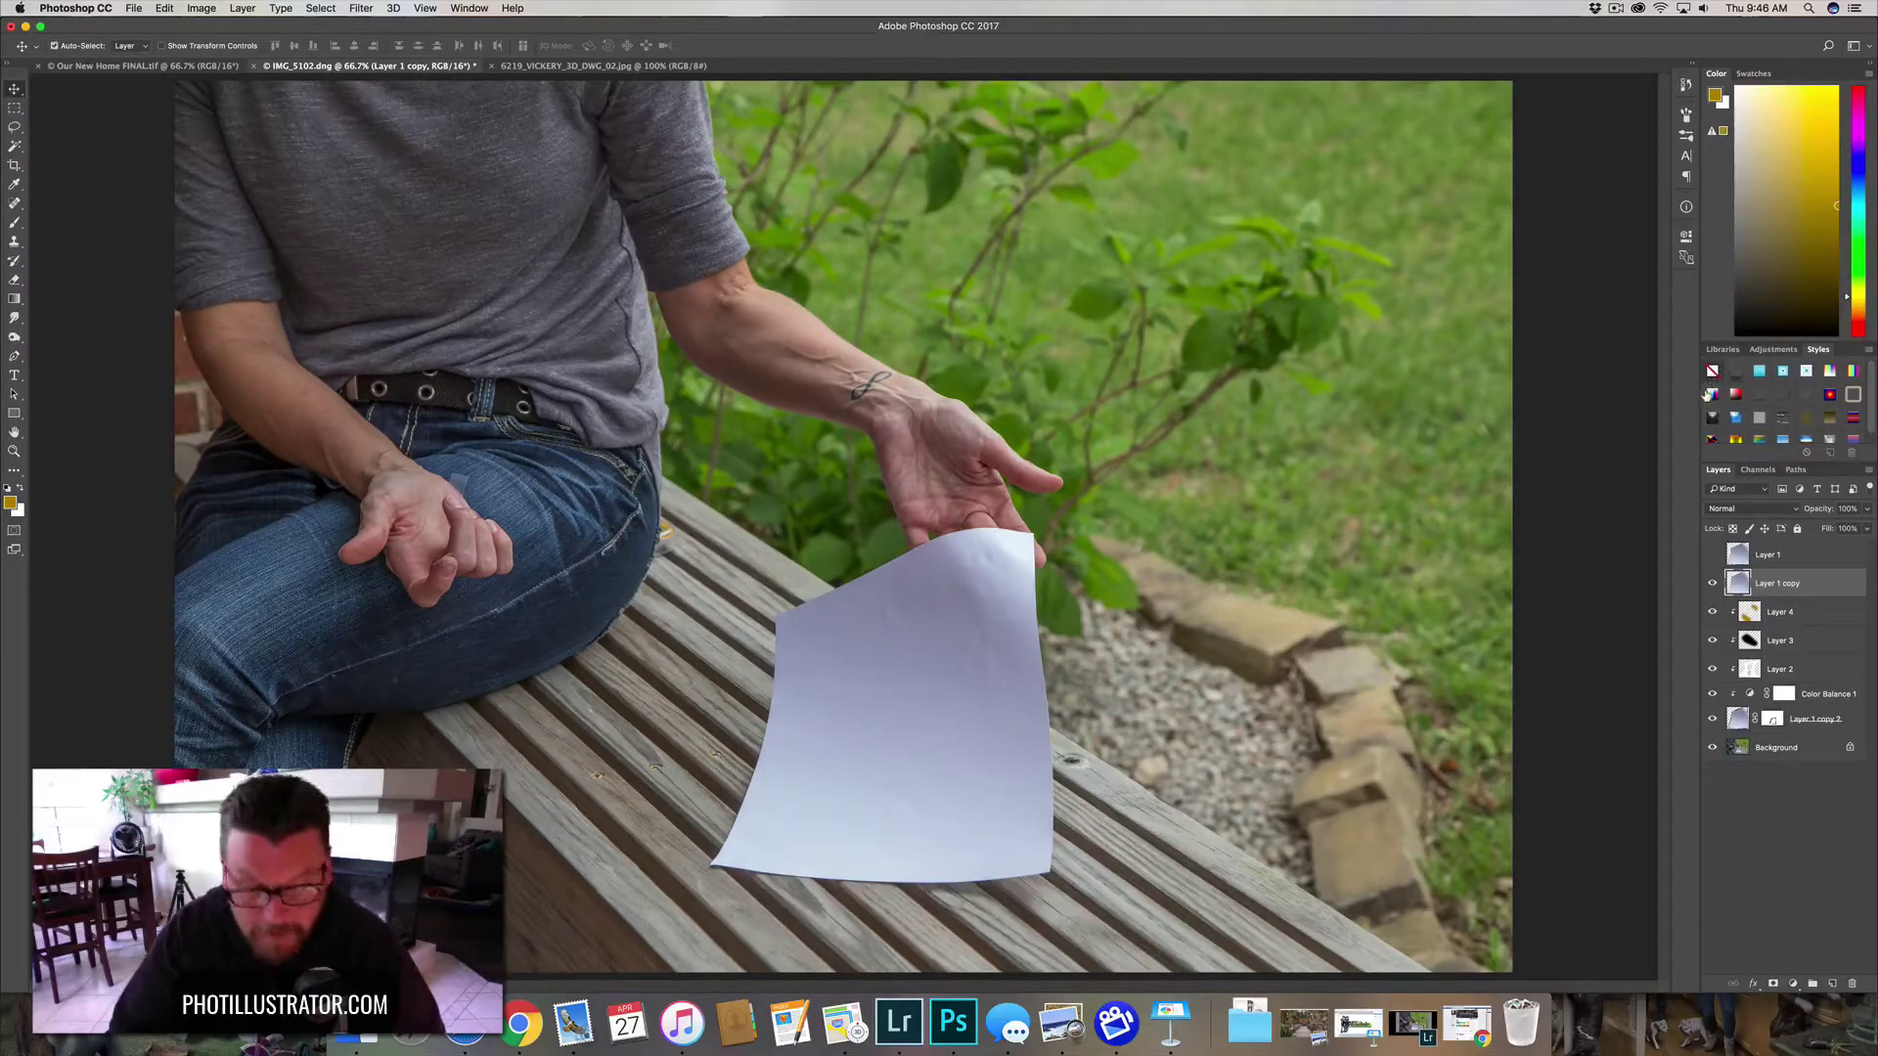
pyautogui.press('super+z')
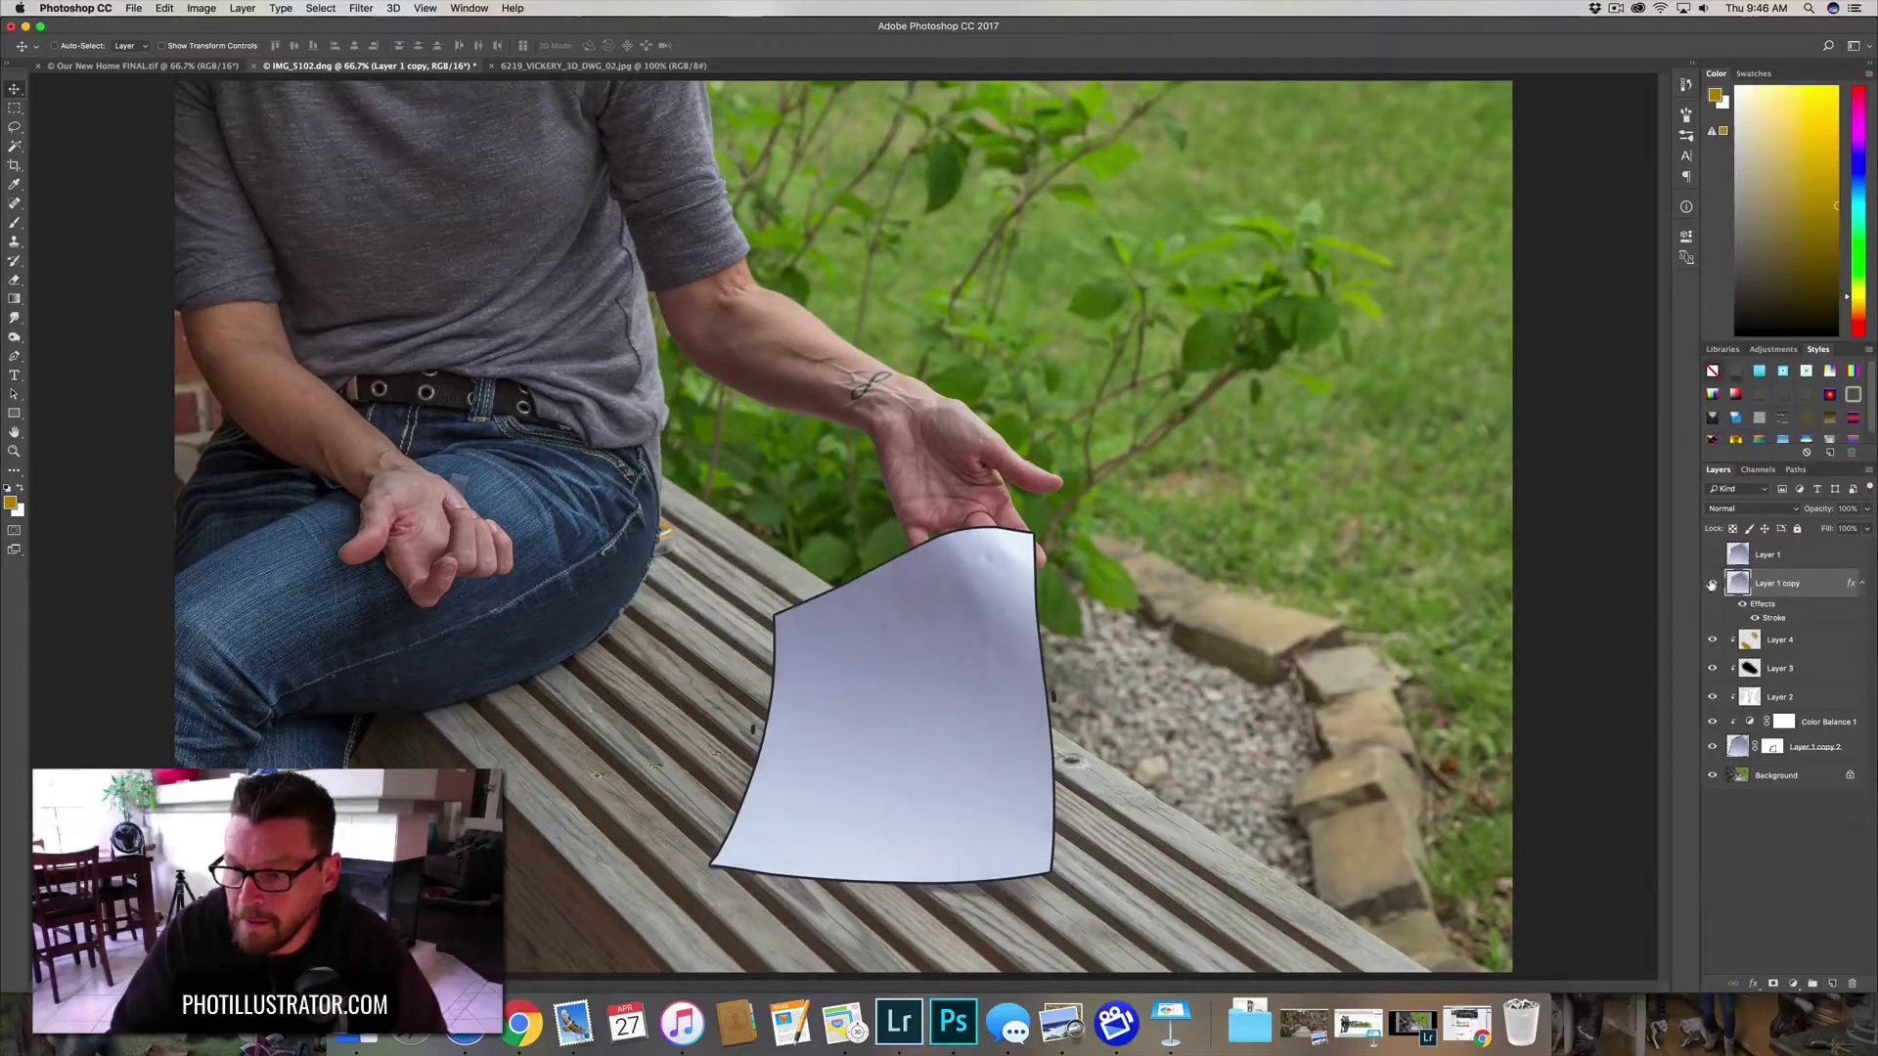
# - Make the plain paper Layer 1 visible again and select it
pyautogui.click(1711, 585)
pyautogui.click(1711, 555)
pyautogui.click(1743, 557)
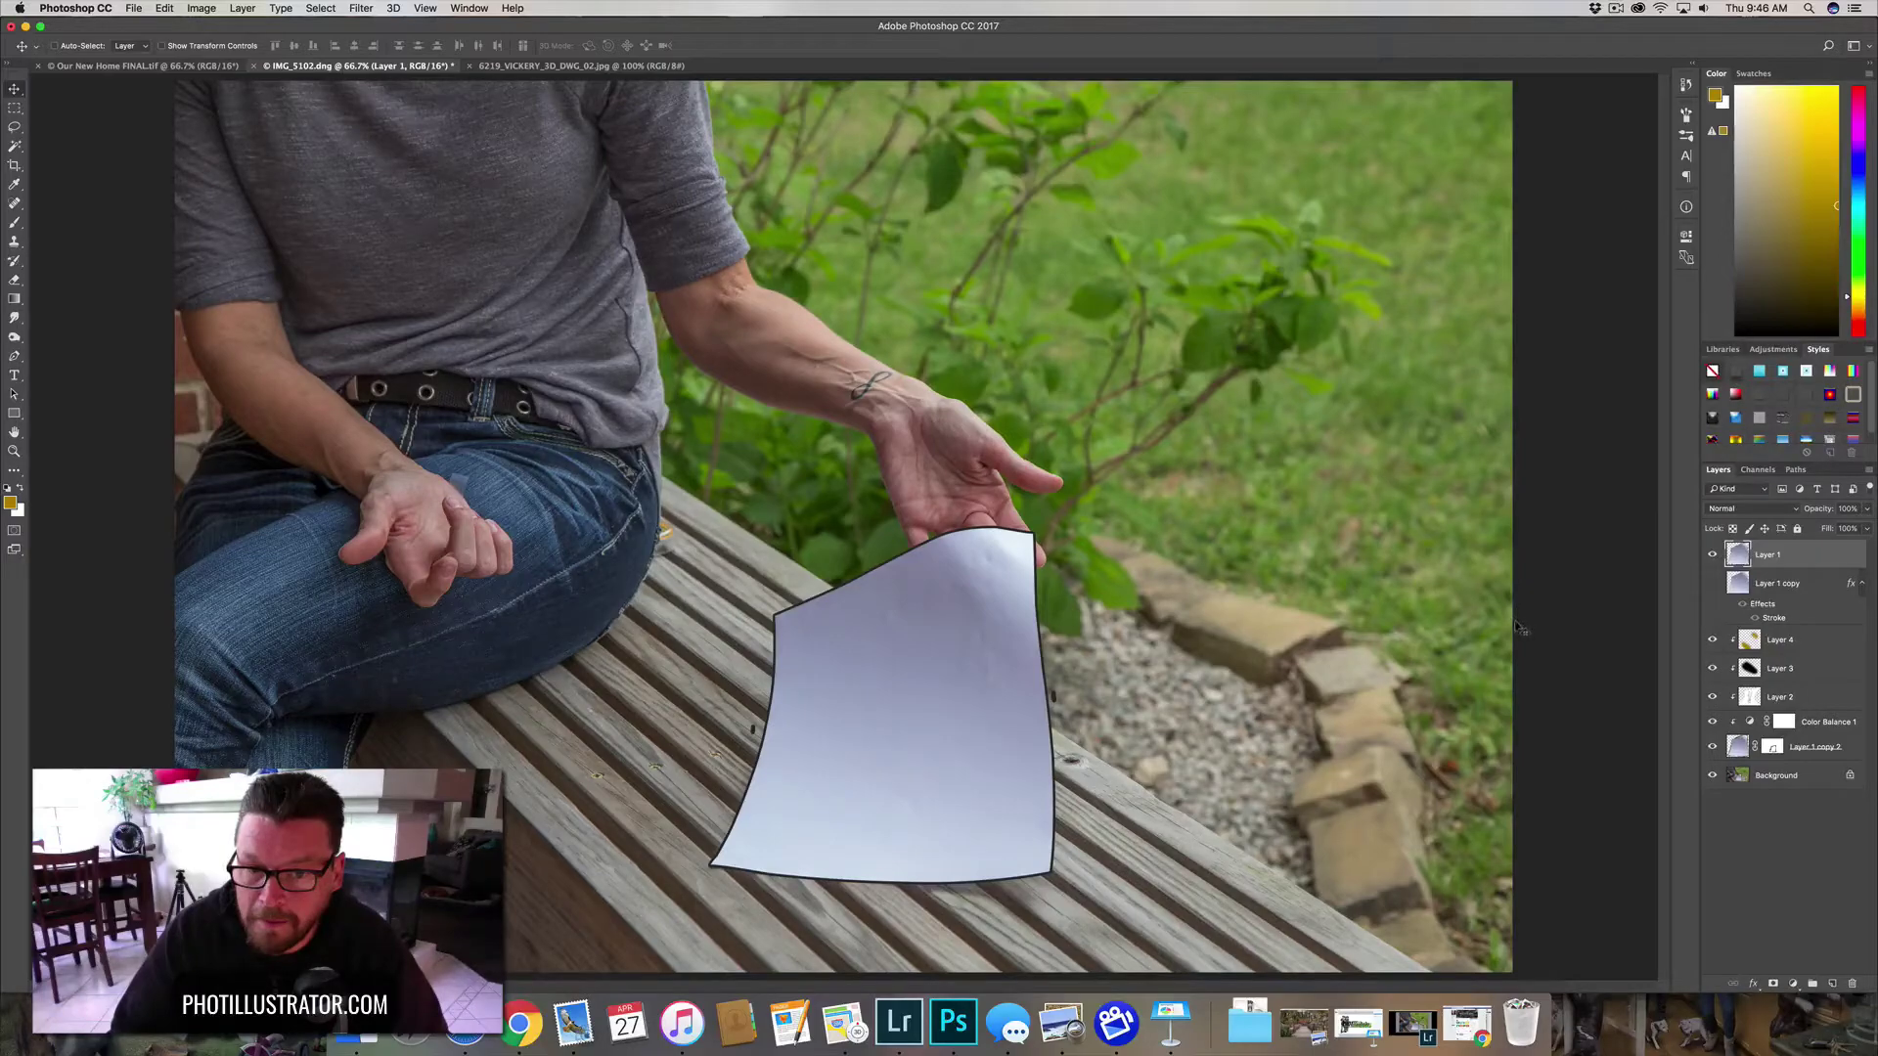
# - Scale Layer 1 to about 80% and move it beneath the drawing layers
pyautogui.press('super')
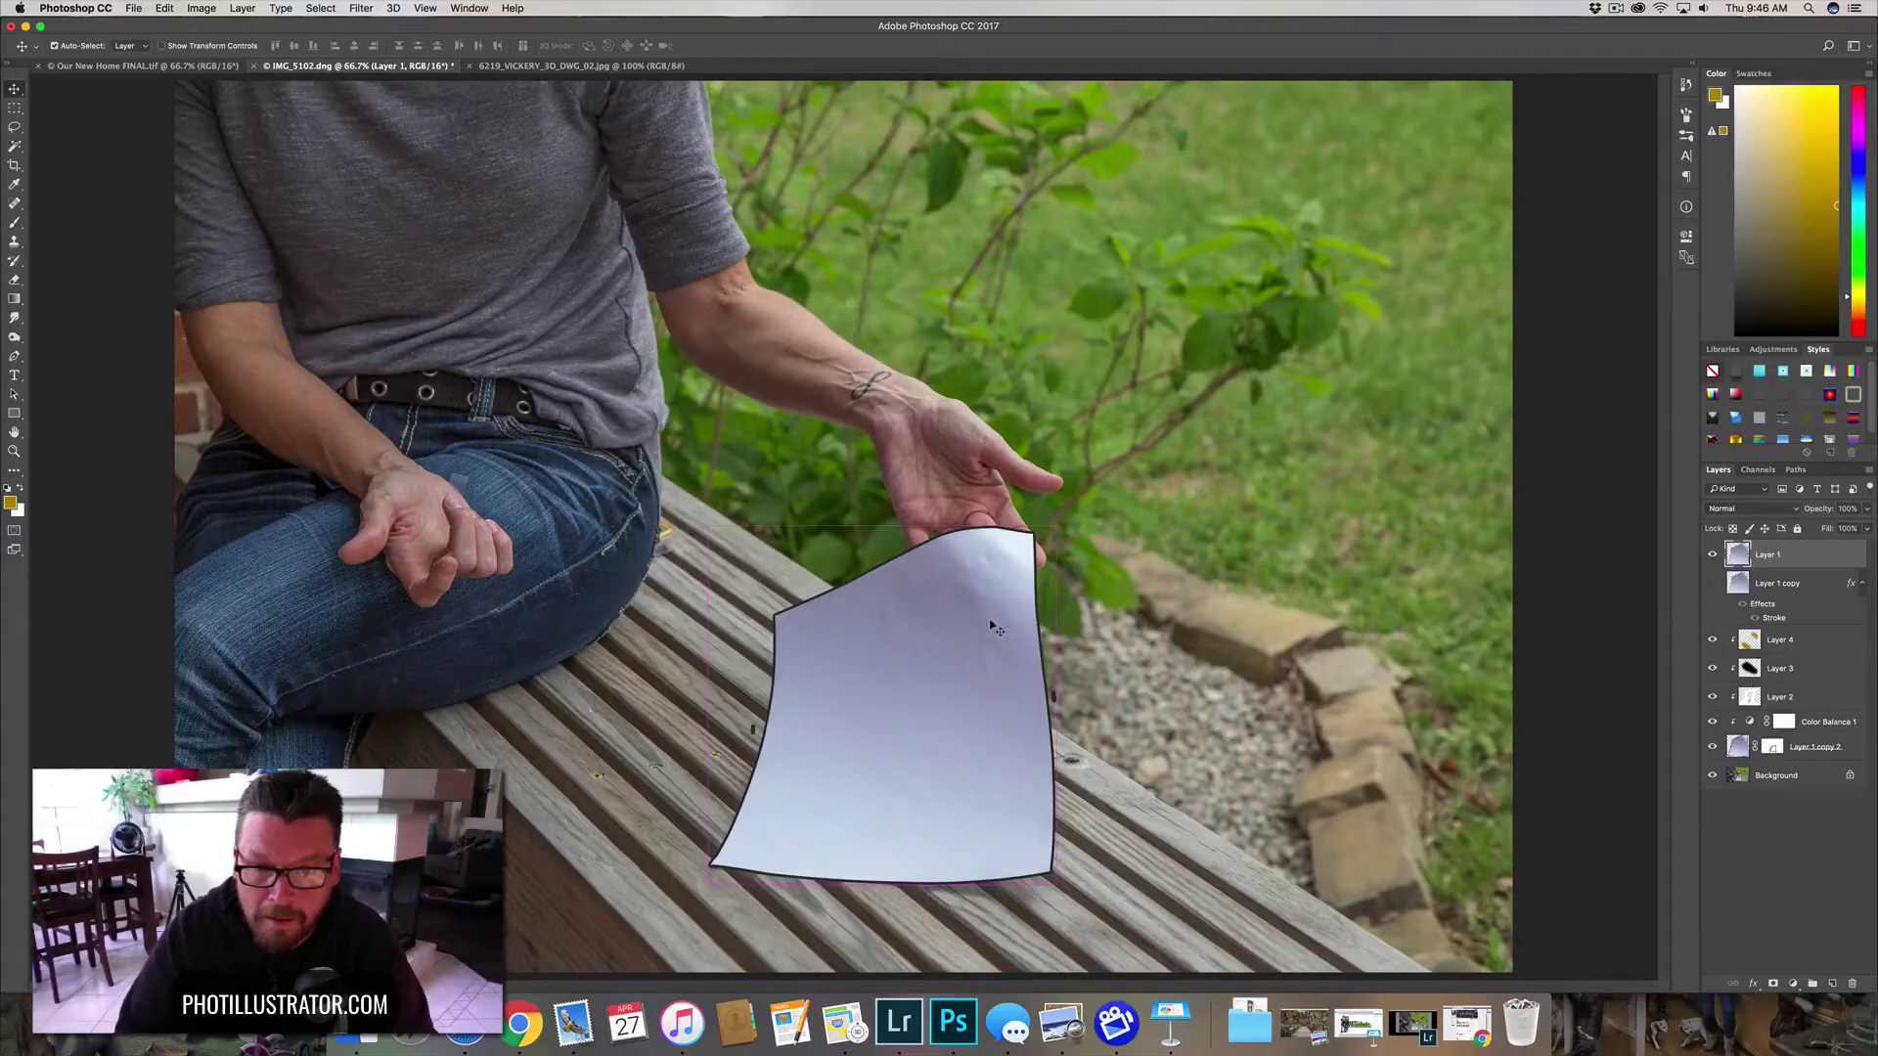
pyautogui.press('super+t')
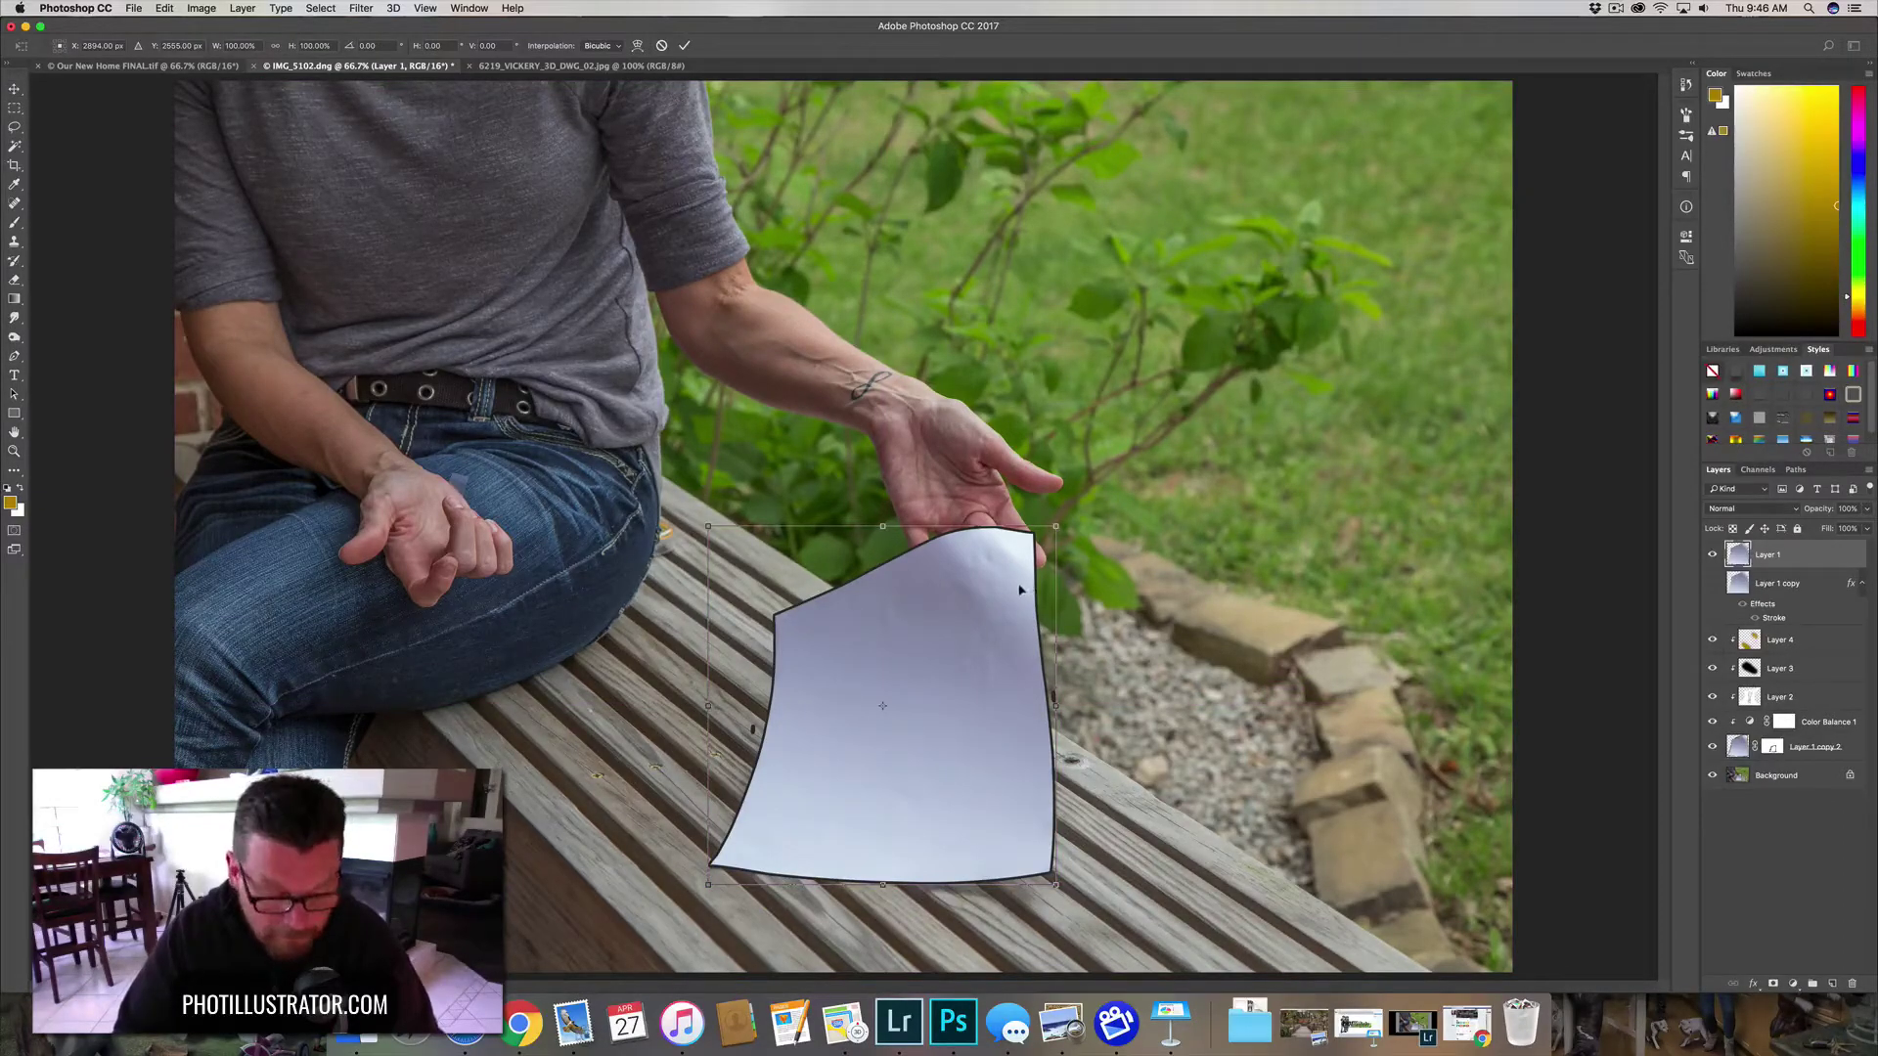
pyautogui.moveTo(1044, 541); pyautogui.dragTo(1046, 550)
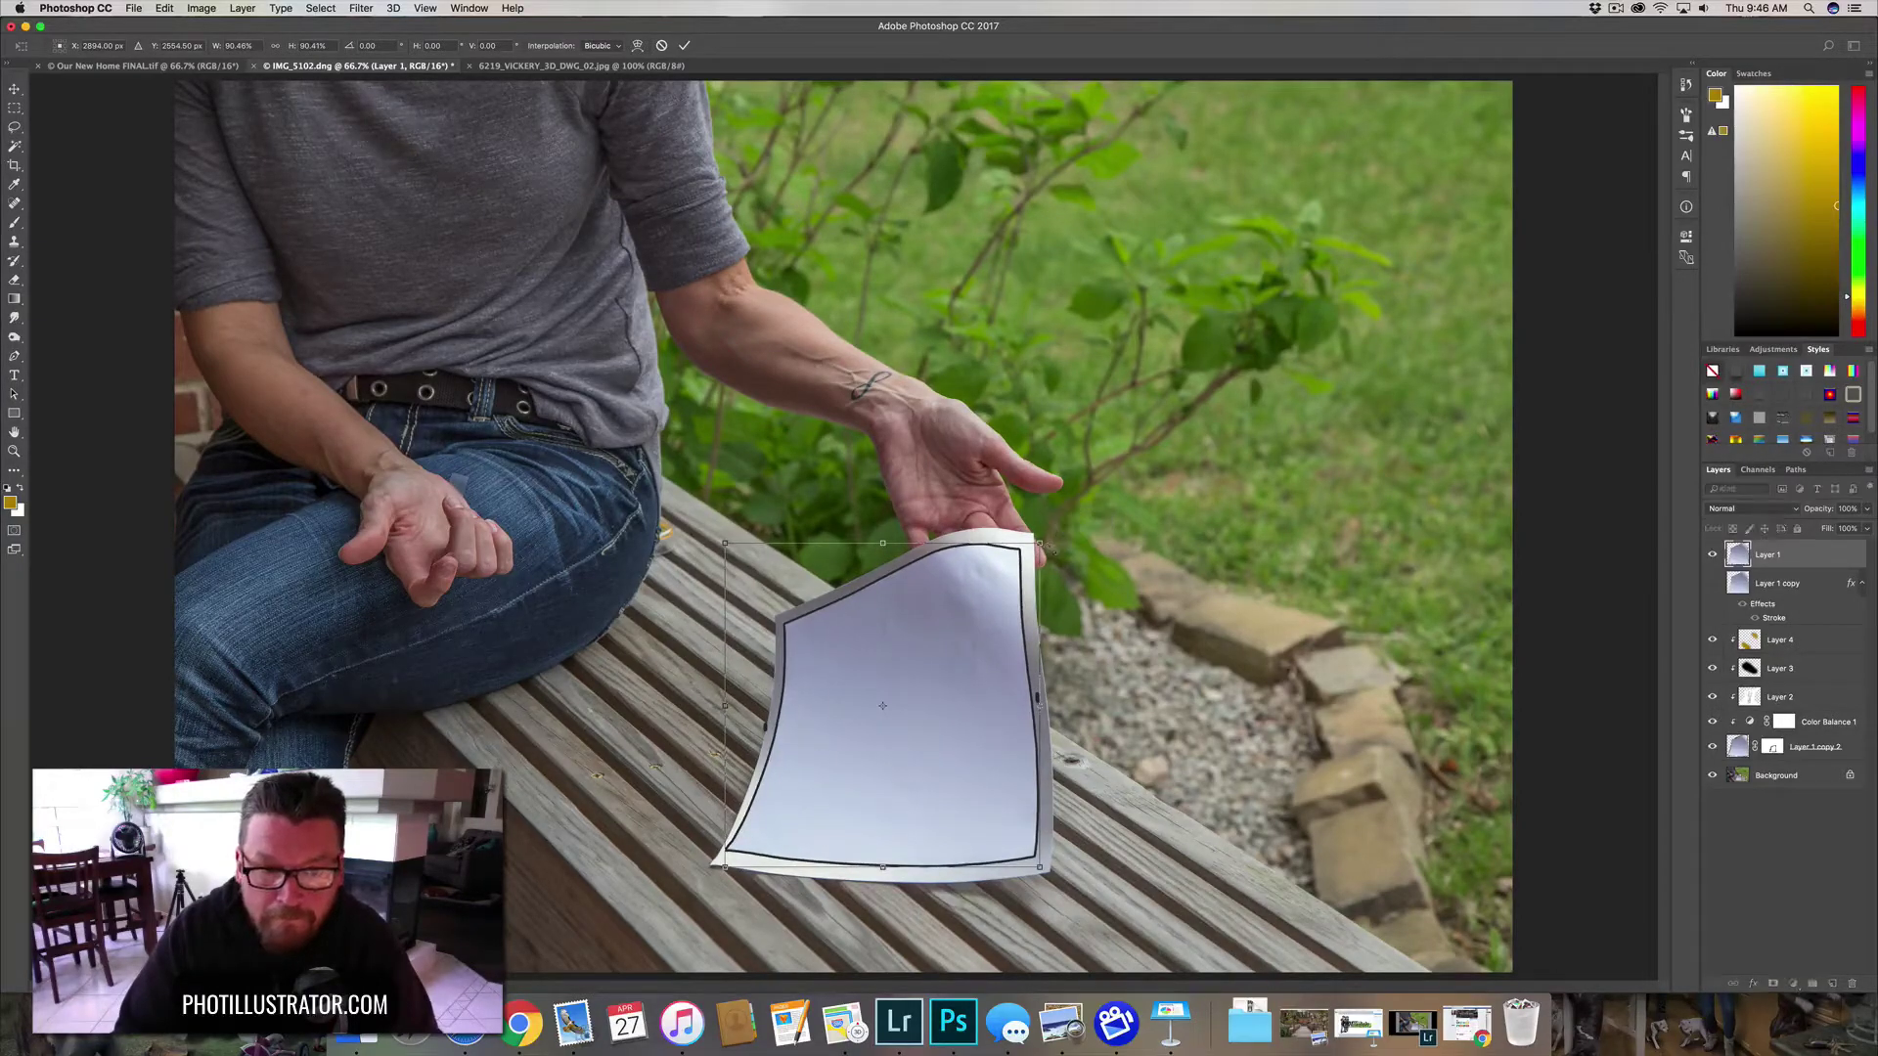
pyautogui.press('Return')
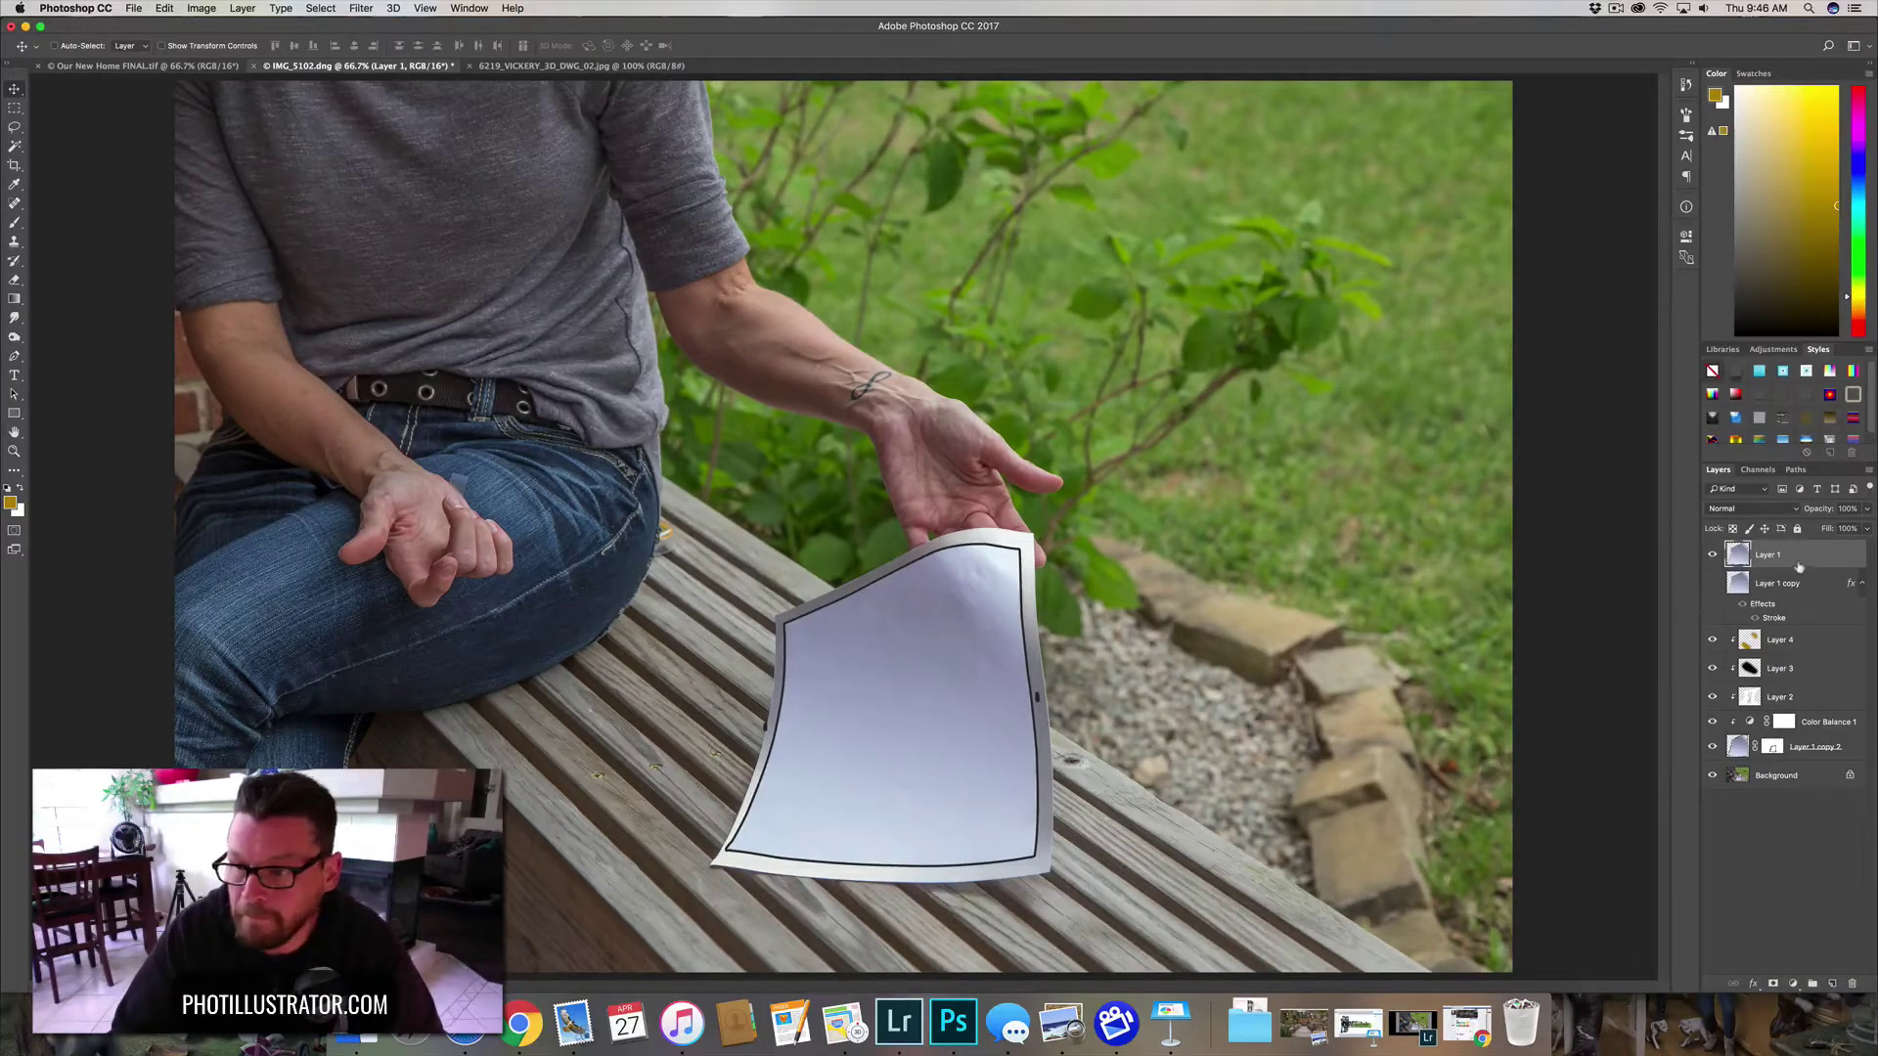
pyautogui.moveTo(1808, 582); pyautogui.dragTo(1802, 730)
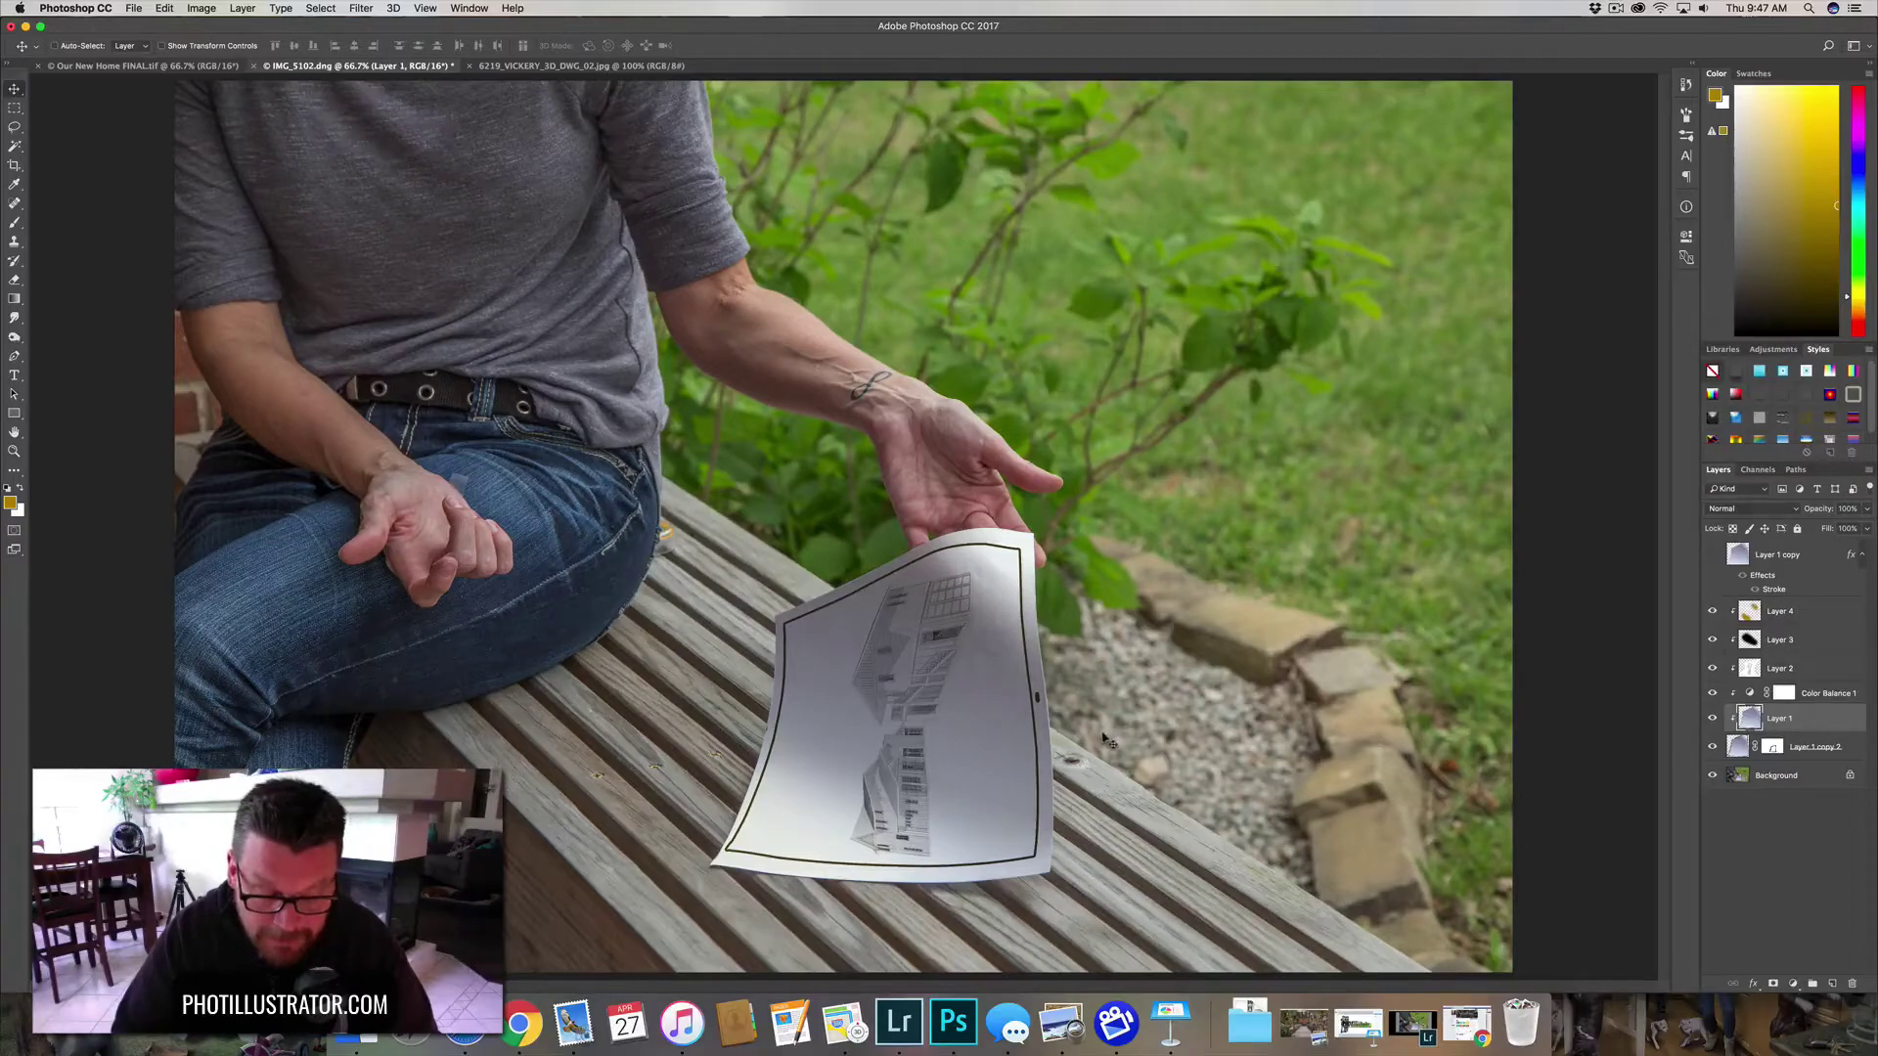
# - Erase the dark blob on the paper's right border with a roughly 123 px eraser
pyautogui.press('e')
pyautogui.keyDown('alt'); pyautogui.scroll(1, 936, 728); pyautogui.keyUp('alt')
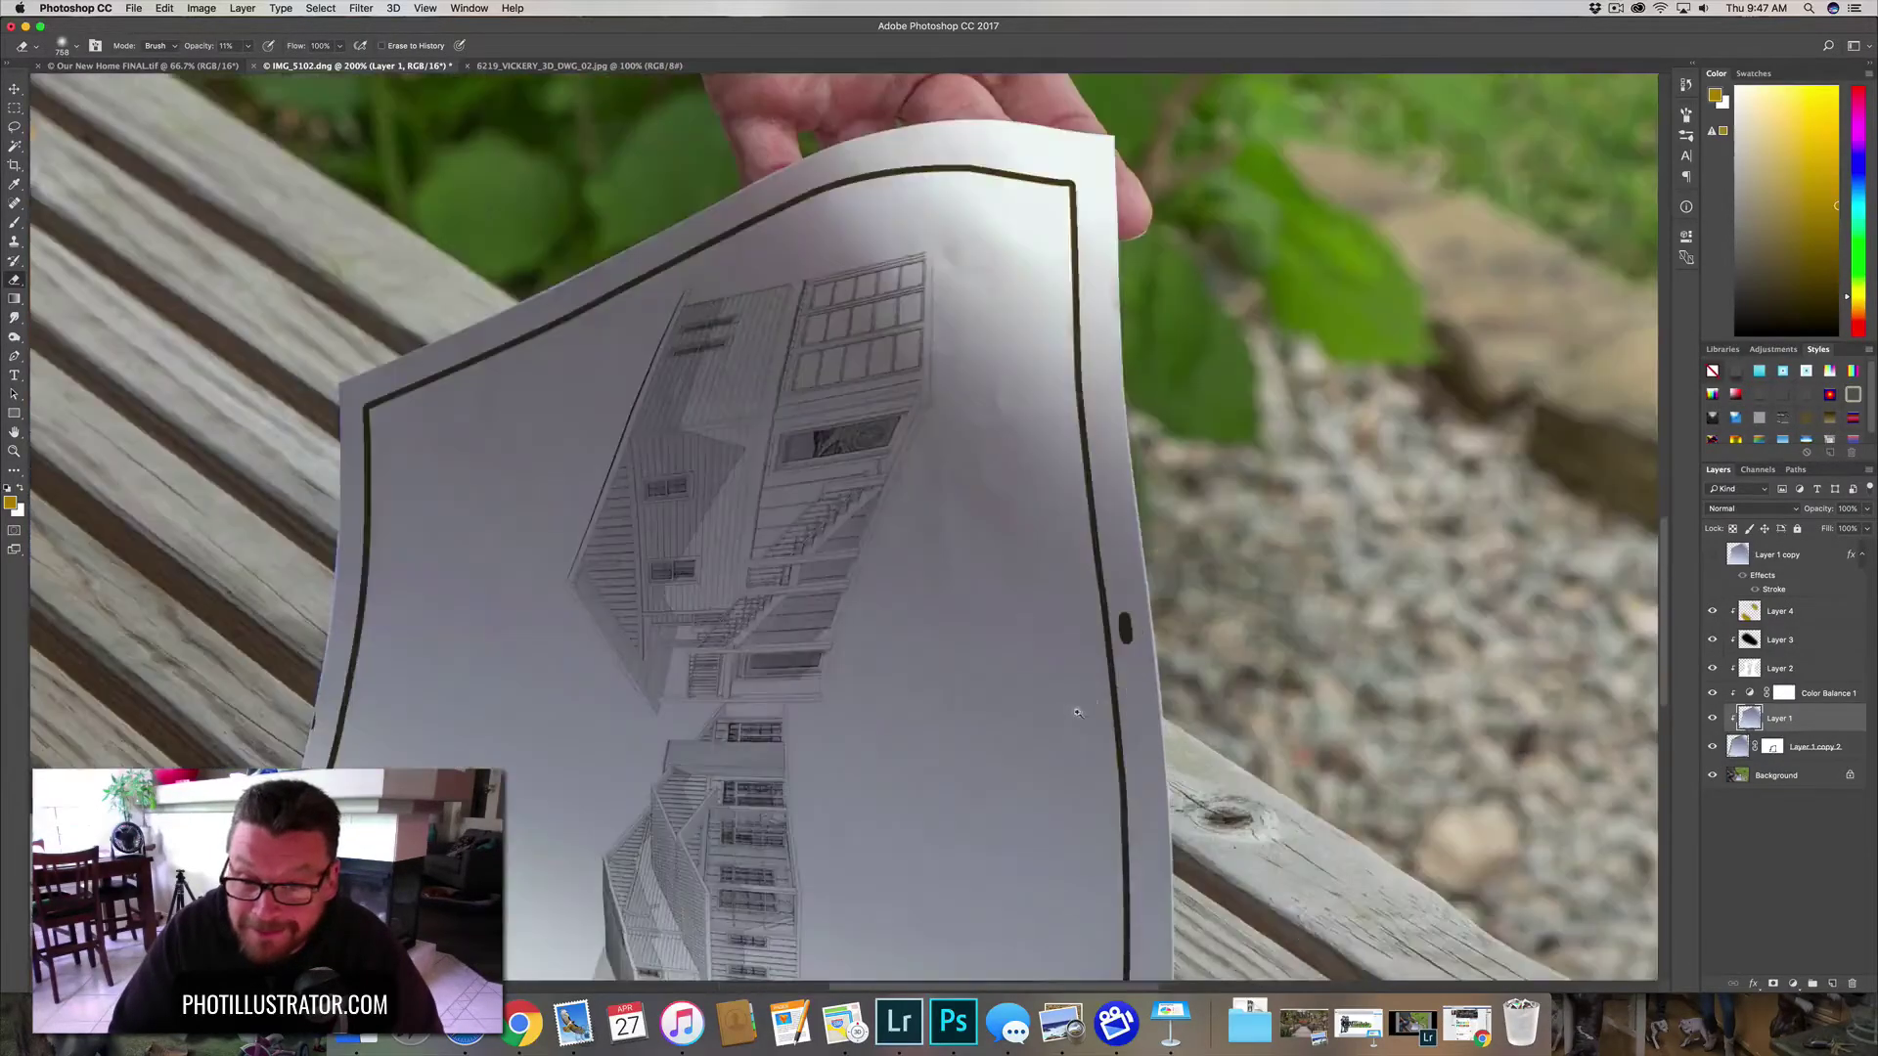
pyautogui.keyDown('alt'); pyautogui.scroll(1, 978, 728); pyautogui.keyUp('alt')
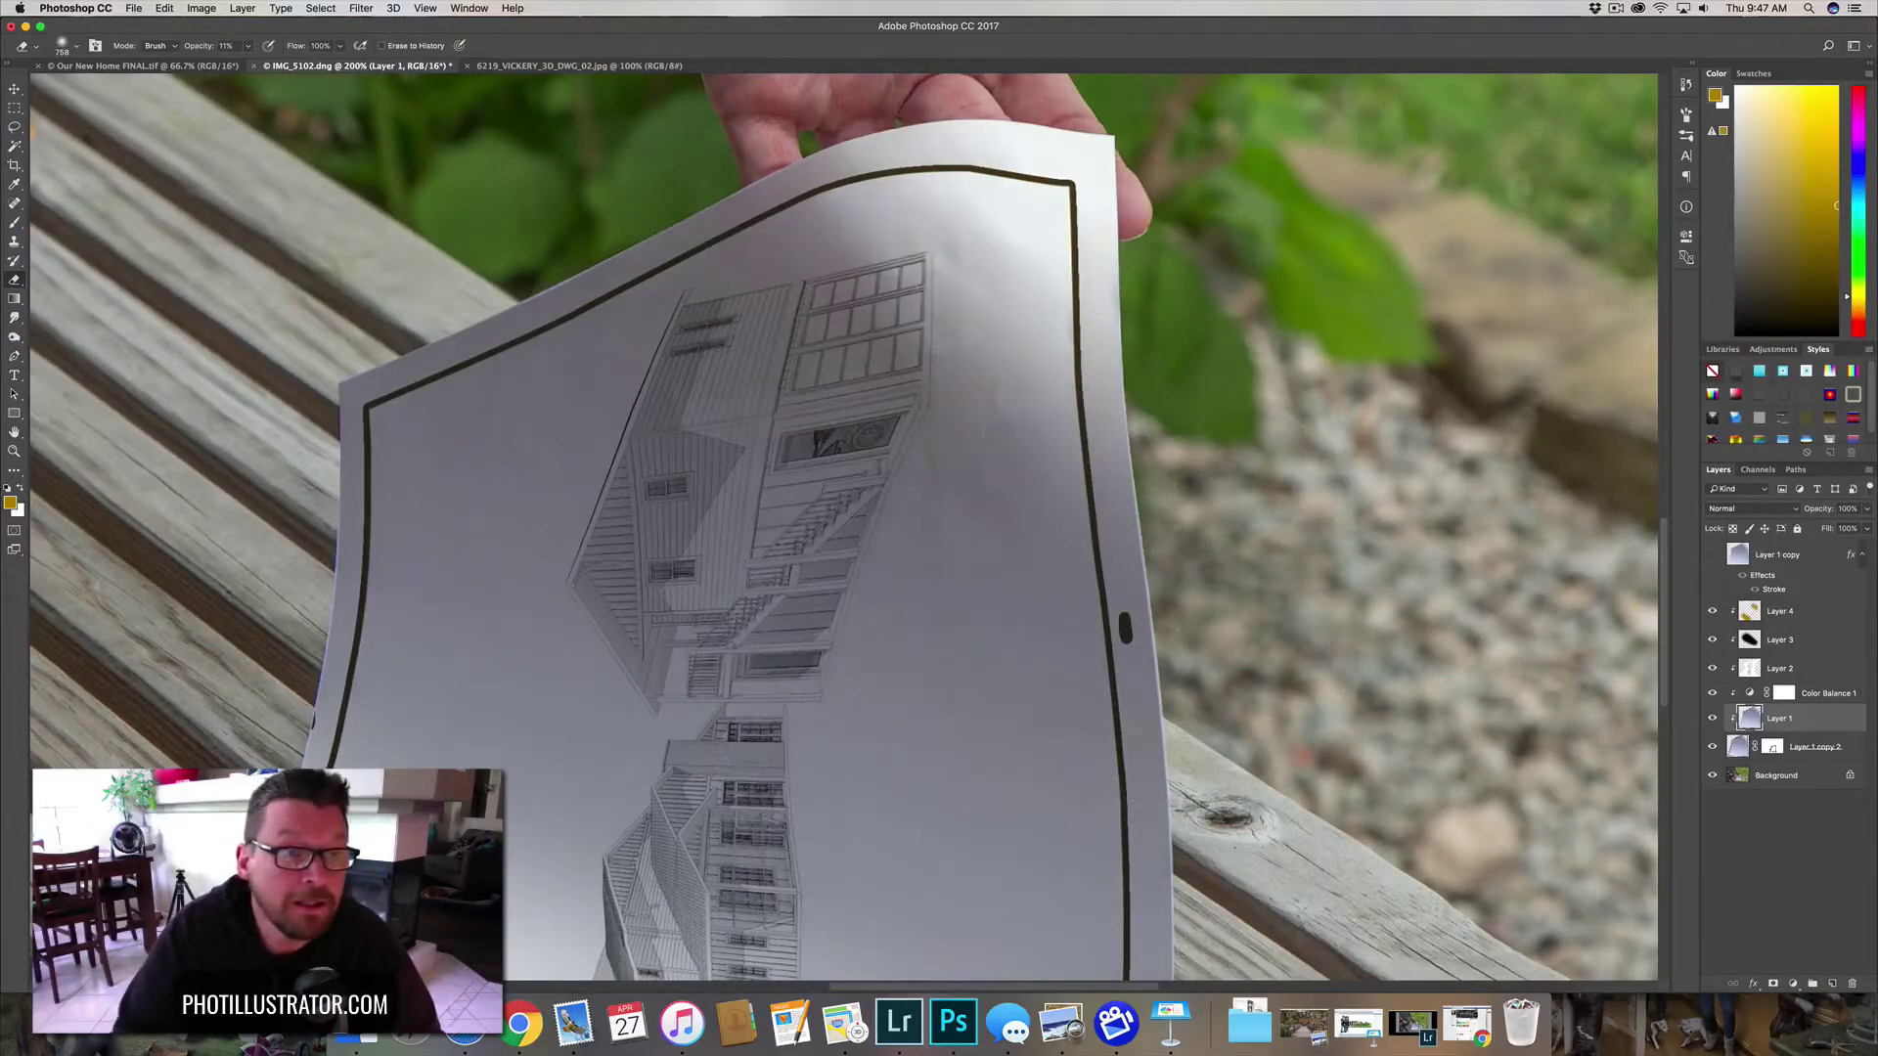
pyautogui.click(248, 46)
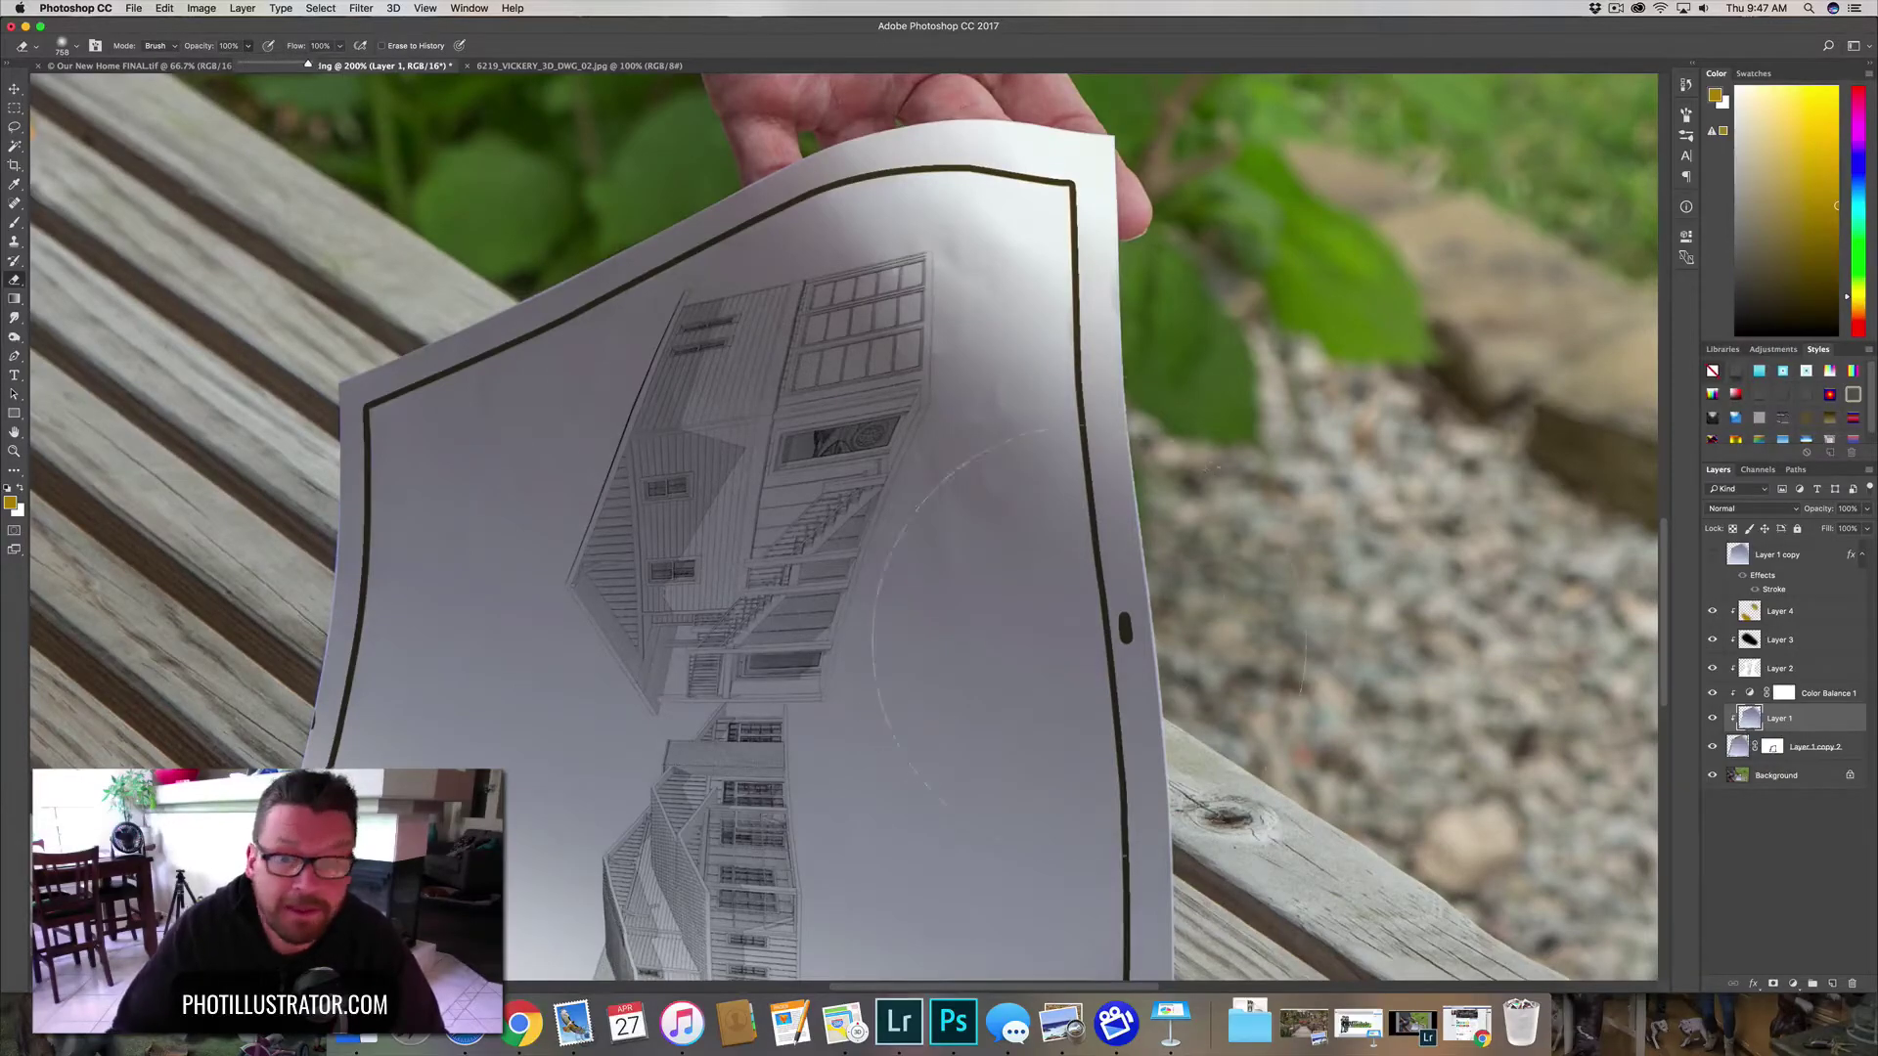
pyautogui.press('Return')
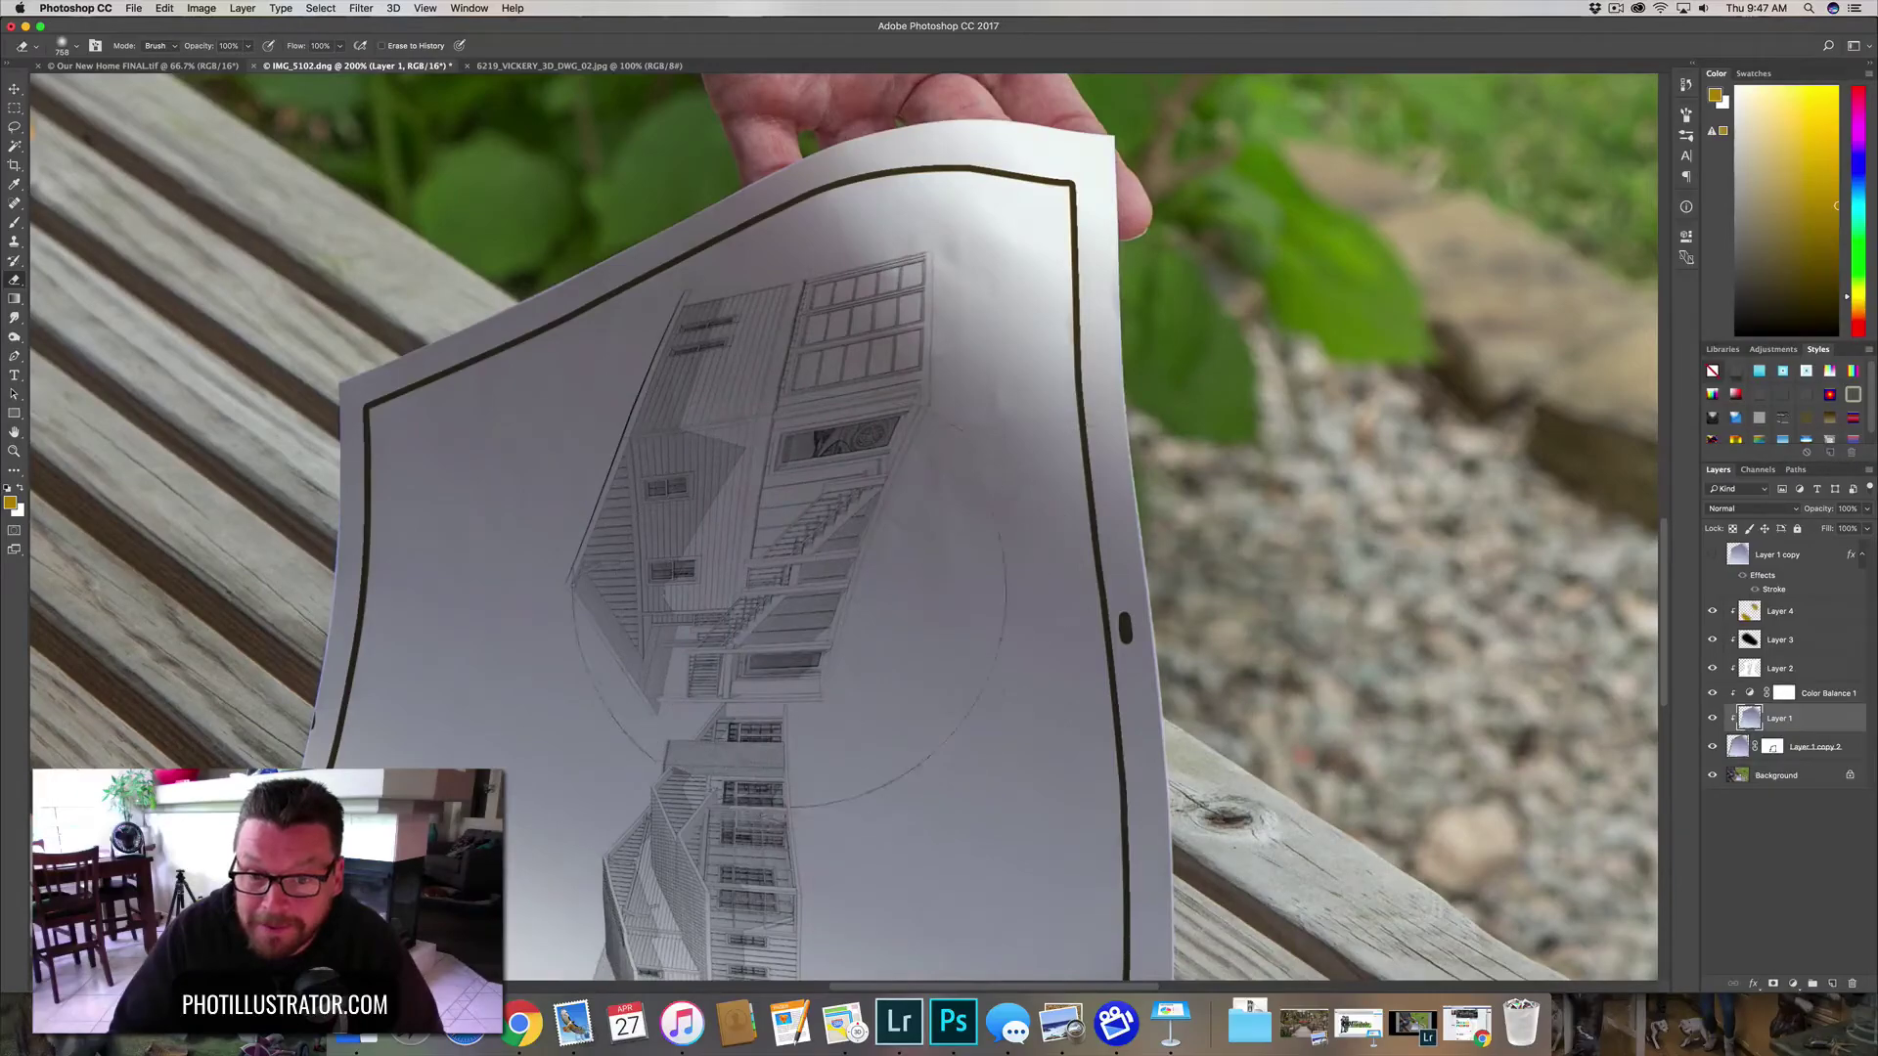
pyautogui.moveTo(1076, 641)
pyautogui.mouseDown()
pyautogui.moveTo(1131, 637)
pyautogui.moveTo(1093, 800)
pyautogui.moveTo(1066, 800)
pyautogui.mouseUp()
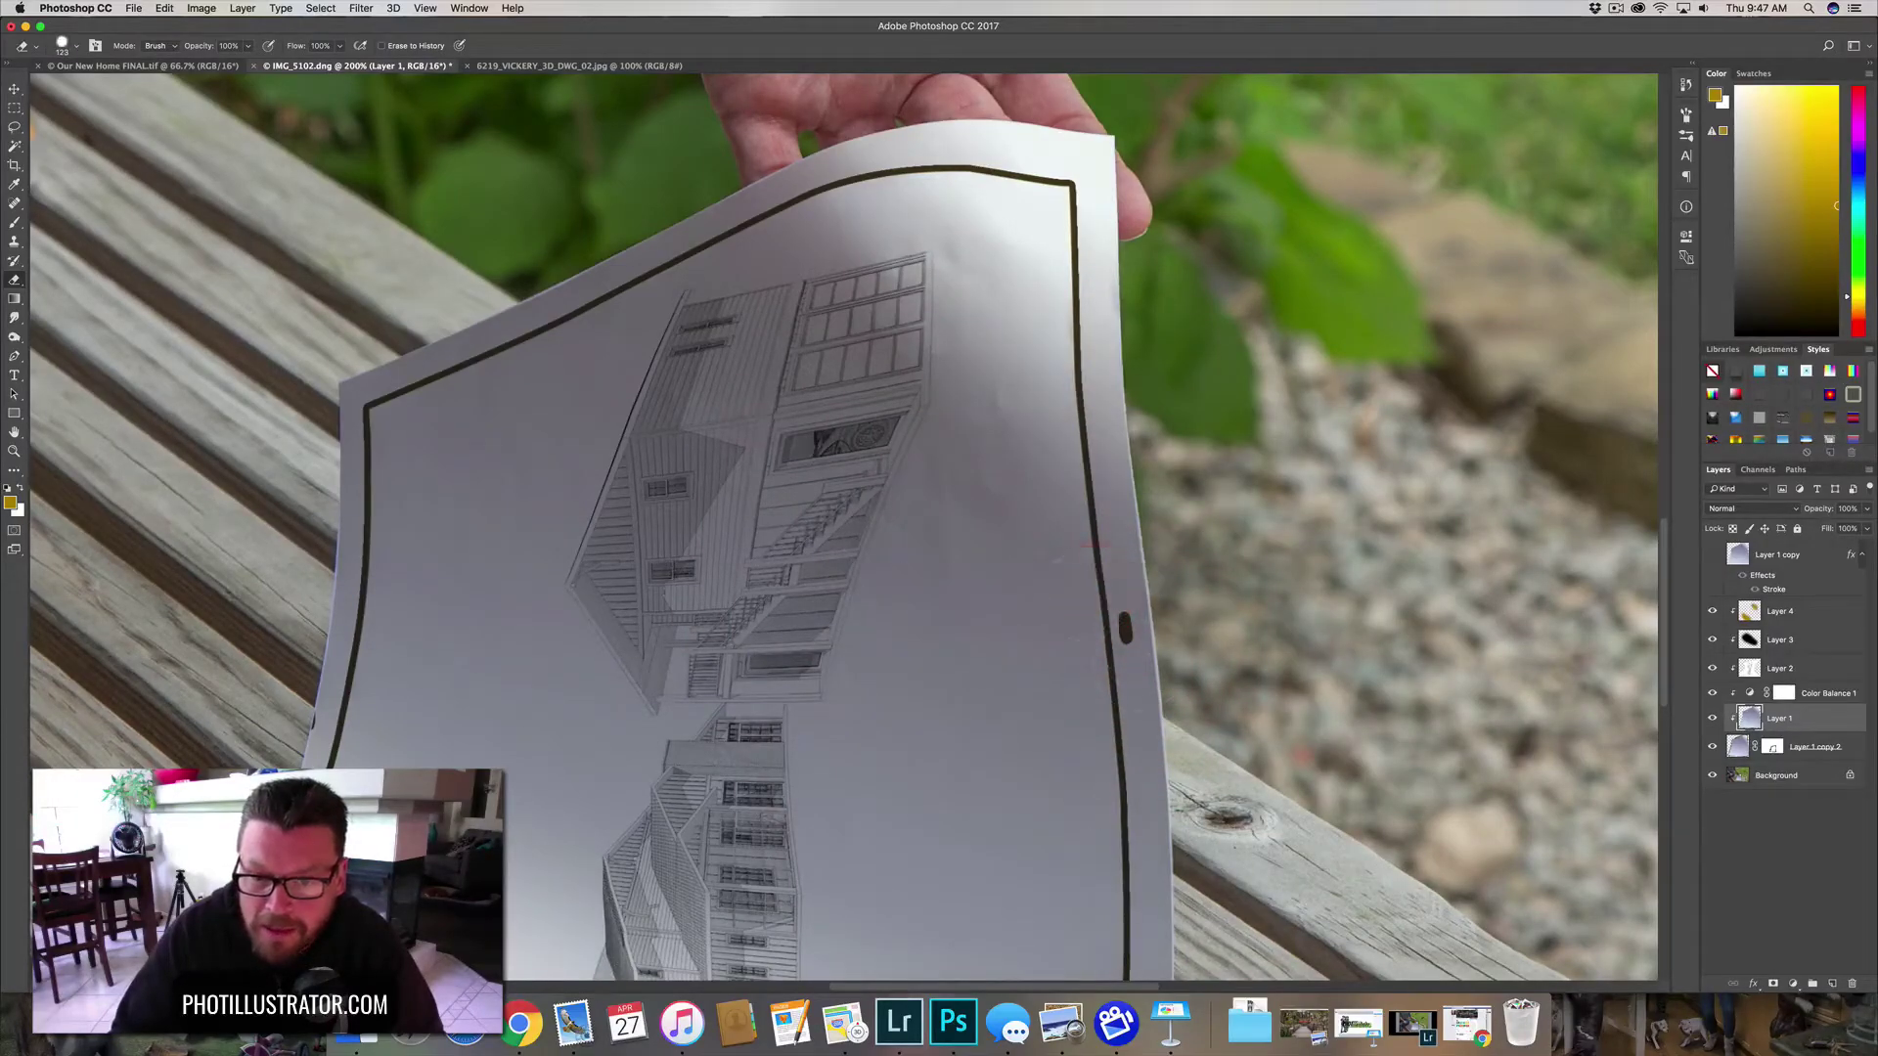
pyautogui.click(1125, 628)
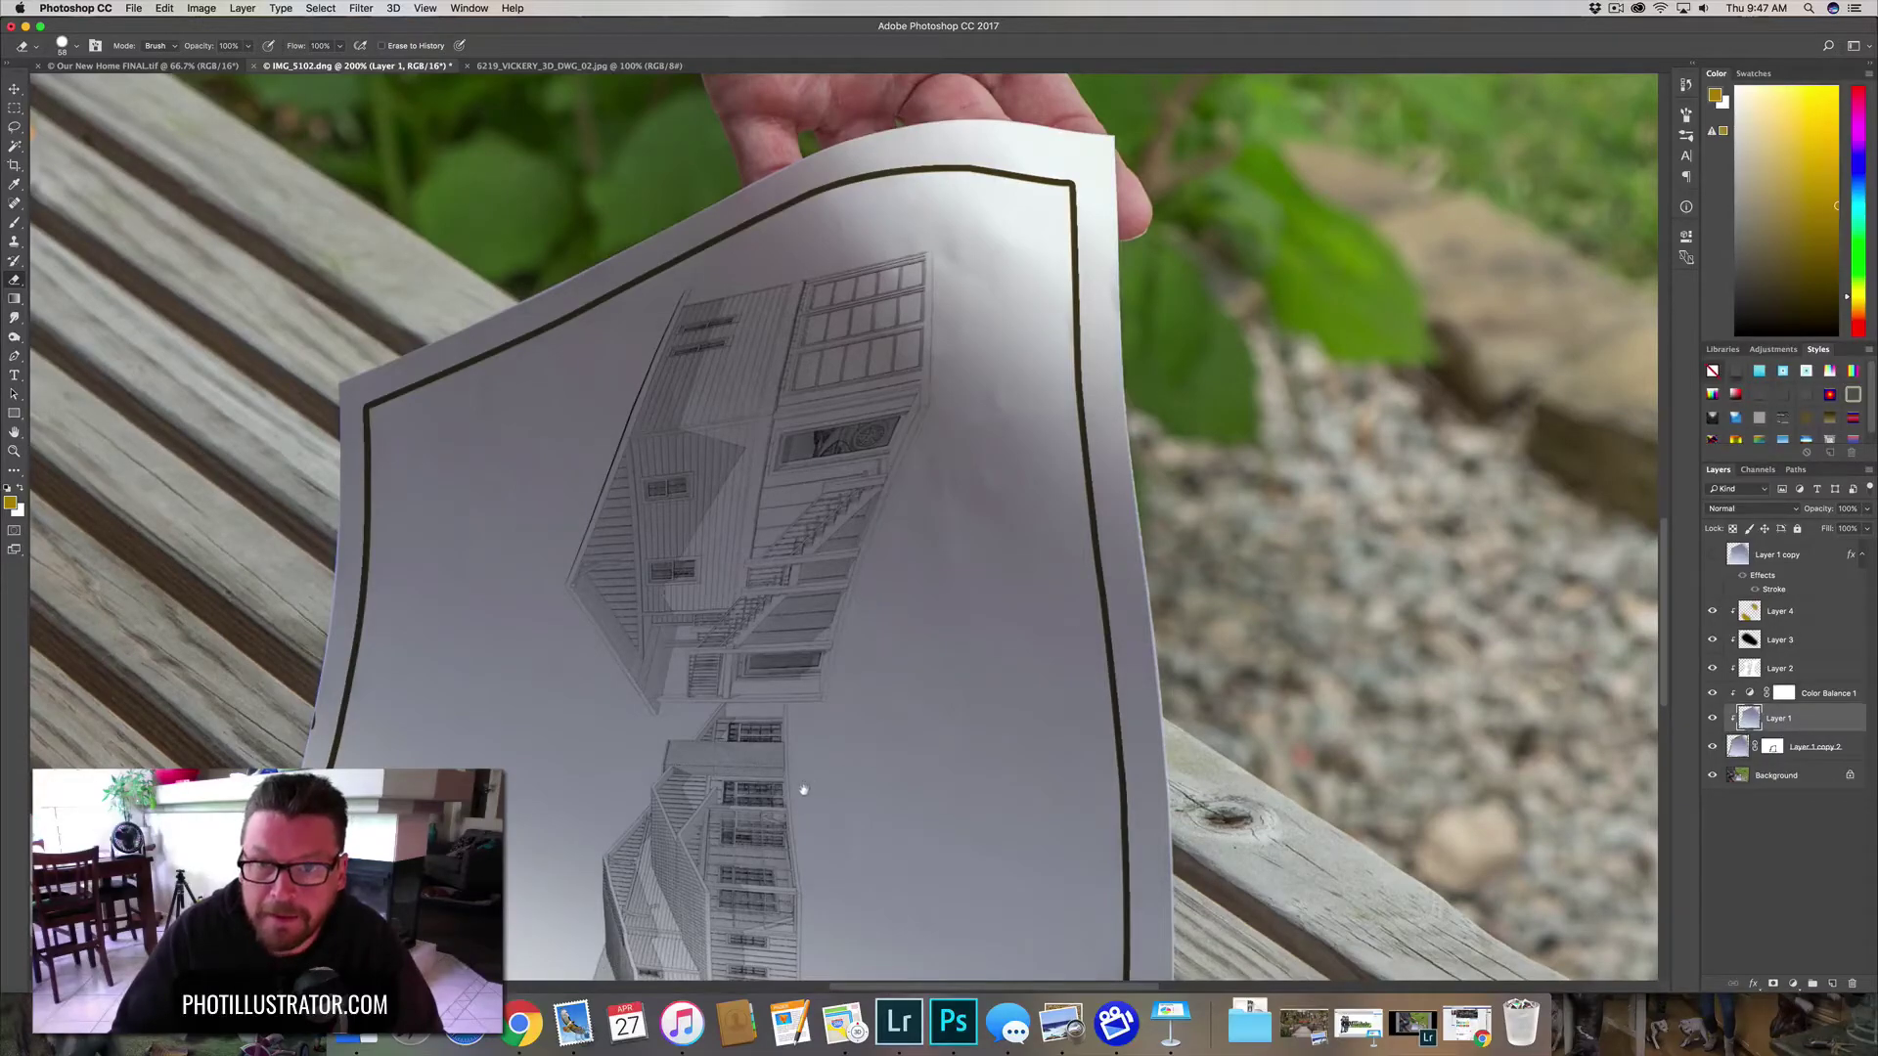
pyautogui.scroll(-10, 803, 790)
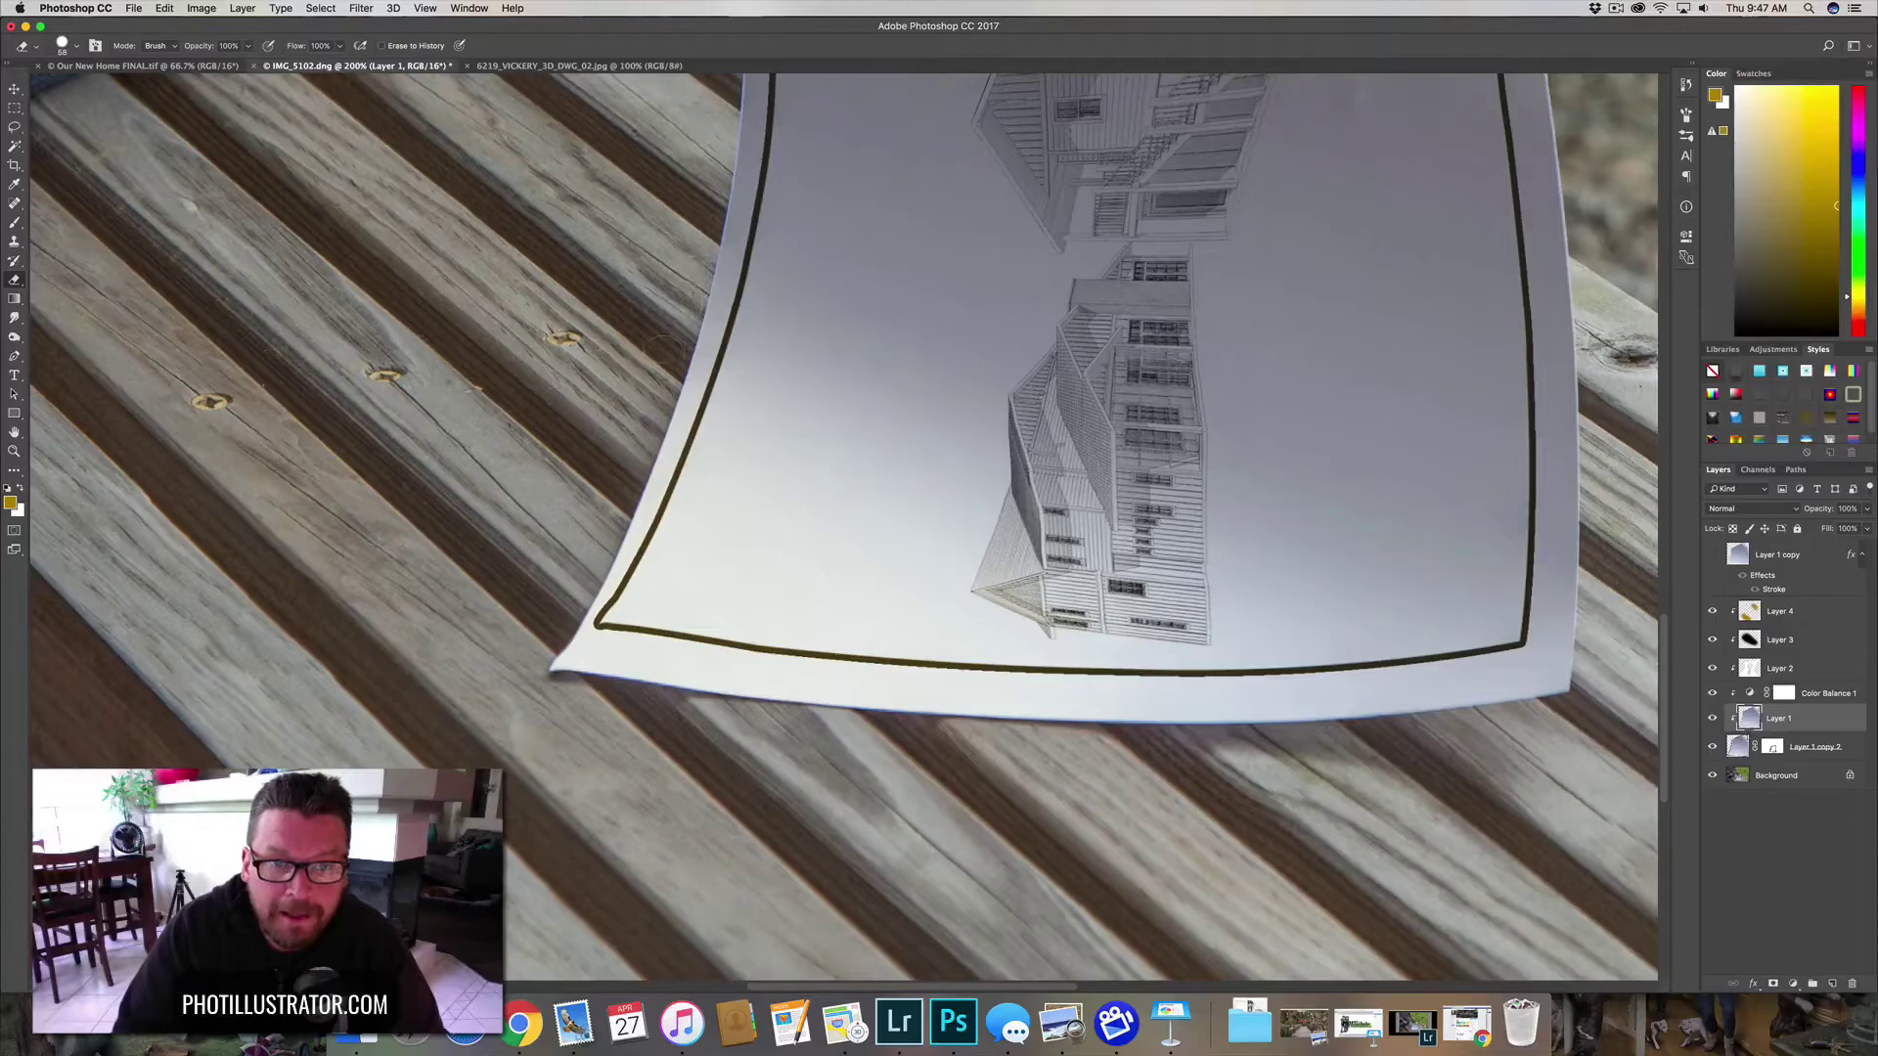
# - Warp the paper's lower-left corner so the inset border follows the curl
pyautogui.hotkey('ctrl', 't')
pyautogui.rightClick(654, 557)
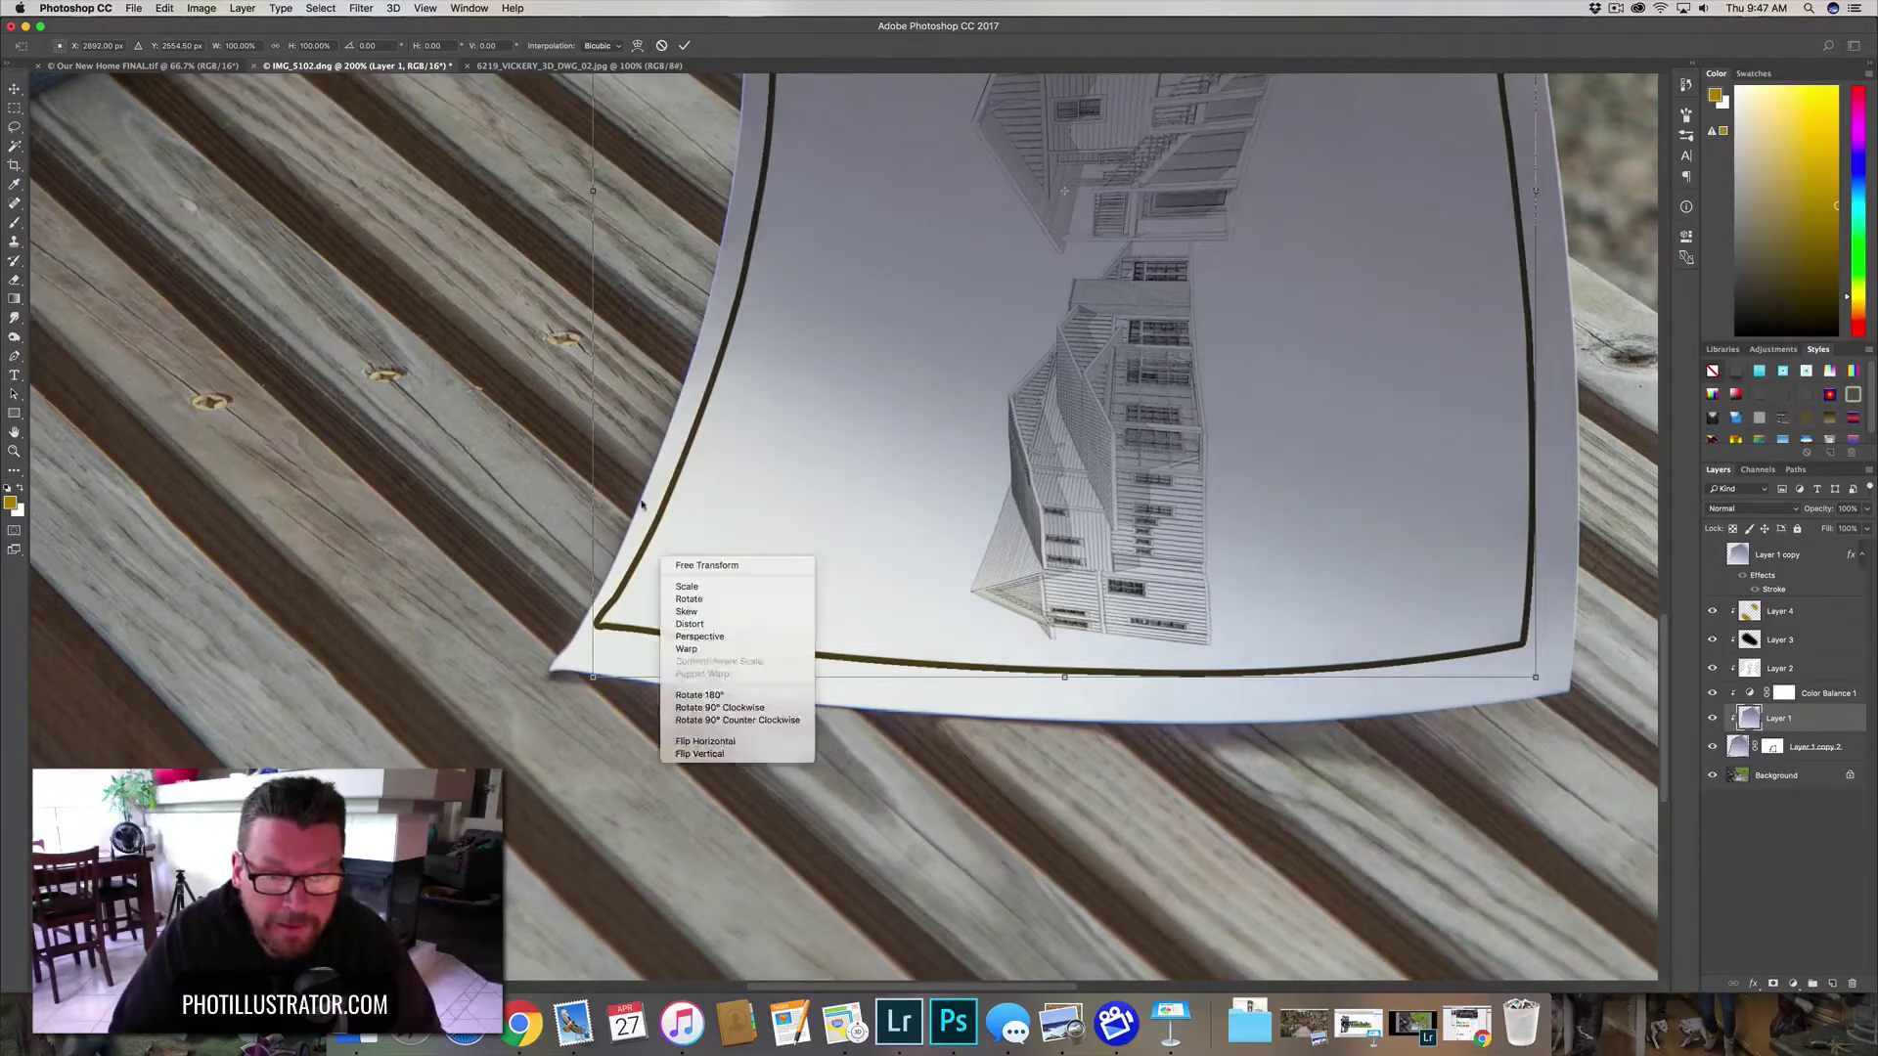
pyautogui.click(671, 537)
pyautogui.rightClick(683, 549)
pyautogui.click(710, 635)
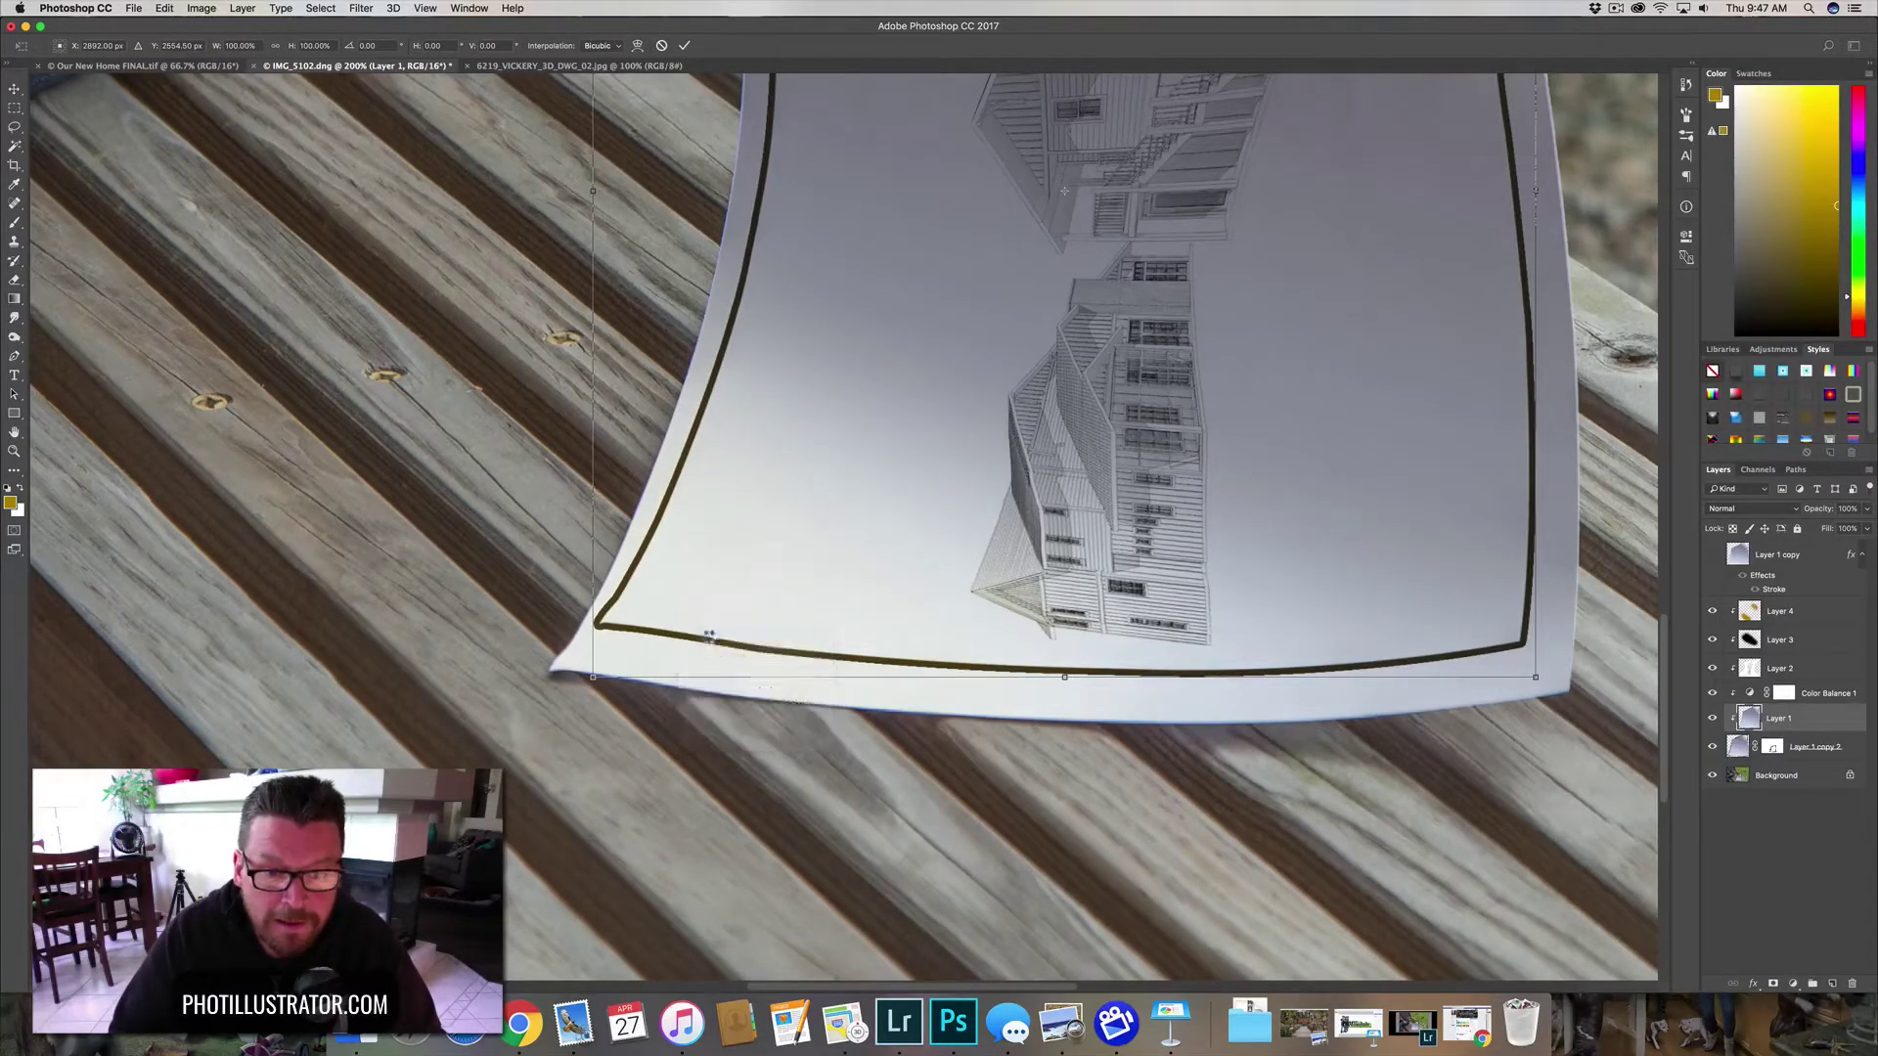
pyautogui.moveTo(618, 634); pyautogui.dragTo(640, 644)
pyautogui.moveTo(638, 638); pyautogui.dragTo(747, 561)
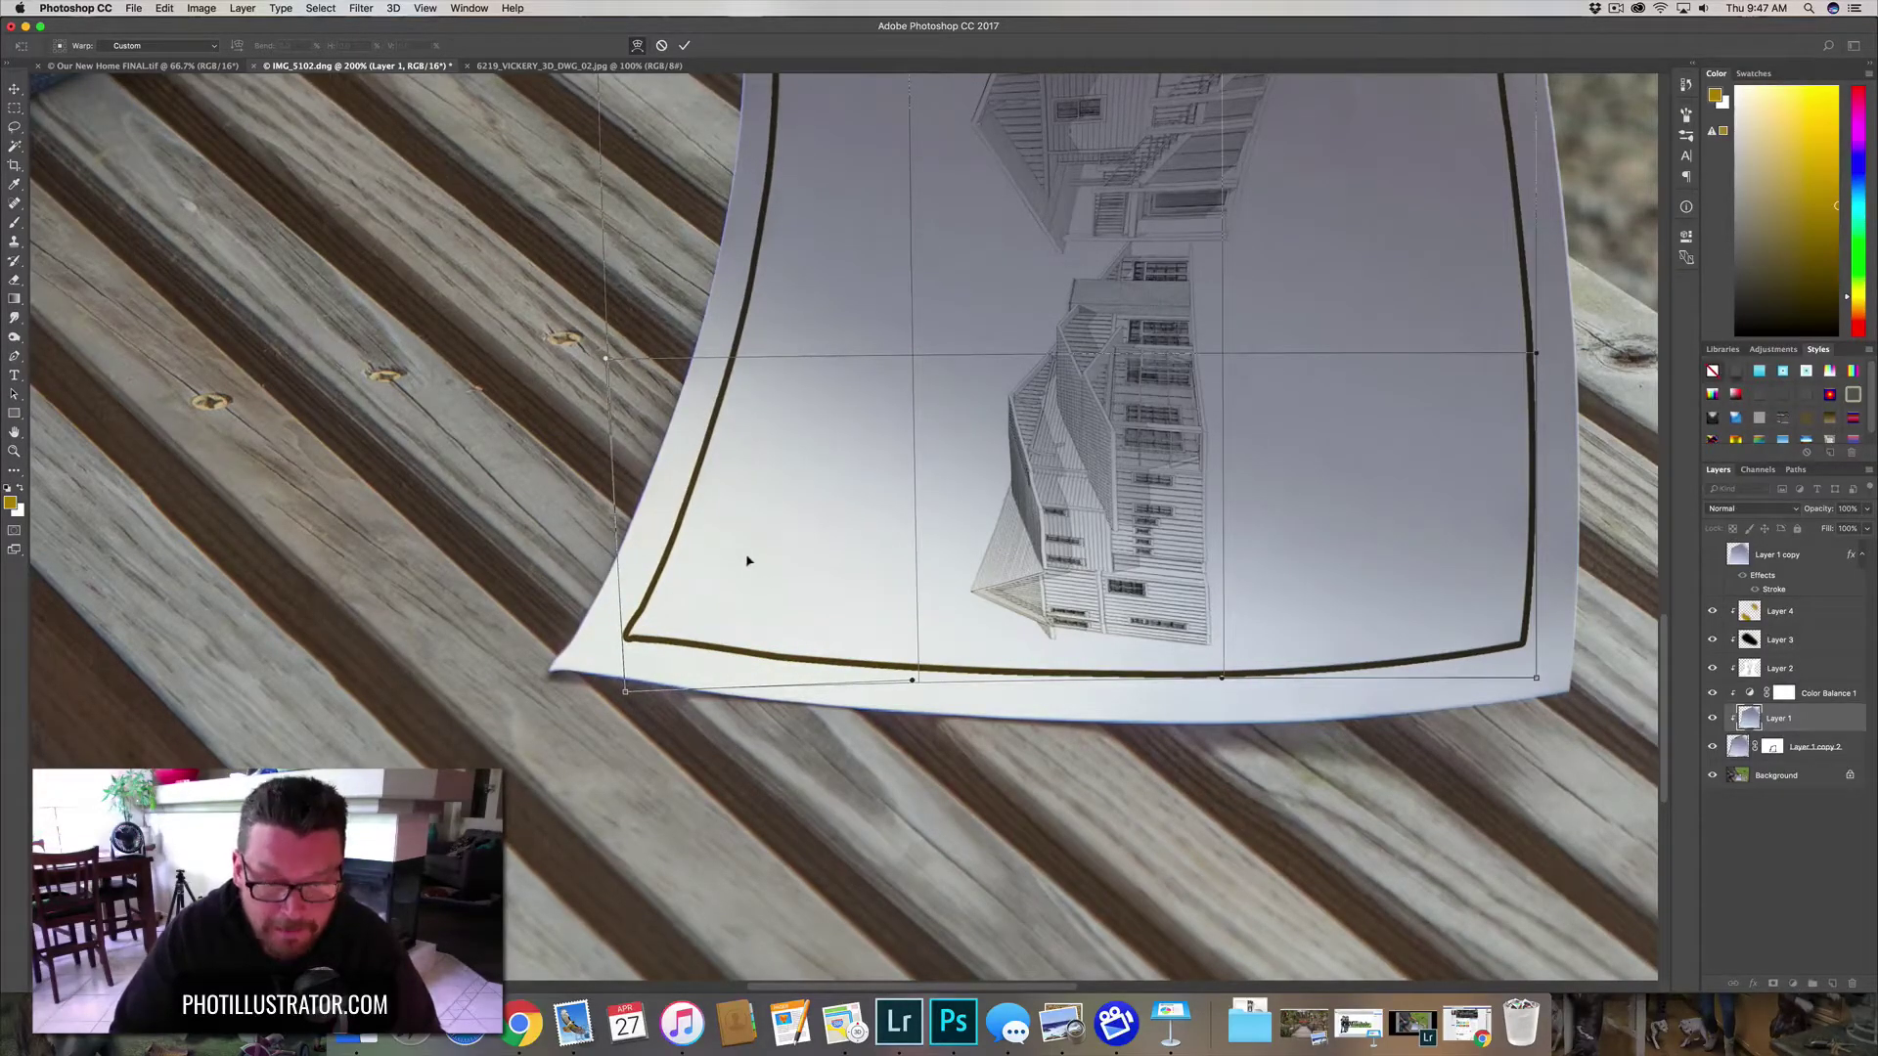
pyautogui.press('Return')
pyautogui.press('e')
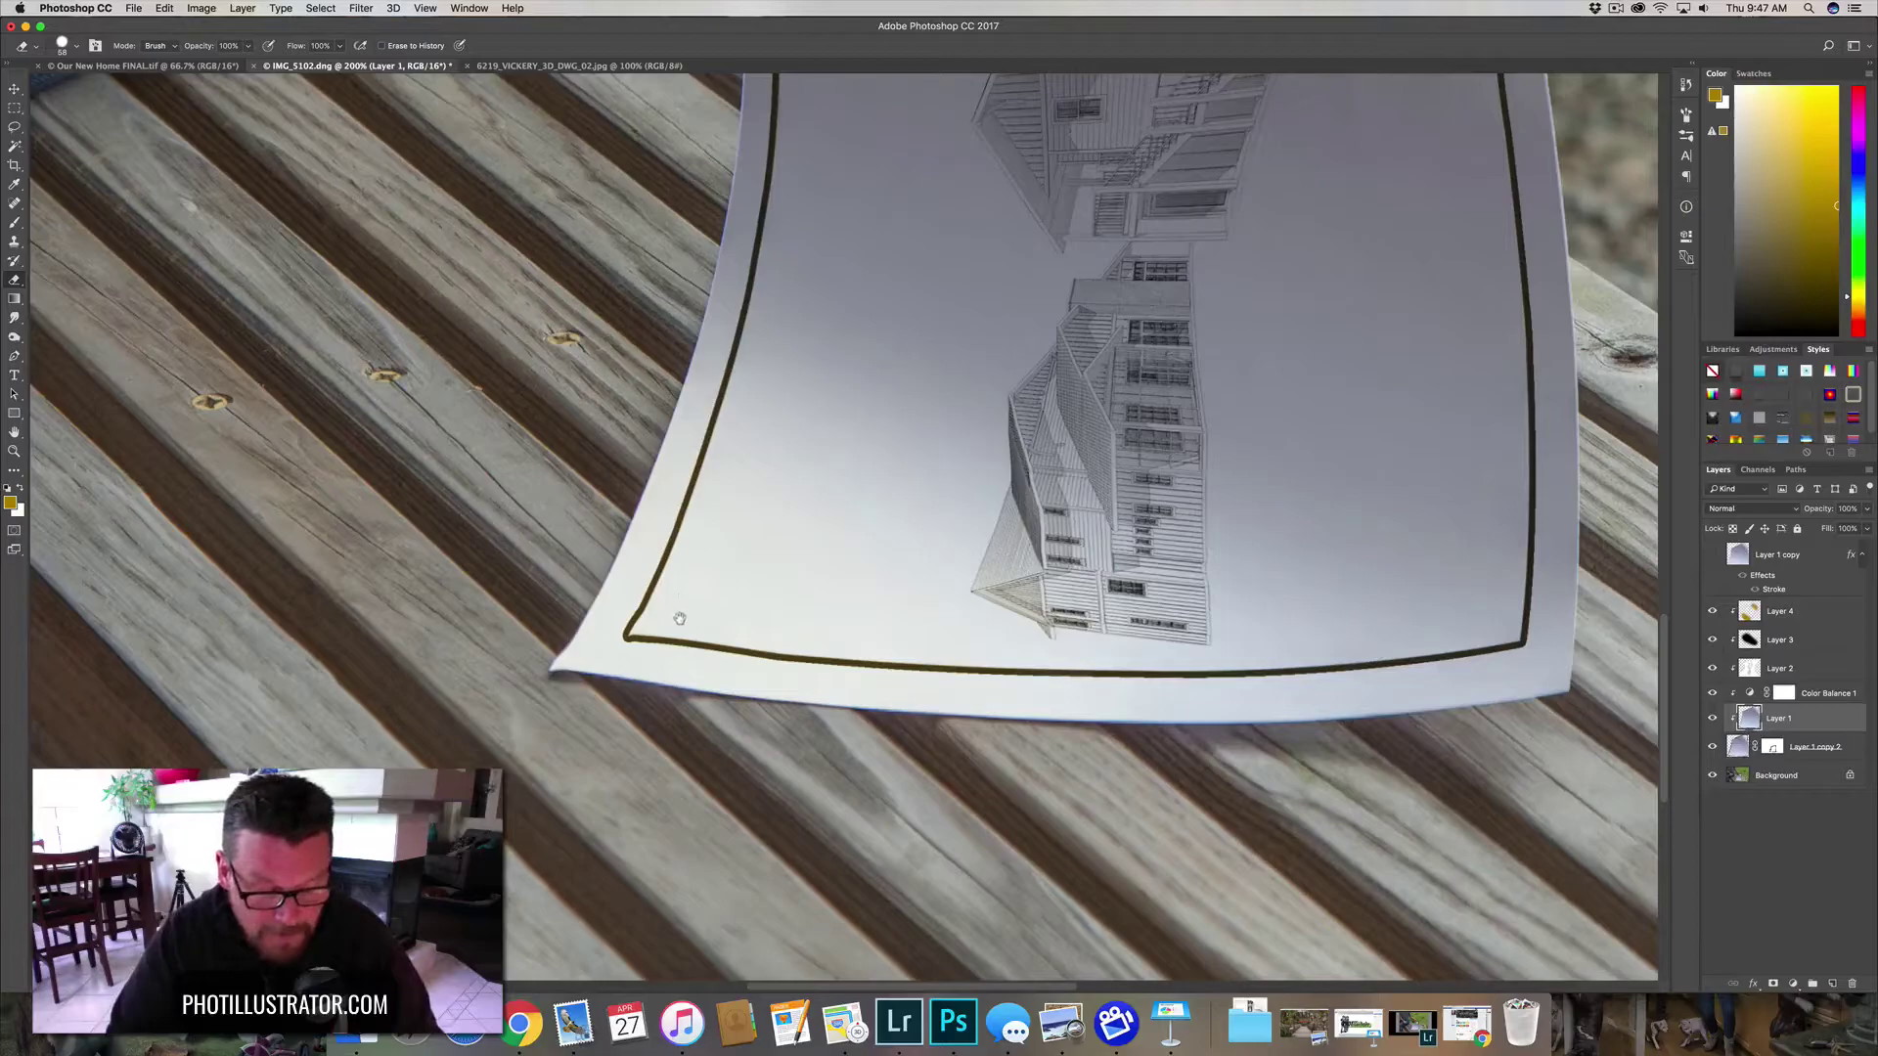
pyautogui.keyDown('alt'); pyautogui.click(684, 620); pyautogui.keyUp('alt')
pyautogui.keyDown('alt'); pyautogui.click(690, 623); pyautogui.keyUp('alt')
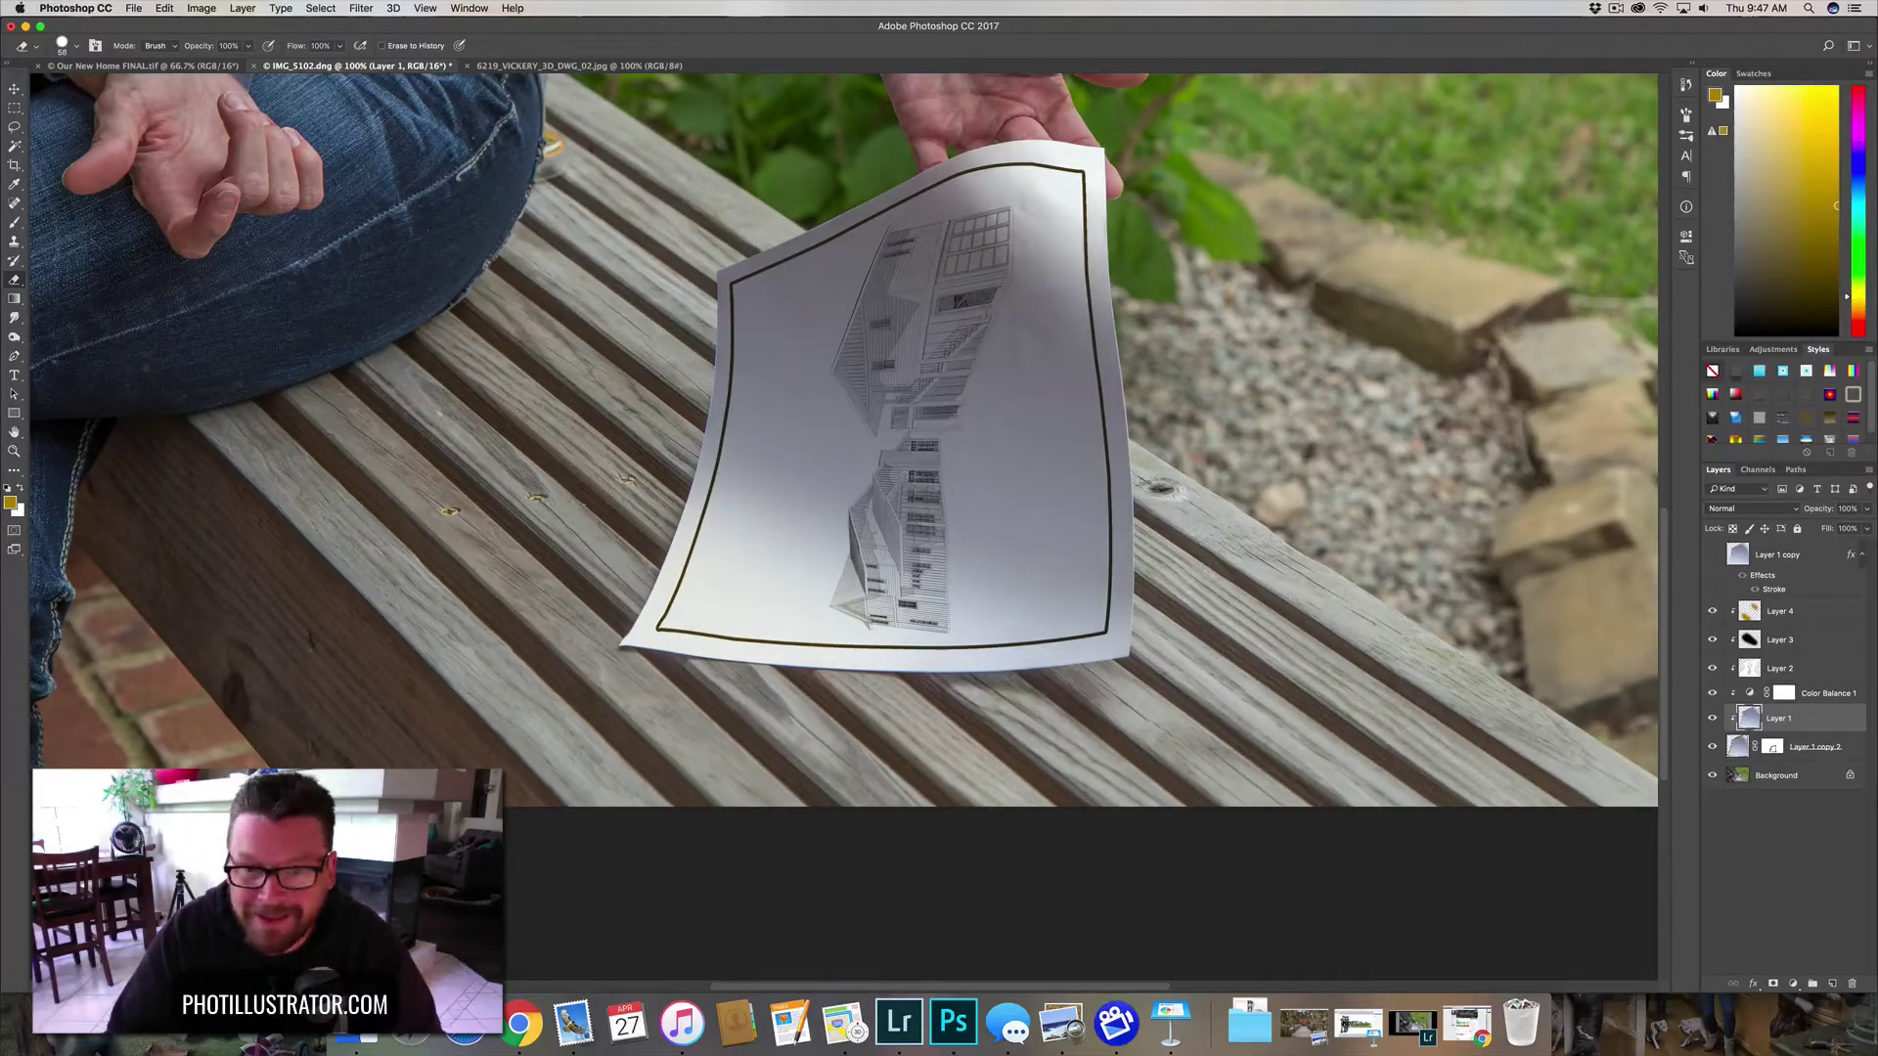
# - Set a Gaussian Blur radius of 0.8 pixels on the paper layer
pyautogui.click(15, 88)
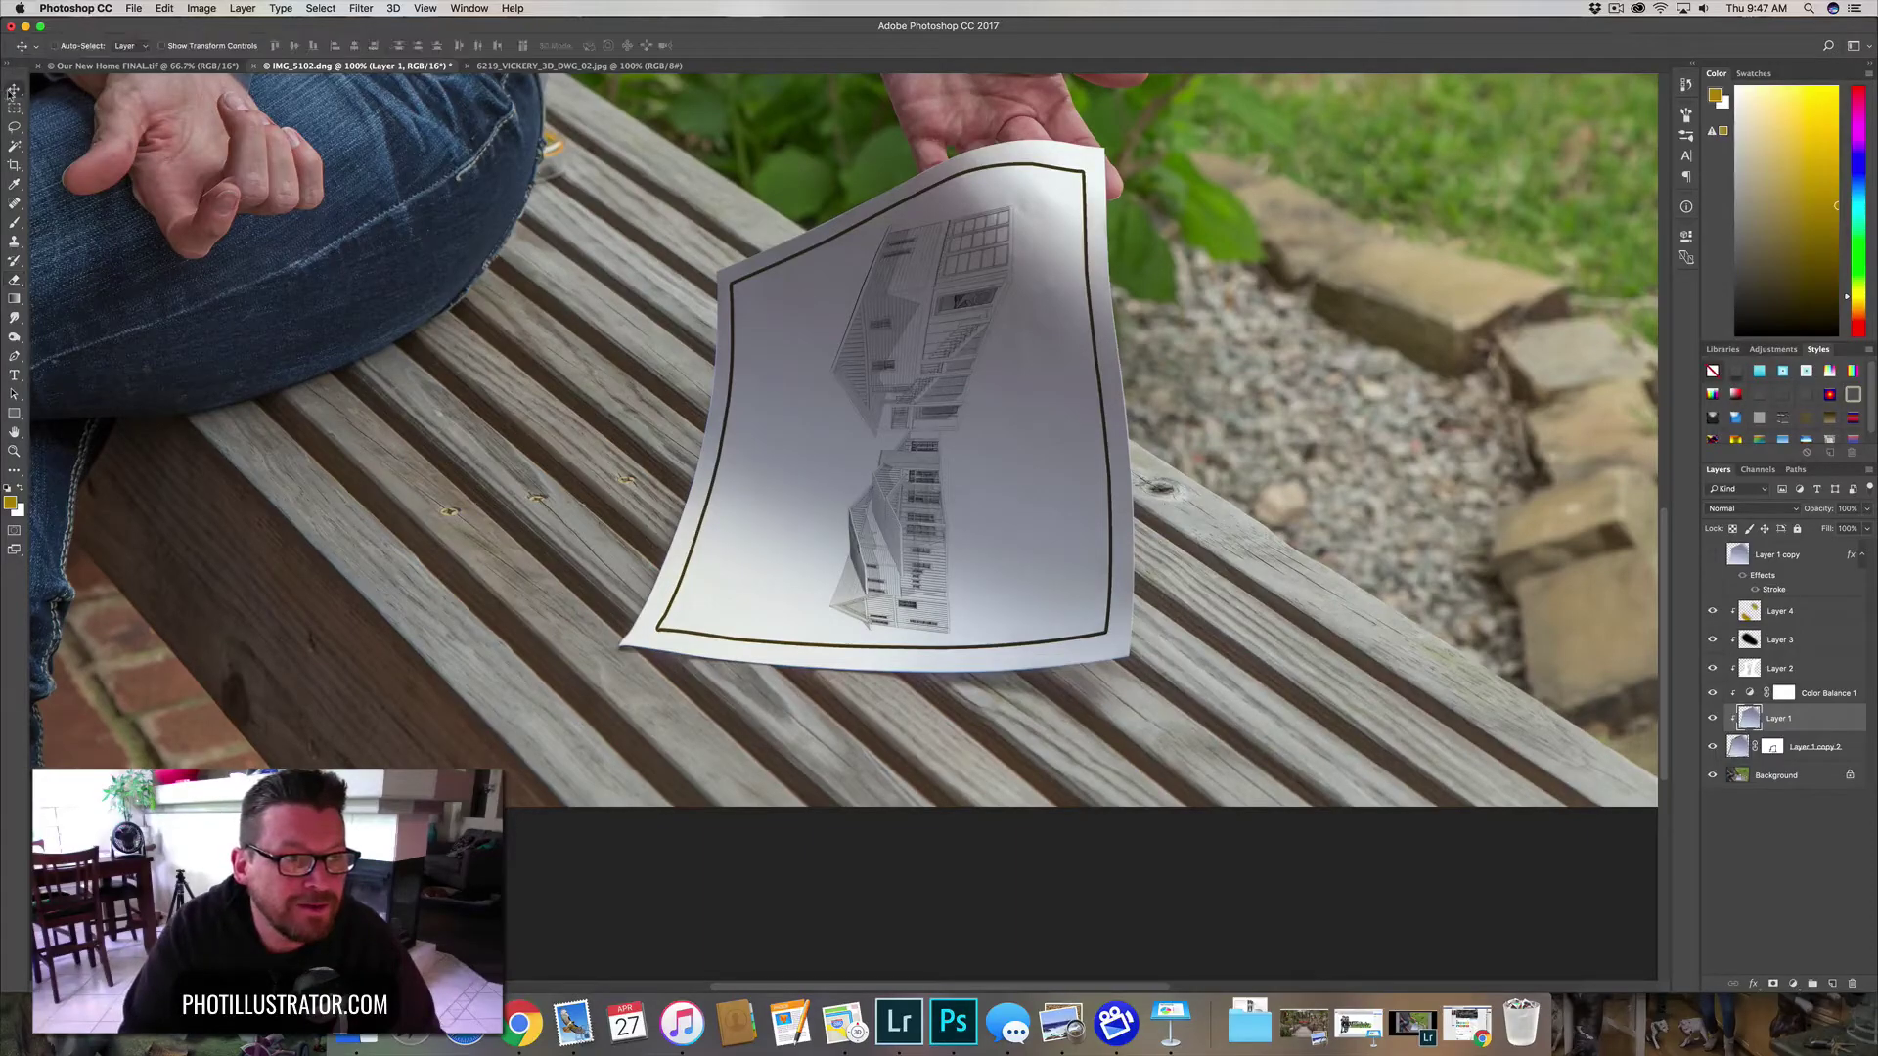
pyautogui.click(360, 8)
pyautogui.moveTo(475, 181)
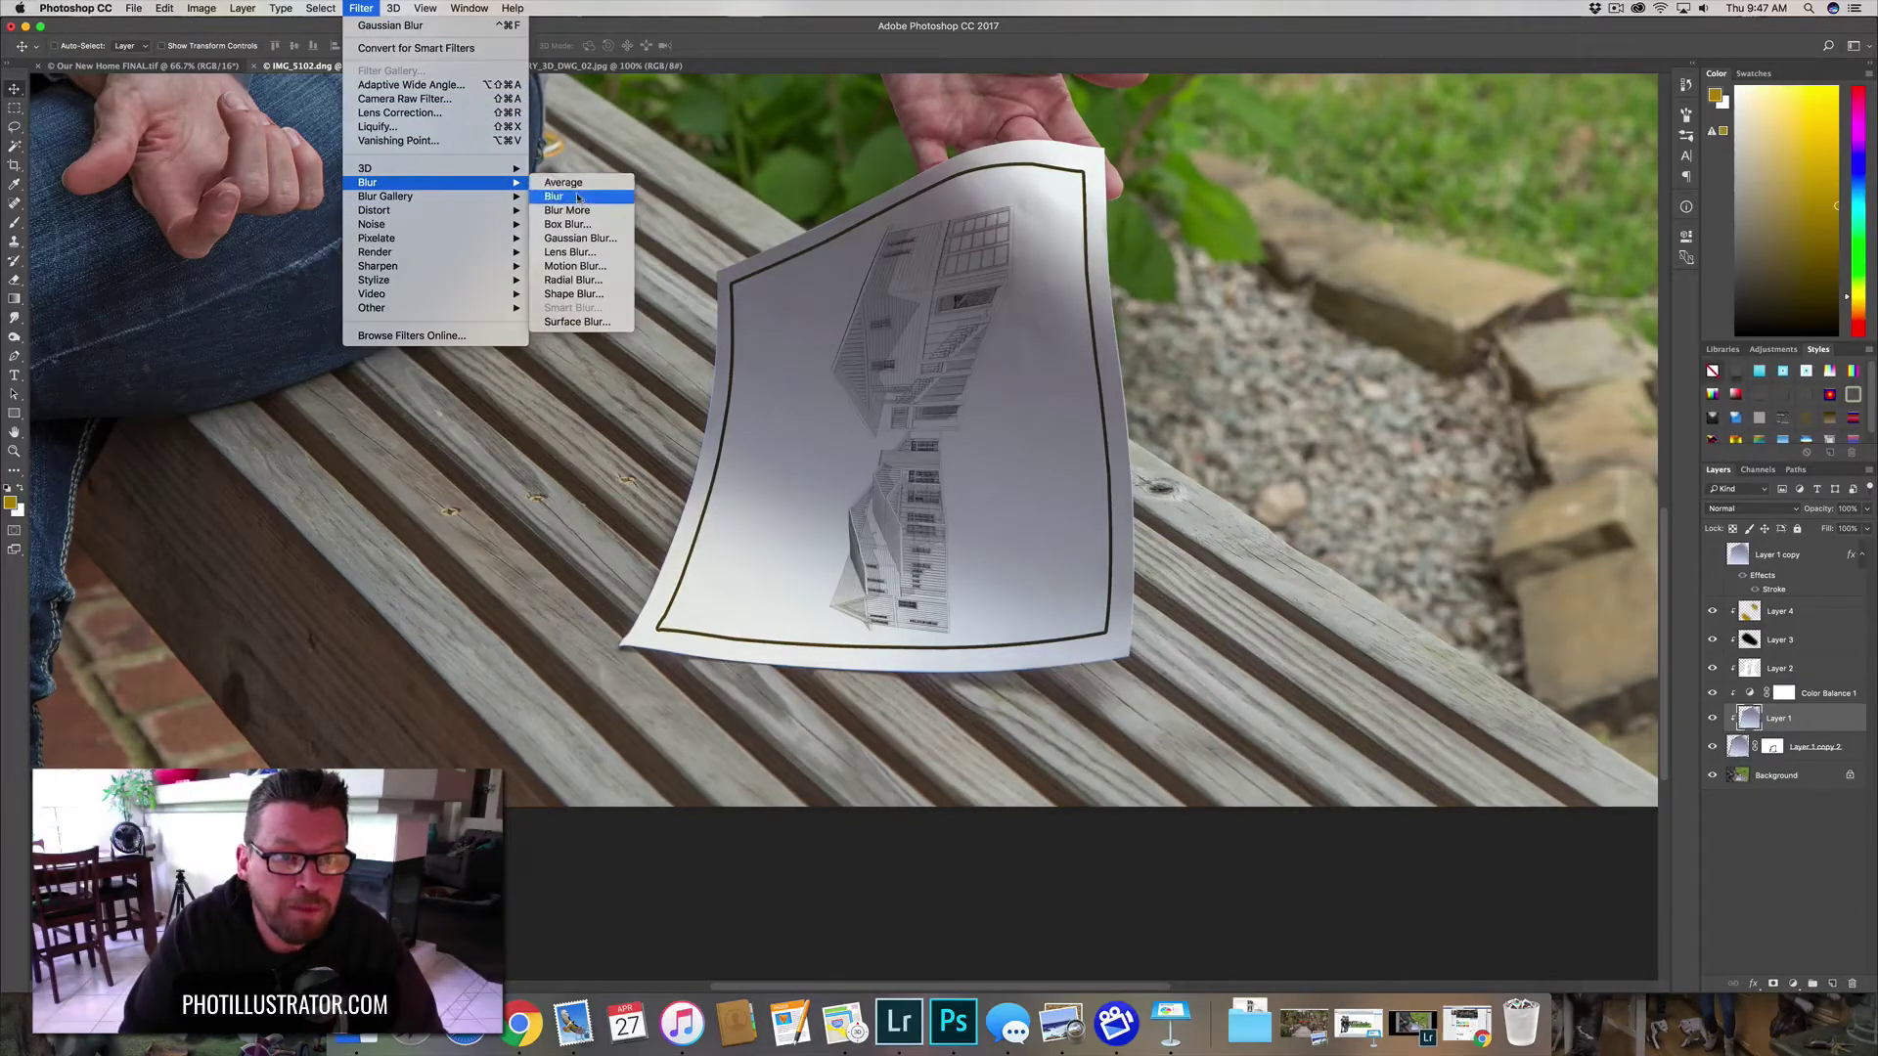
pyautogui.click(577, 238)
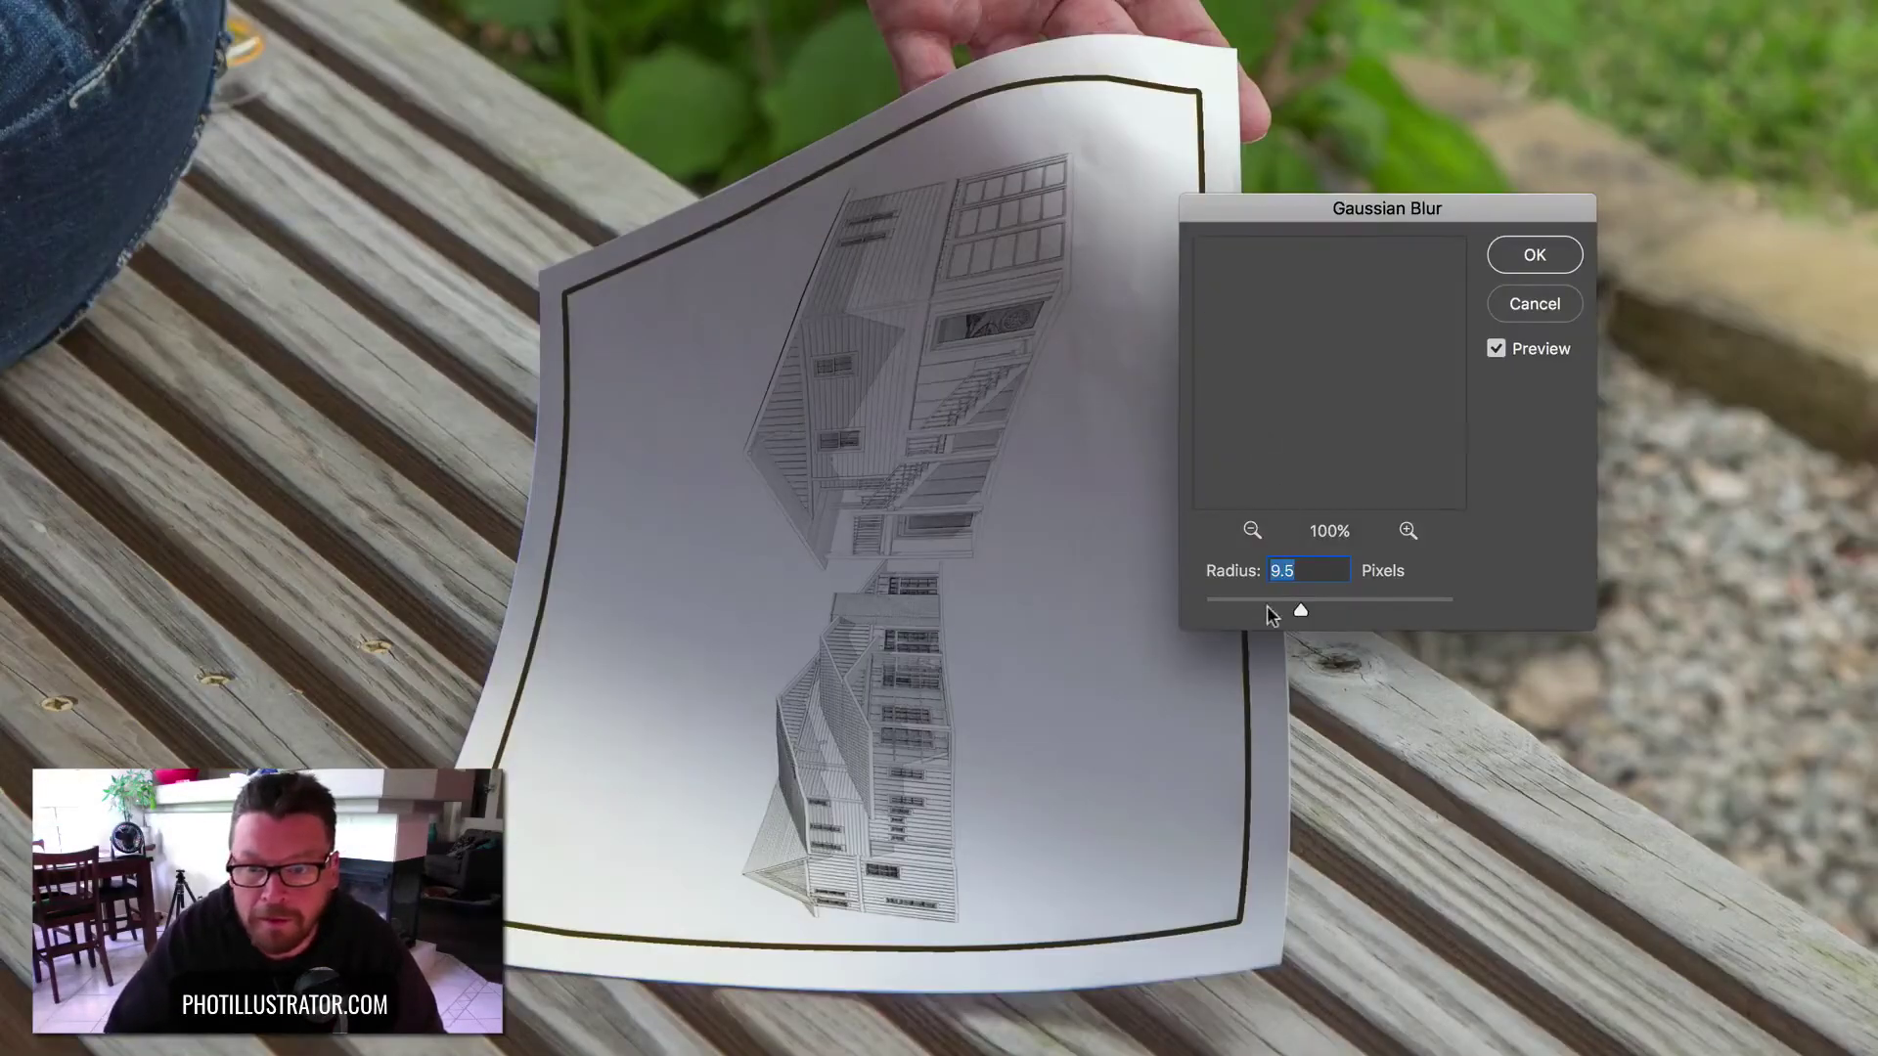
pyautogui.click(1224, 609)
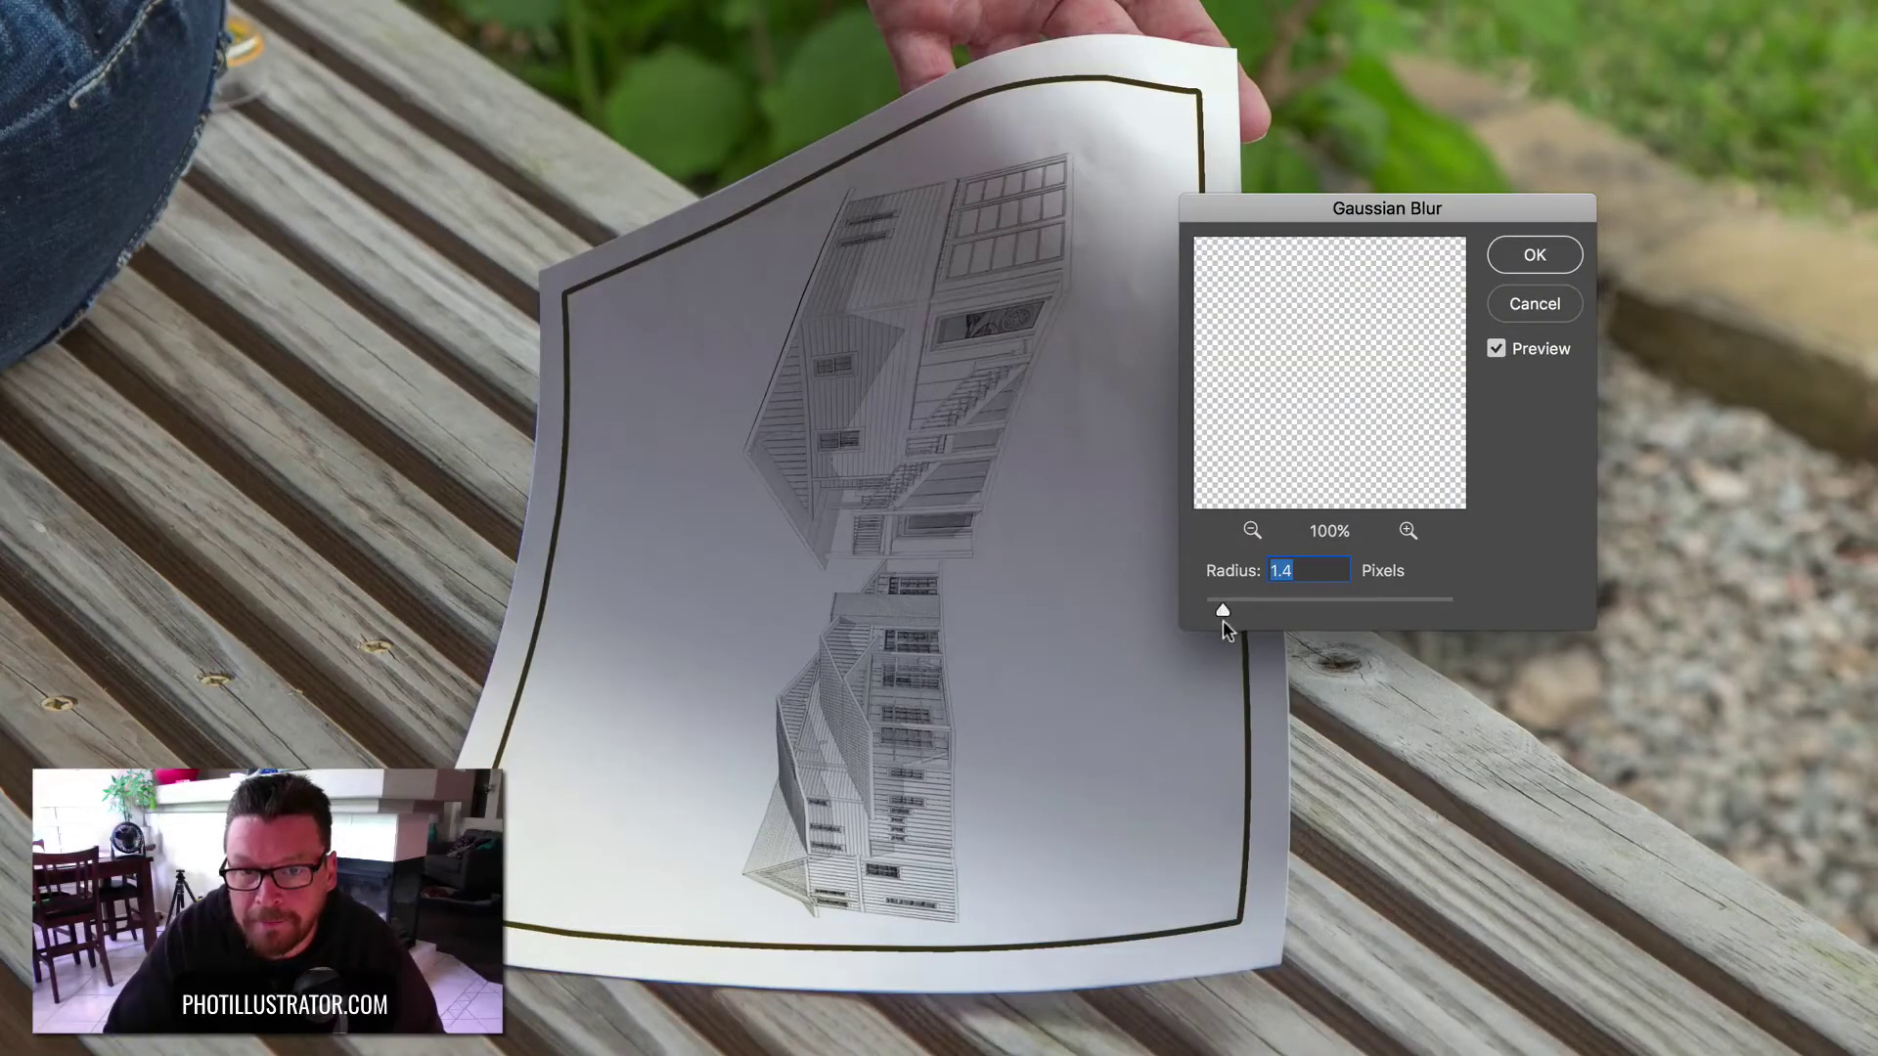
pyautogui.moveTo(1217, 607)
pyautogui.mouseDown()
pyautogui.moveTo(1171, 608)
pyautogui.moveTo(1209, 610)
pyautogui.mouseUp()
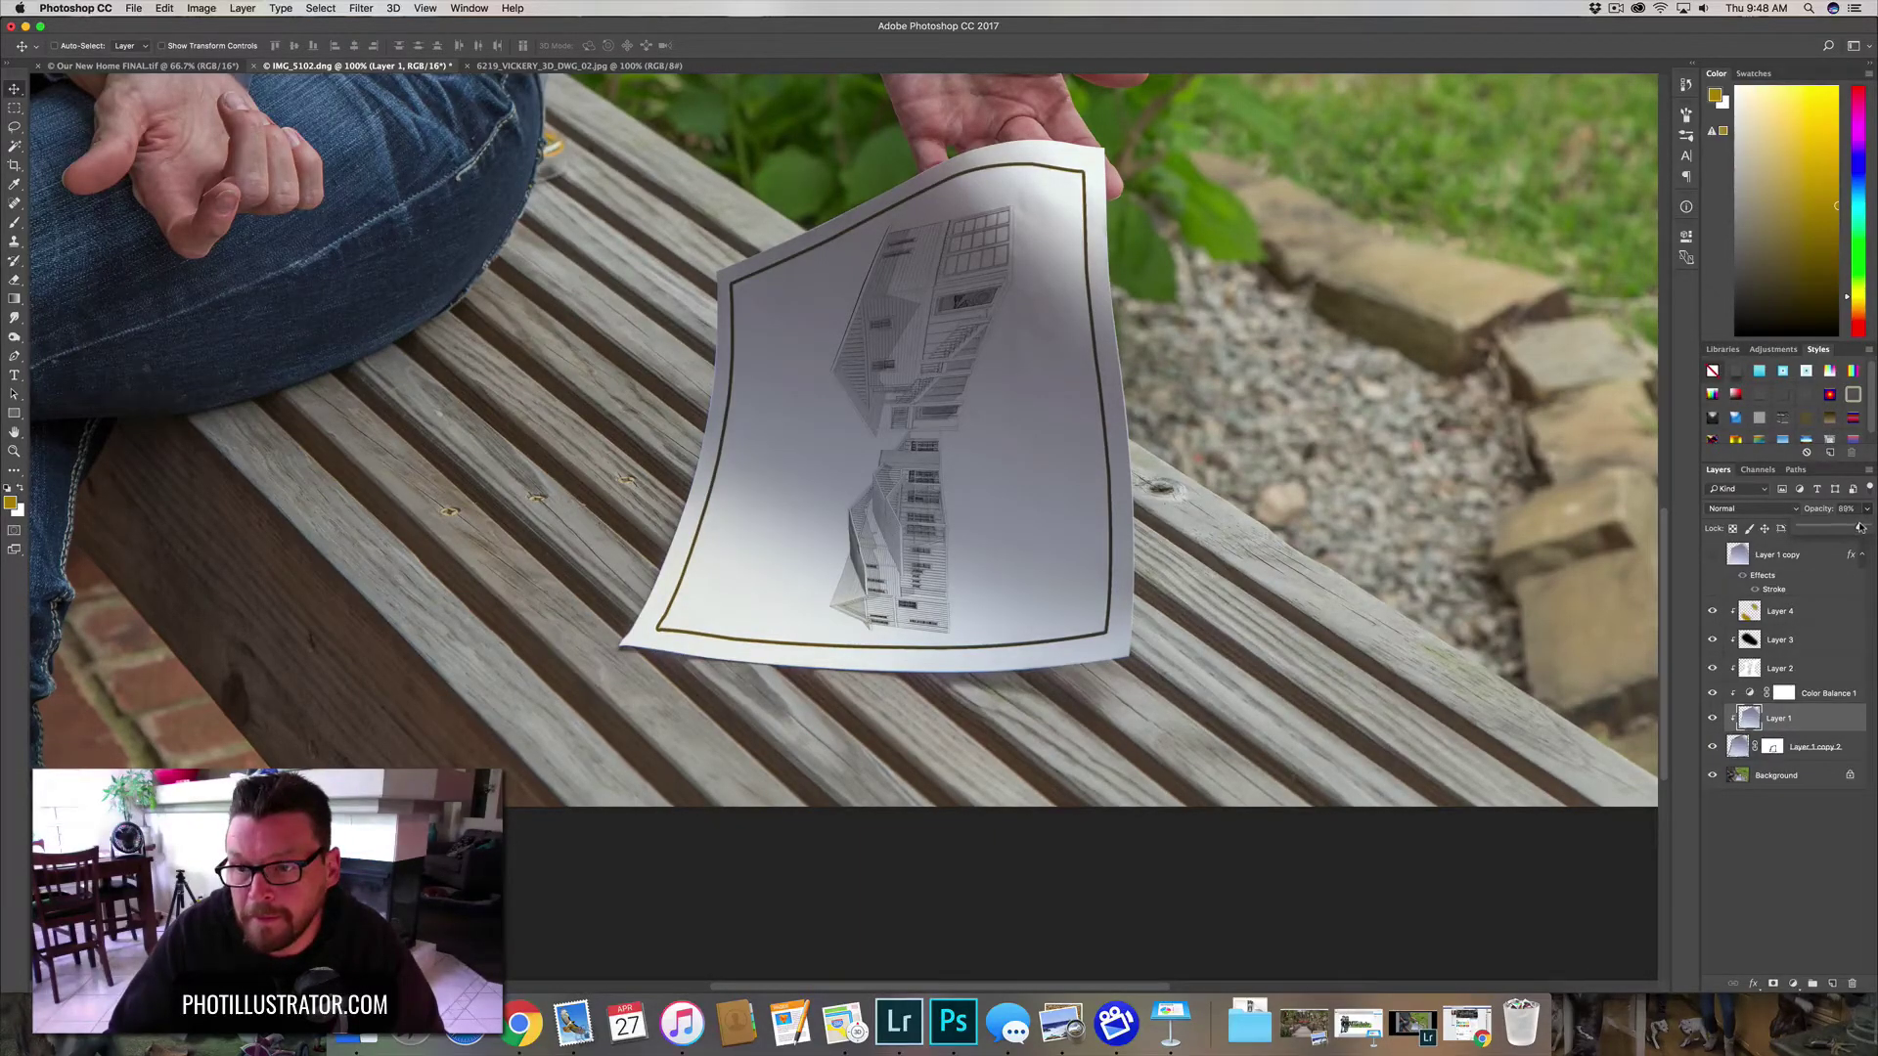
pyautogui.press('super+minus')
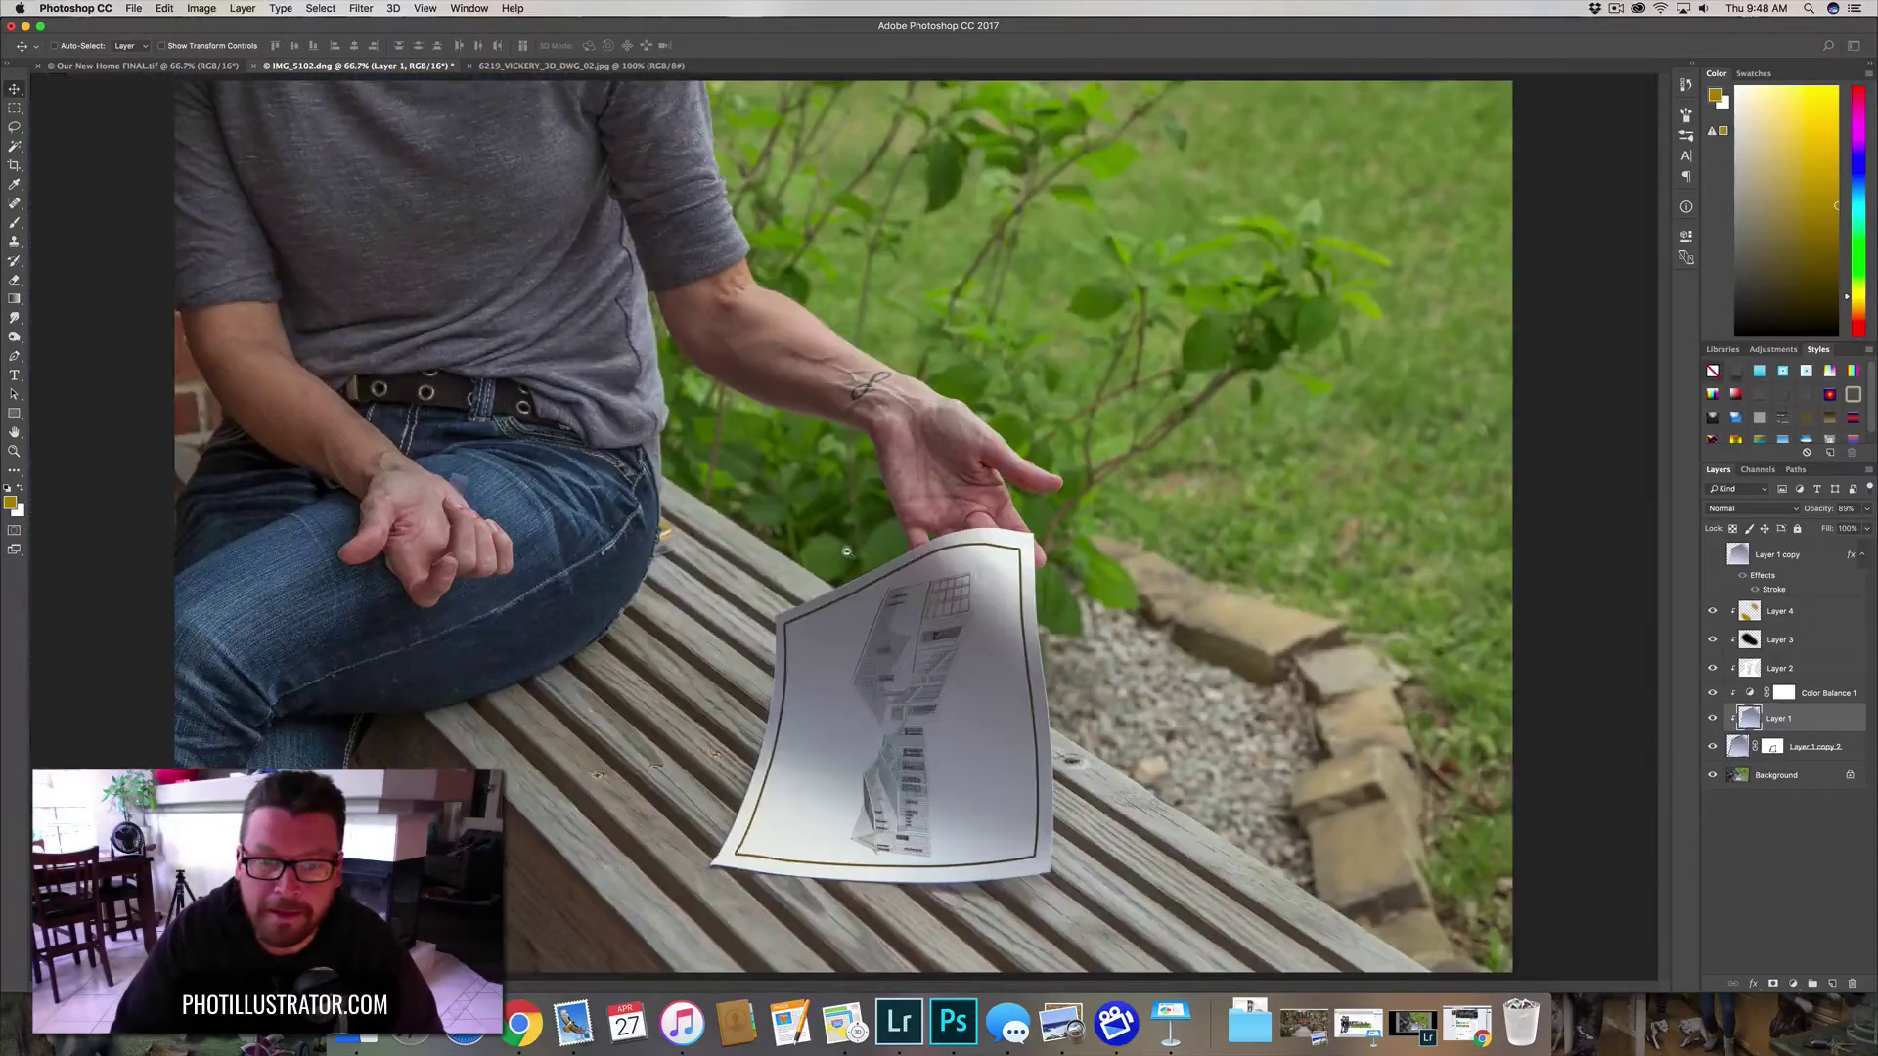
pyautogui.press('super+minus')
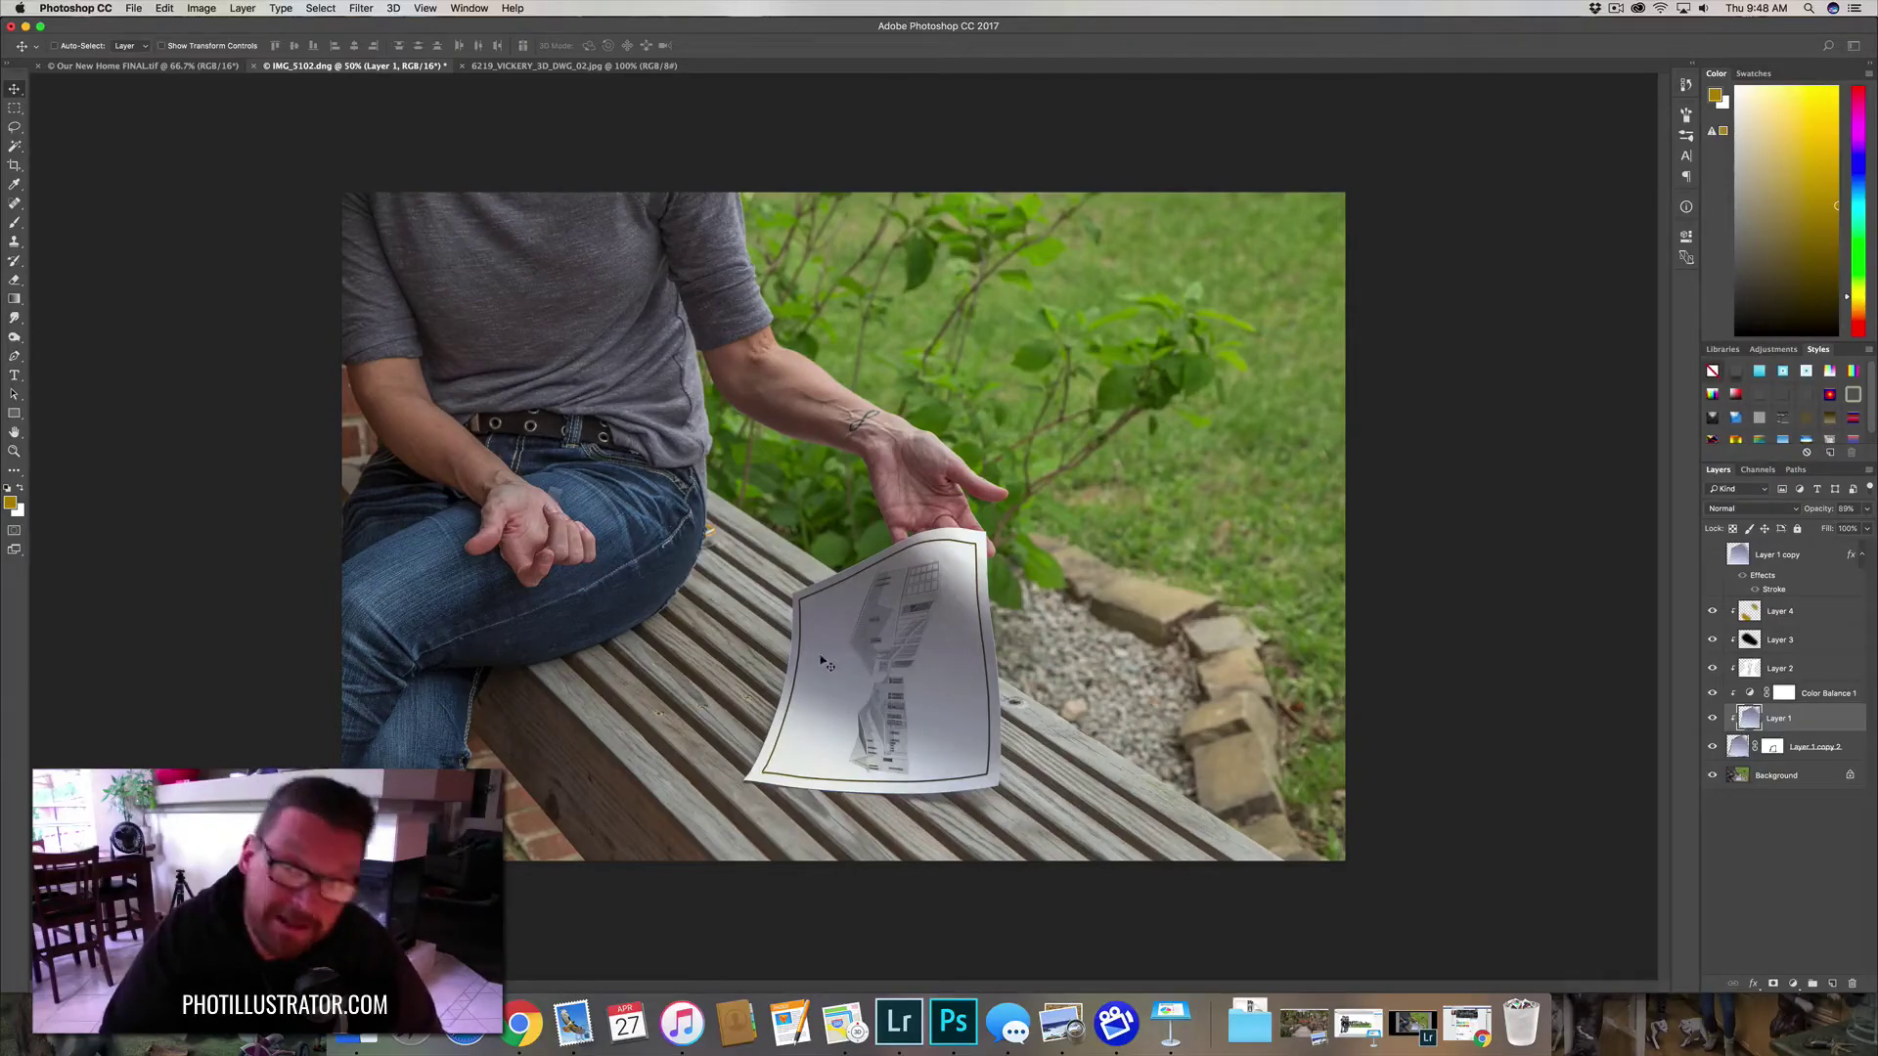
pyautogui.click(1711, 718)
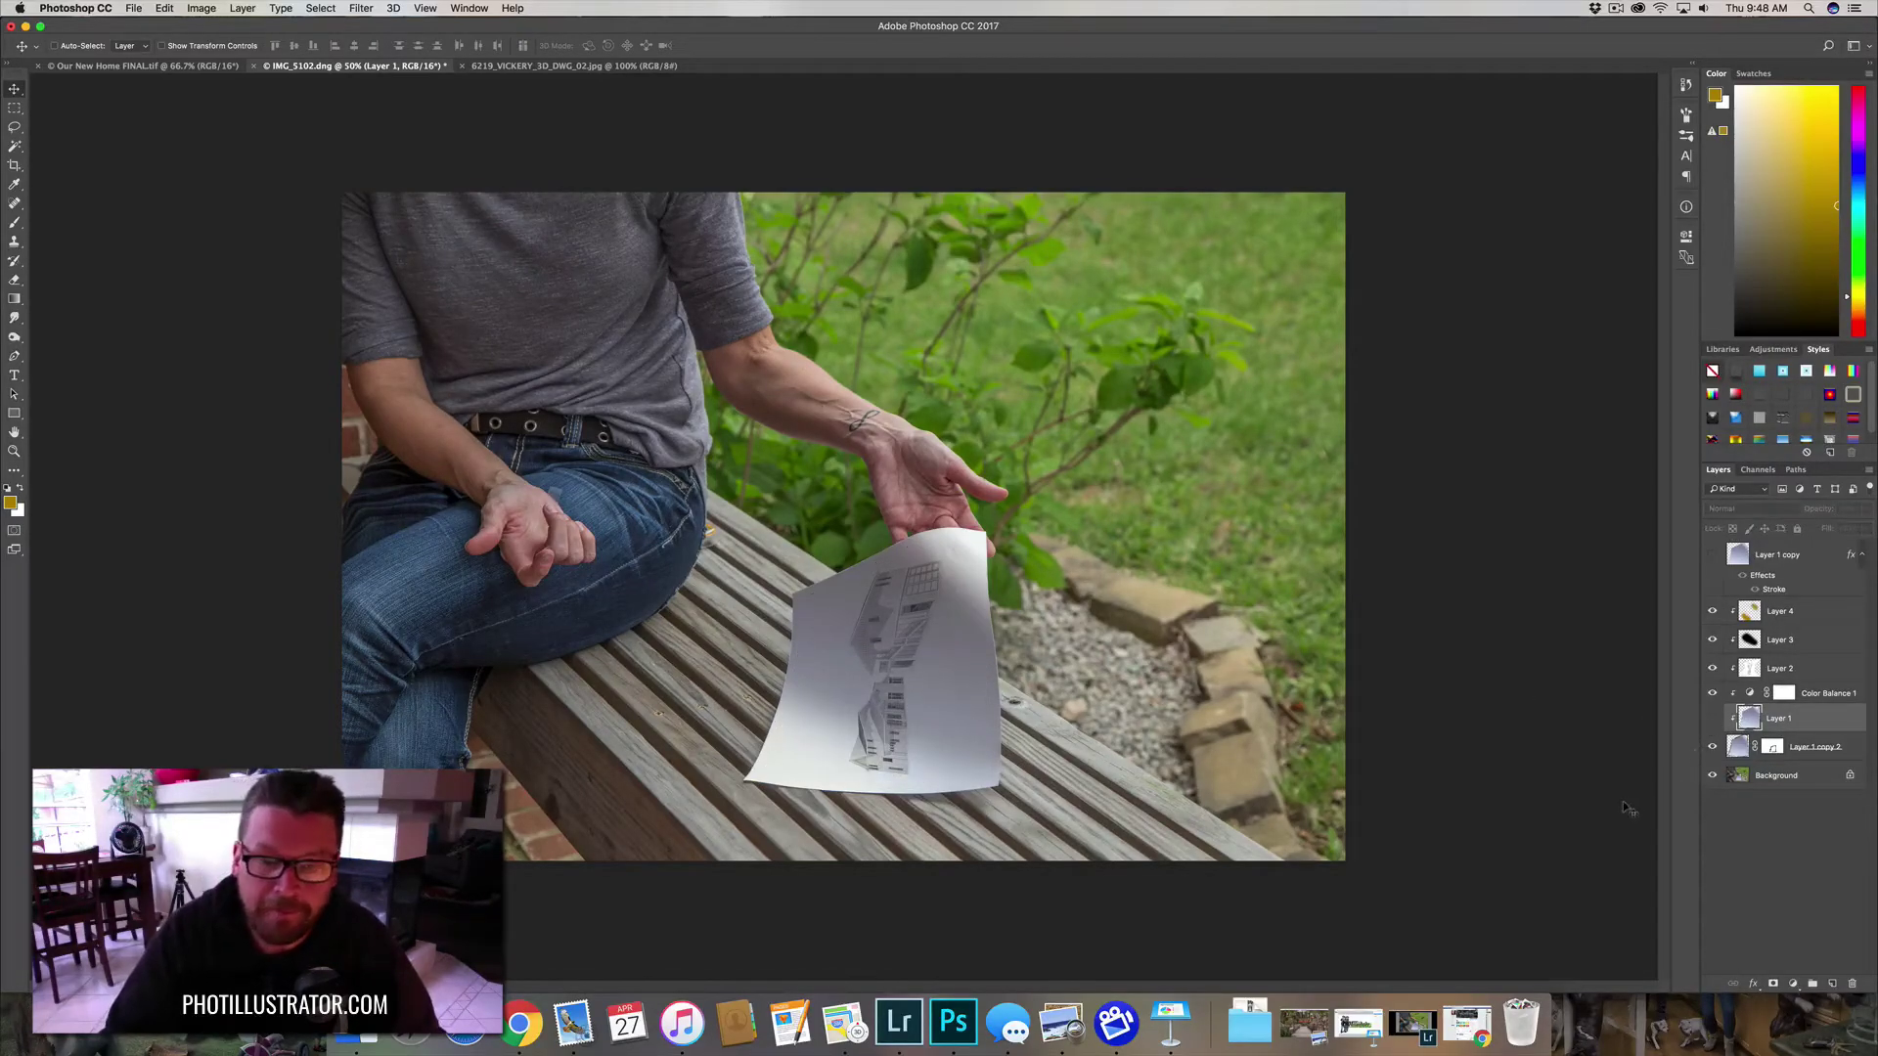
pyautogui.click(1712, 721)
pyautogui.click(1713, 721)
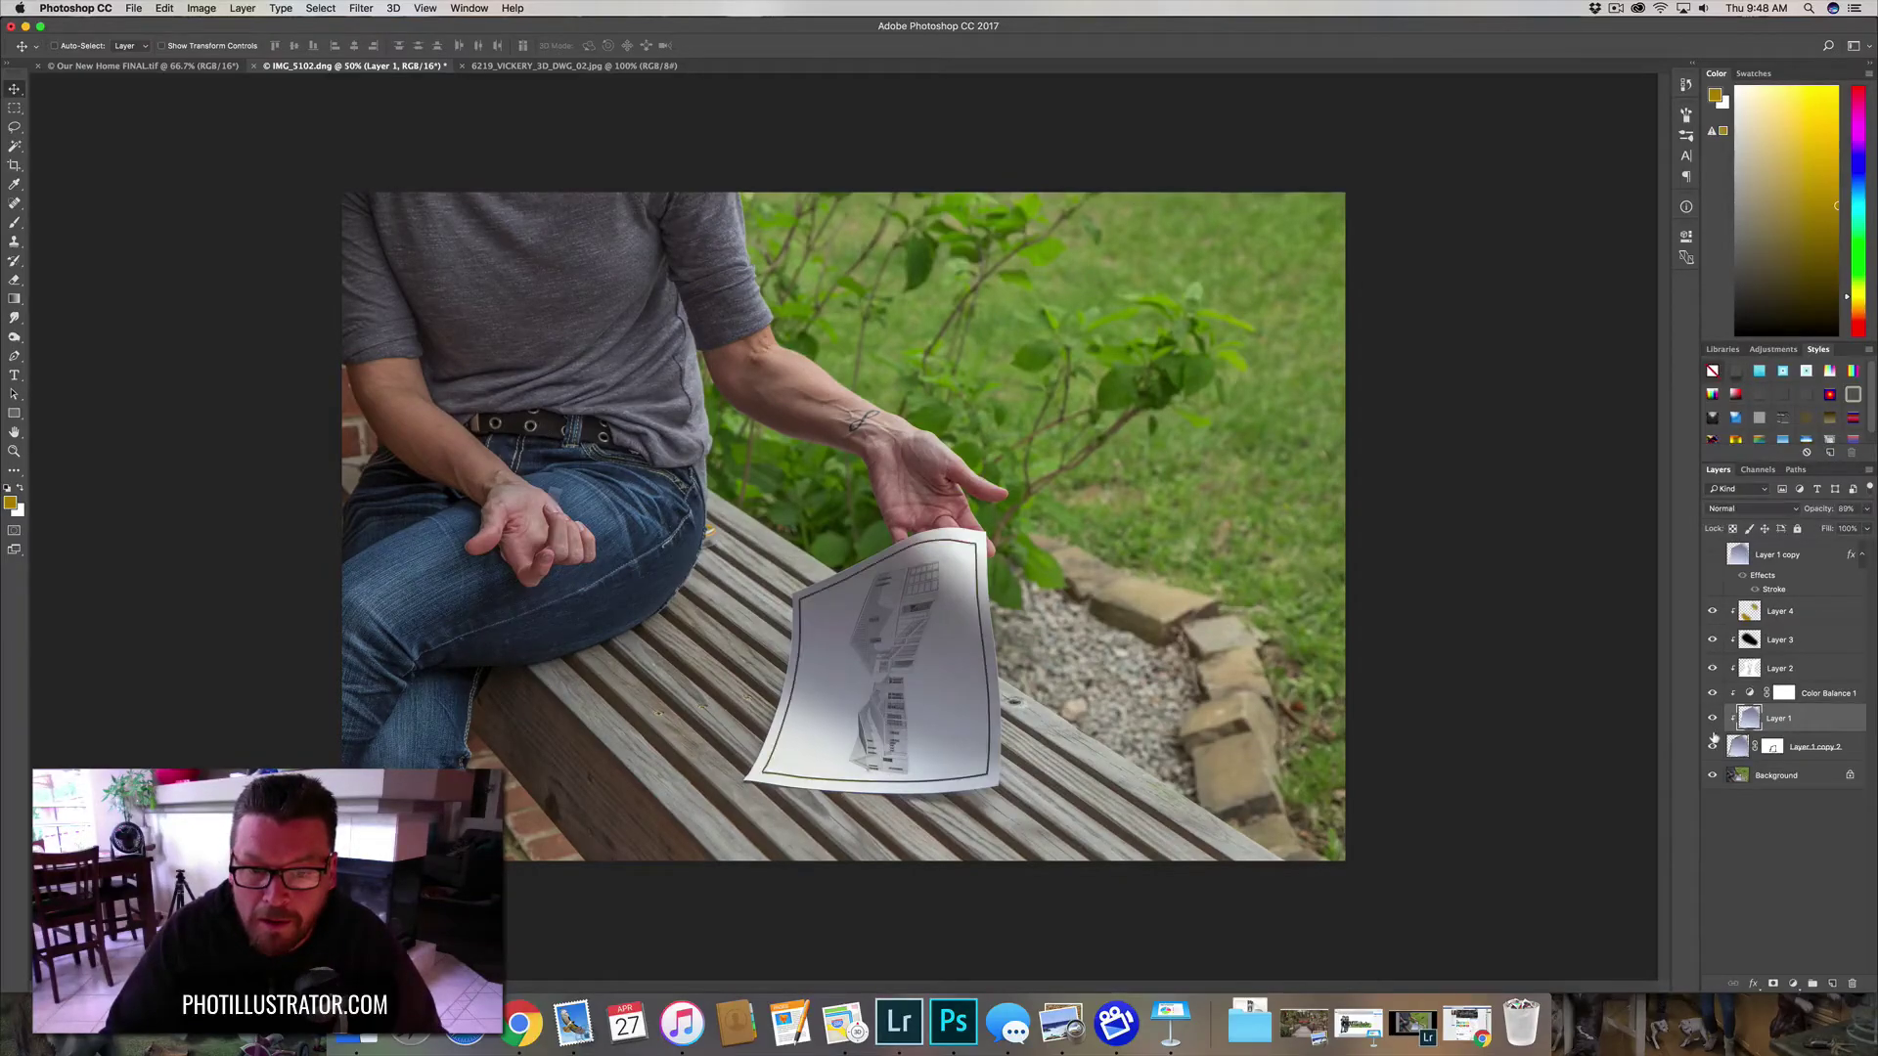
pyautogui.click(1712, 744)
pyautogui.click(1712, 743)
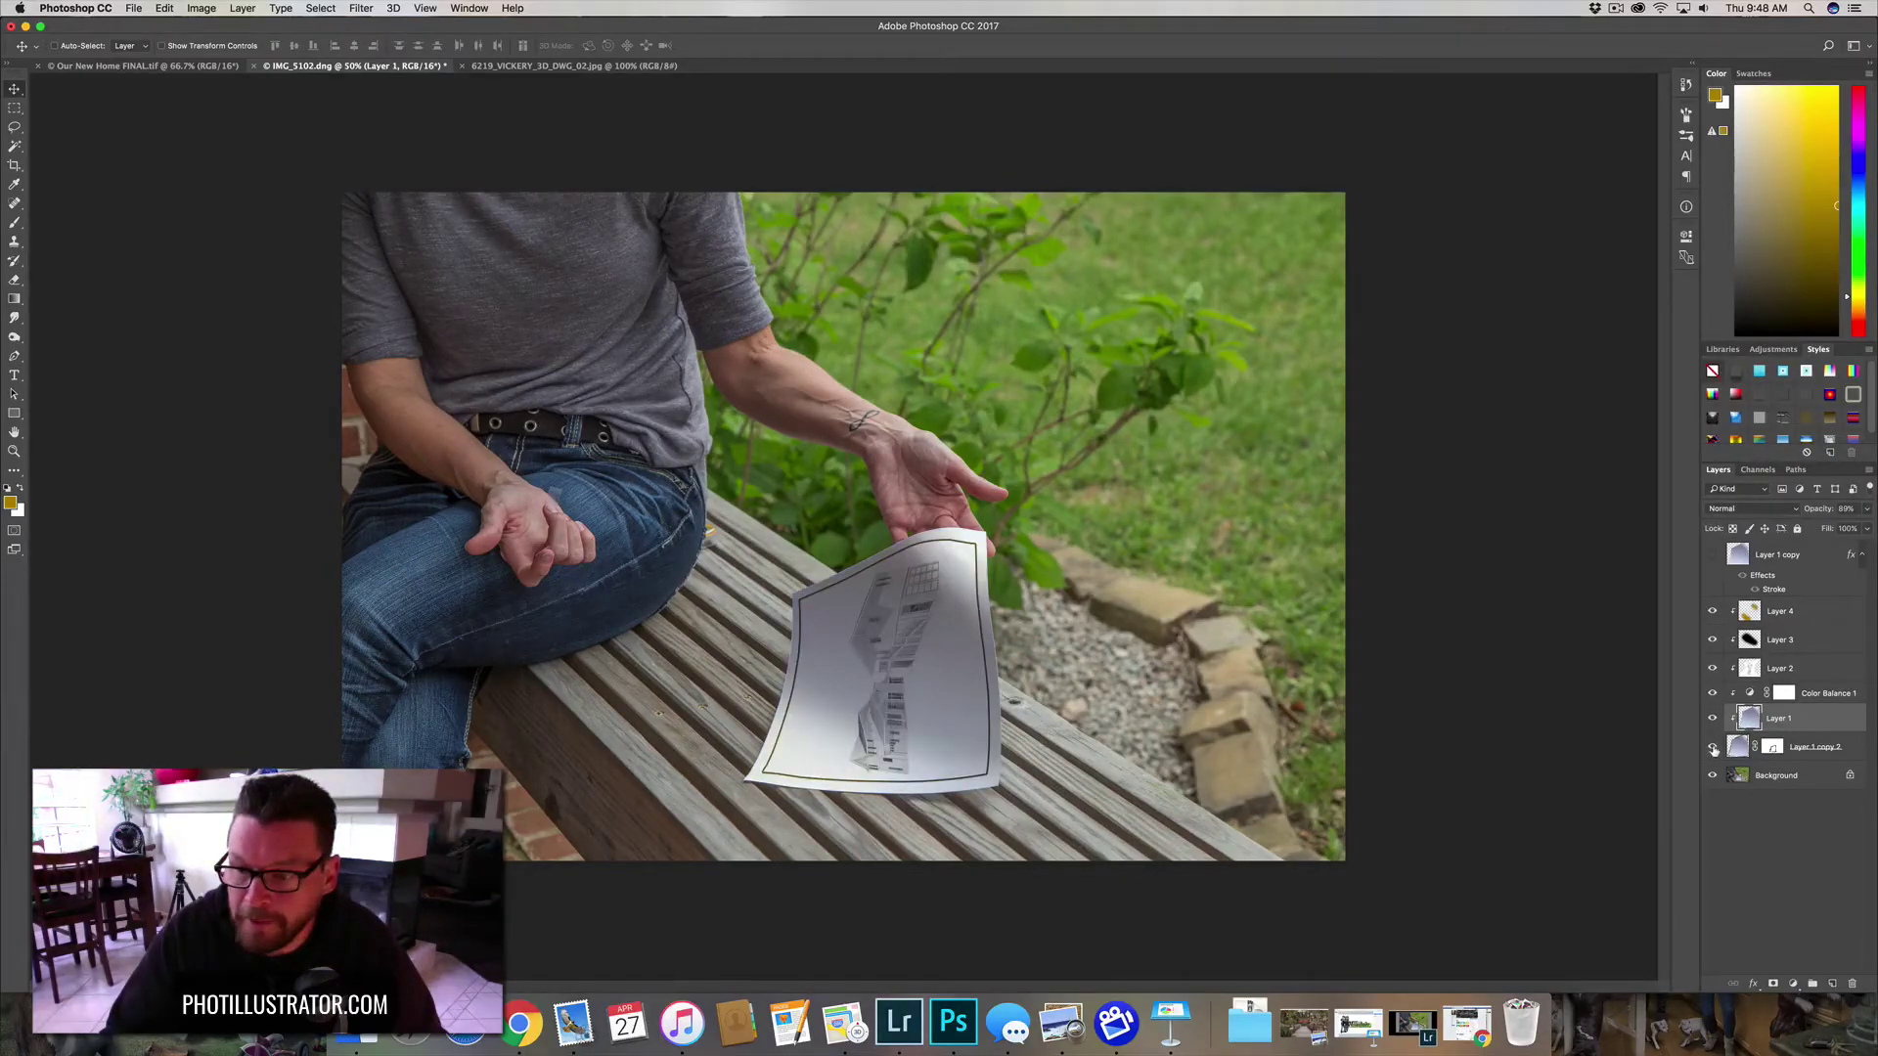